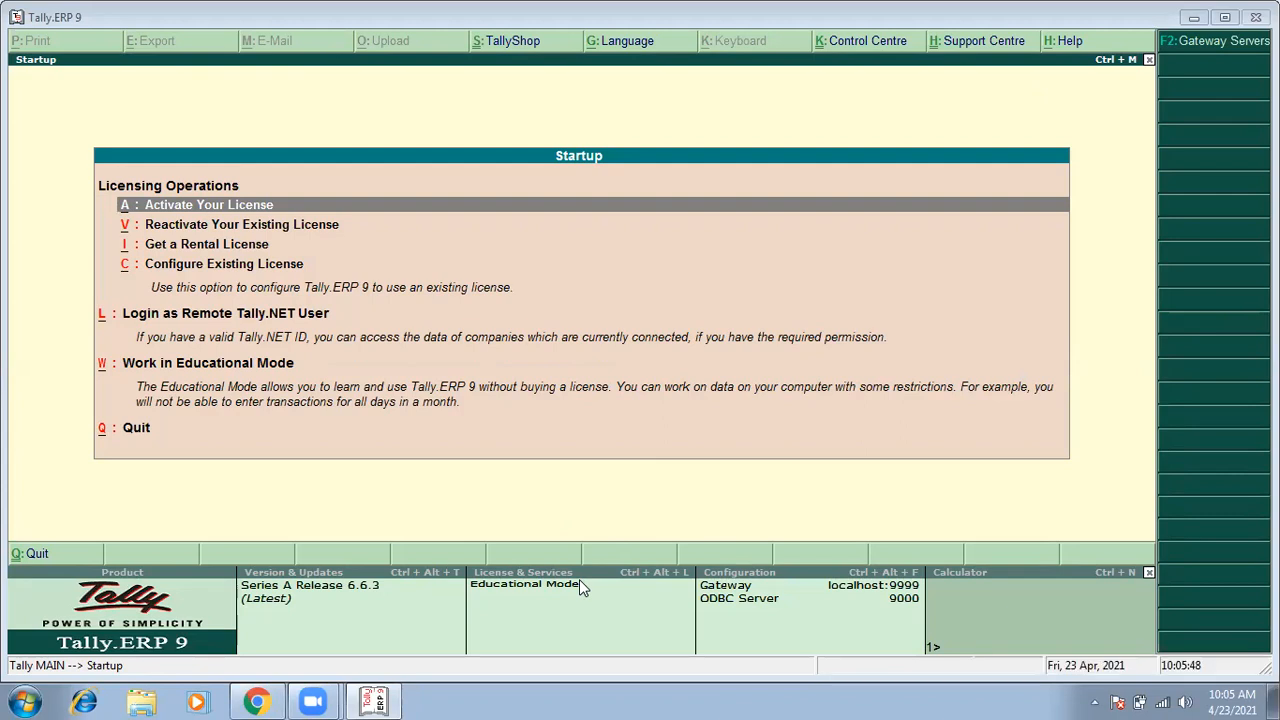
left_click(278, 699)
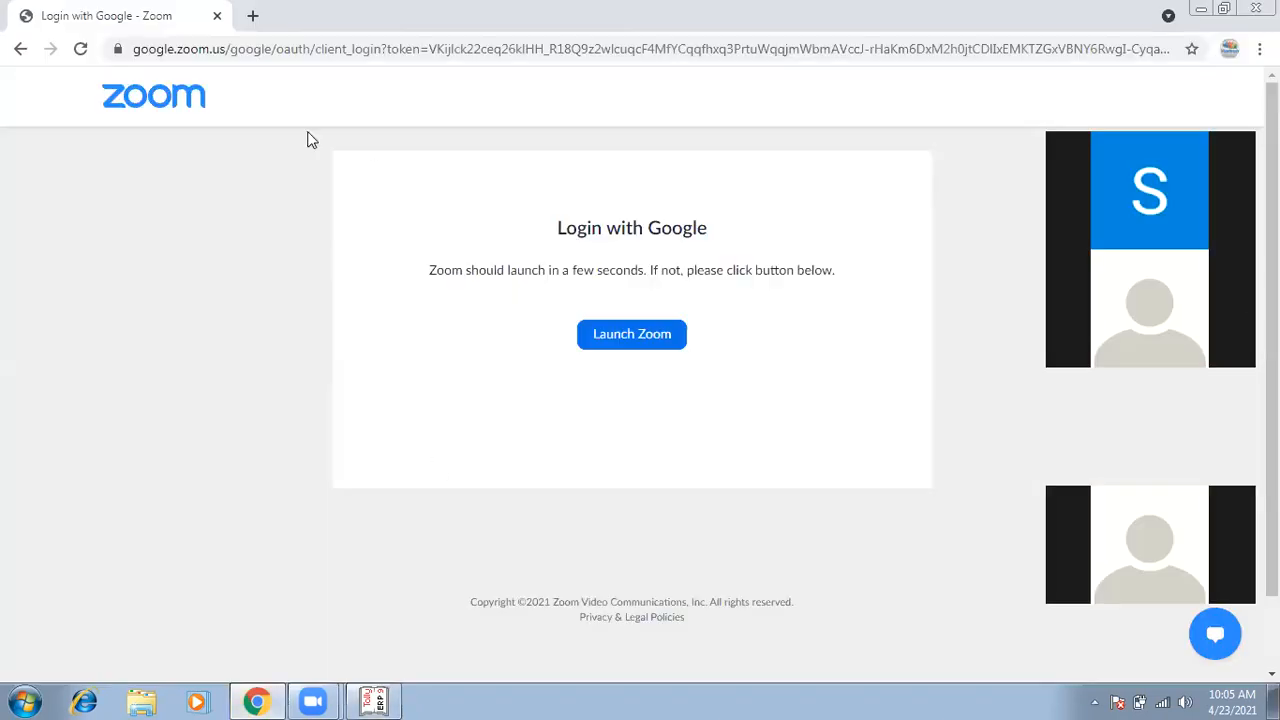
left_click(253, 16)
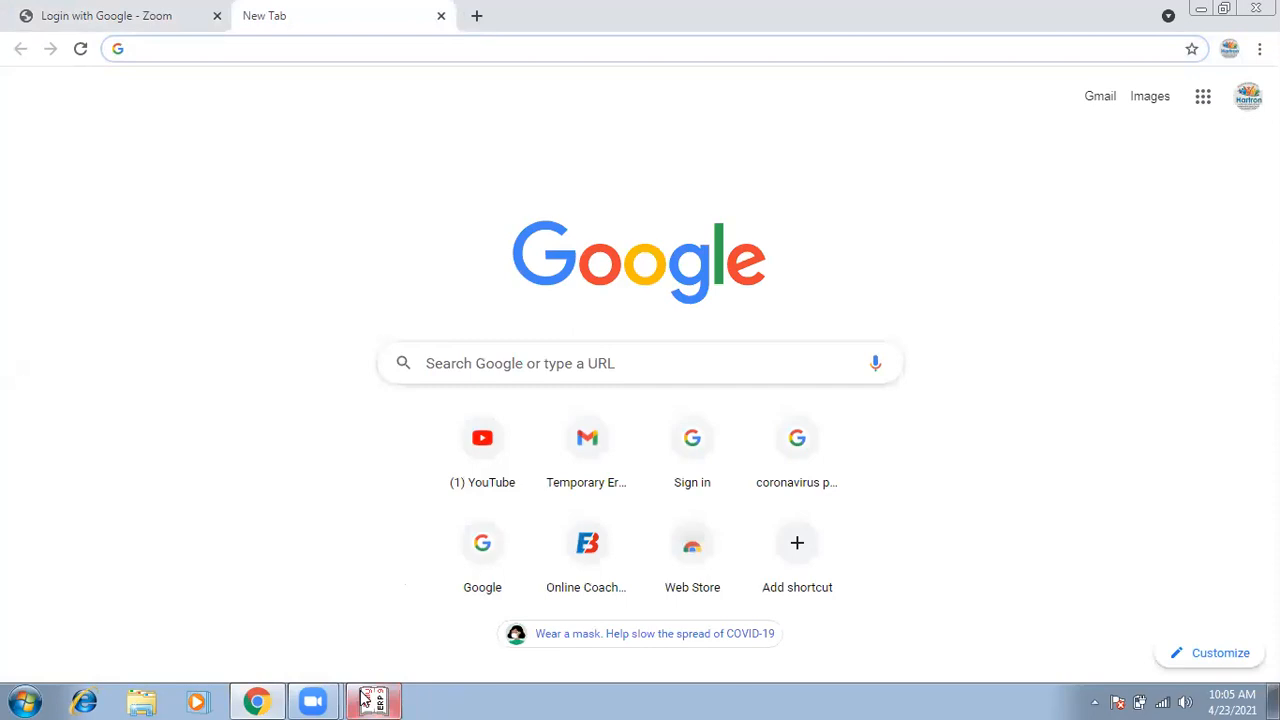
left_click(313, 701)
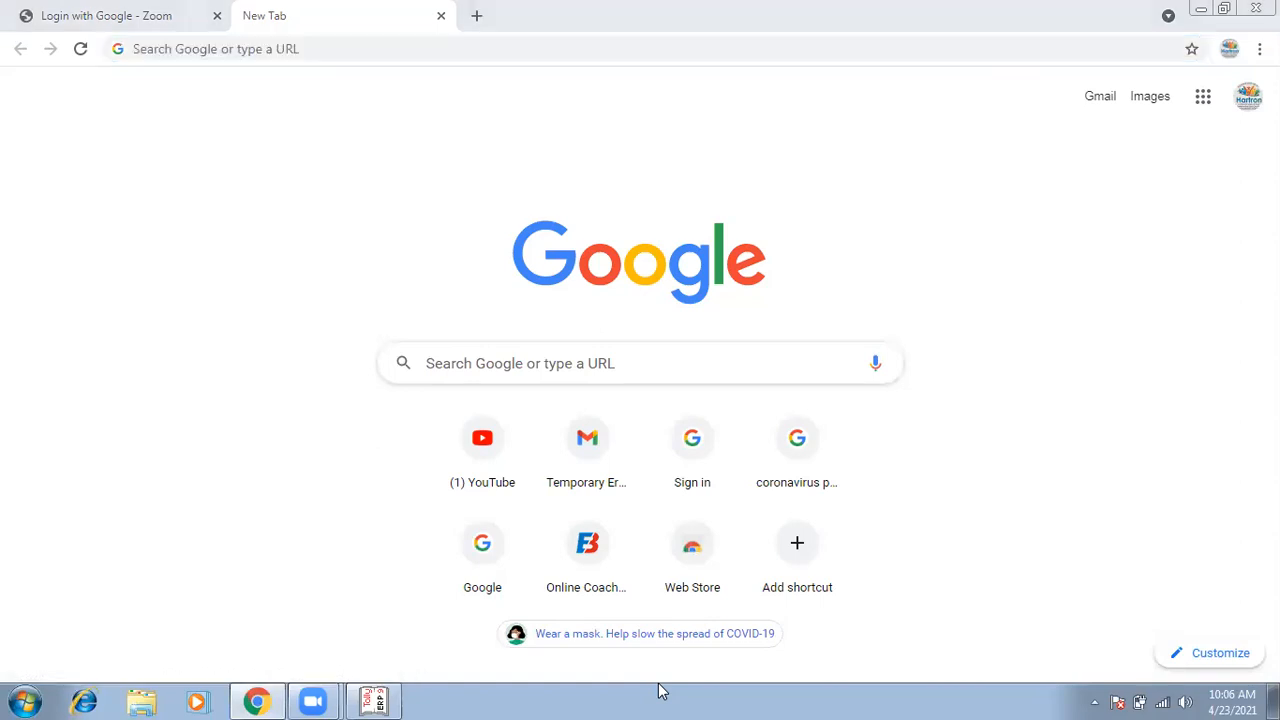
left_click(326, 45)
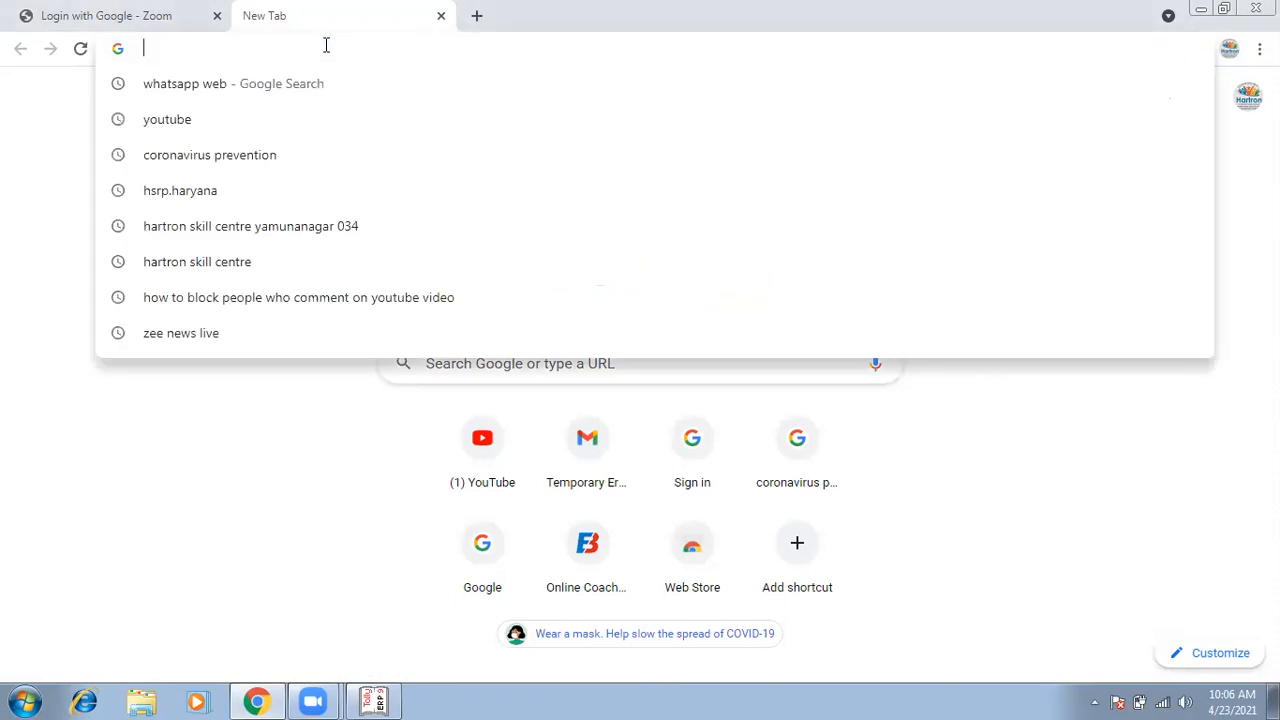
type("www.t")
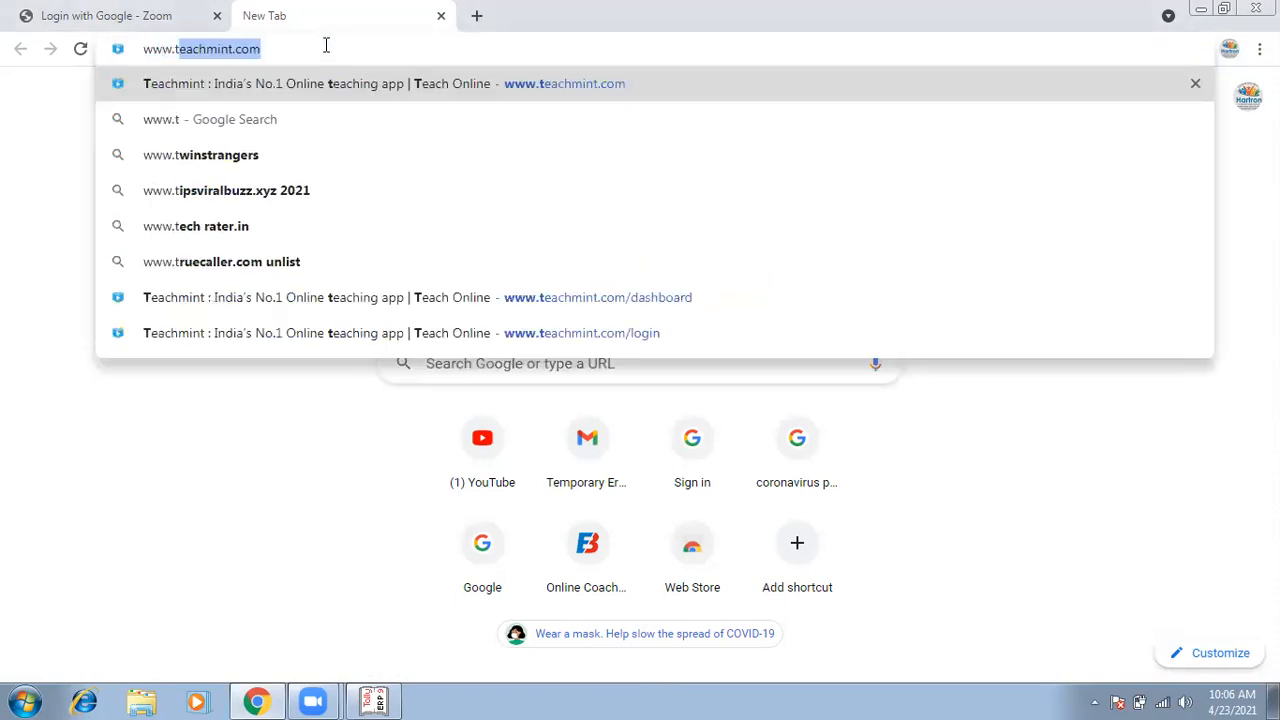
type("allyslo")
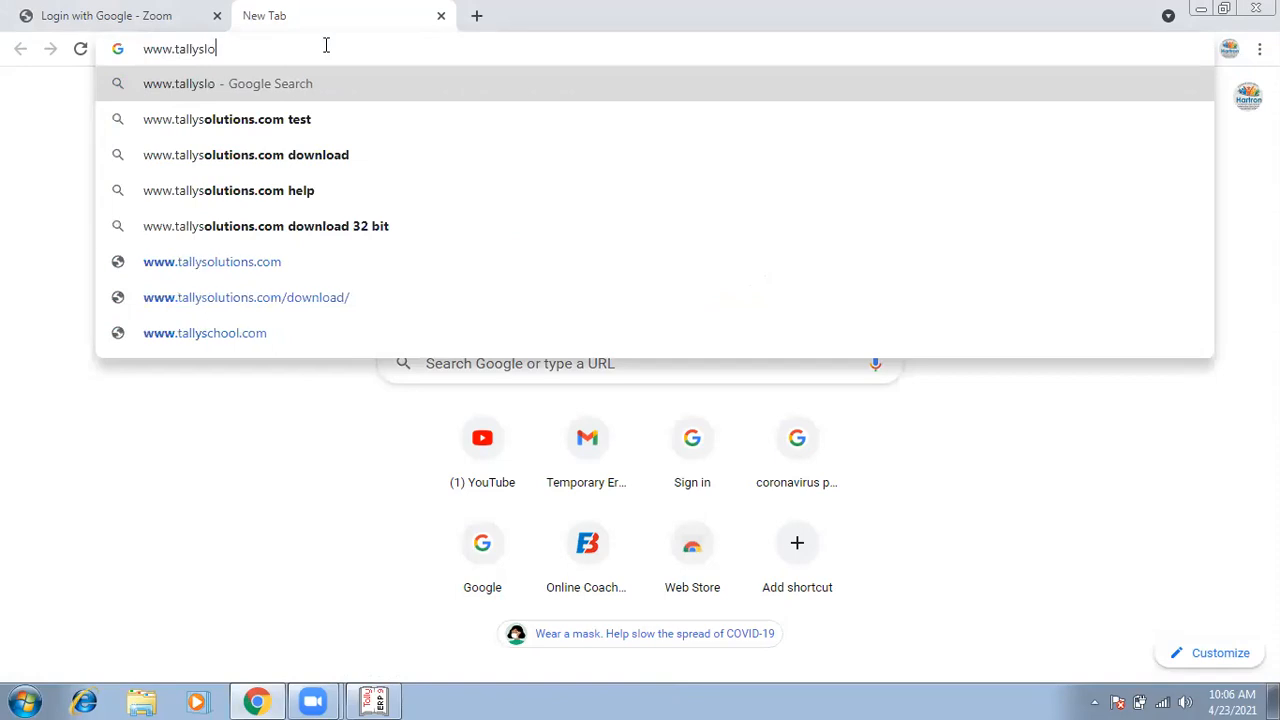
key("BackSpace")
key("BackSpace")
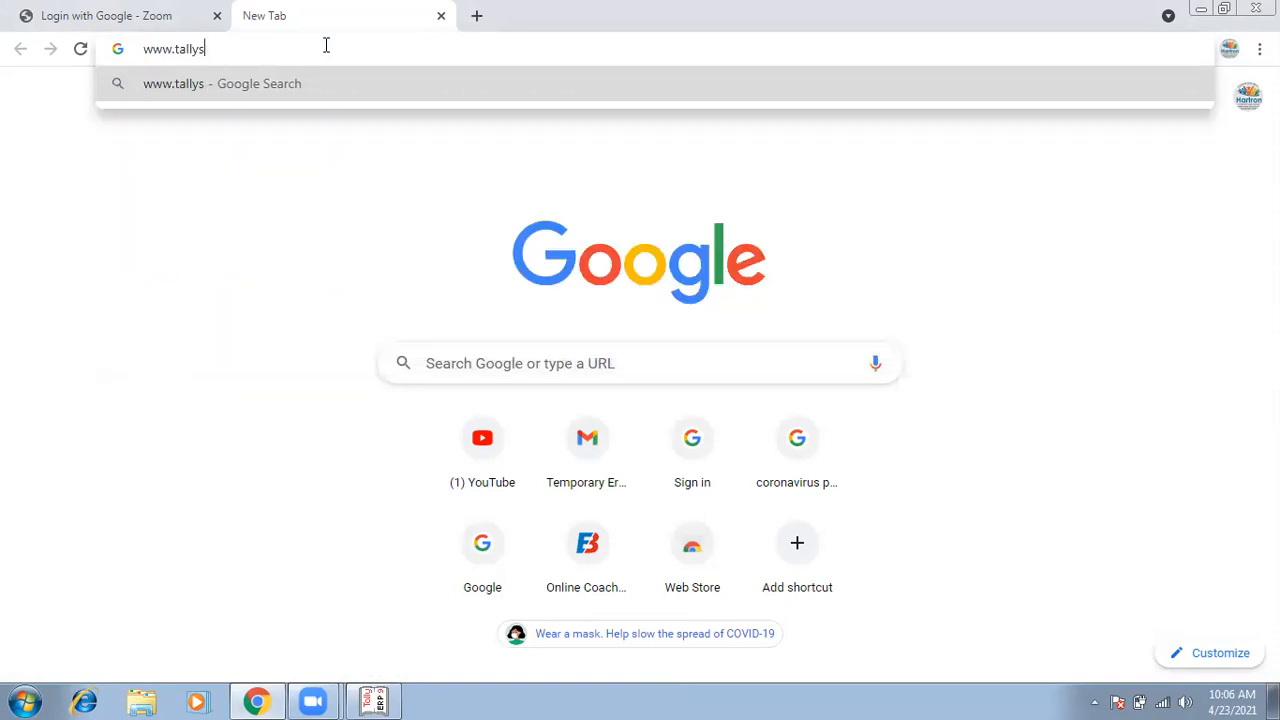
type("olu")
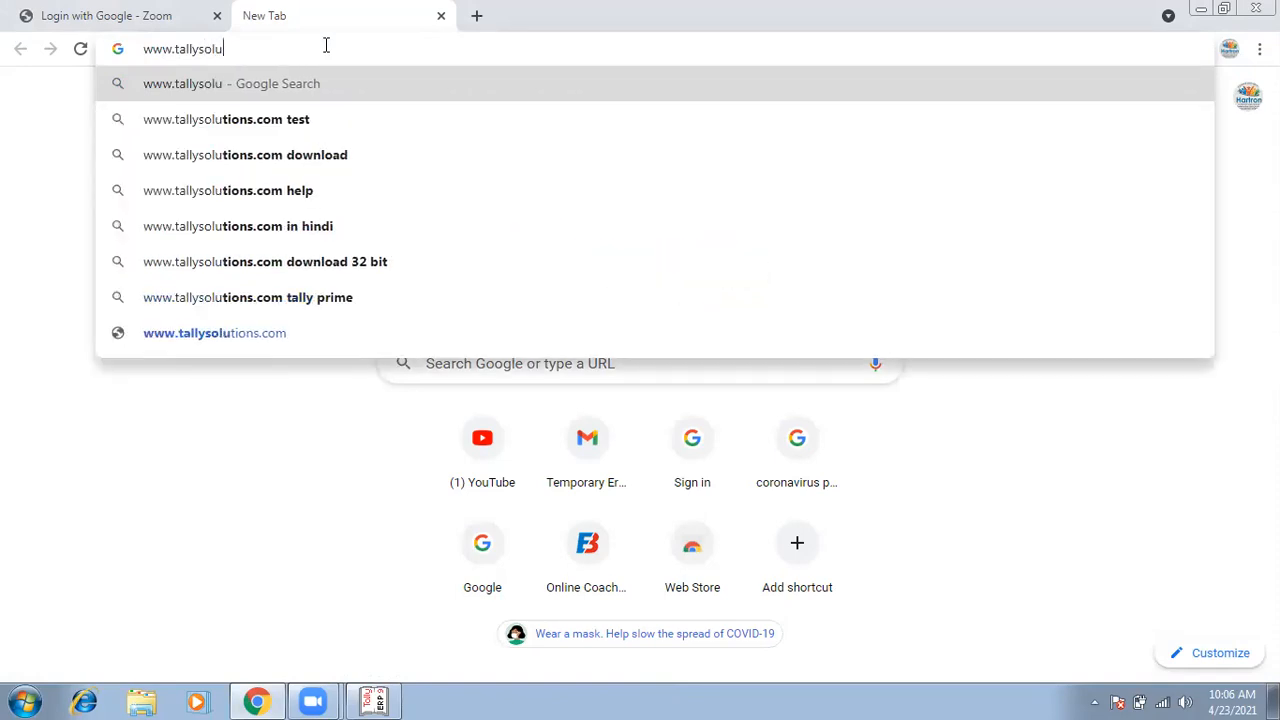
type("tions.com")
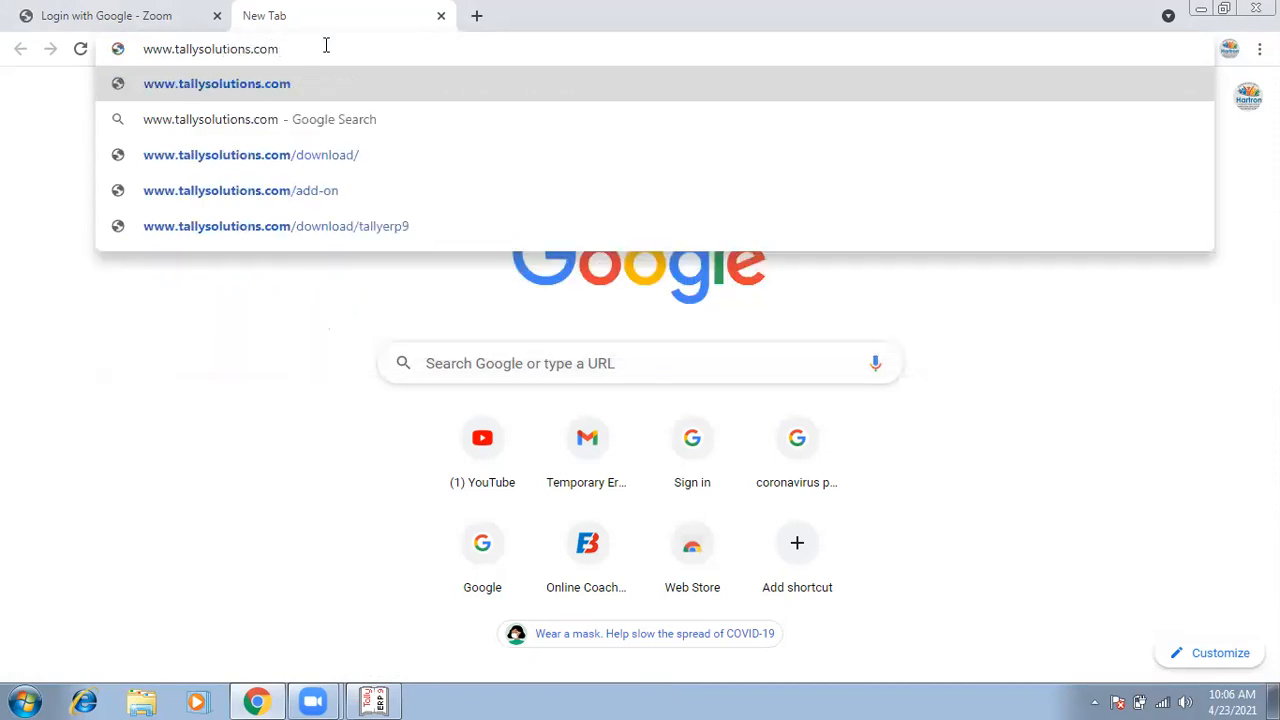
key("Return")
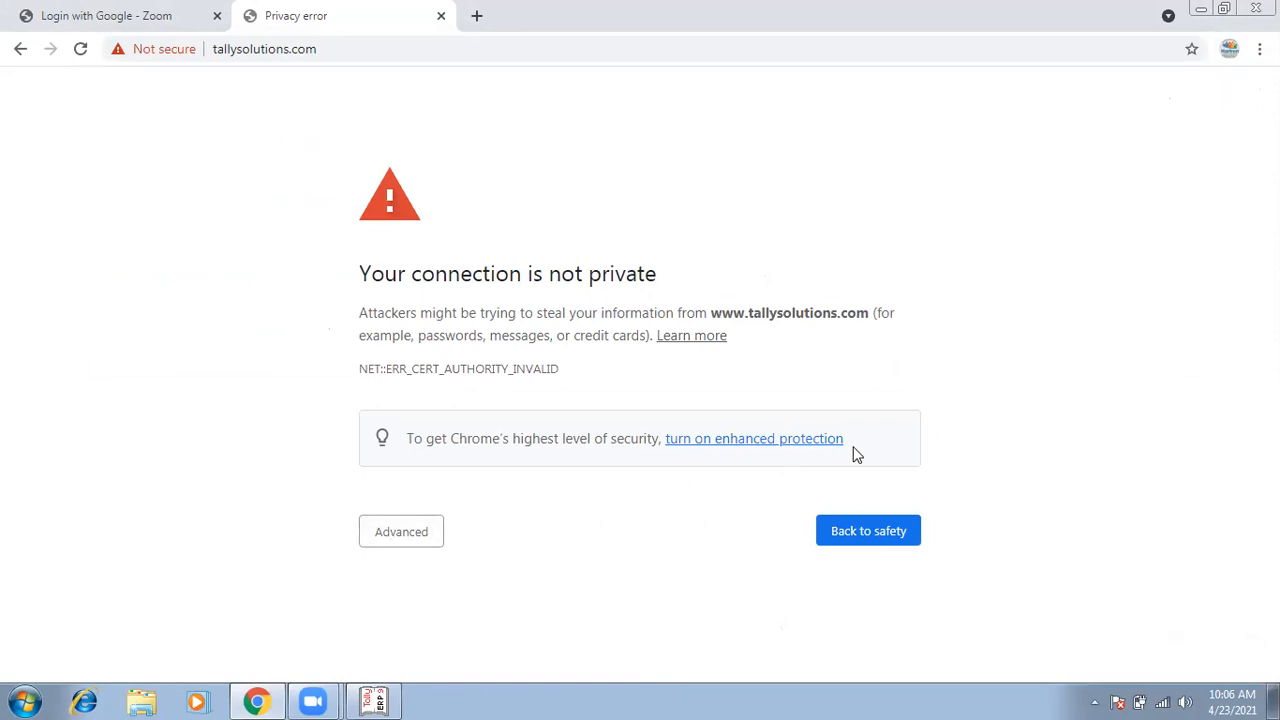
left_click(417, 531)
scroll(930, 380, "down", 1)
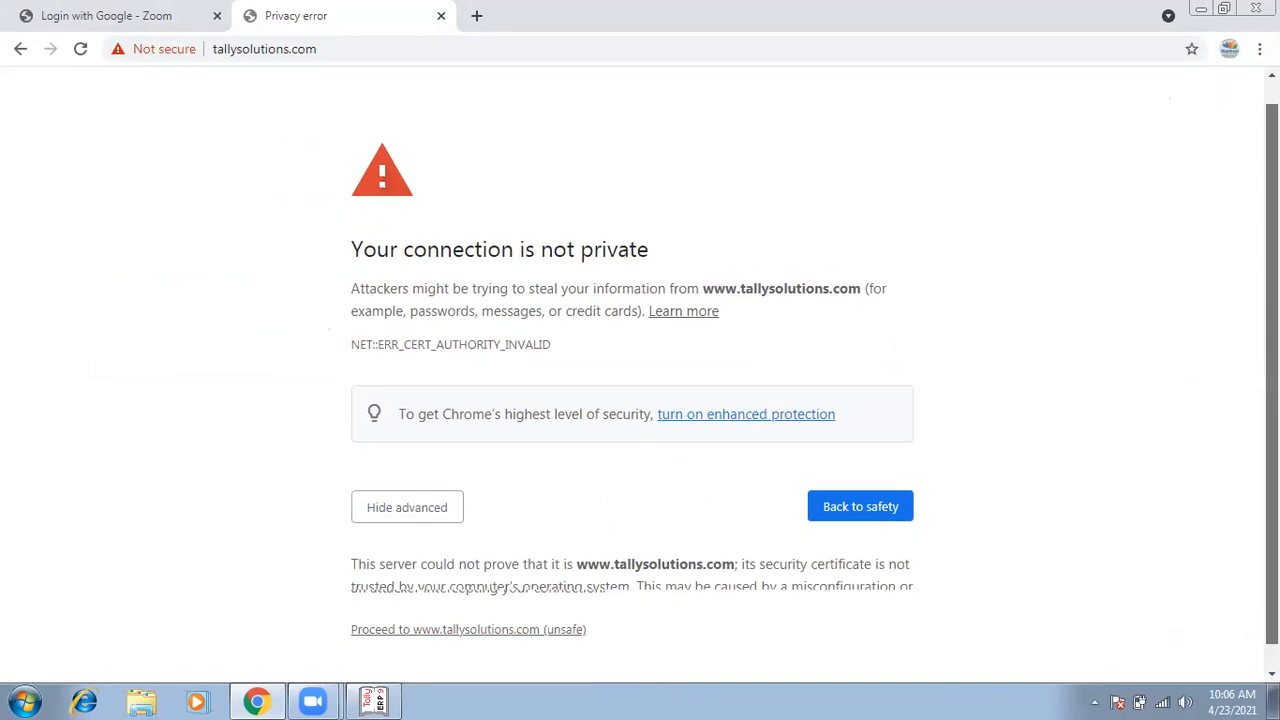
left_click(522, 625)
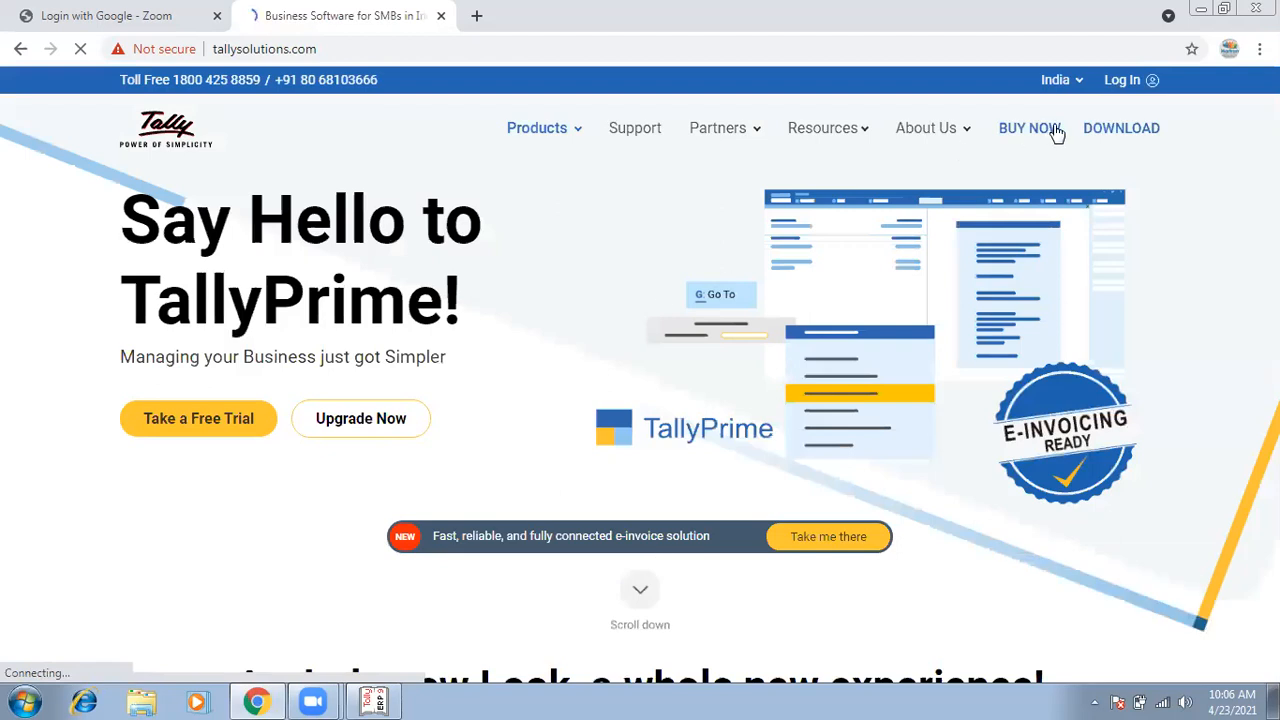
Open the previous versions page from the website's product downloads
left_click(1124, 133)
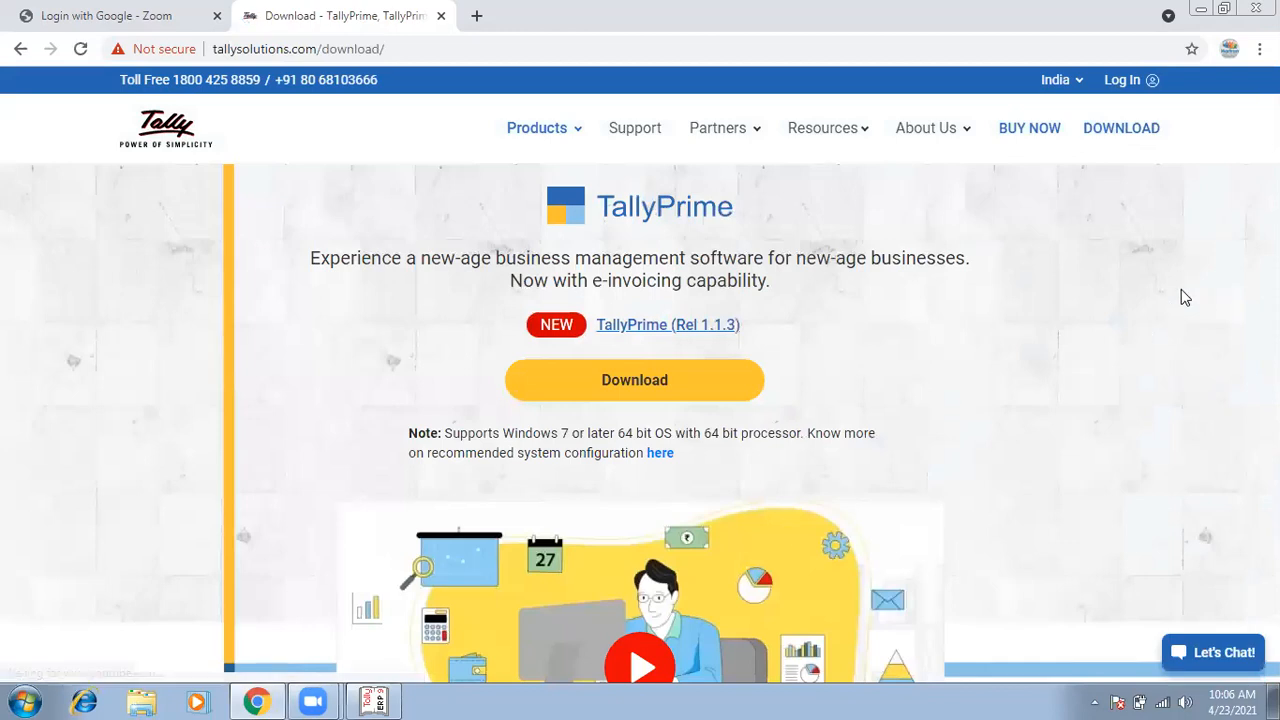
scroll(1183, 296, "down", 3)
scroll(1183, 297, "down", 3)
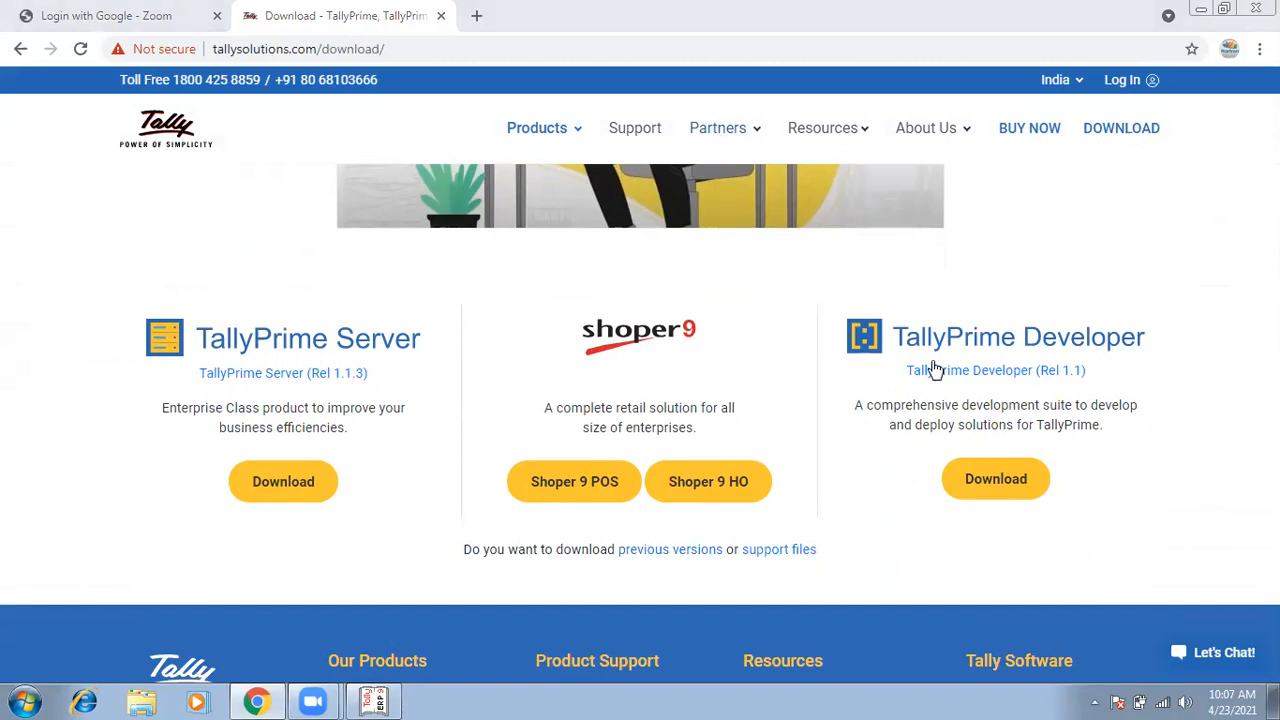
left_click(690, 555)
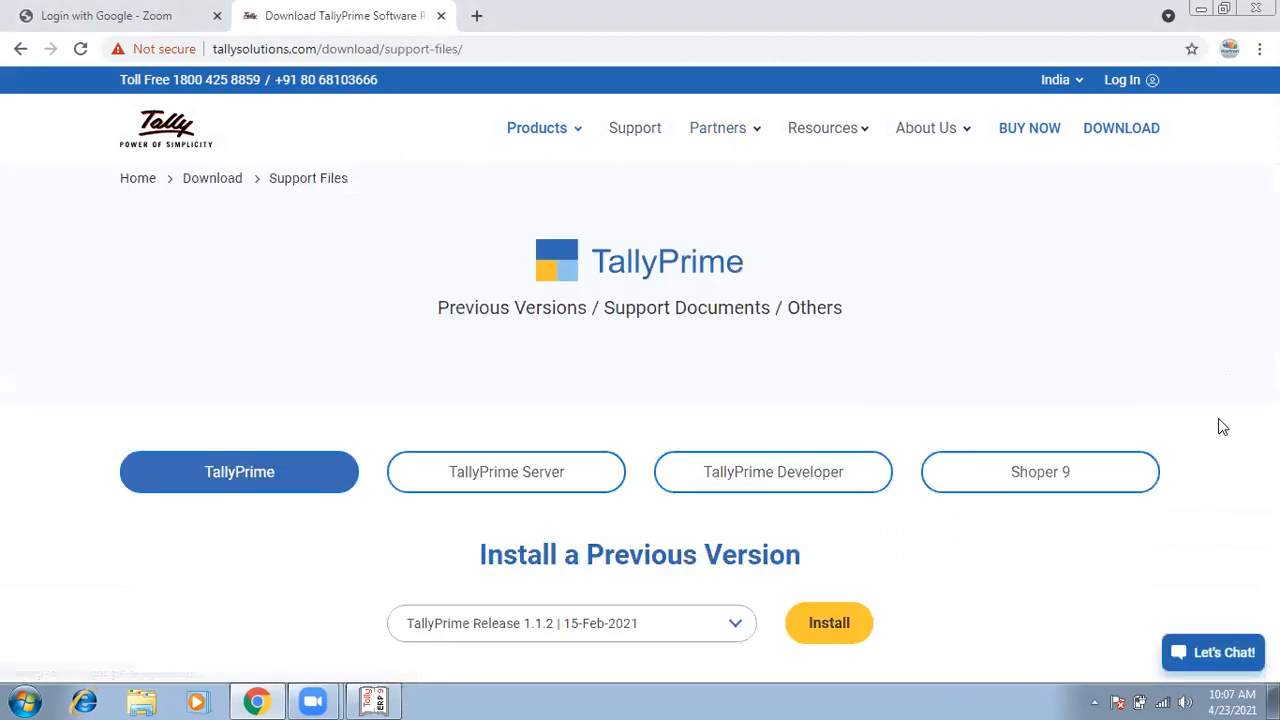
Choose Tally.ERP 9 Release 6.6.3 | 13-Jul-2020 as the previous version to install
left_click(1192, 655)
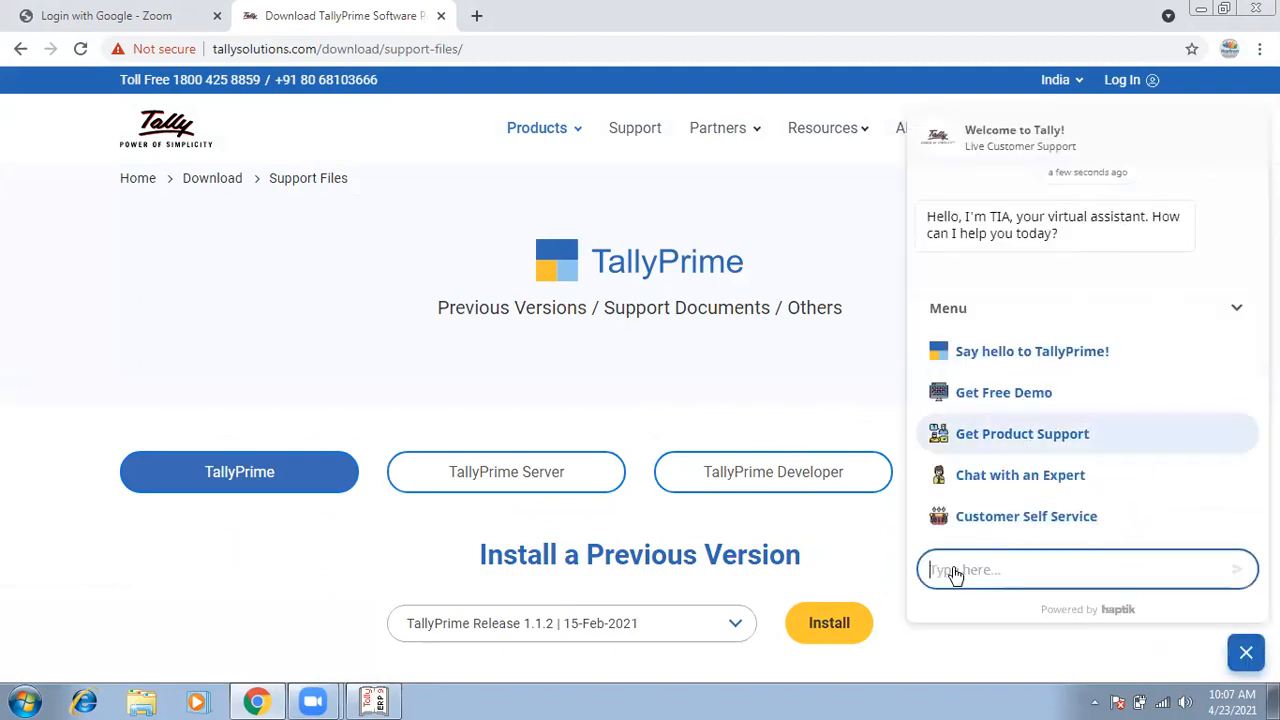
left_click(845, 556)
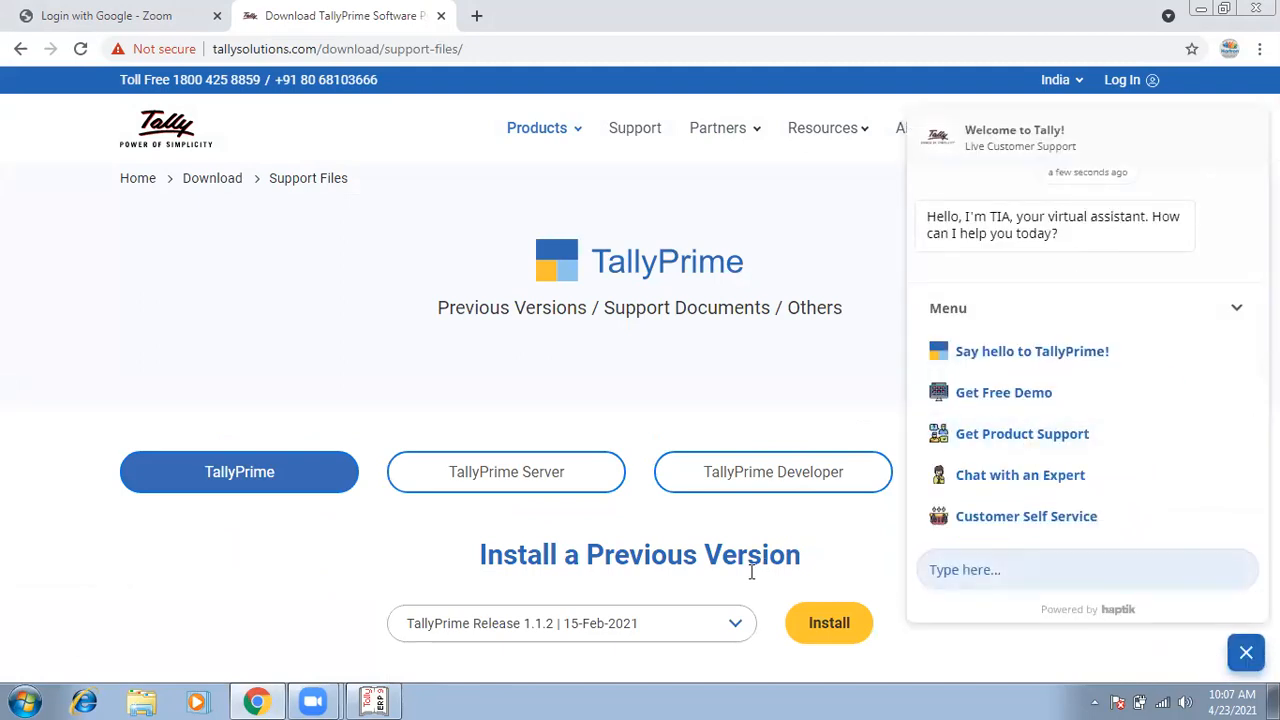
left_click(736, 623)
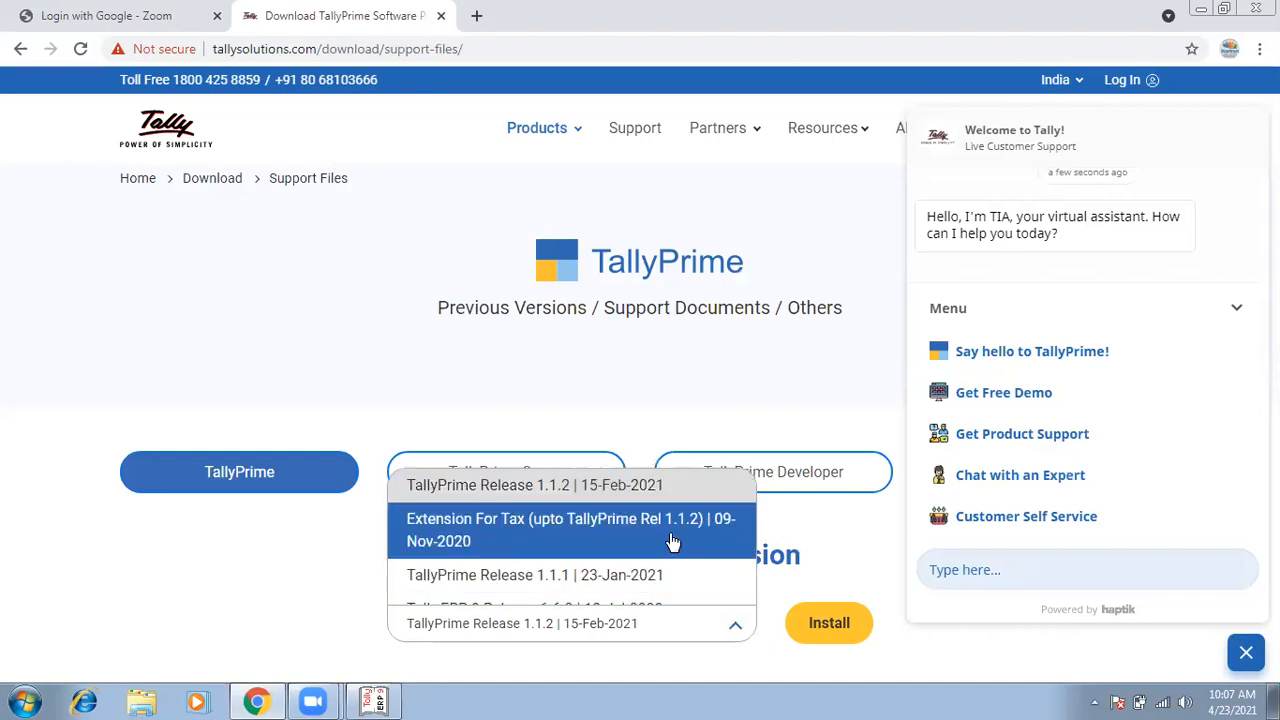
key("Down")
key("Down")
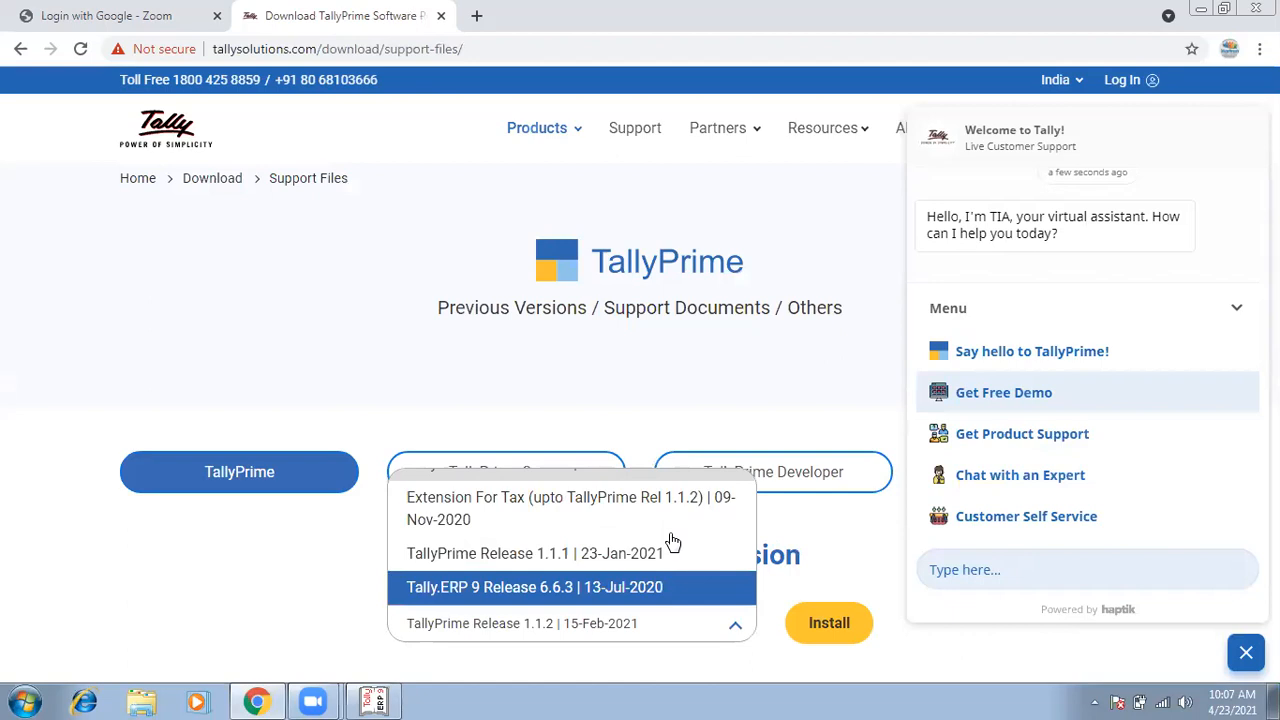
left_click(654, 584)
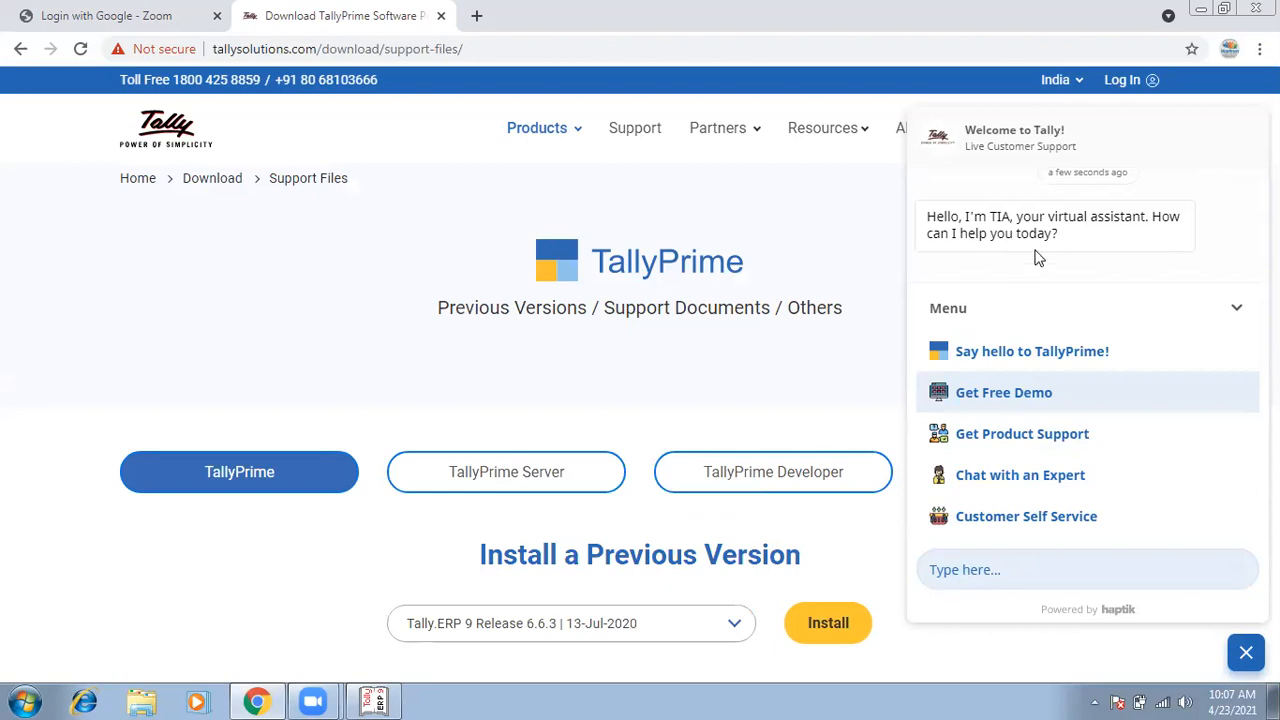
Download the installer for the chosen Tally.ERP 9 release and run setup (1).exe
left_click(1244, 658)
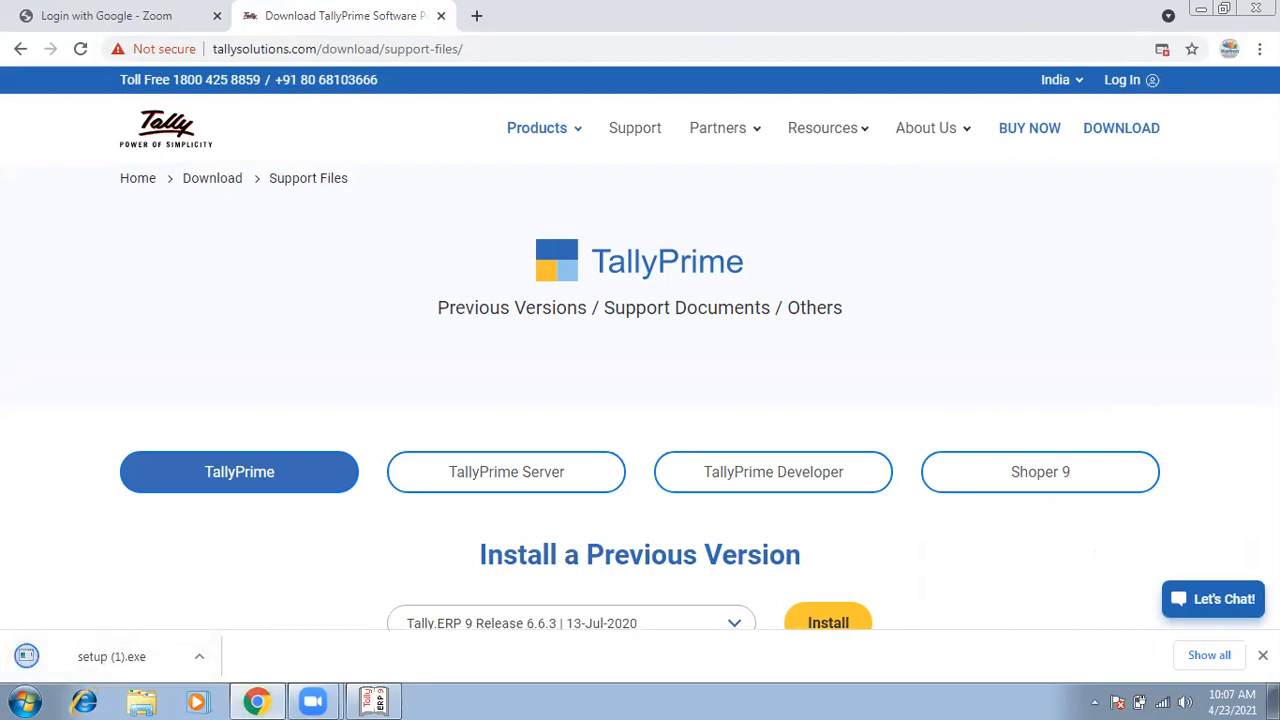
scroll(640, 400, "down", 2)
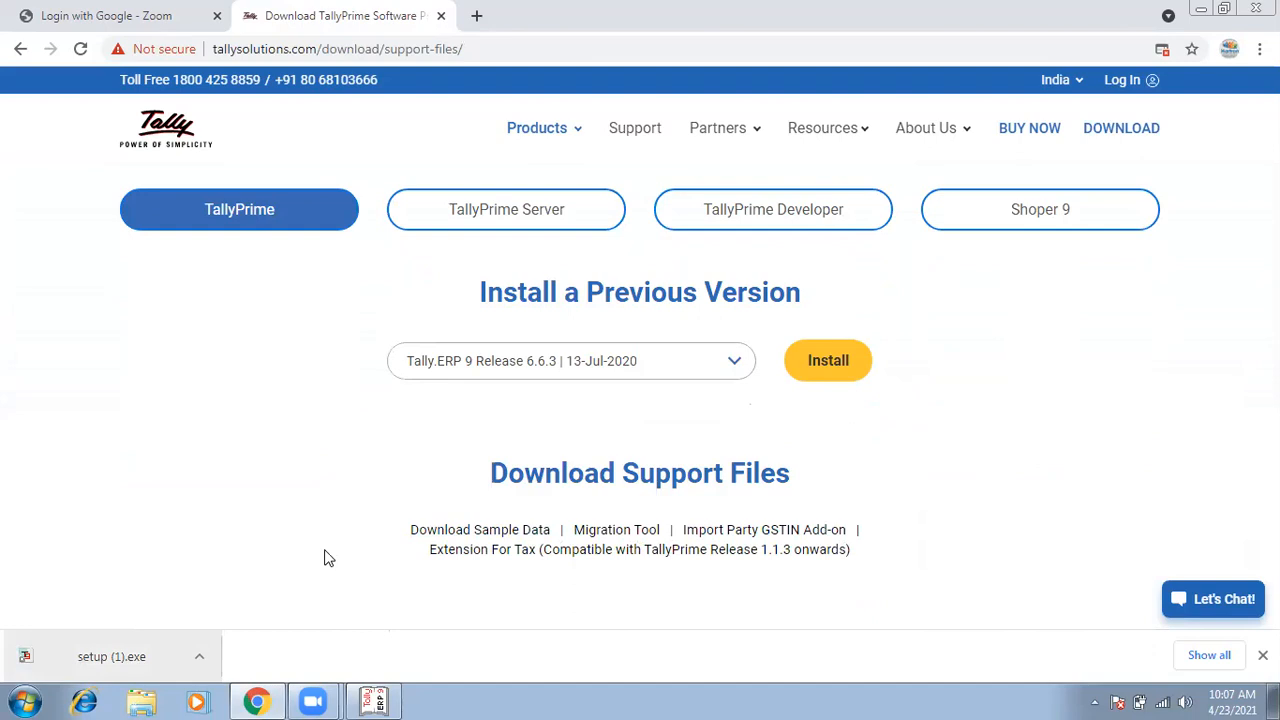
left_click(129, 655)
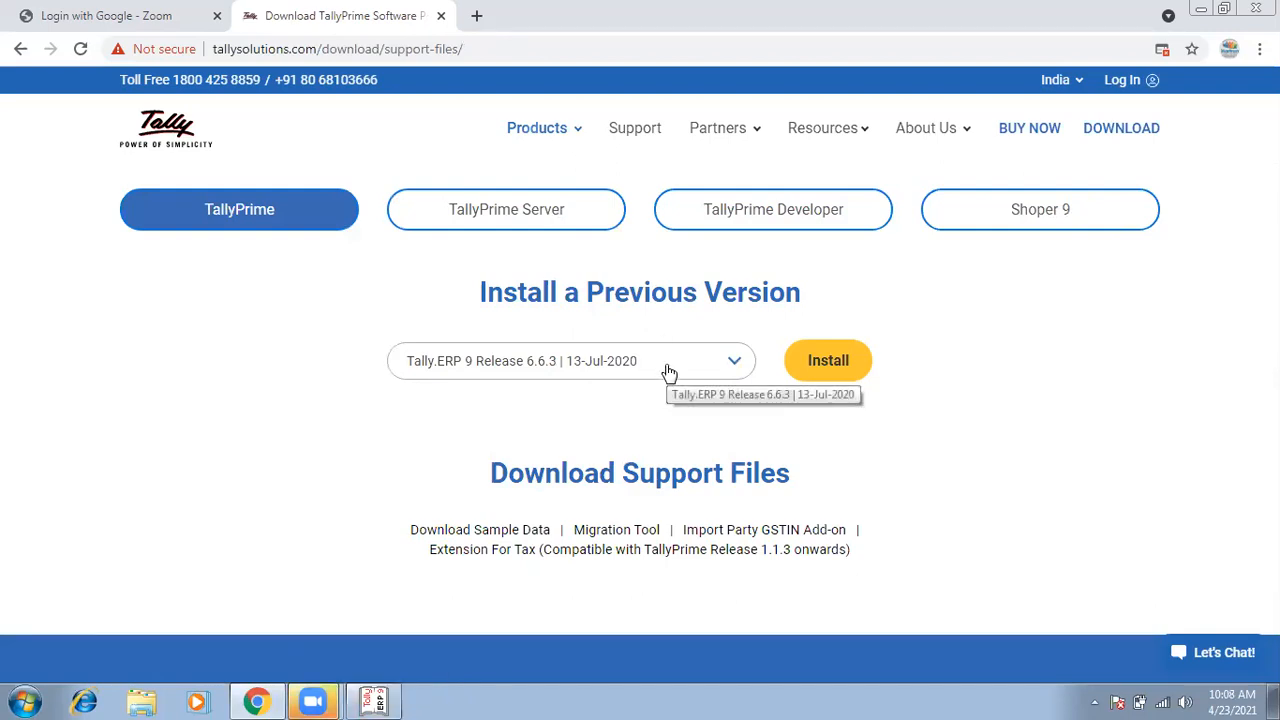
Switch to Tally.ERP 9 and start working in Educational Mode
left_click(383, 700)
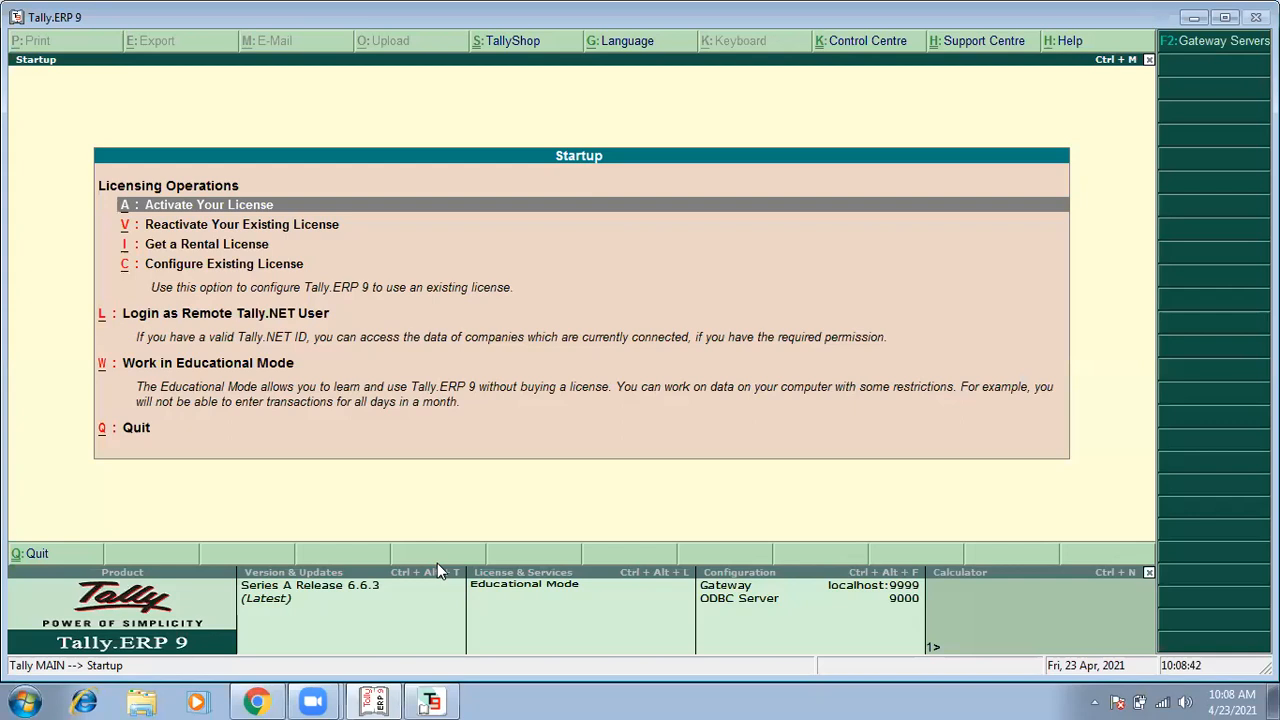
mouse_move(328, 700)
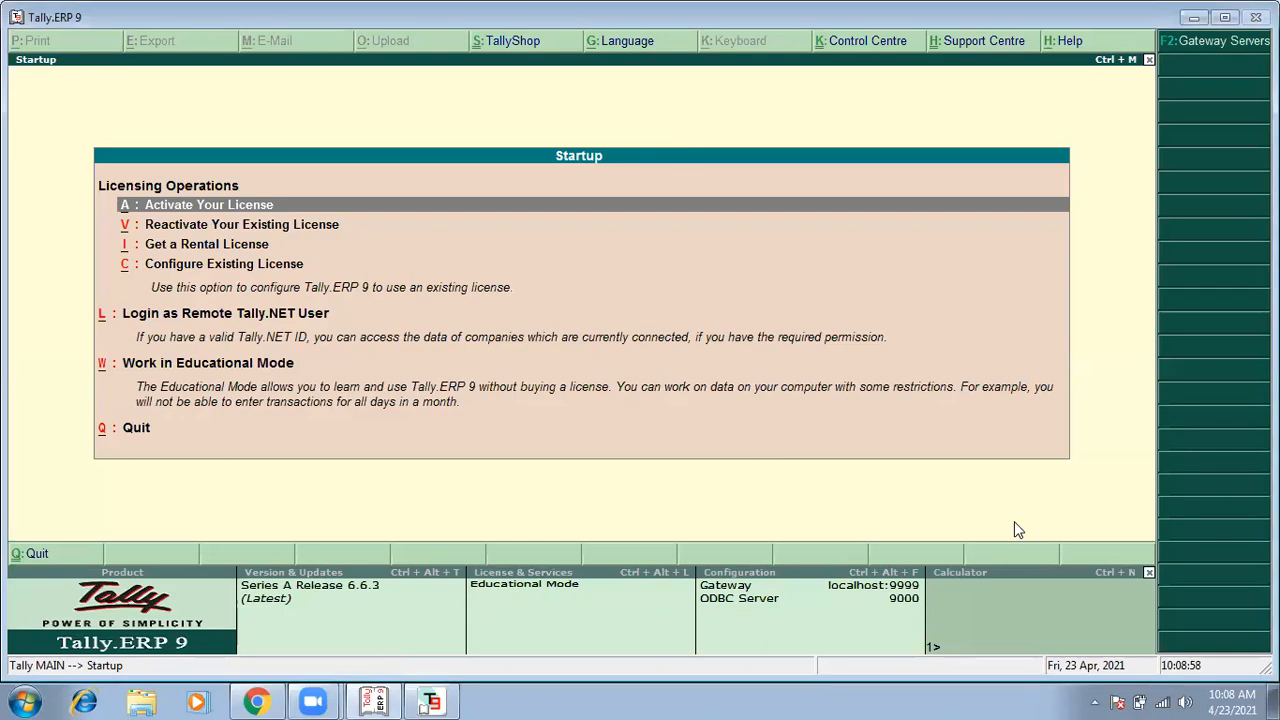
key("Down")
key("Down")
key("Down")
key("Down")
key("Down")
key("Return")
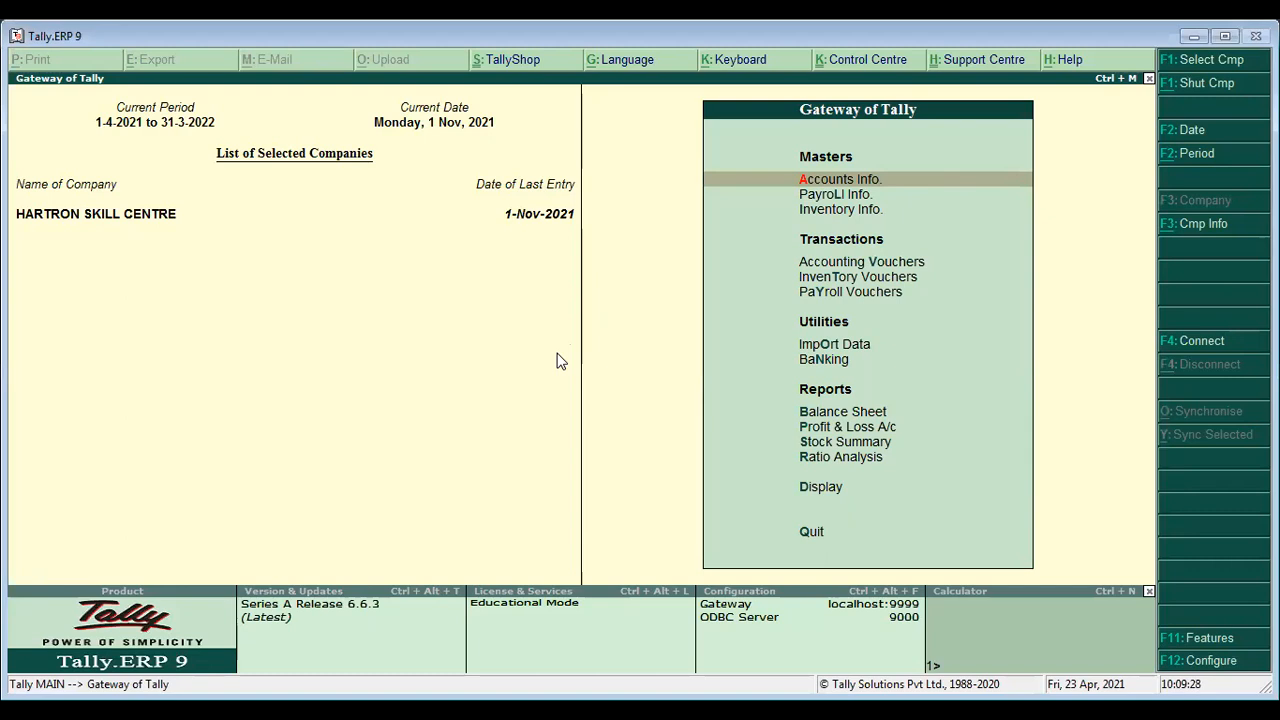
Open the Salary Details options within Payroll Info for the company HARTRON SKILL CENTRE
key("Down")
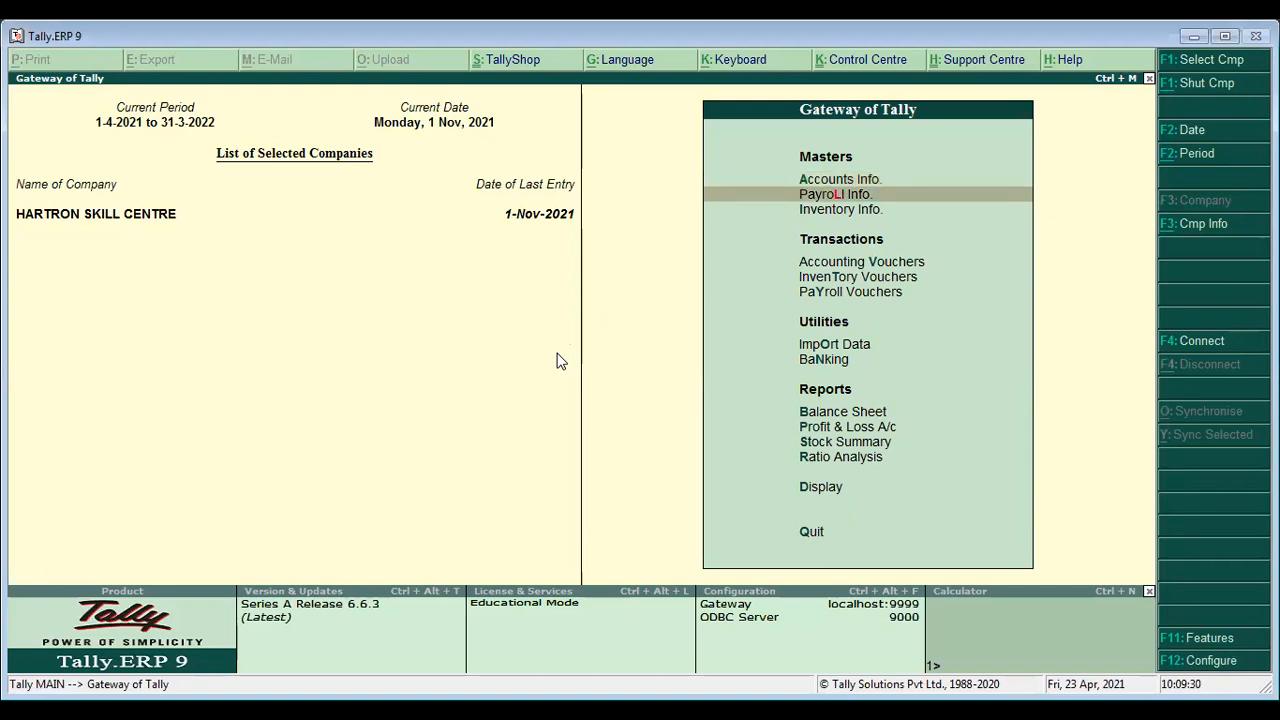
key("Return")
key("Down")
key("Down")
key("Down")
key("Down")
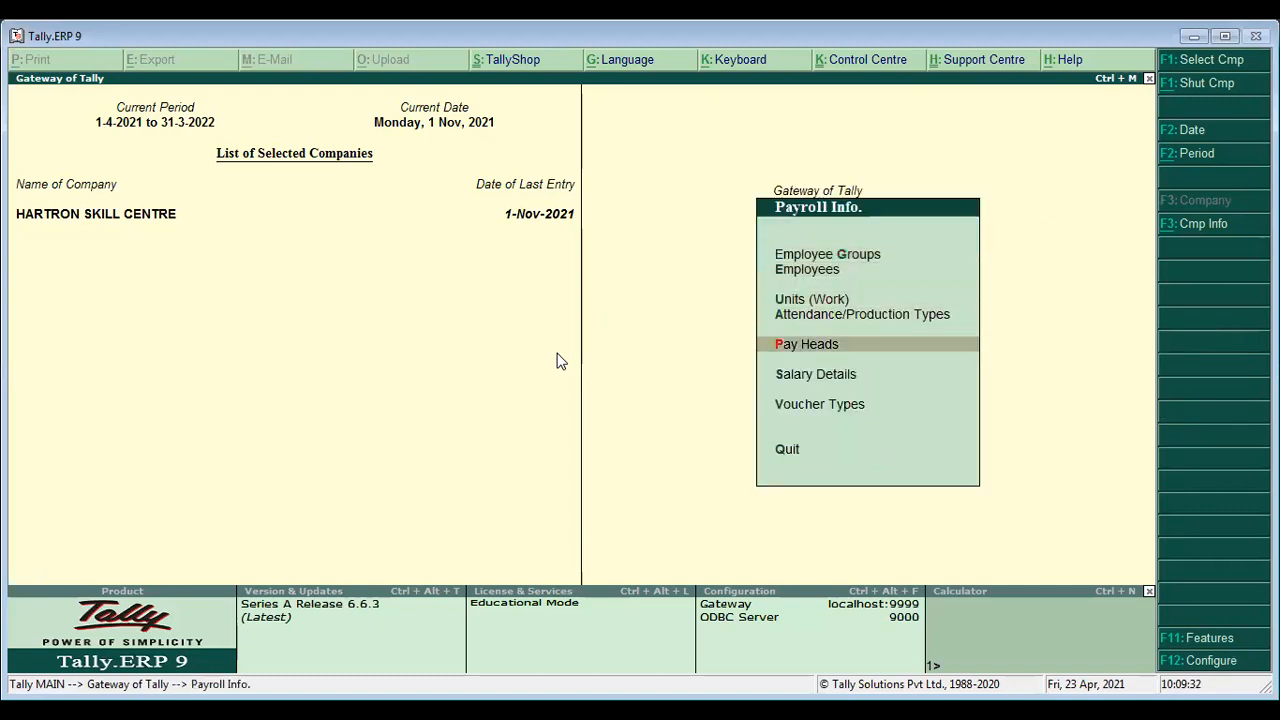
key("Down")
key("Up")
key("Down")
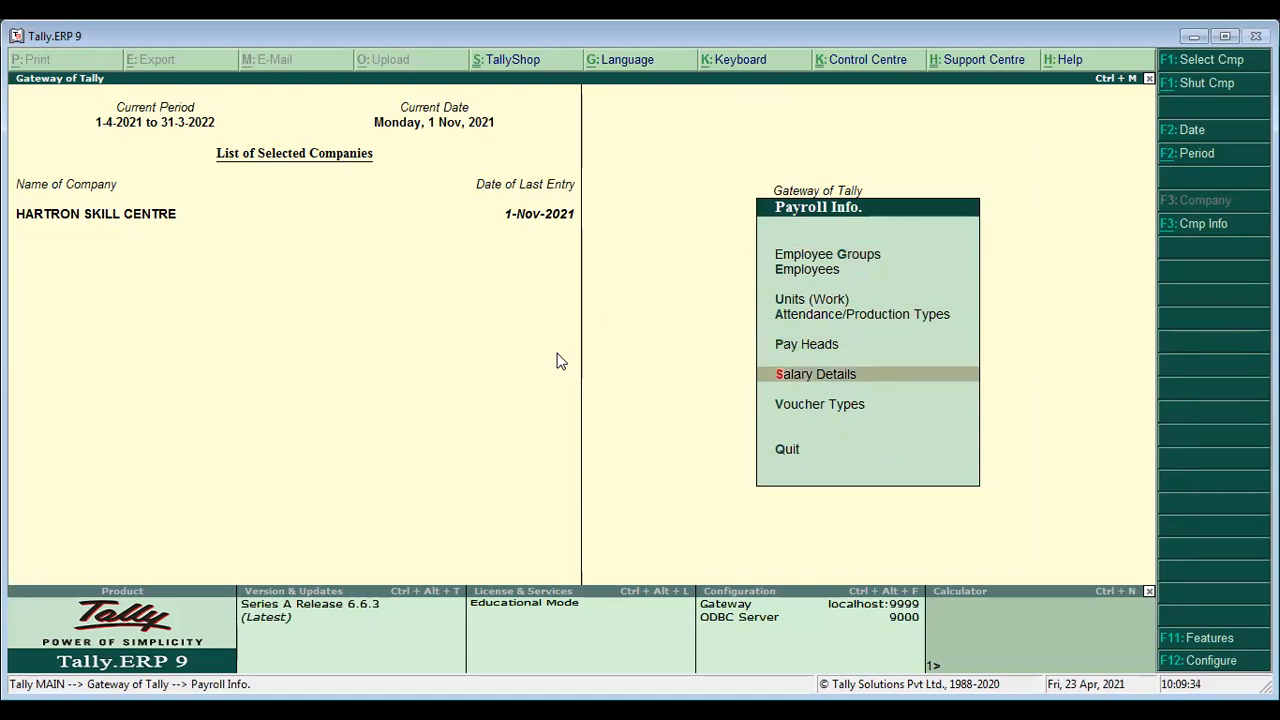
key("Return")
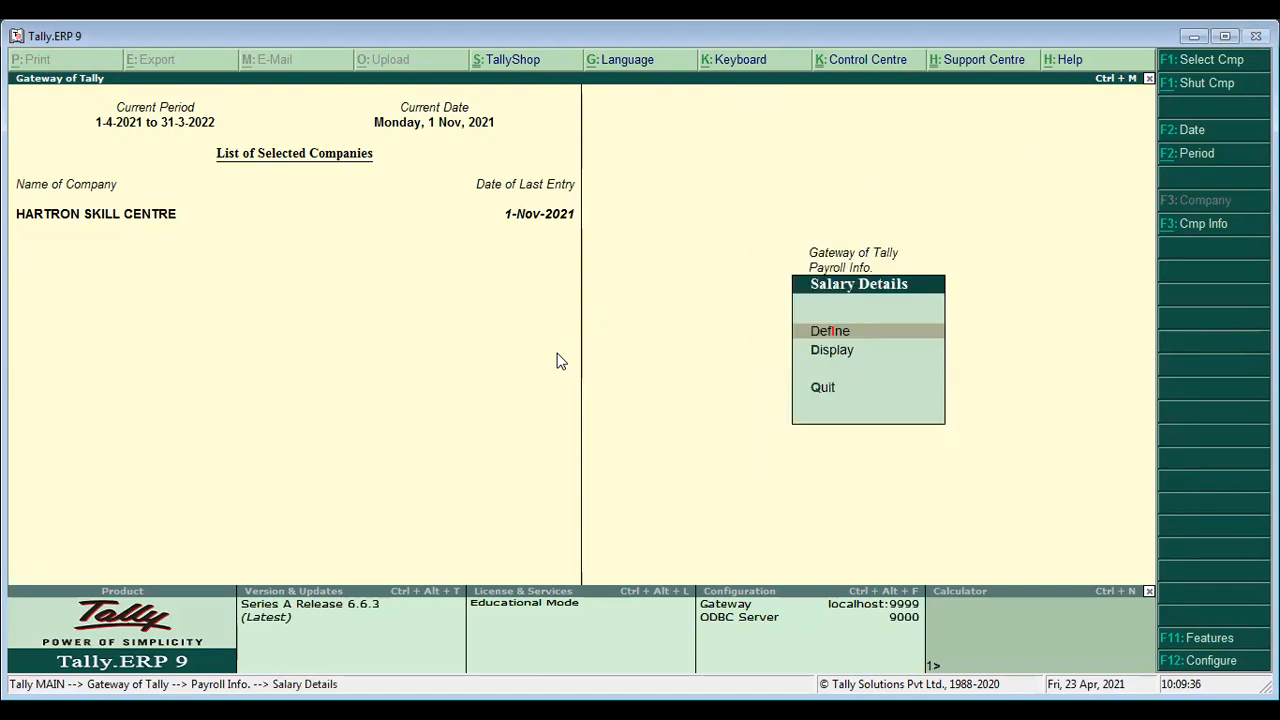
Open the employee's salary details for definition
key("Down")
key("Up")
key("Return")
key("Up")
key("Down")
key("Up")
key("Down")
key("Return")
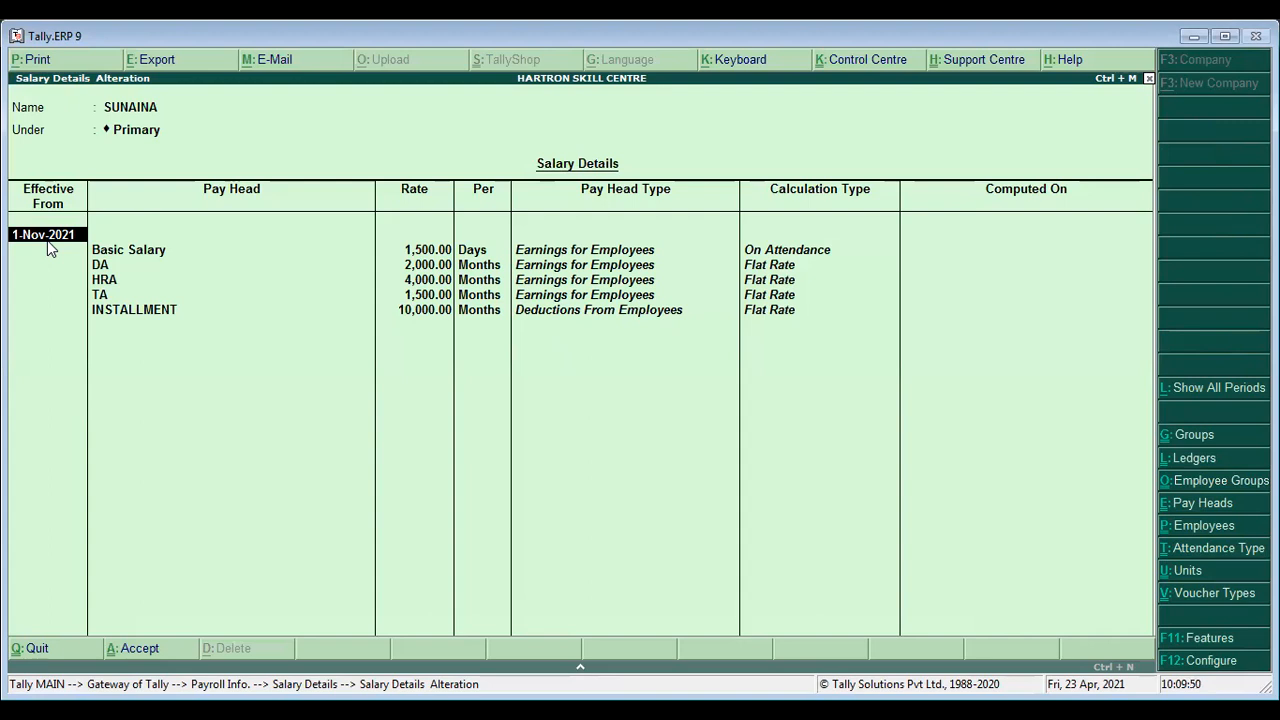
Add a new effective date of 1-Dec-2021 below the existing pay heads in the employee's salary details
key("Return")
key("Return")
key("Return")
key("Return")
key("Return")
key("Return")
key("Return")
key("Return")
key("Return")
key("Return")
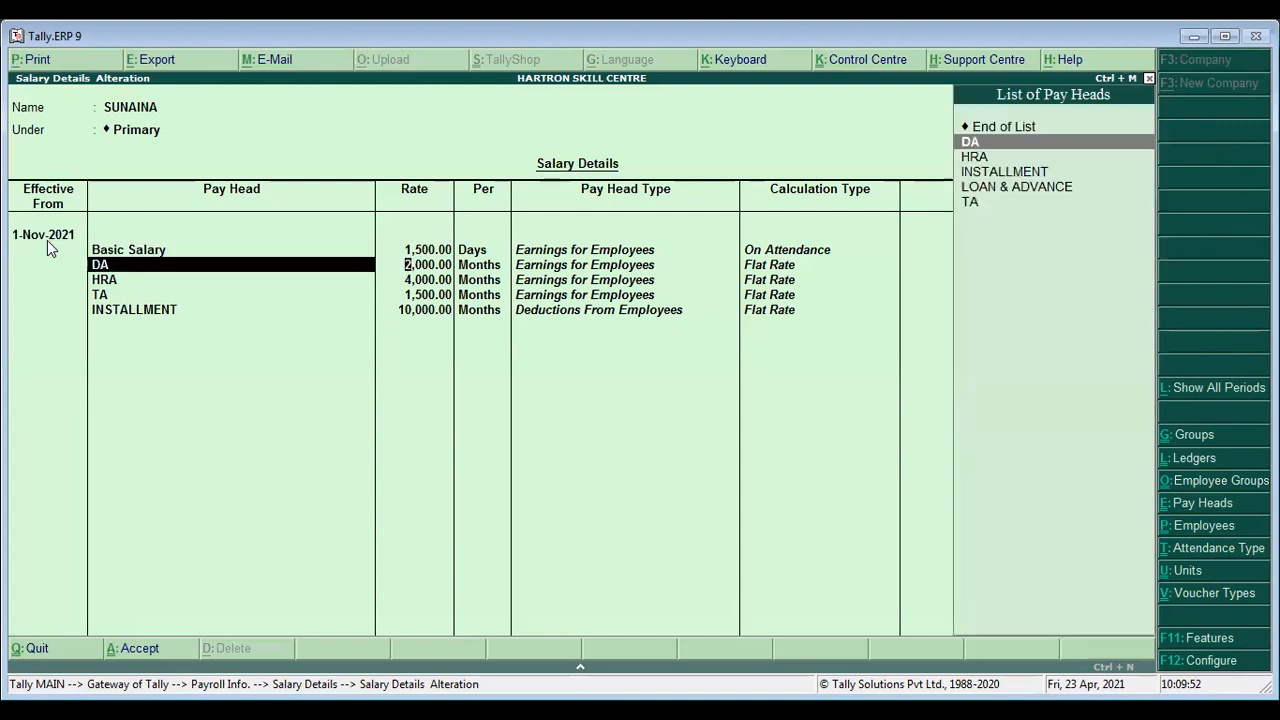
key("Return")
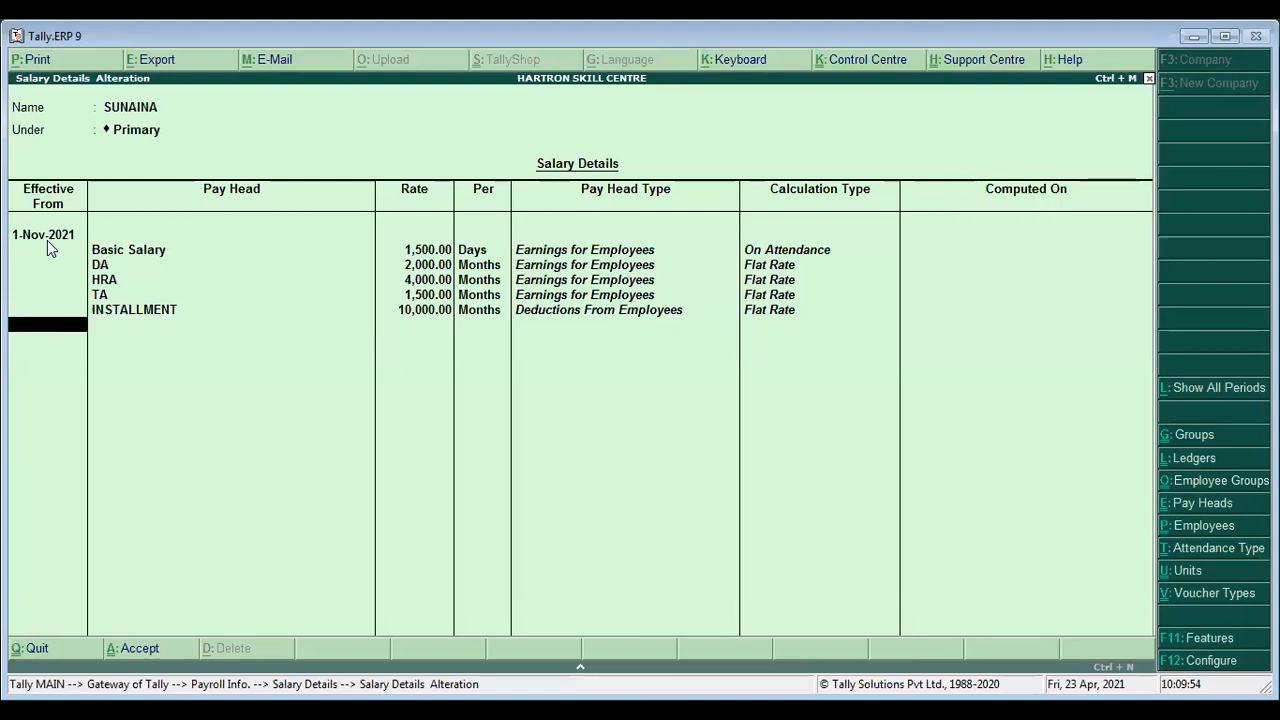
type("1/12")
key("Return")
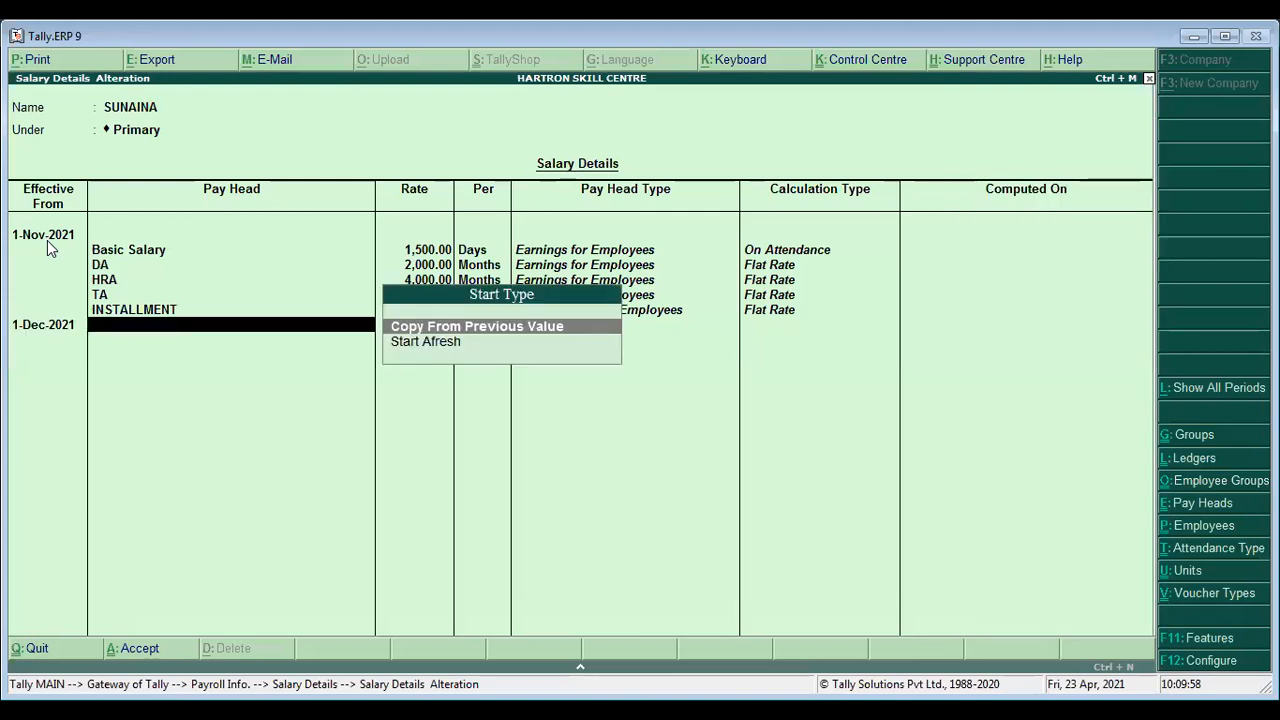
Copy the pay heads from the previous value into the 1-Dec-2021 salary details, continuing to the copied INSTALLMENT row
key("Down")
key("Up")
key("Return")
key("Return")
key("Return")
key("Return")
key("Return")
key("Return")
key("Return")
key("Return")
key("Return")
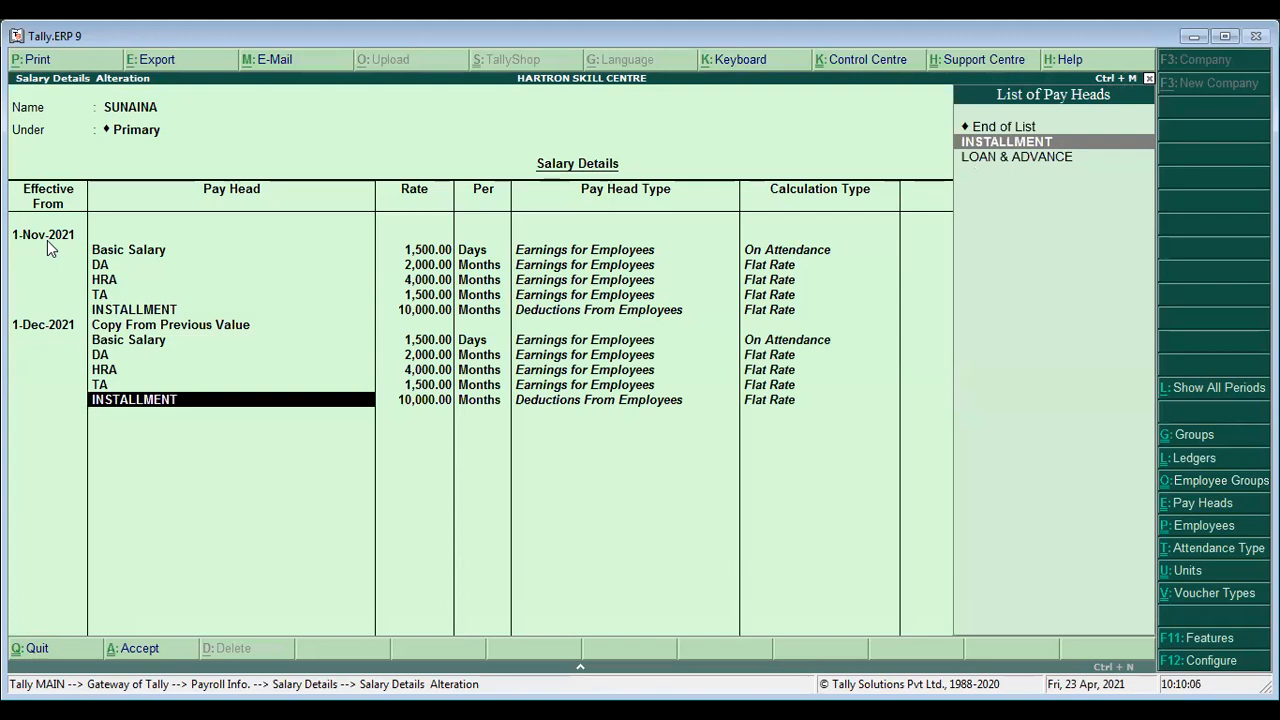
Create a pay head named Overtime in place of INSTALLMENT, with type Earnings for Employees and income type Variable
key("alt+c")
type("Overtime")
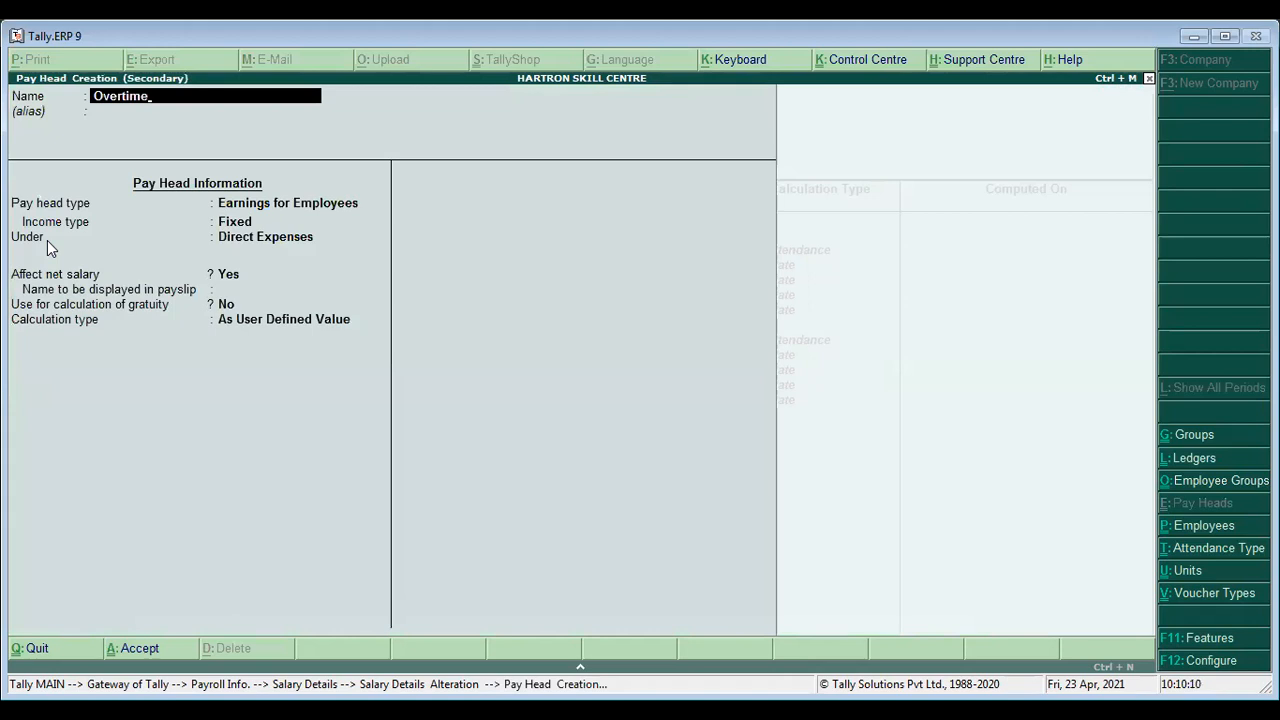
key("Return")
key("Return")
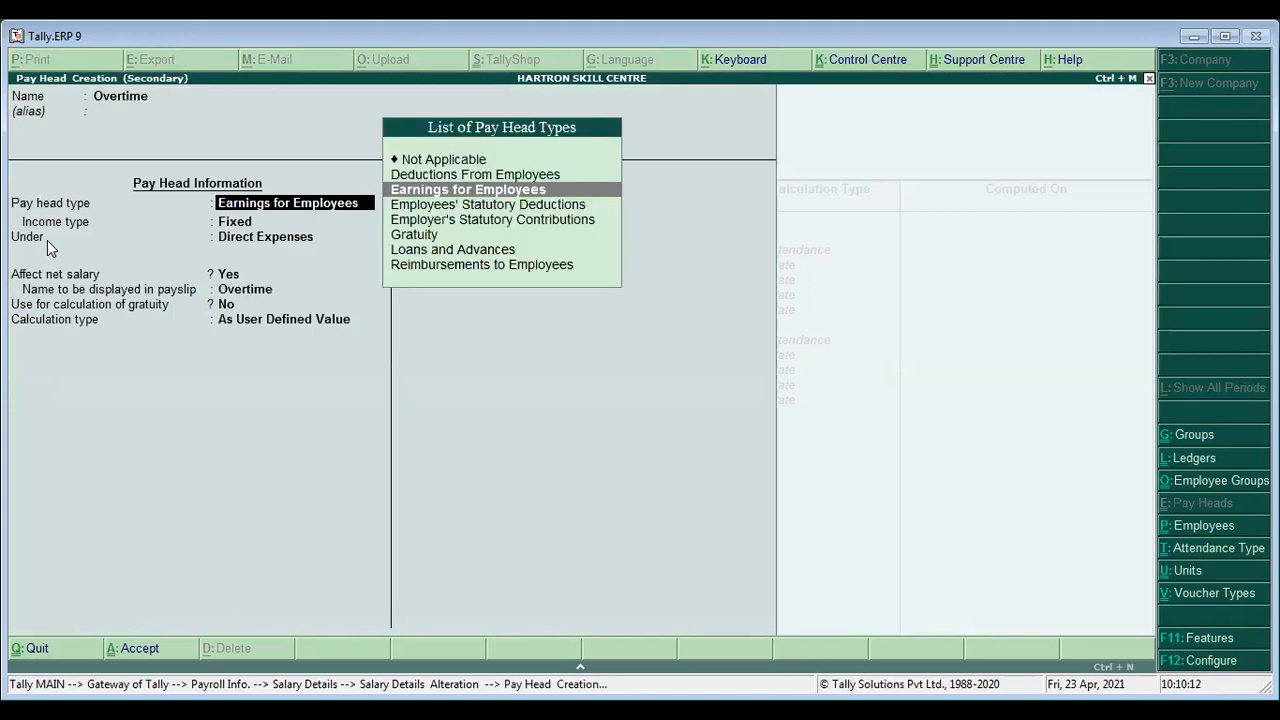
key("Return")
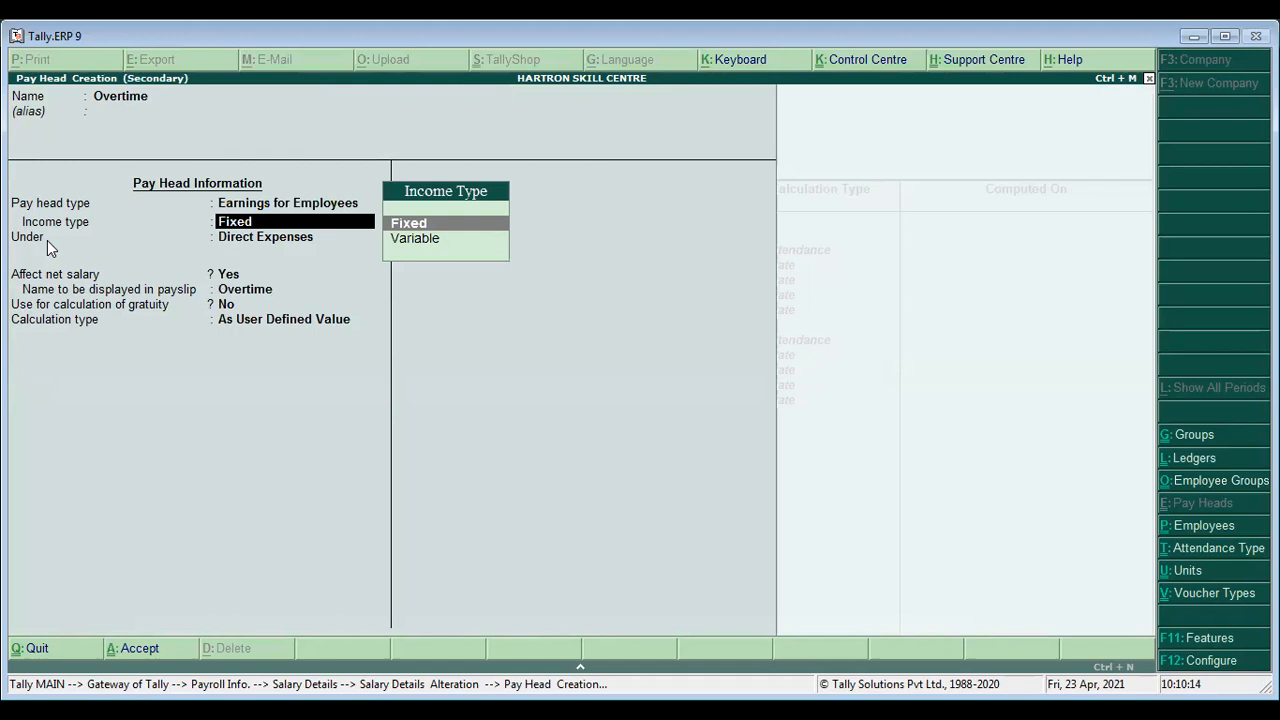
type("v")
key("Return")
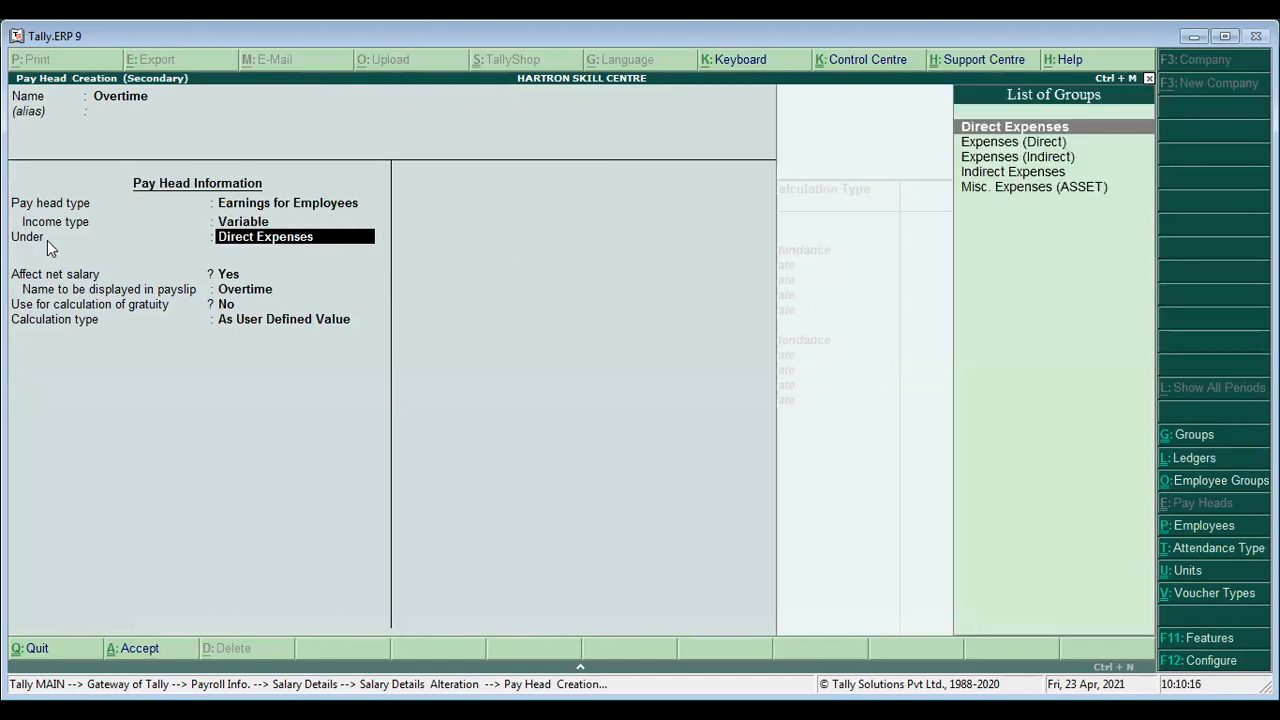
Place the Overtime pay head under Indirect Expenses, keeping net salary affected and gratuity calculation off
key("Down")
key("Down")
key("Down")
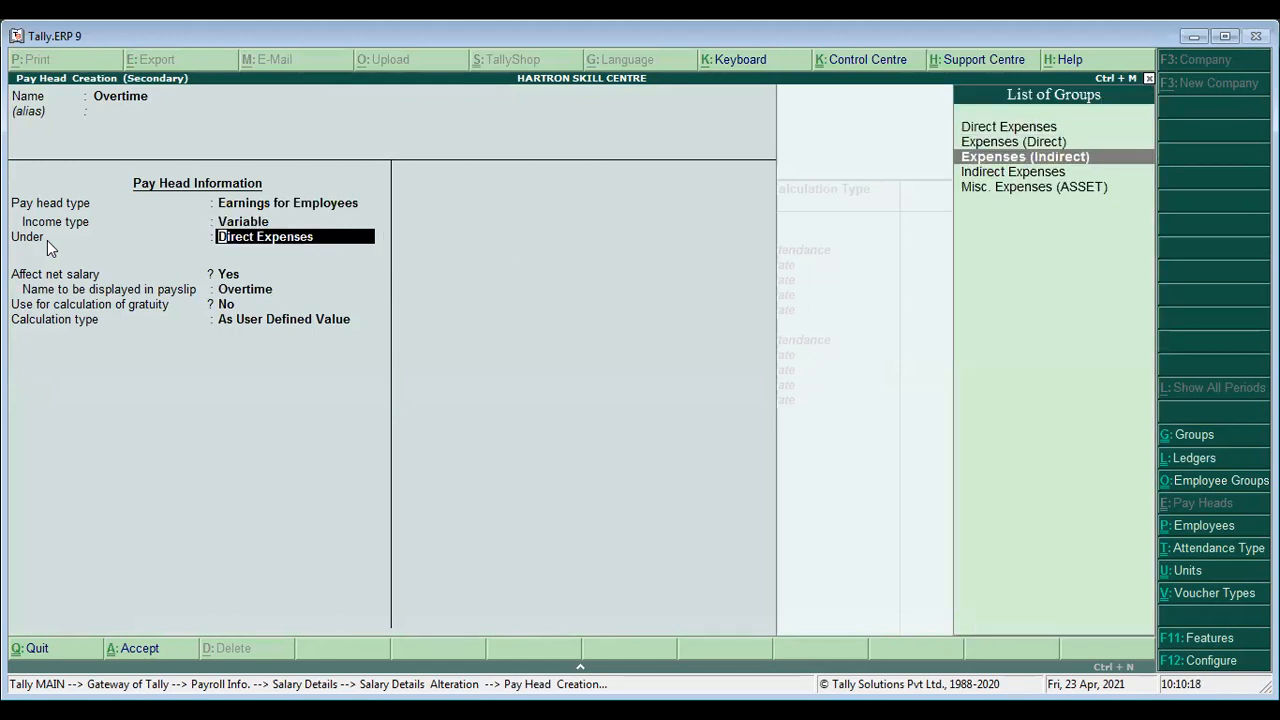
key("Return")
key("Return")
key("Return")
key("Return")
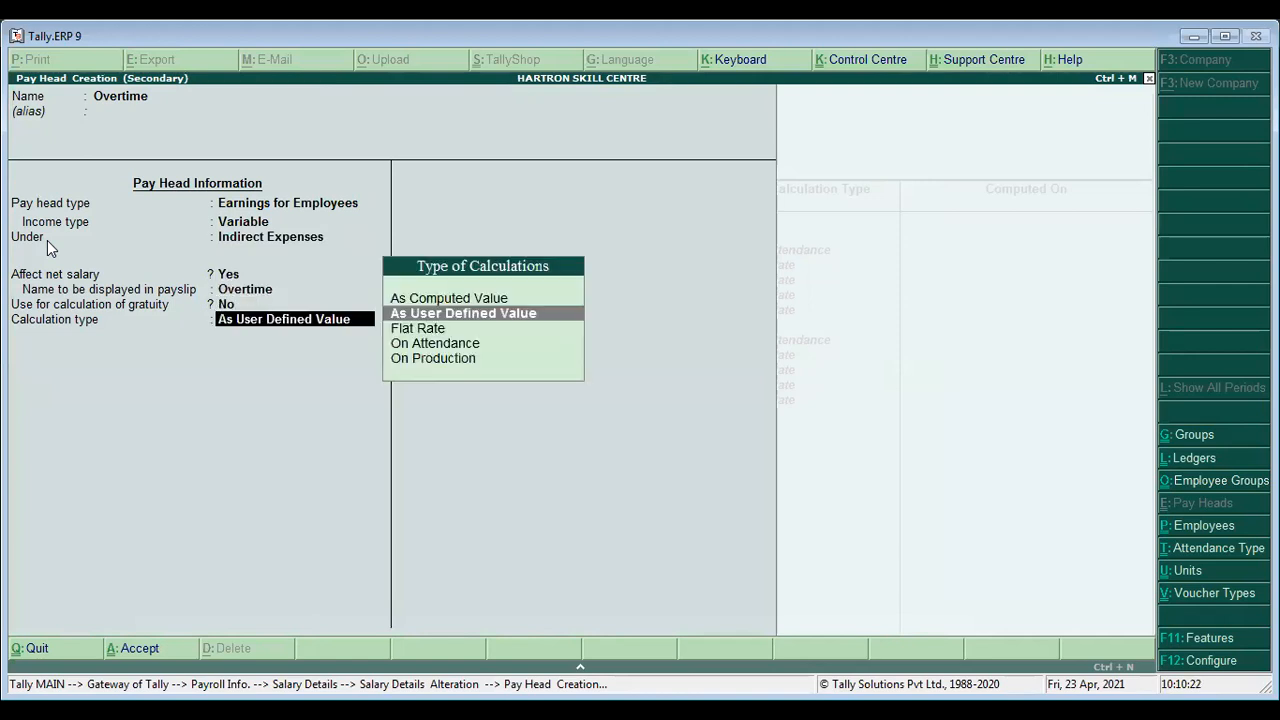
Set the pay head's calculation type to On Production with production type Overtime and no rounding, and save it
key("Down")
key("Down")
key("Down")
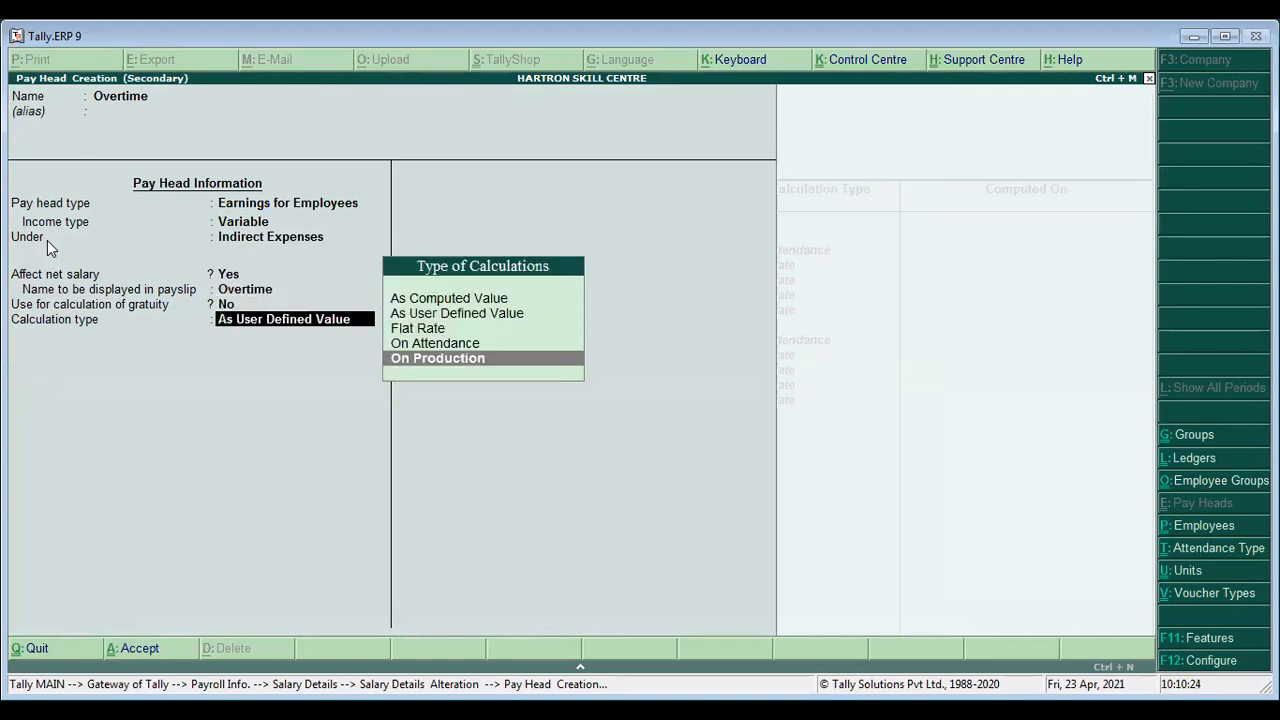
key("Return")
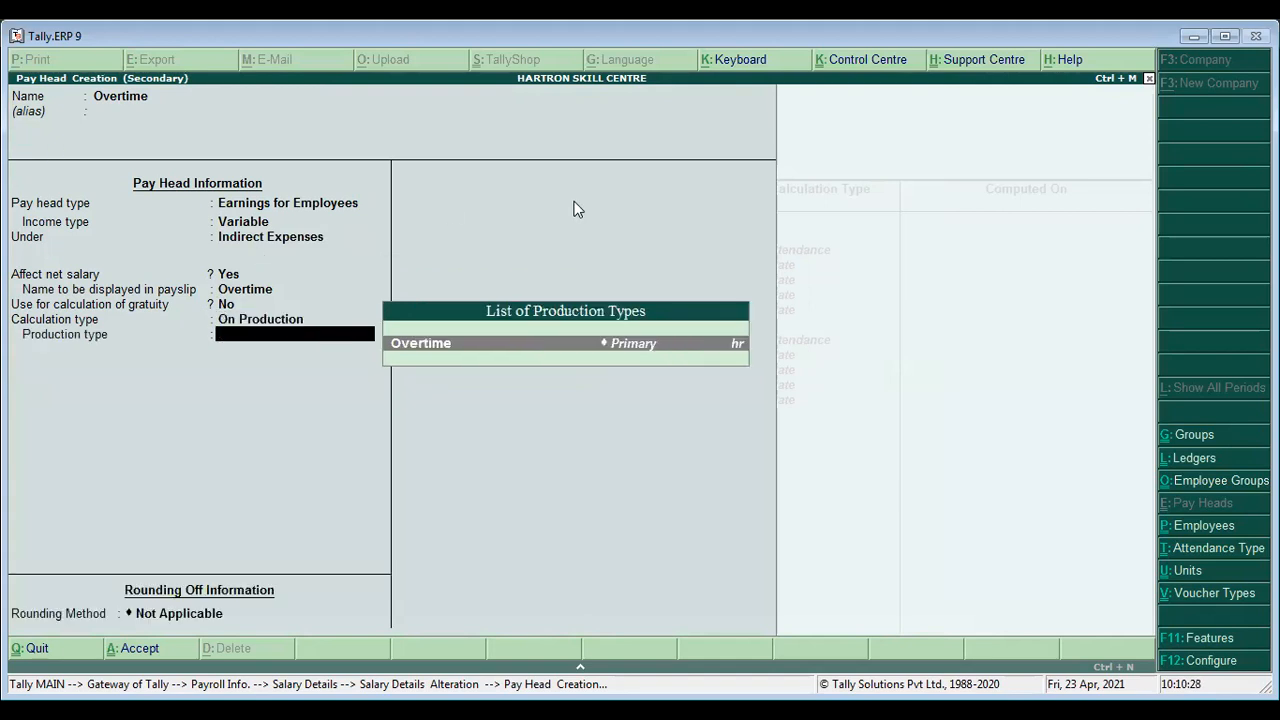
left_click(565, 343)
key("Return")
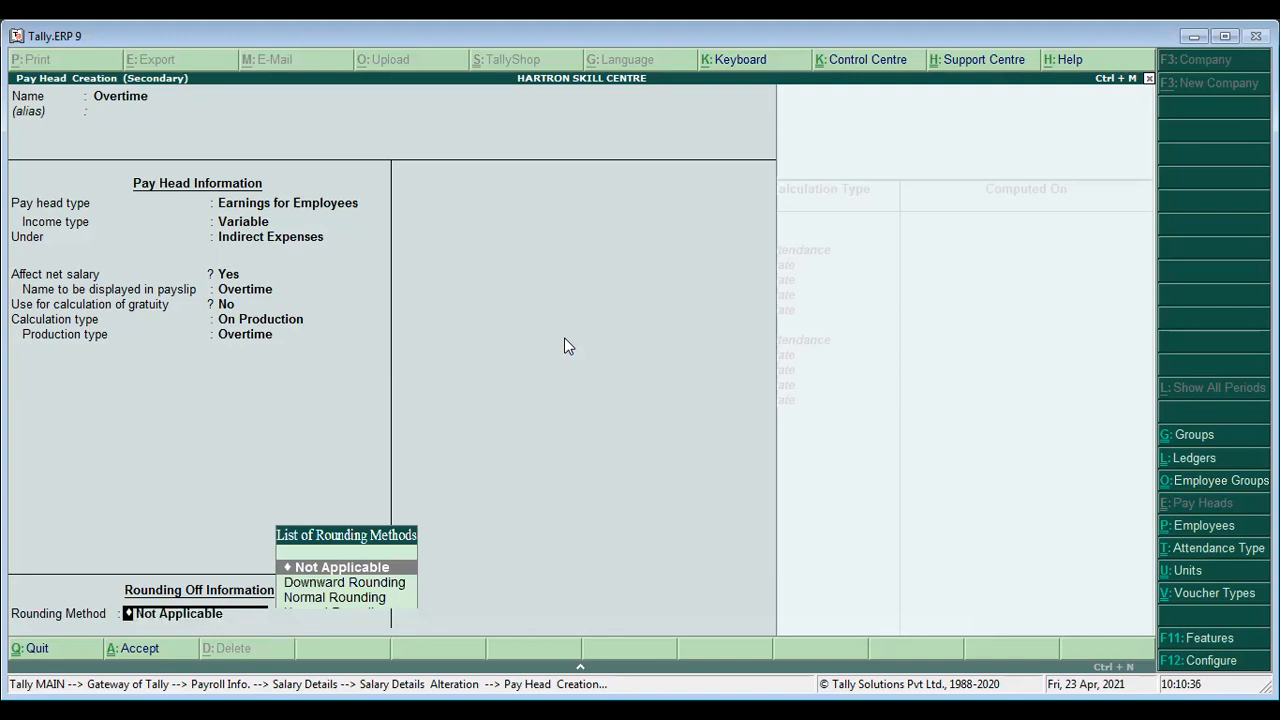
key("Return")
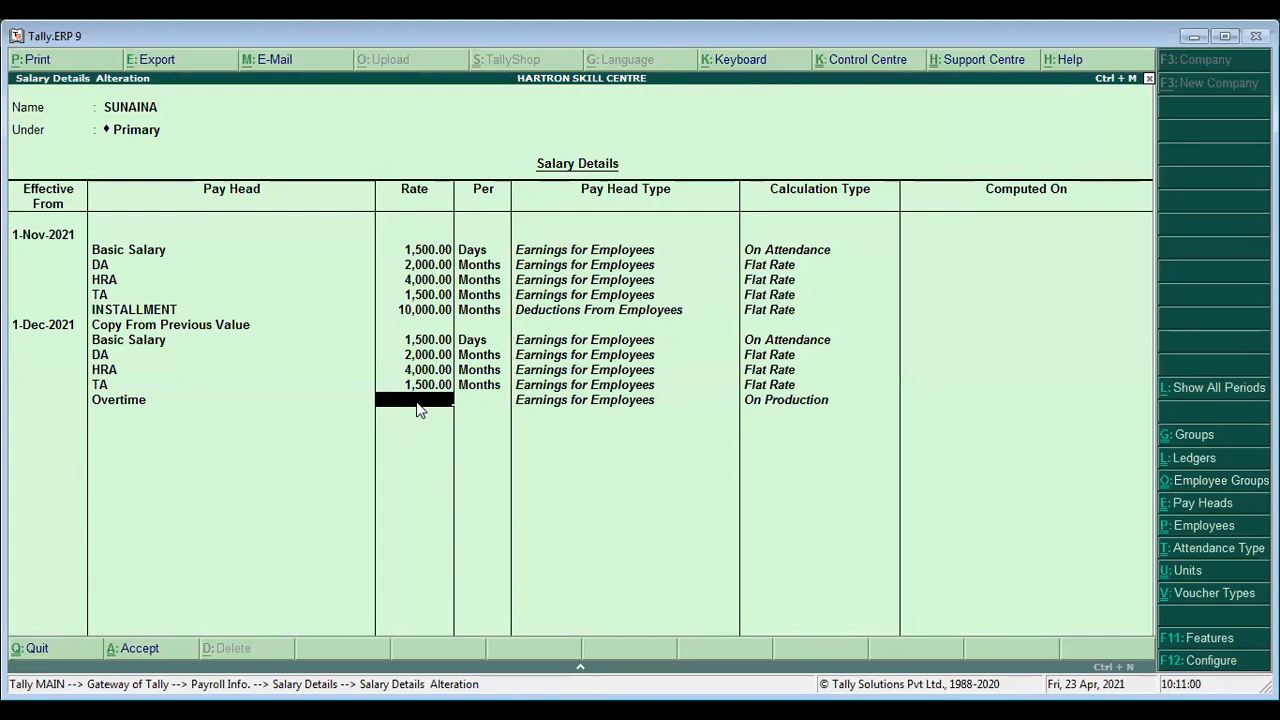
Set the Overtime rate to 500 per hr and save the employee's salary details
type("500")
key("Return")
type("hr")
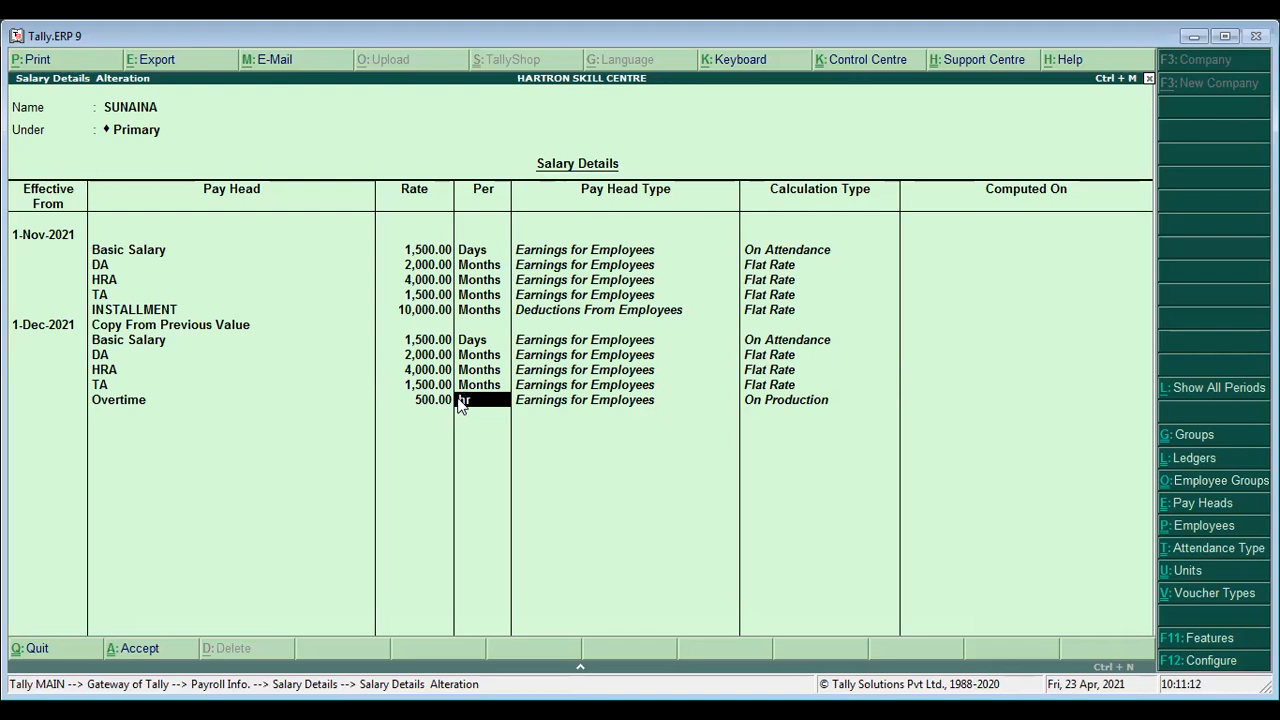
key("Return")
key("Return")
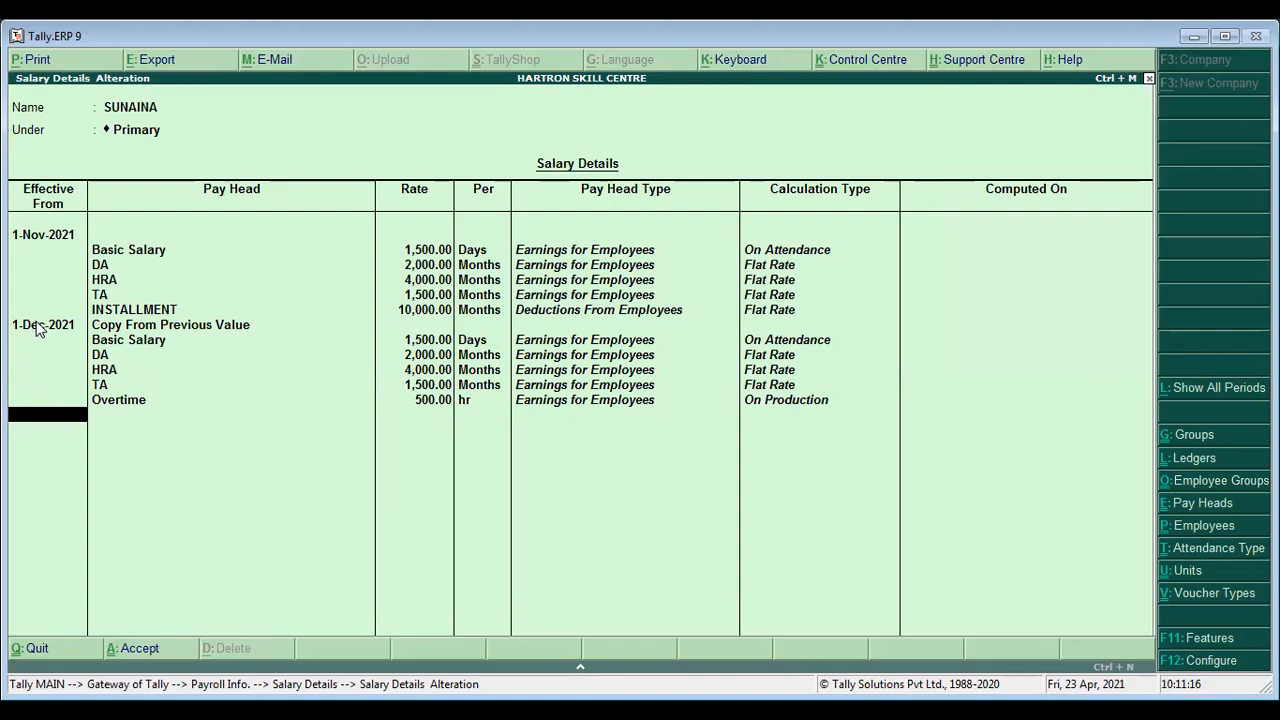
key("Return")
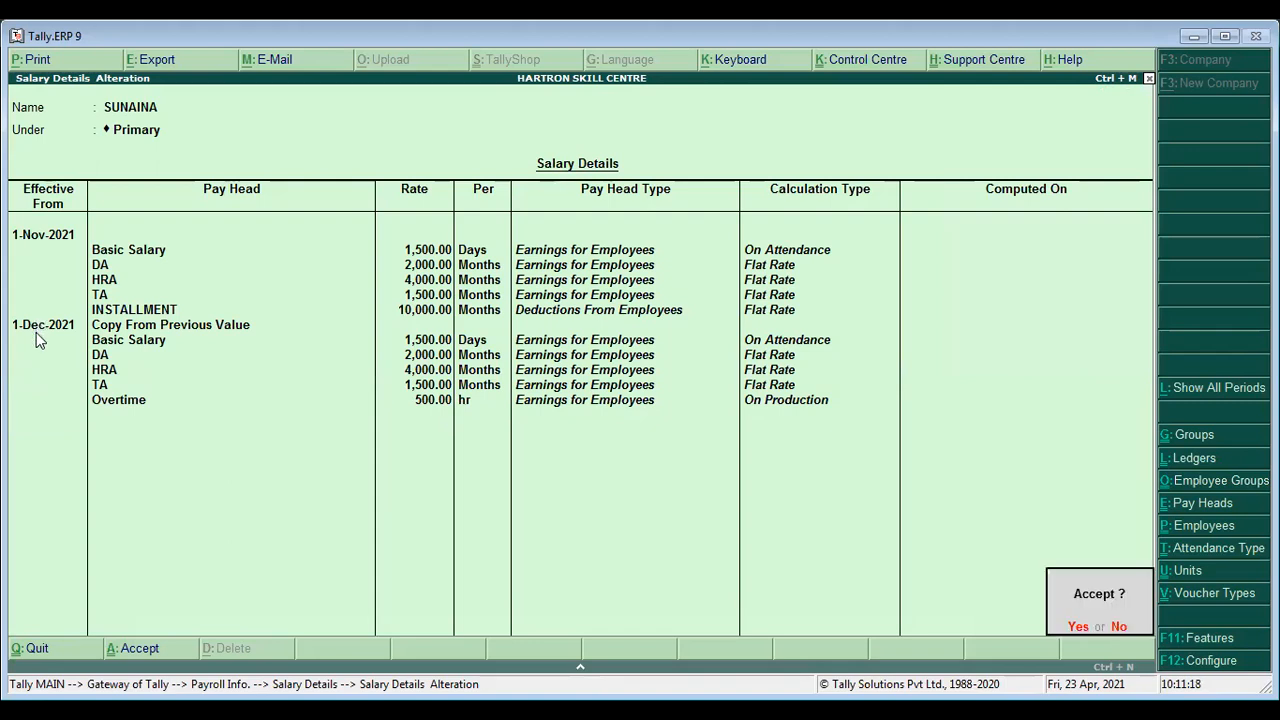
key("y")
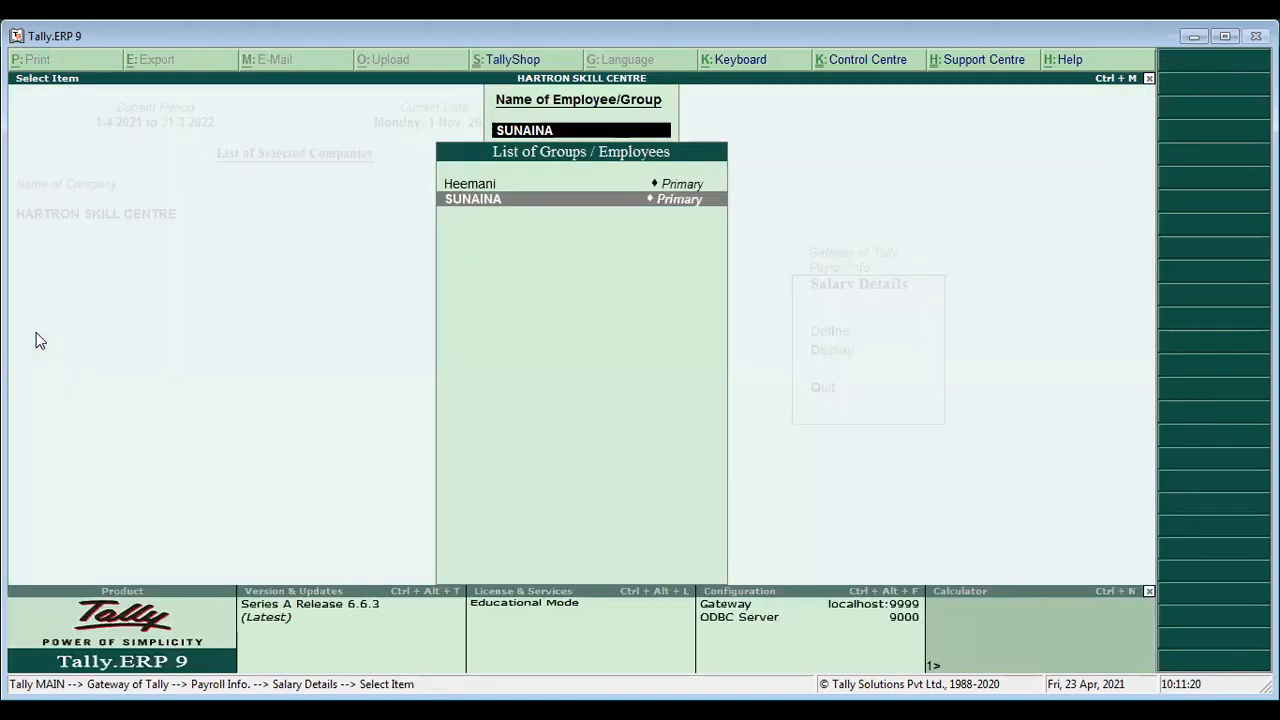
Leave Payroll Info and open a new attendance voucher from Payroll Vouchers
key("Escape")
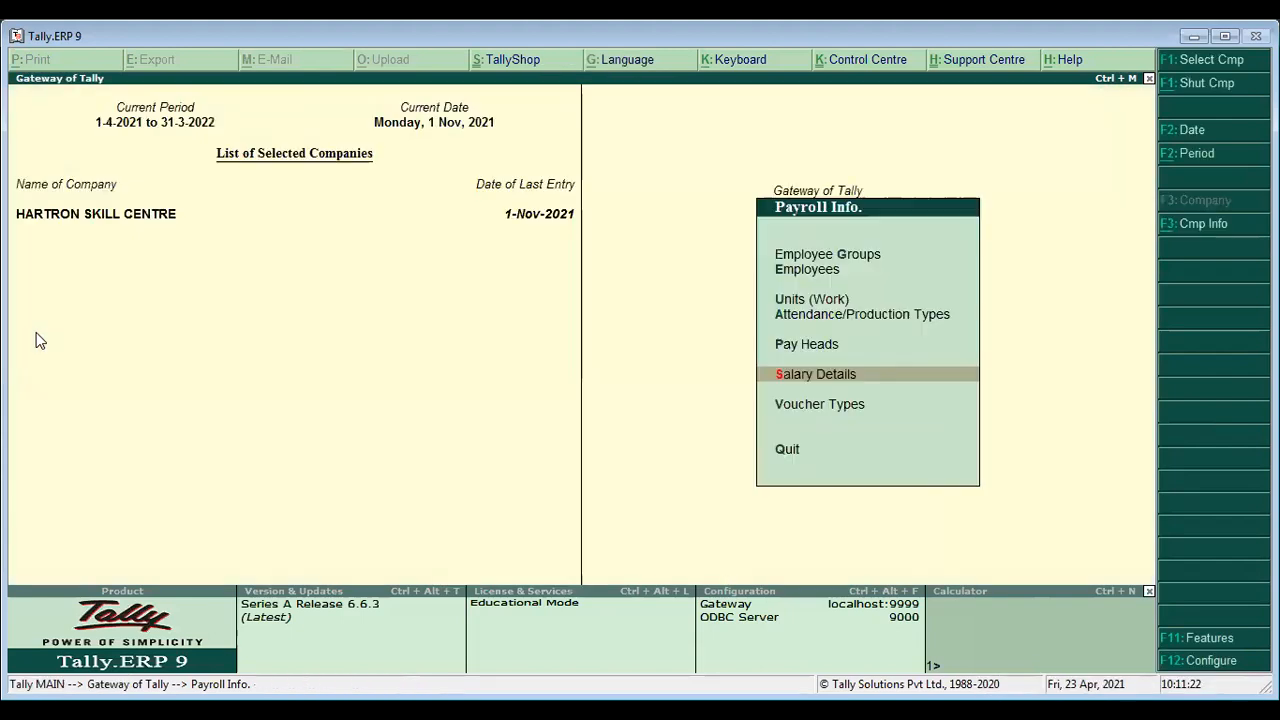
key("Escape")
key("Down")
key("Down")
key("Down")
key("Down")
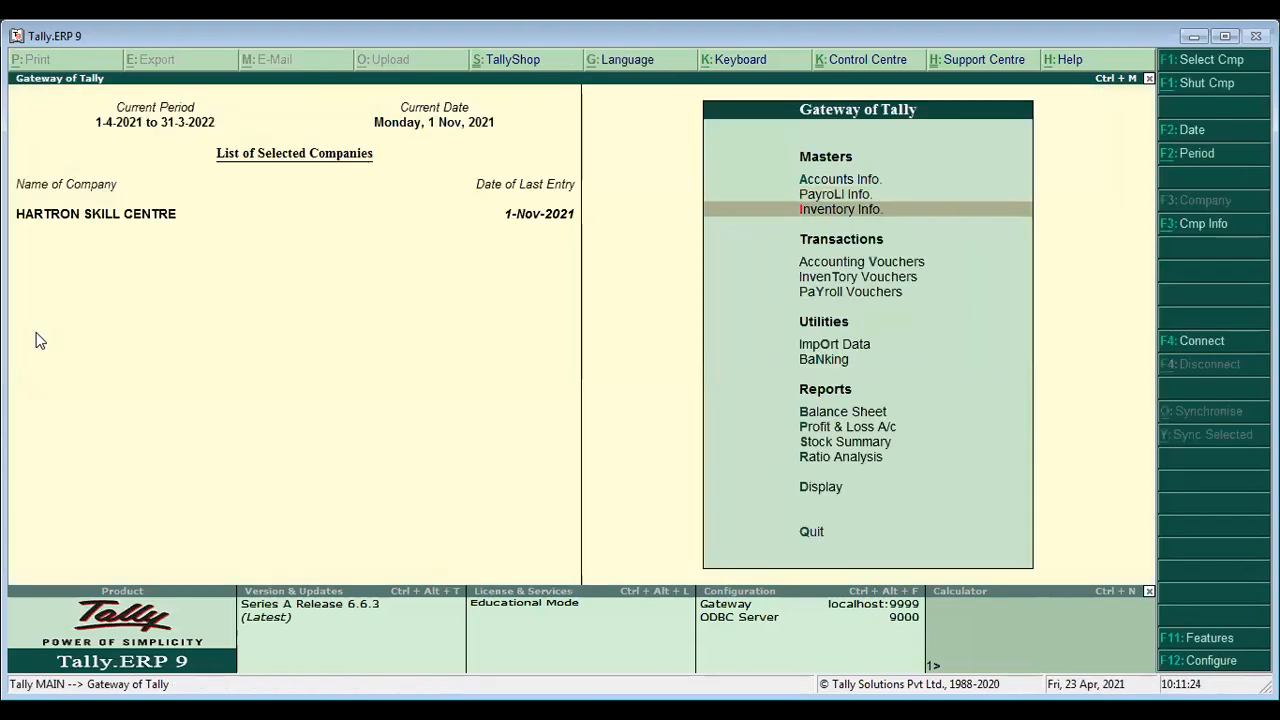
key("Return")
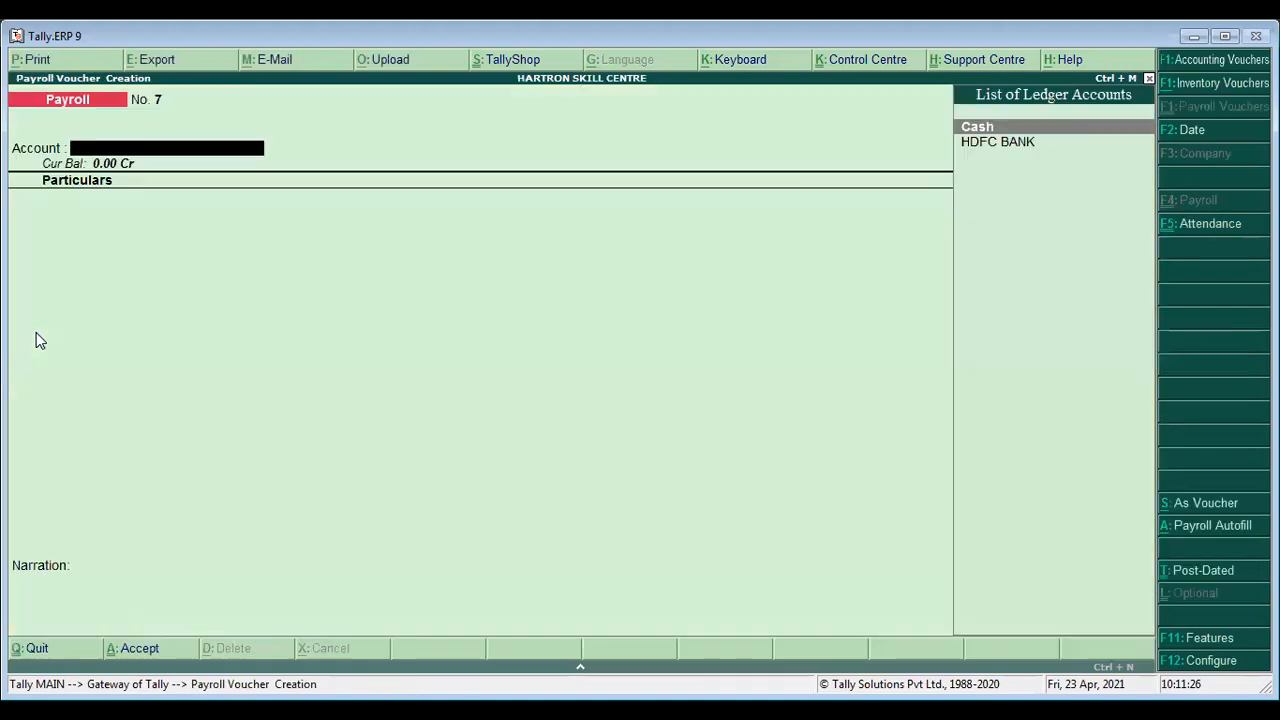
key("ctrl+F5")
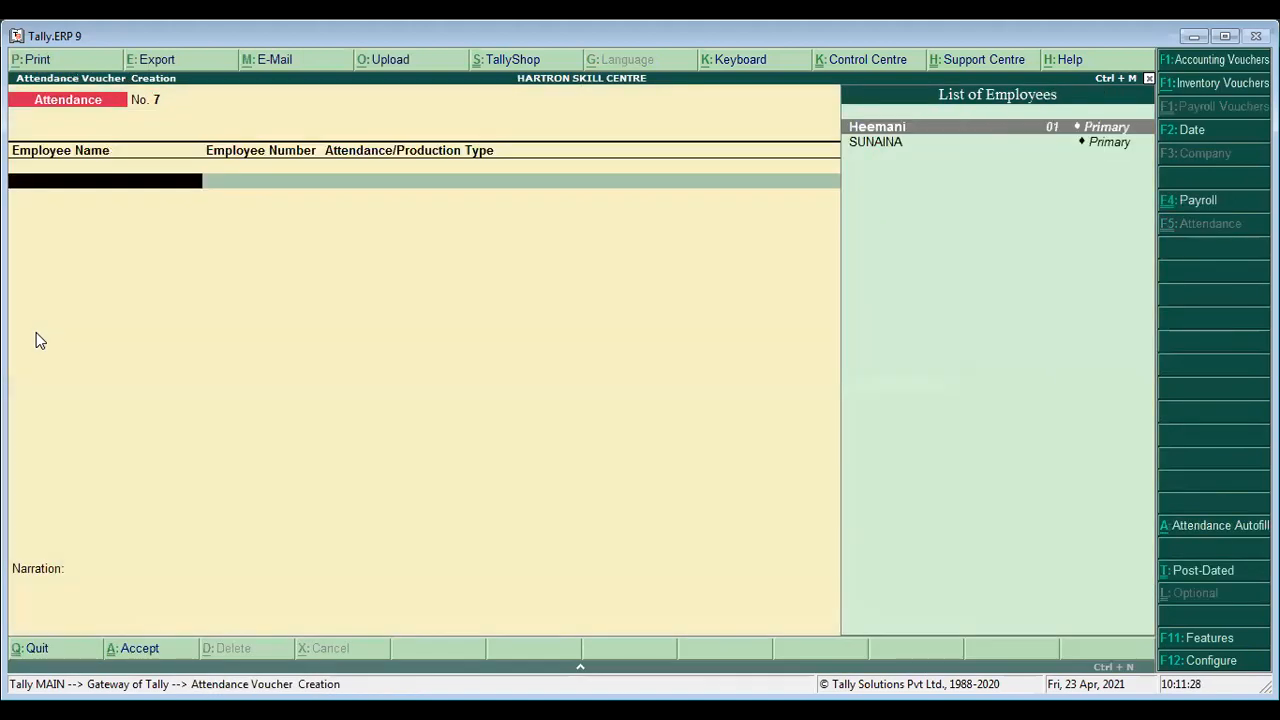
Set the attendance voucher's date to 1-Dec-2021
key("F2")
type("1")
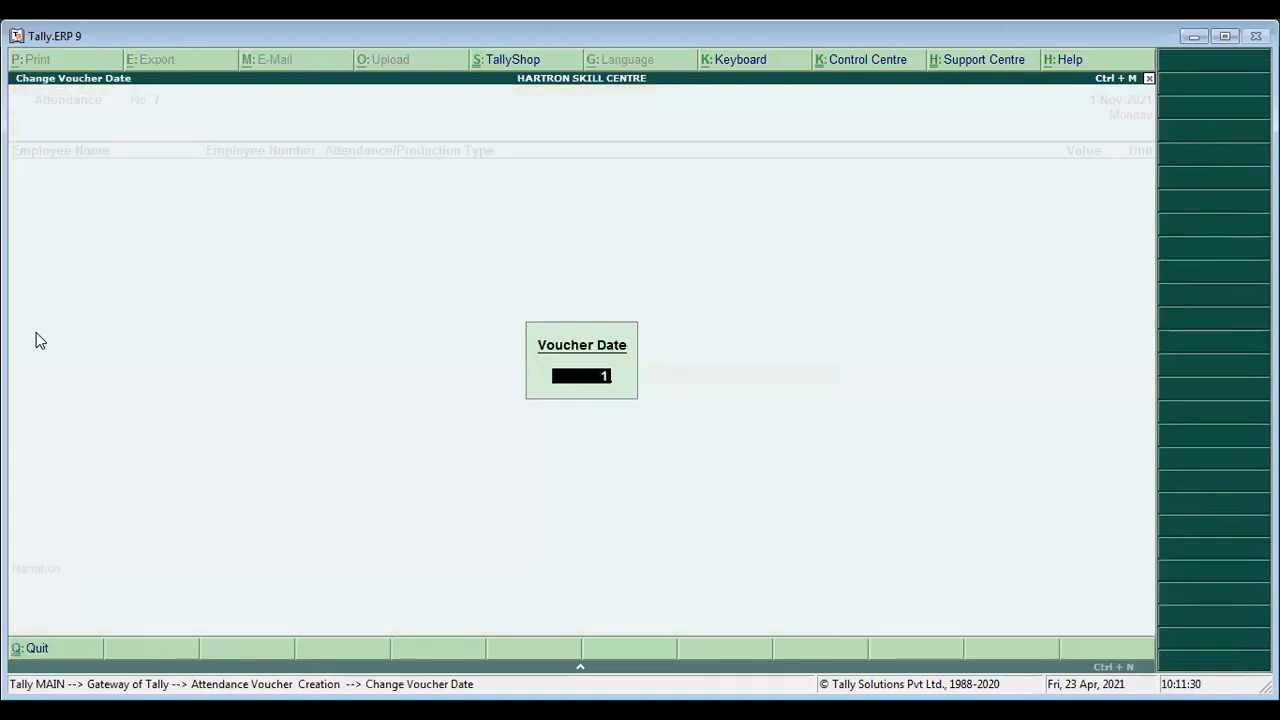
type("/12")
key("Return")
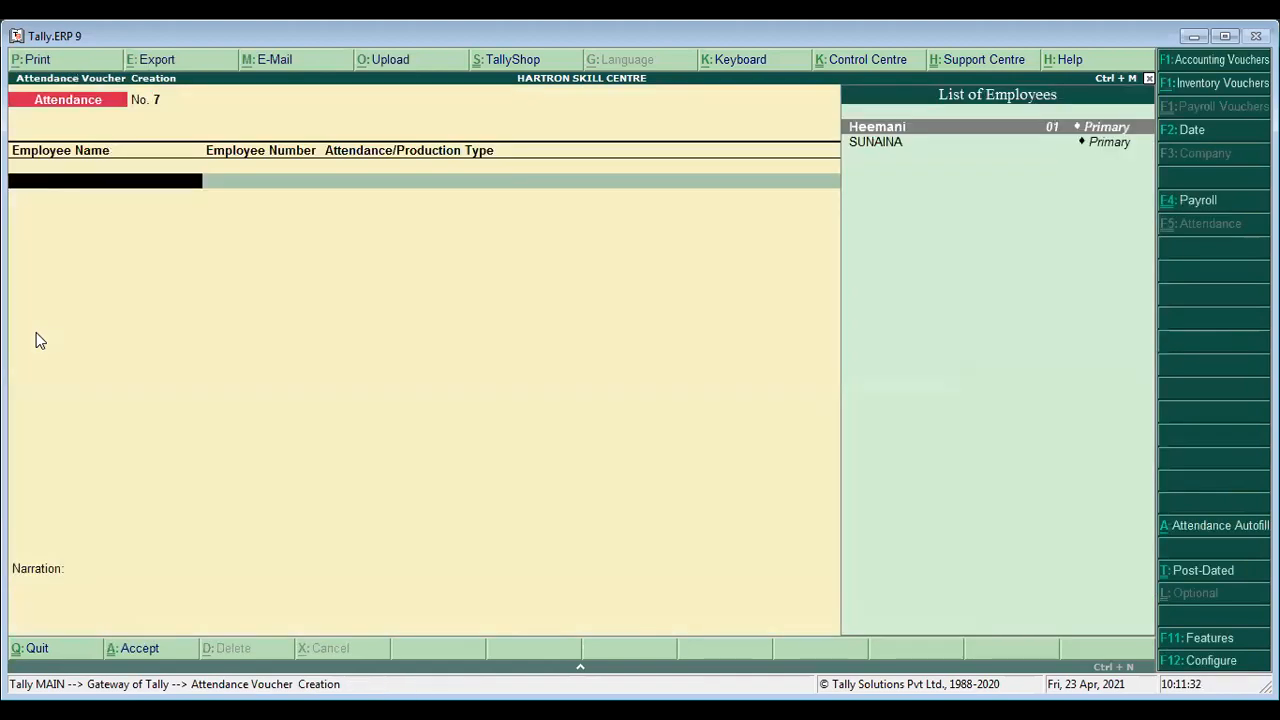
Record 30 days of Present attendance for the second employee in the list
key("Down")
key("Return")
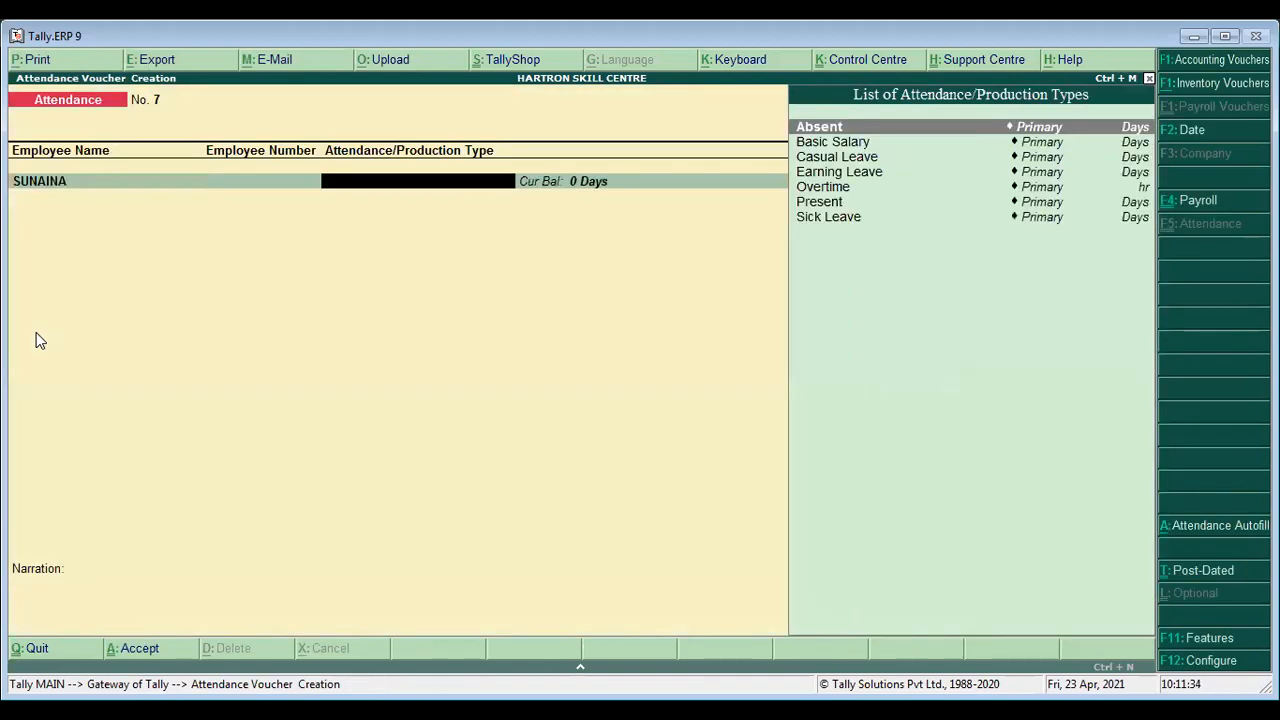
type("Pre")
key("Return")
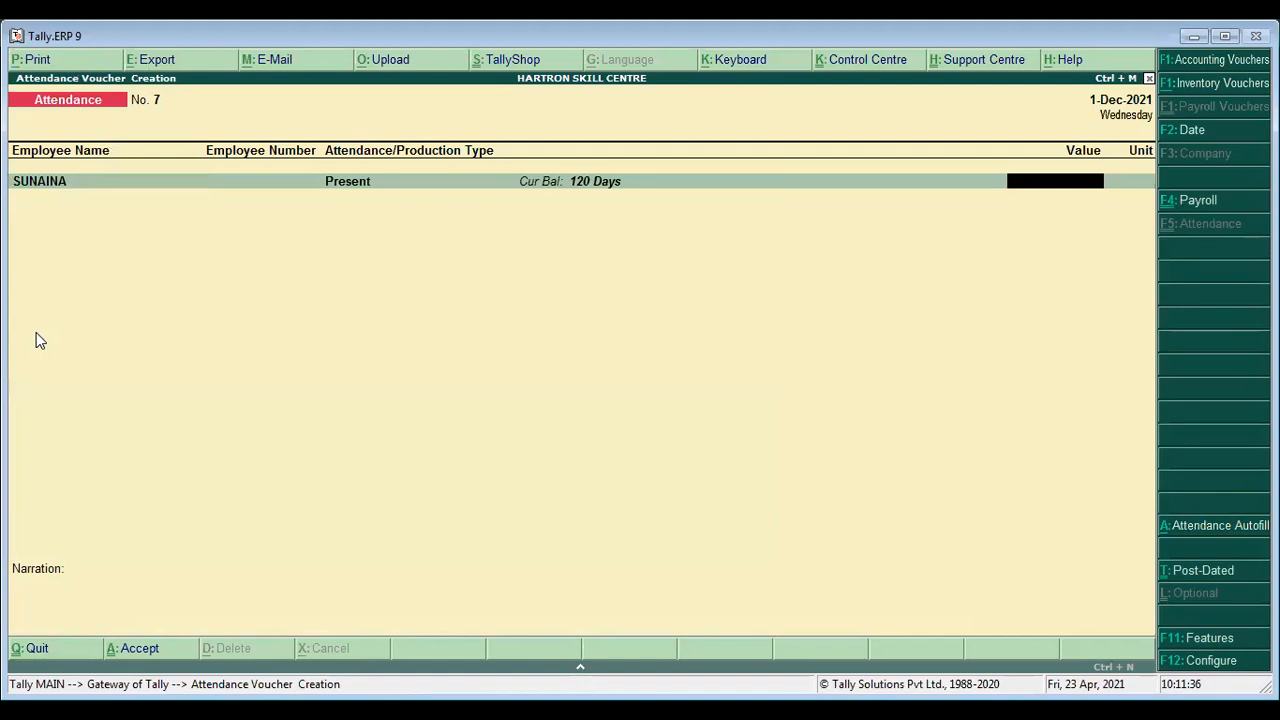
type("30")
key("Return")
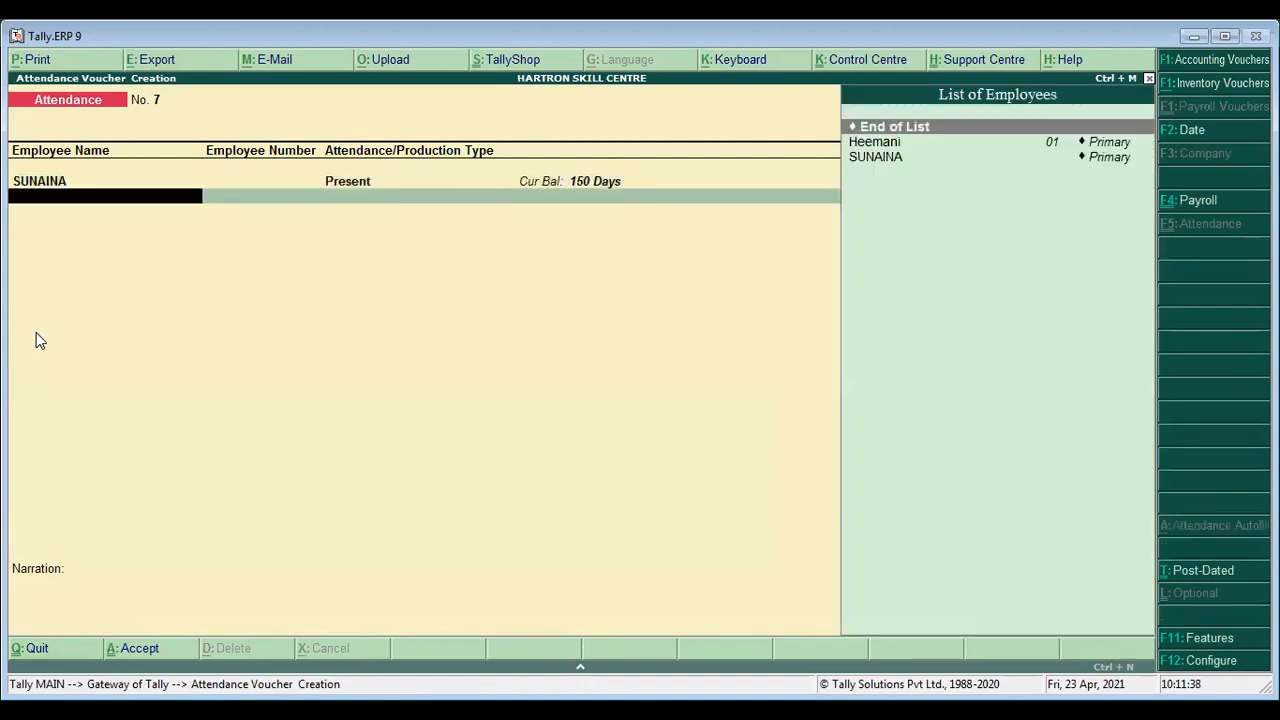
Add a second line with 2 hr of Overtime for the same employee and save the attendance voucher without a narration
type("O")
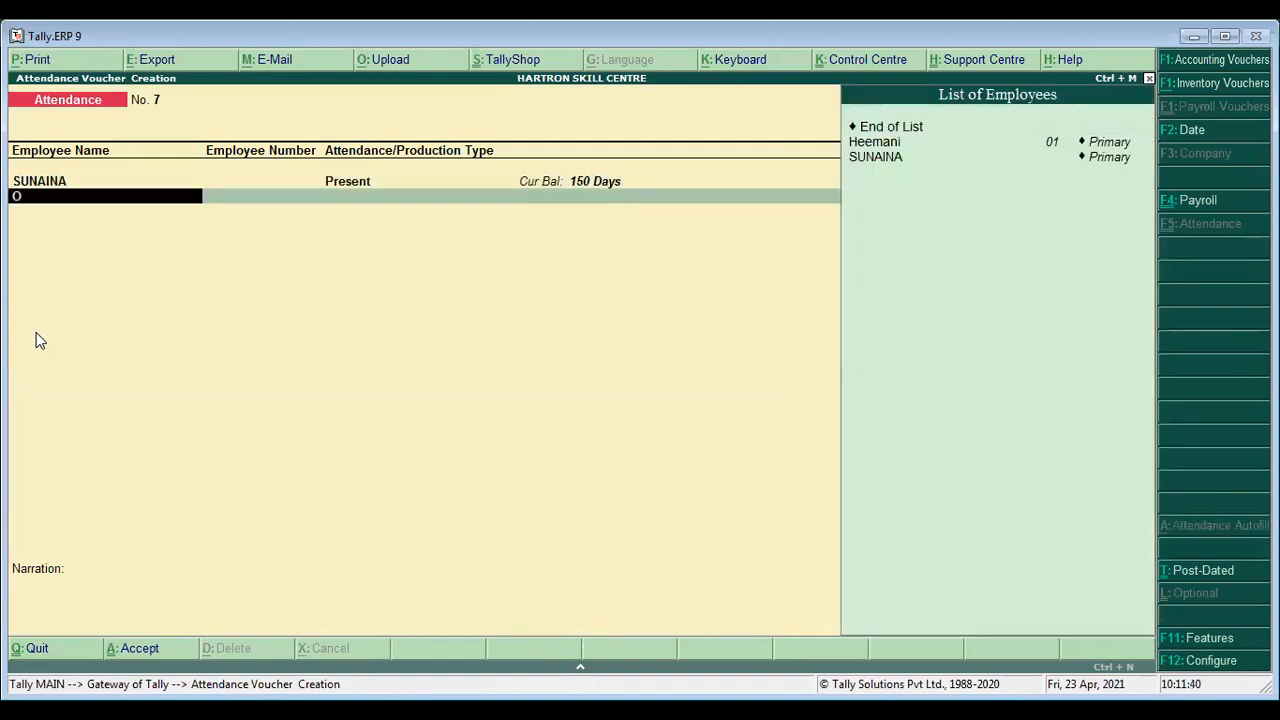
key("BackSpace")
key("Down")
key("Down")
key("Down")
key("Return")
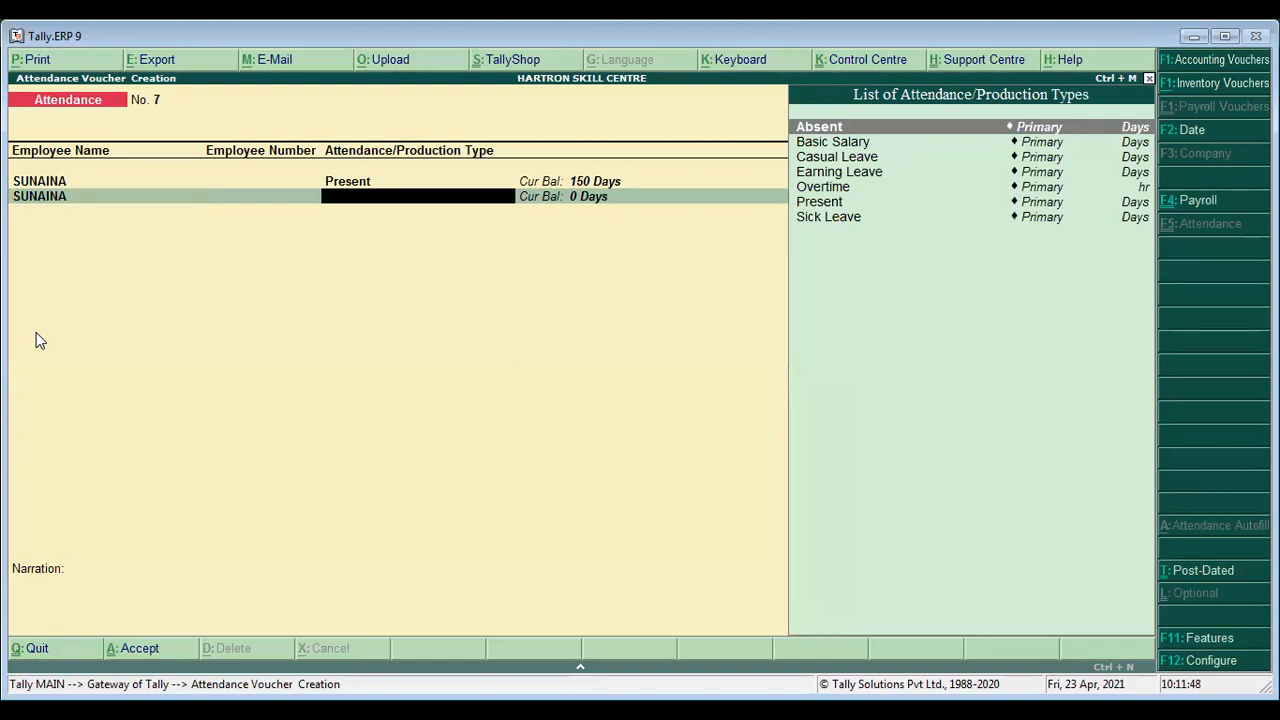
type("O")
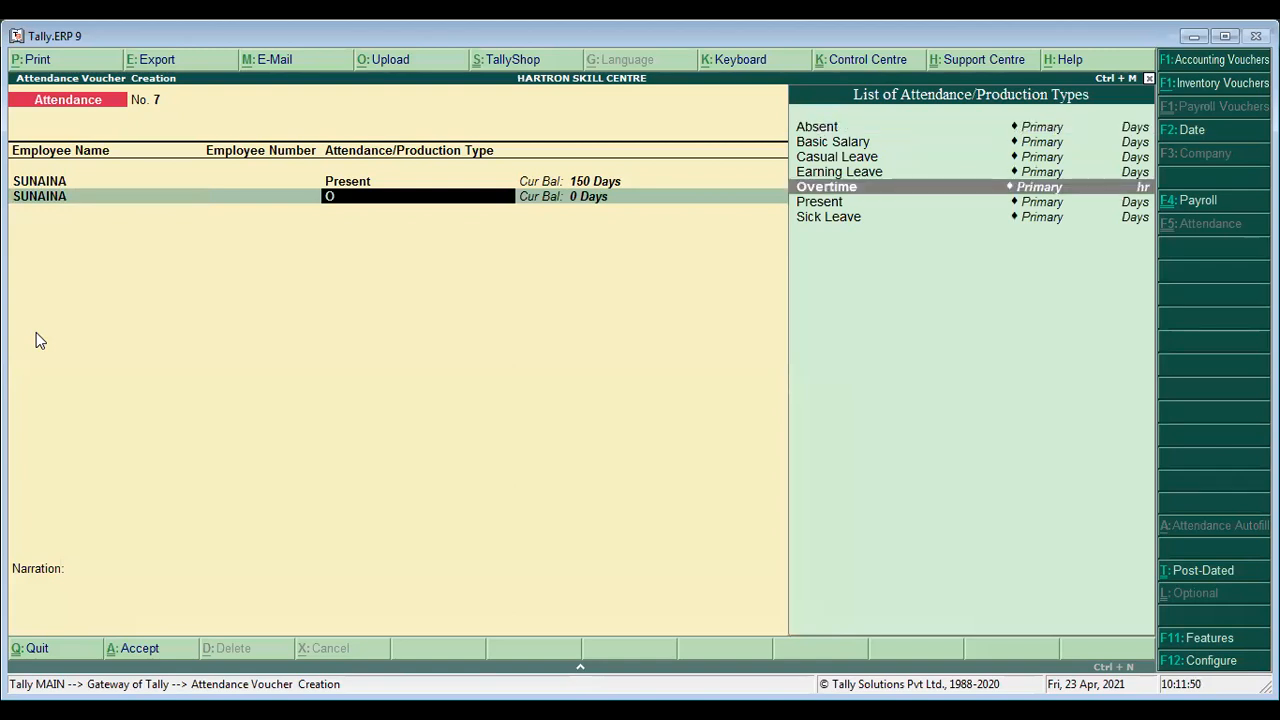
key("Return")
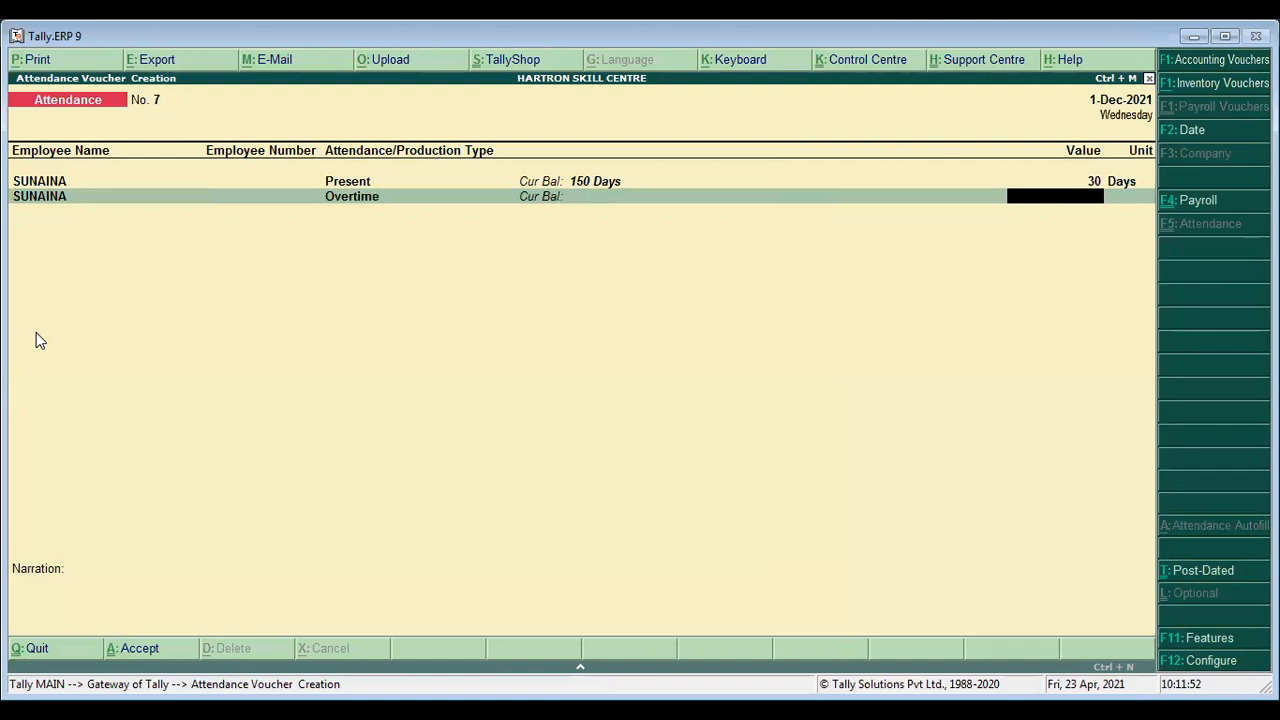
type("2")
key("Return")
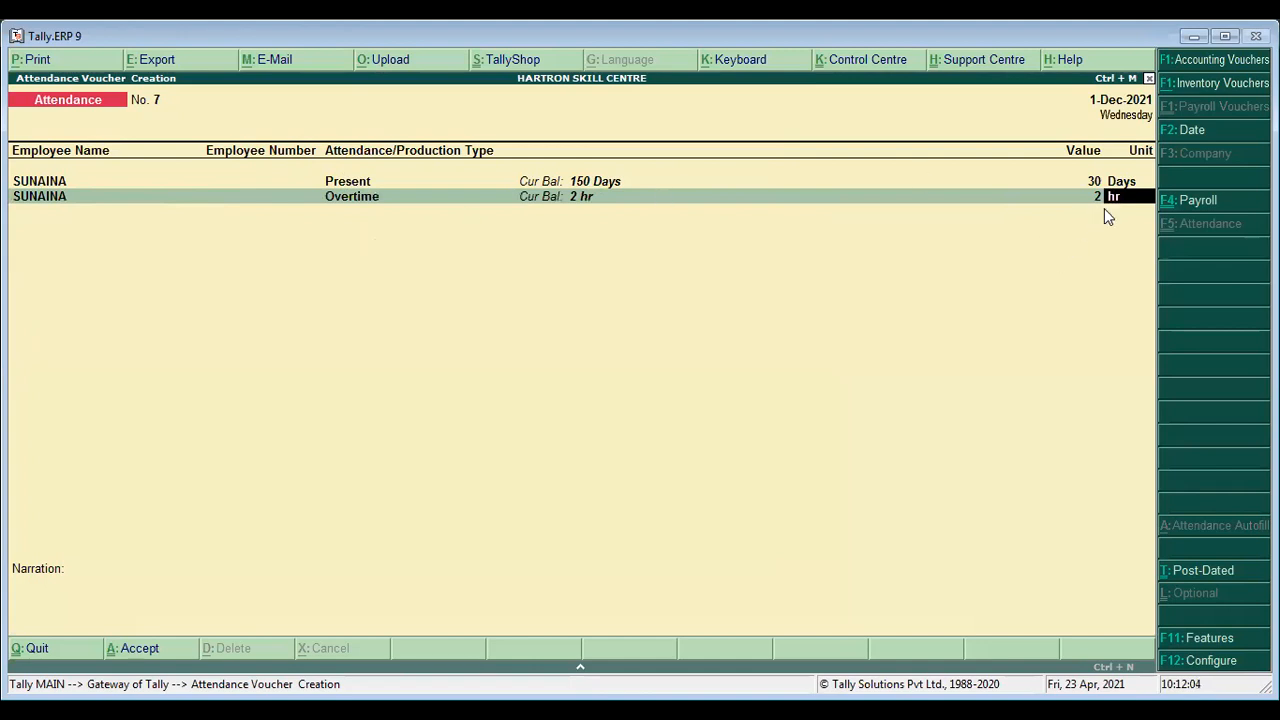
key("Return")
key("Return")
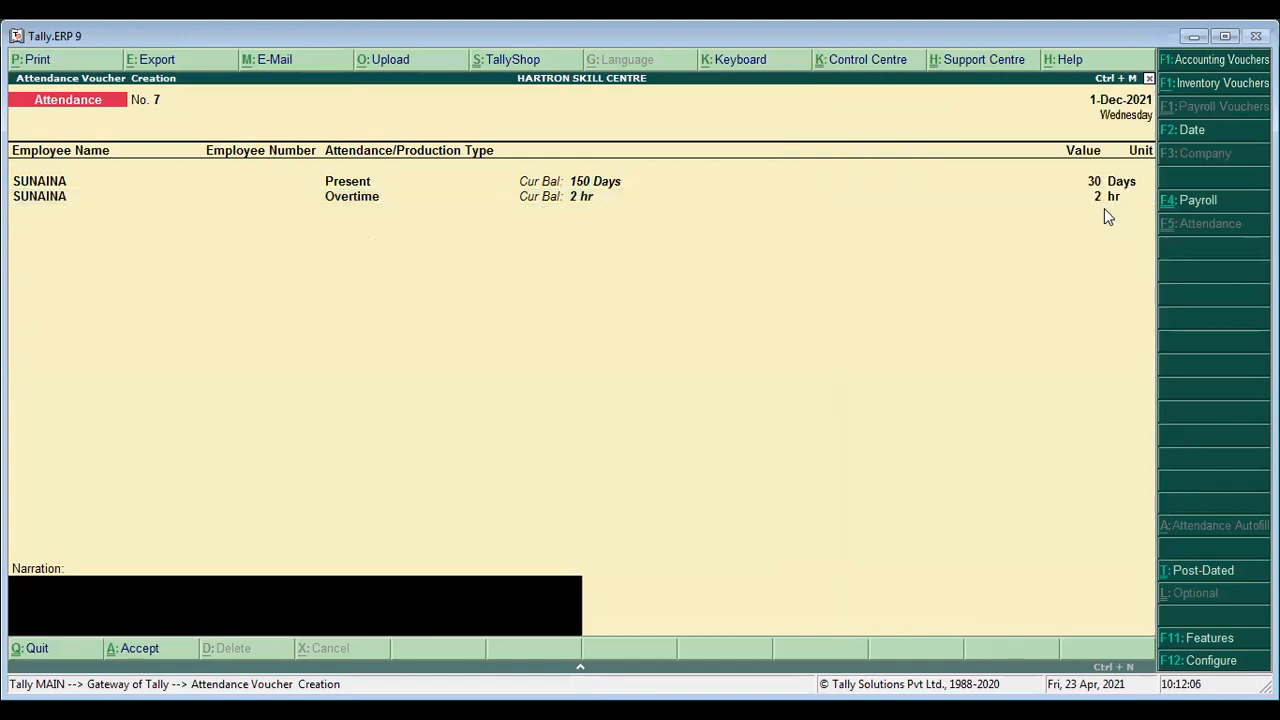
key("Return")
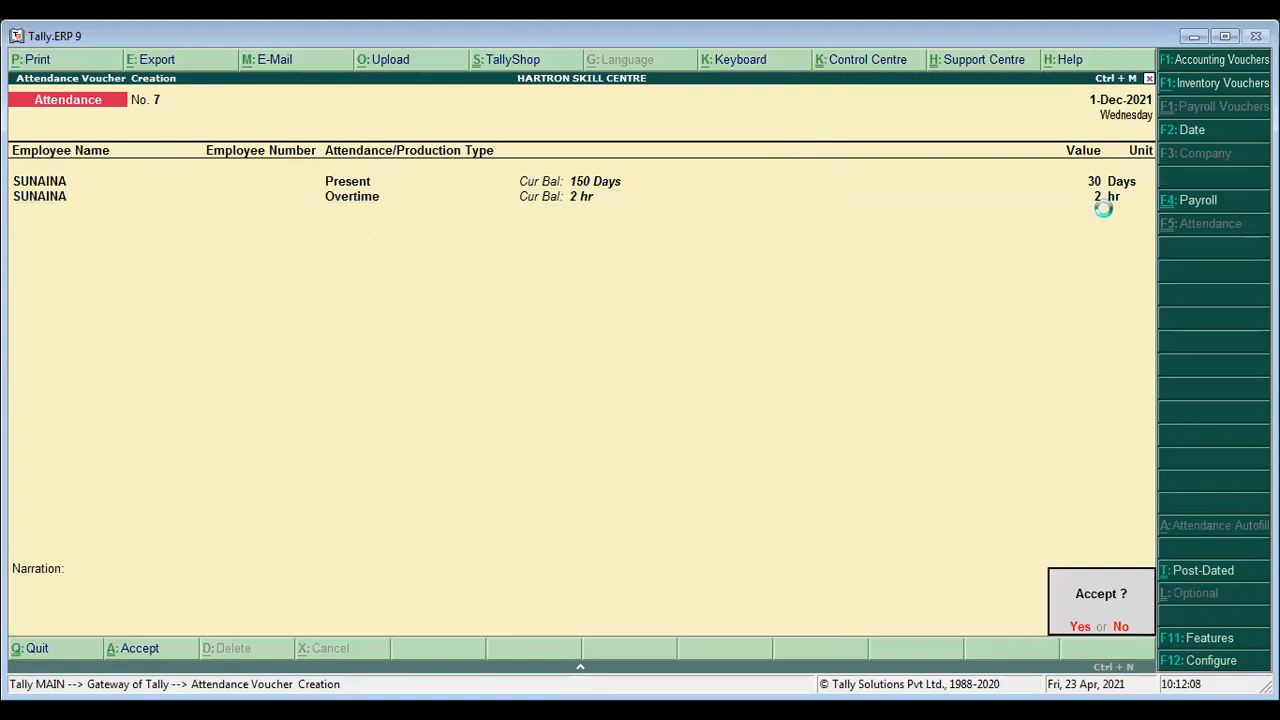
key("Return")
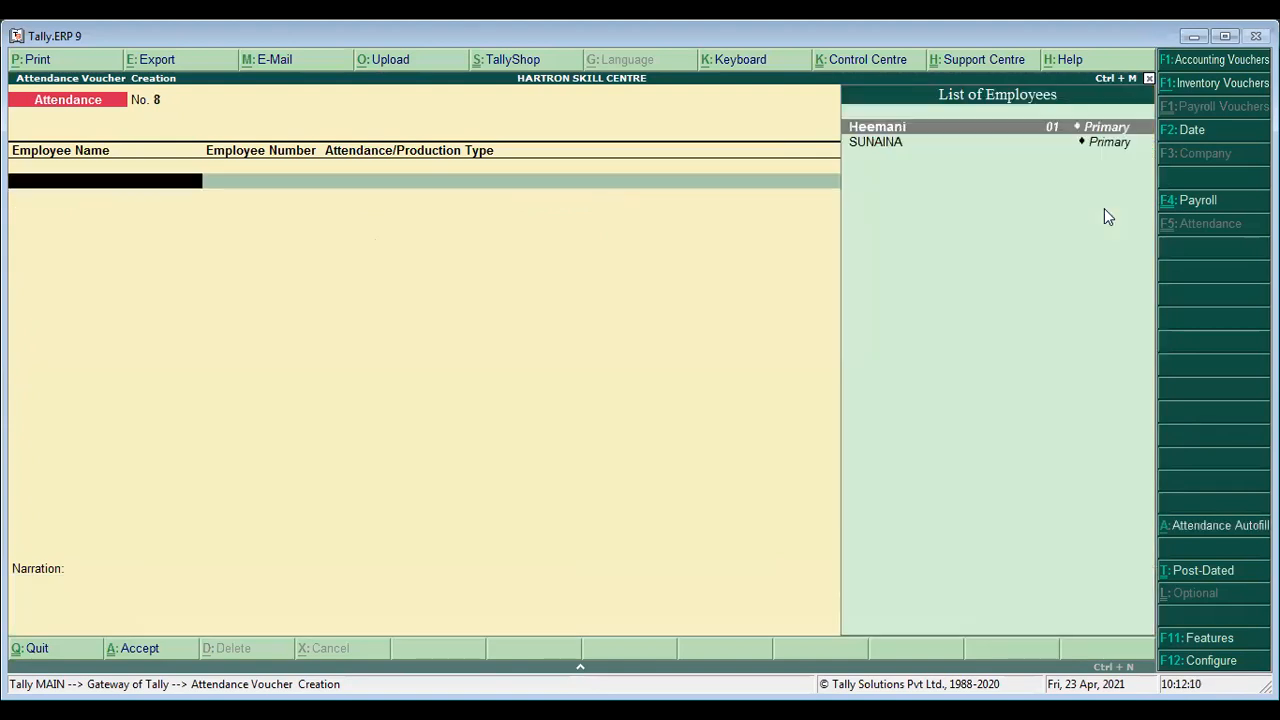
Start a payroll voucher and set its autofill to process Salary from 1-12-2021 to 1-12-2021
key("ctrl+F4")
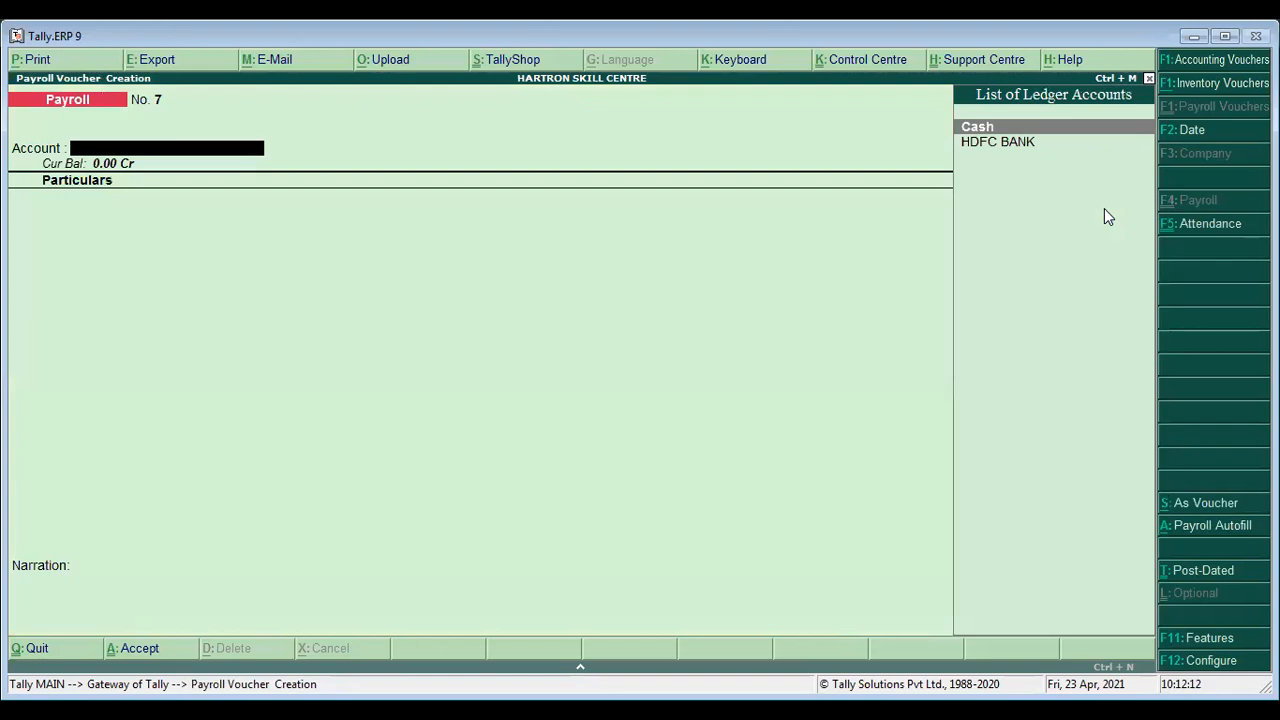
key("alt+a")
key("Down")
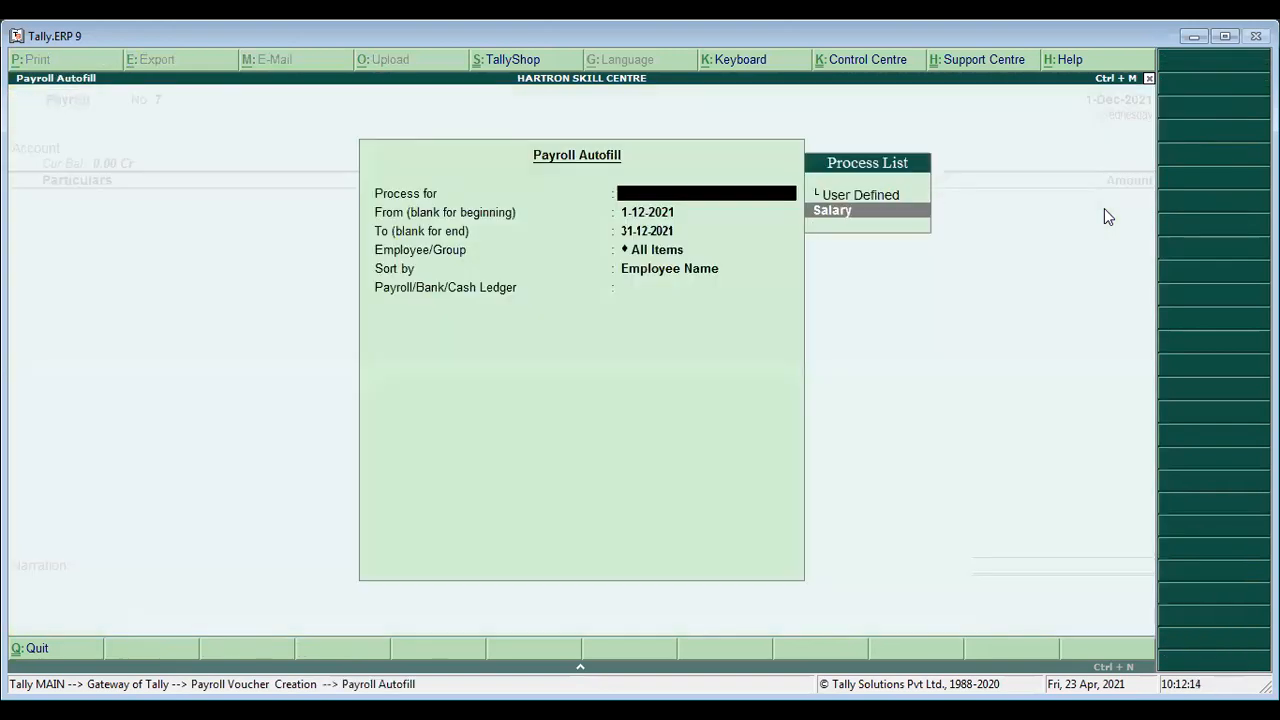
key("Return")
key("Return")
type("1")
key("Return")
Choose the second employee, sorted by Employee Name, with HDFC BANK as the ledger, and fill the payroll voucher
key("Down")
key("Down")
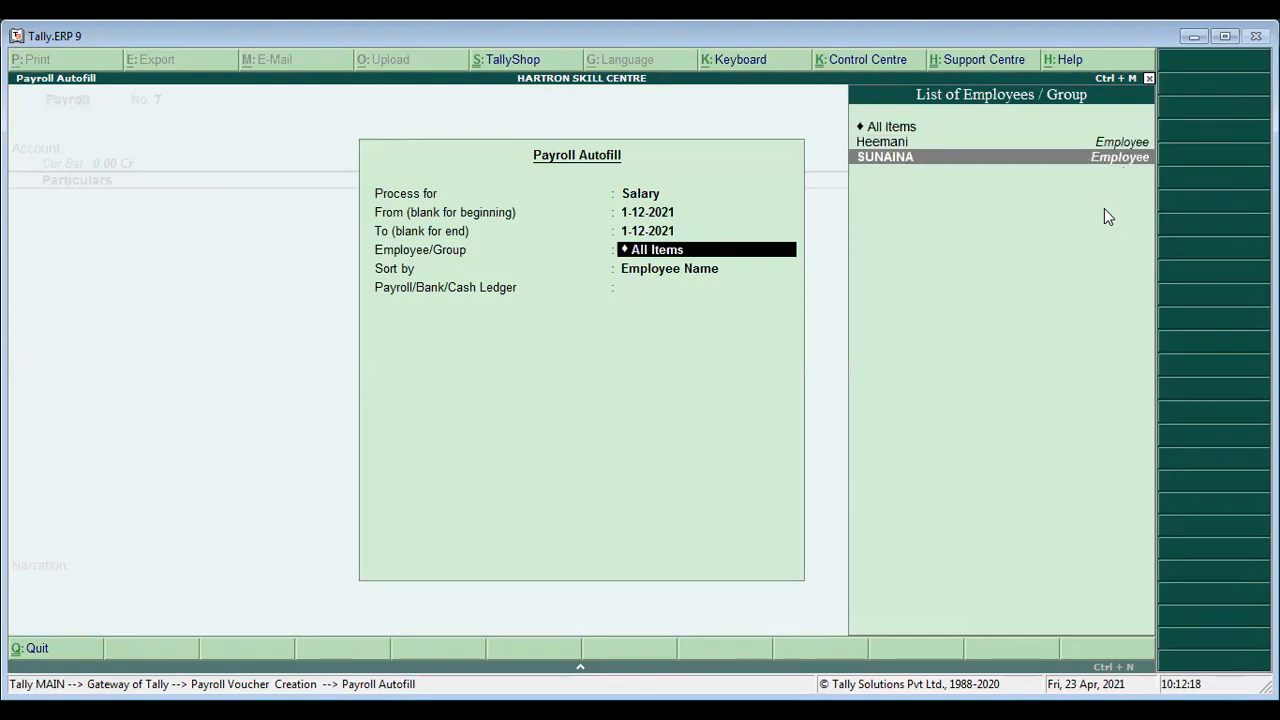
key("Return")
key("Return")
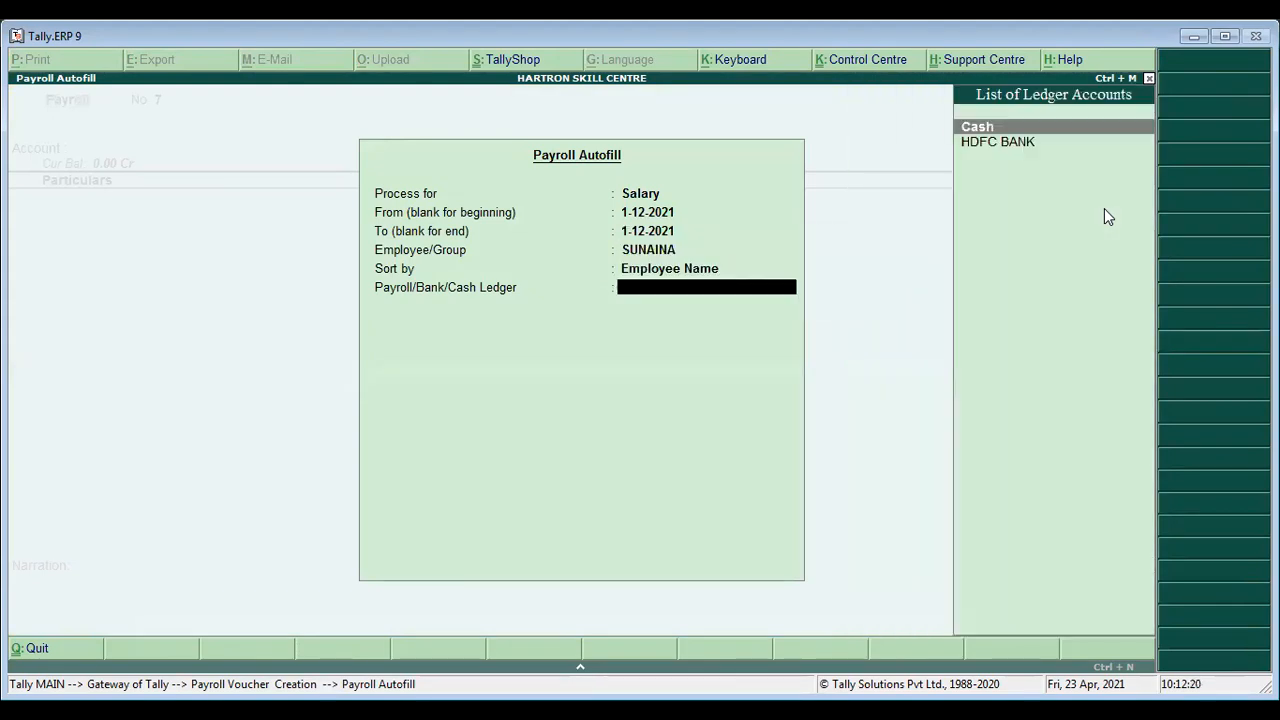
key("Down")
key("Return")
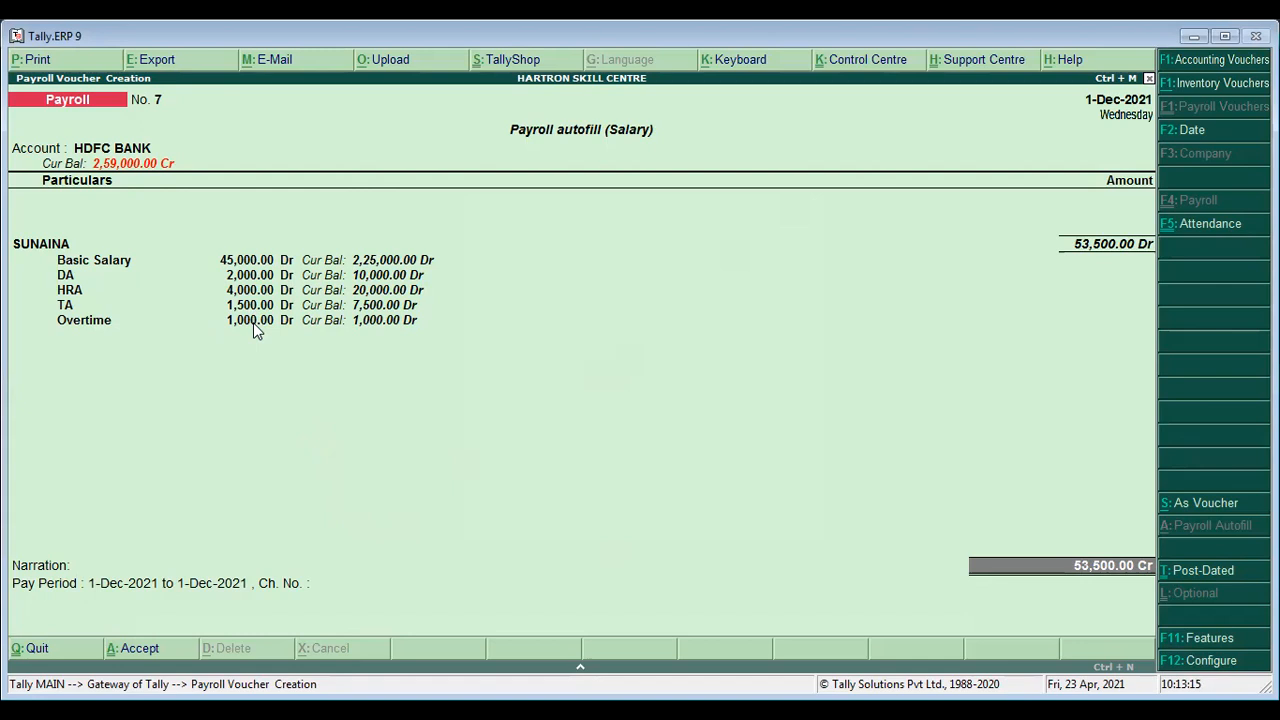
Accept the autofilled pay head amounts, save the payroll voucher without a narration and leave voucher entry
key("Return")
key("Return")
key("Return")
key("Return")
key("Return")
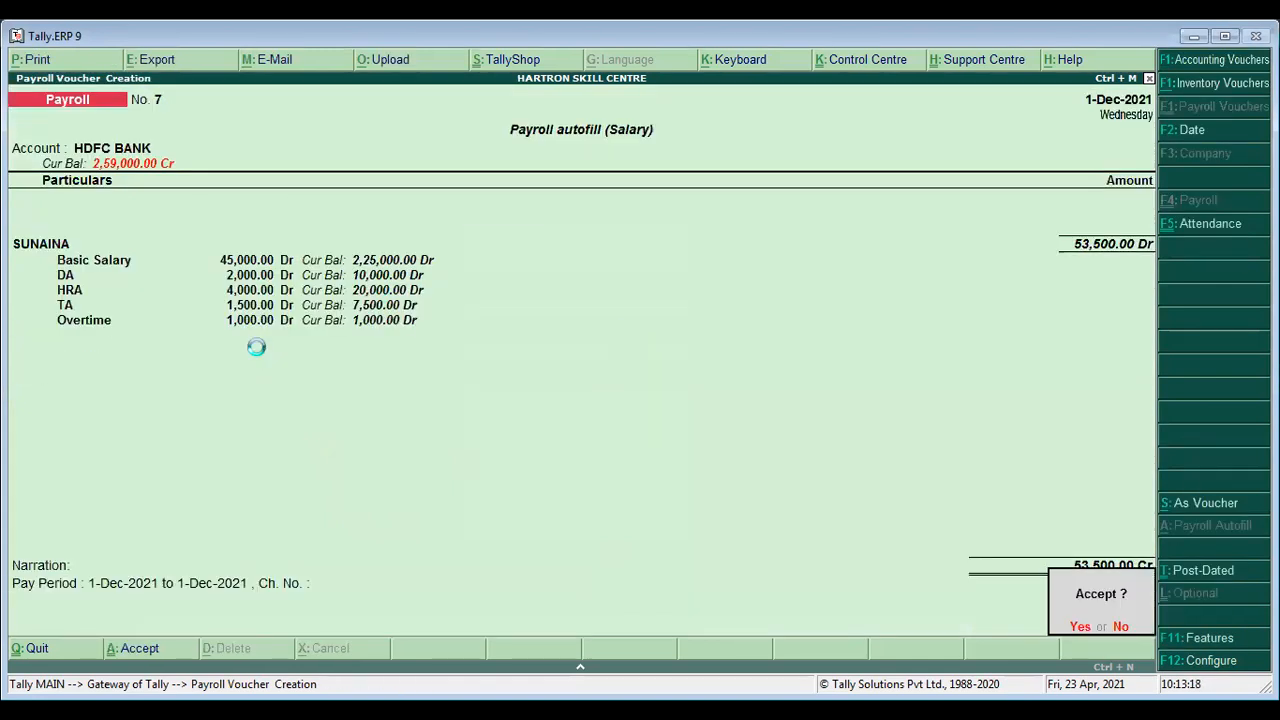
key("Return")
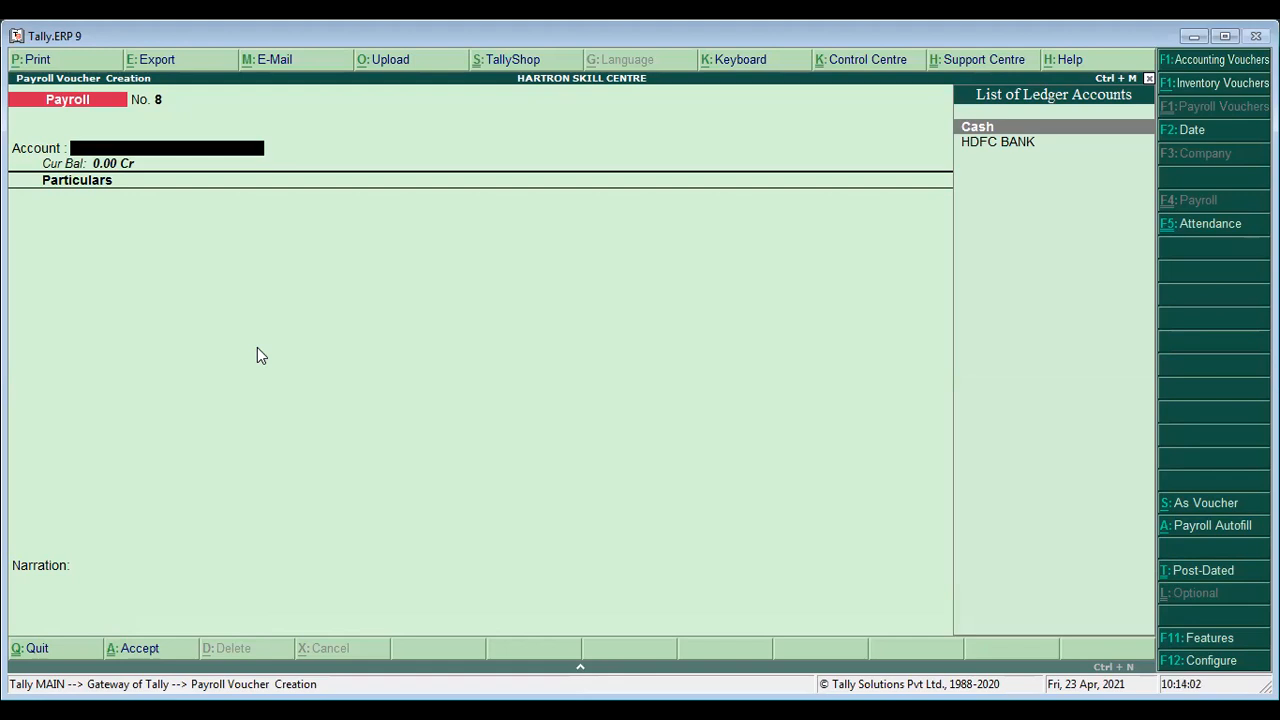
key("Escape")
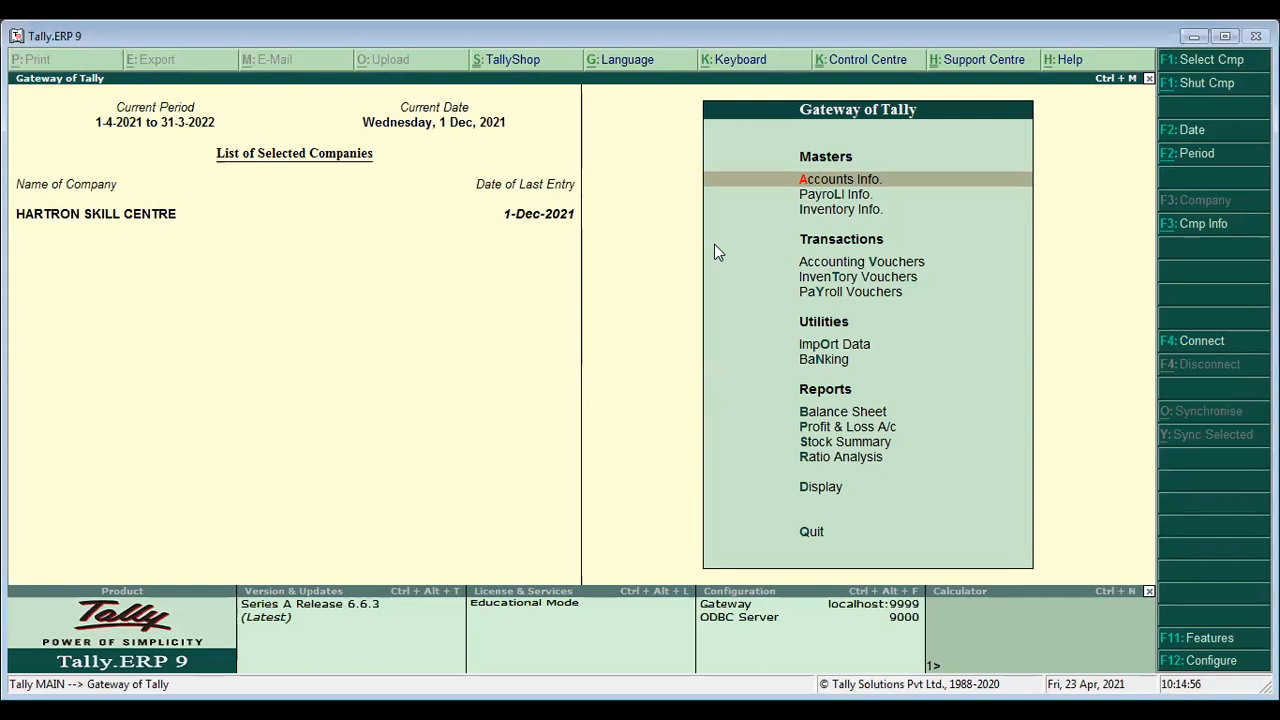
Examine the attendance type and period type of the existing Earning Leave attendance type, and return to Payroll Info
key("Down")
key("Up")
key("Down")
key("Return")
key("Down")
key("Down")
key("Down")
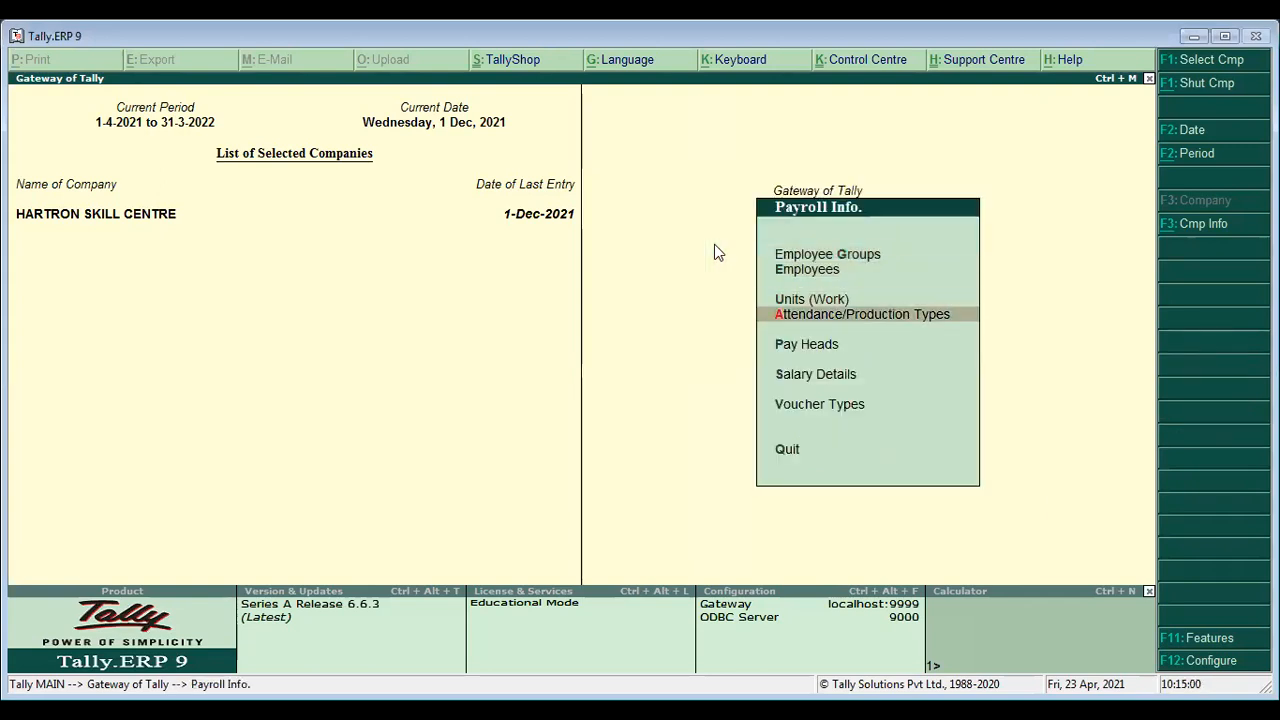
key("Return")
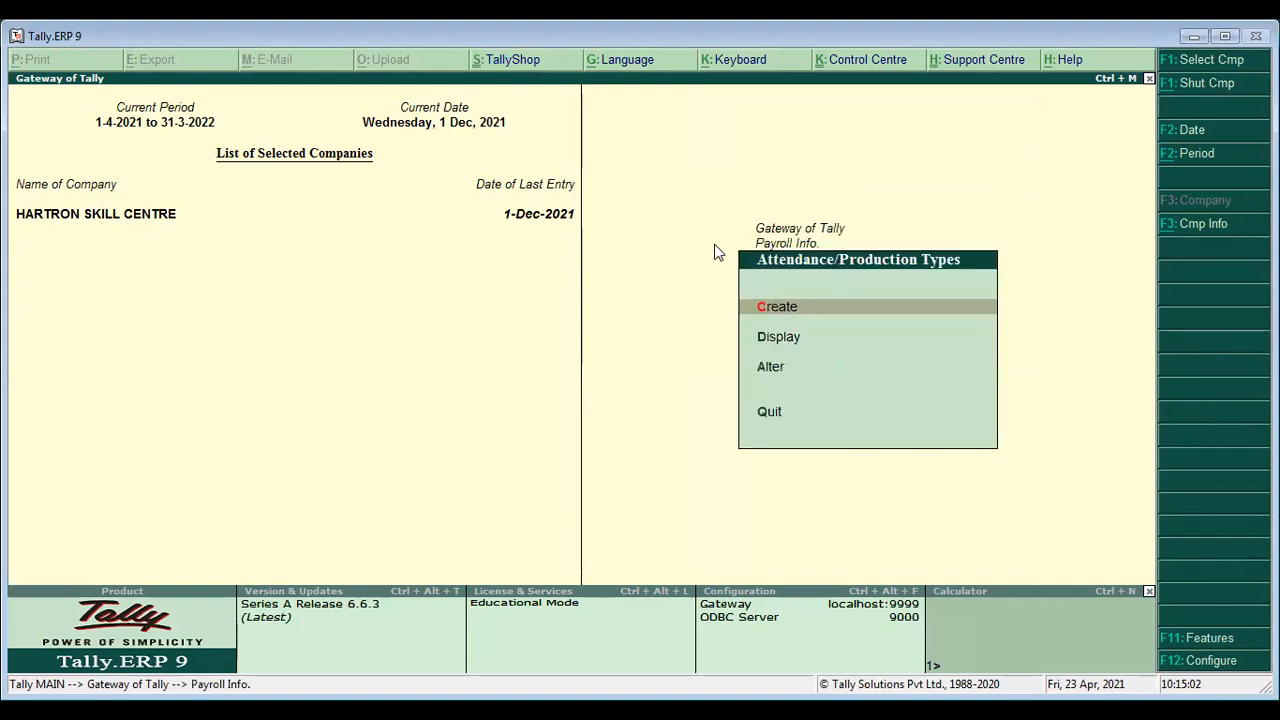
key("Down")
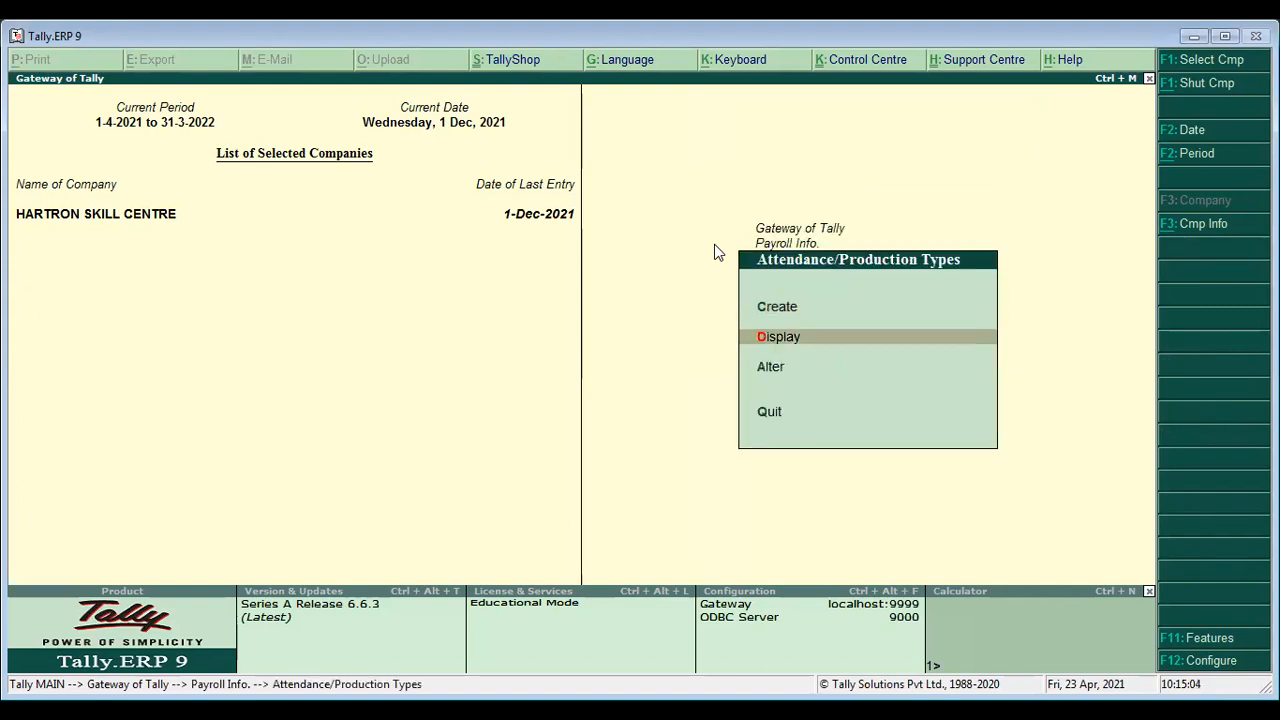
key("Return")
key("Down")
key("Down")
key("Down")
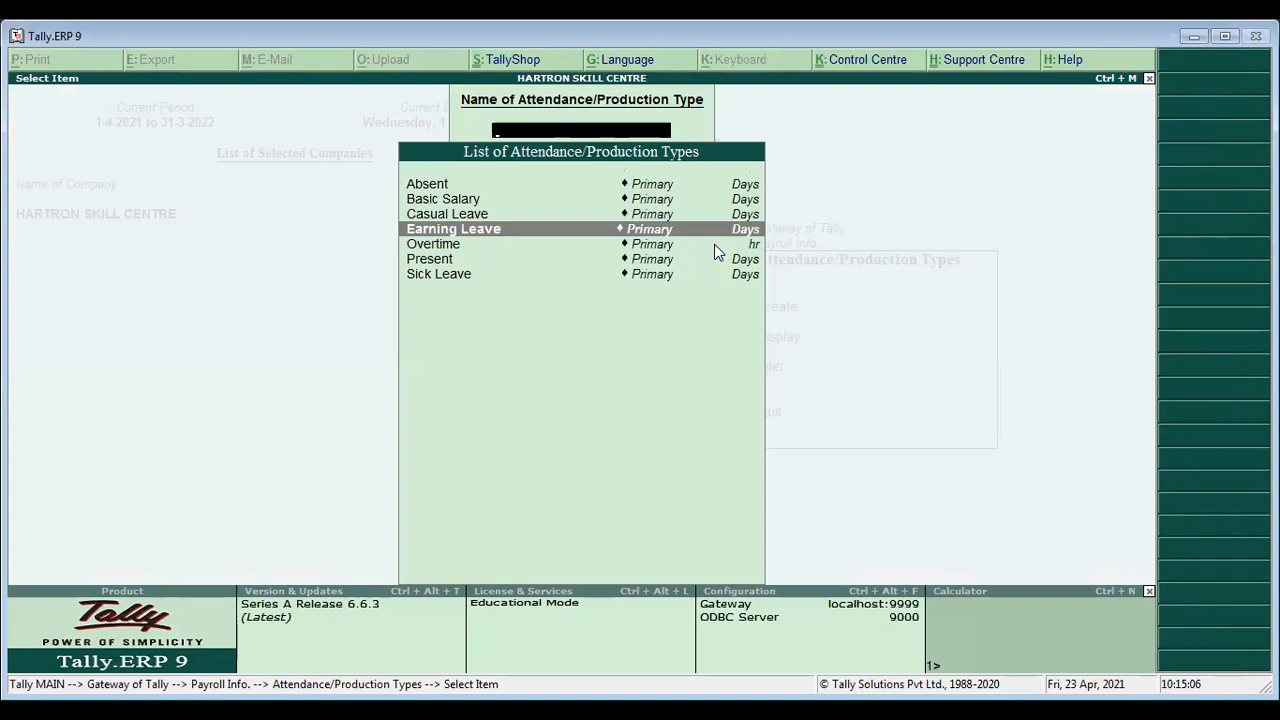
key("Return")
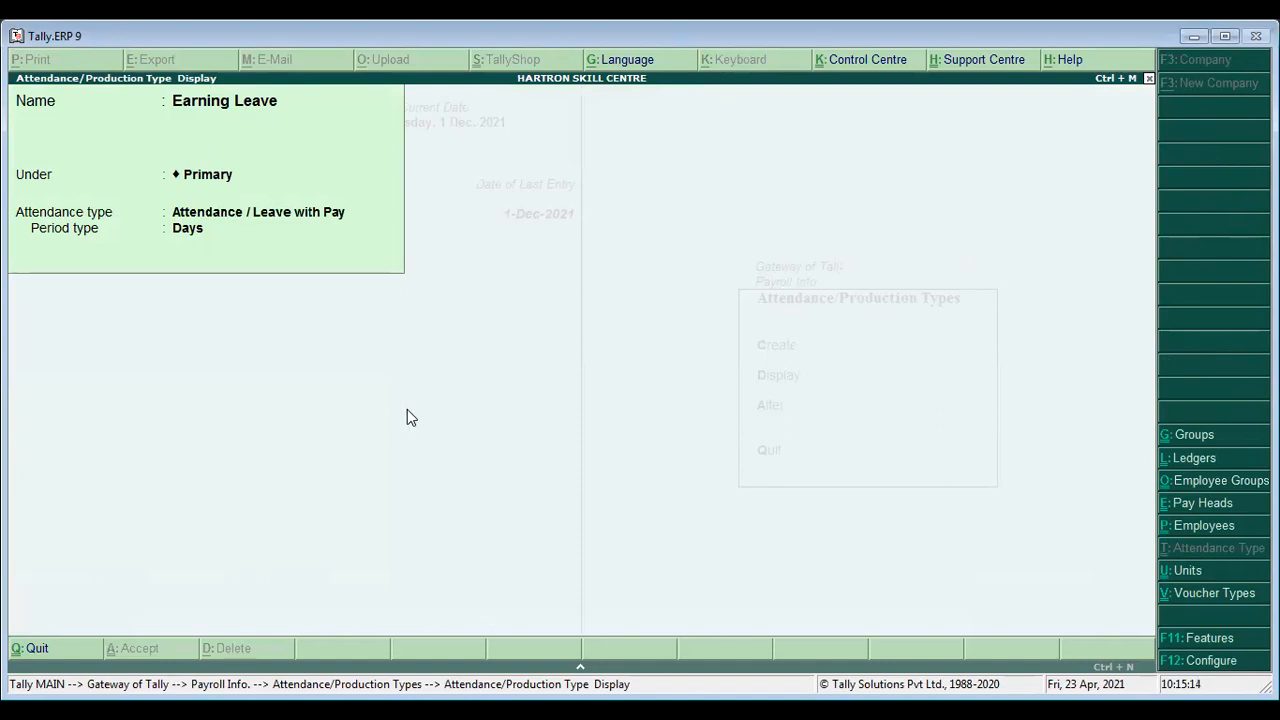
key("Escape")
key("Escape")
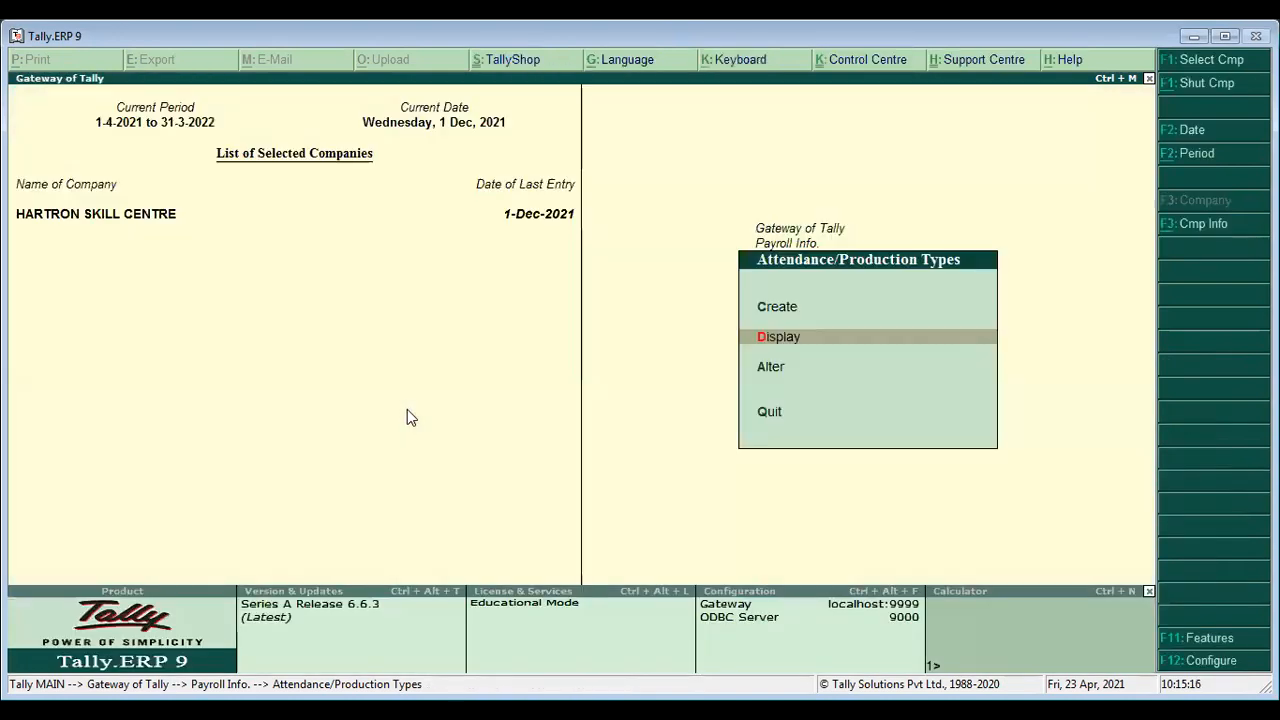
key("Escape")
Open the salary details of the first employee in the list for definition
key("Down")
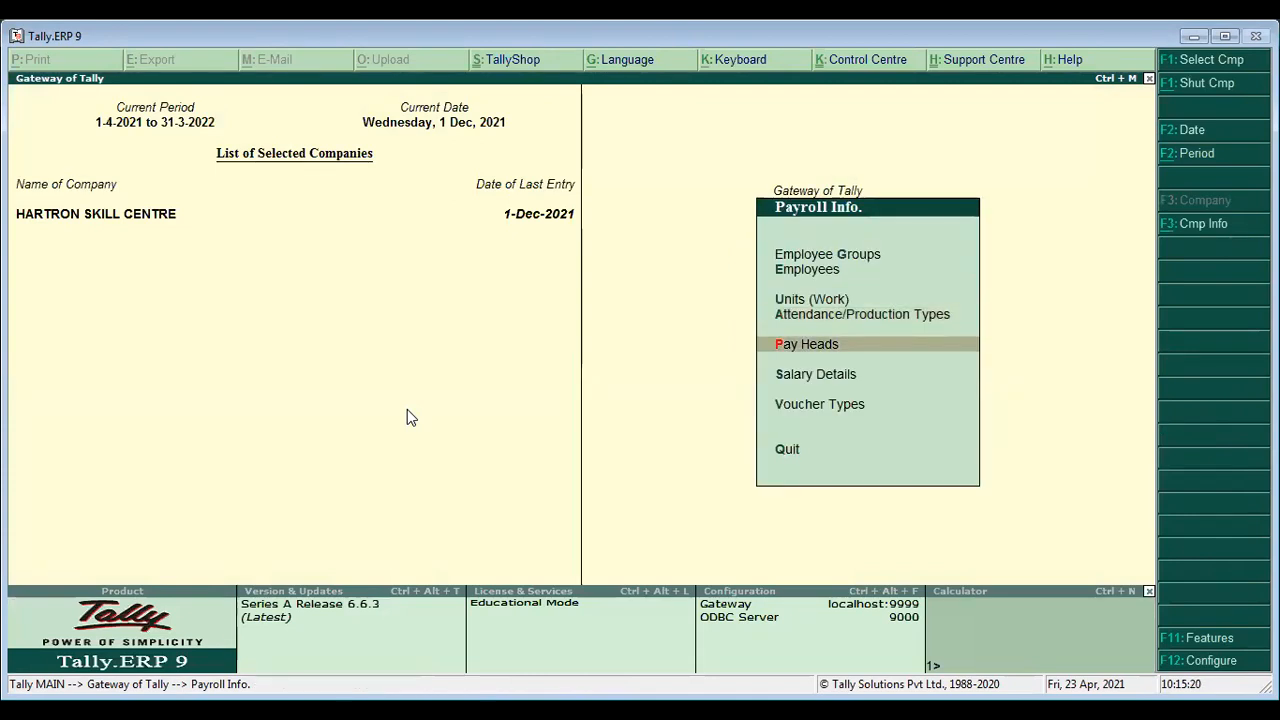
key("Up")
key("Up")
key("Down")
key("Down")
key("Down")
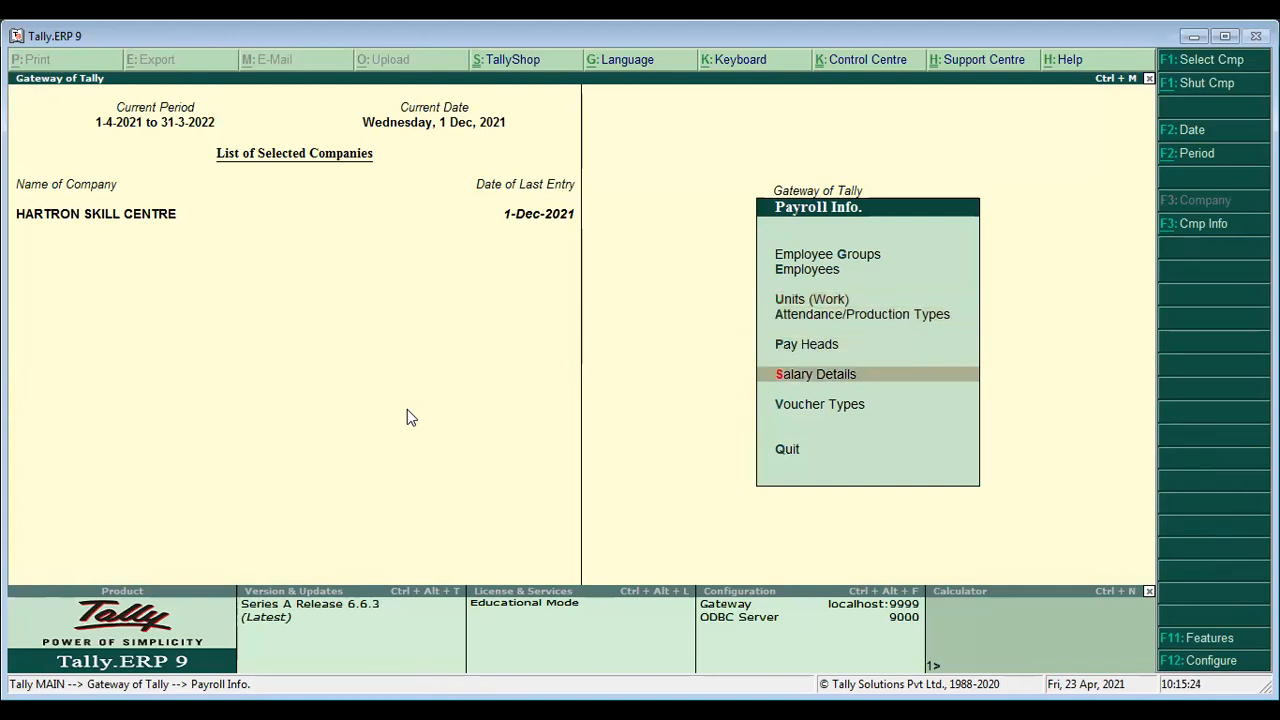
key("Return")
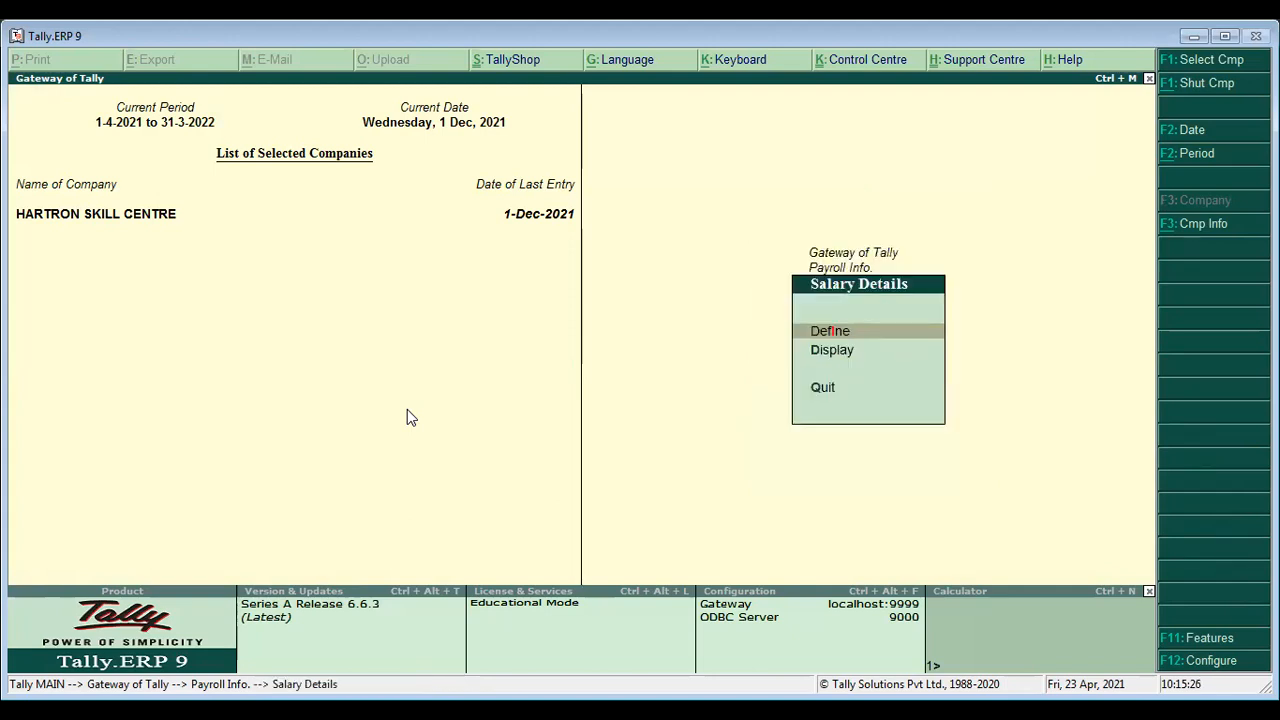
key("Return")
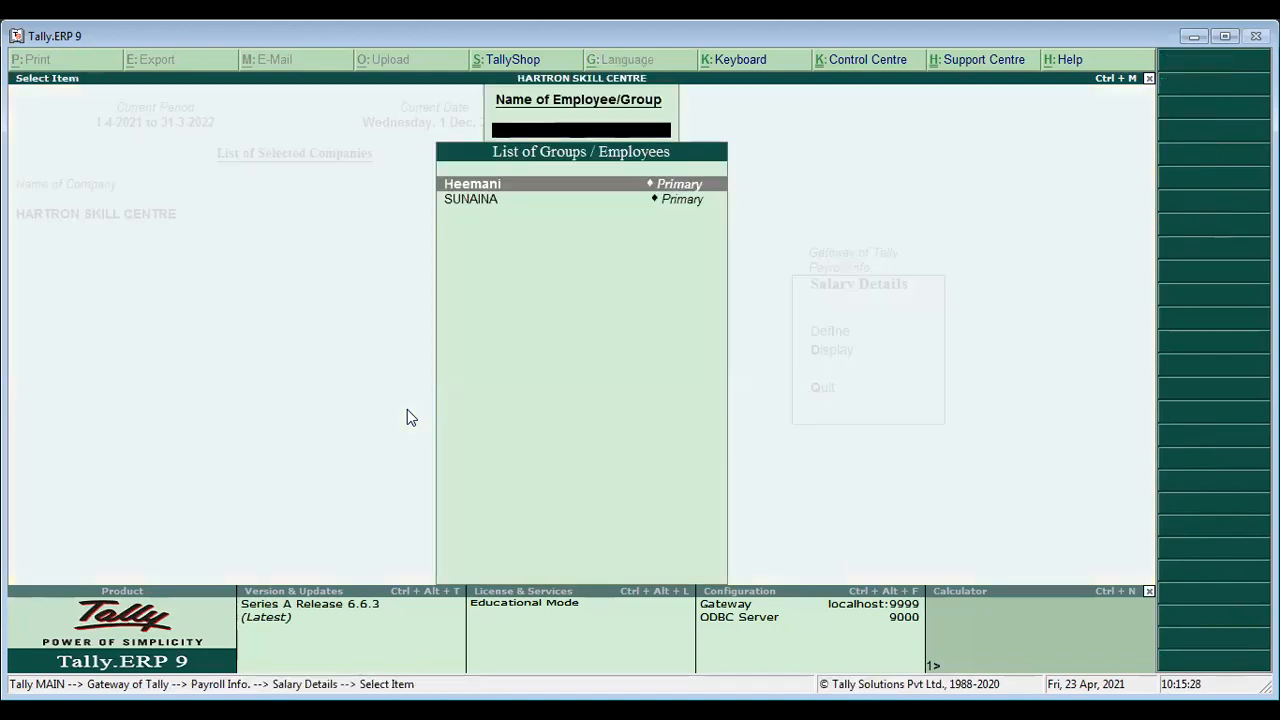
key("Return")
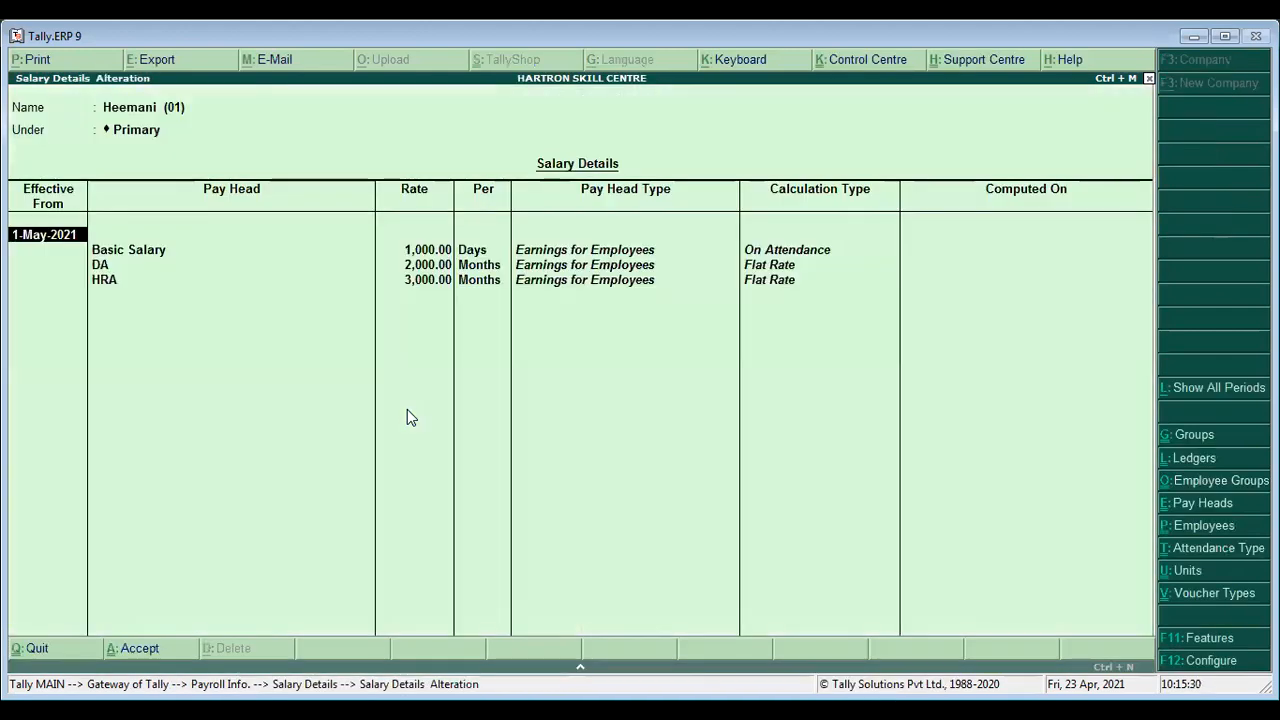
Add a new effective date of 1-Jun-2021 below the employee's existing pay heads
key("Return")
key("Return")
key("Return")
key("Return")
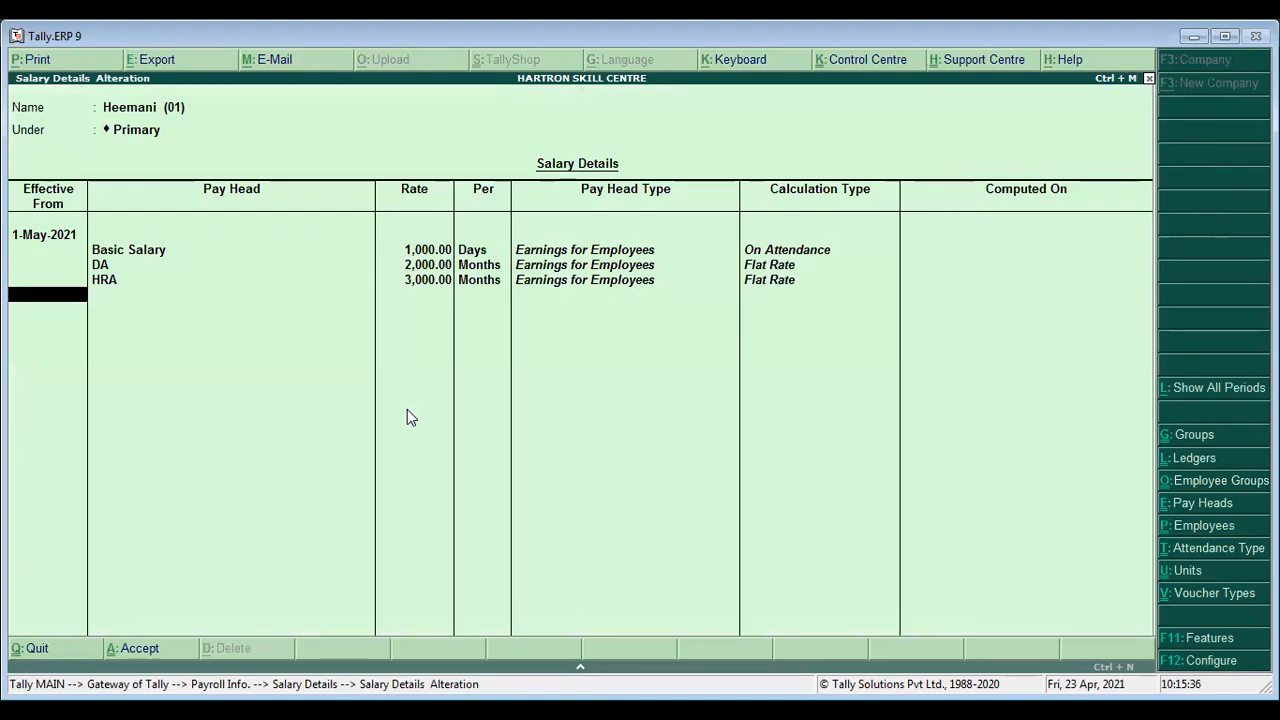
type("1/6")
key("Return")
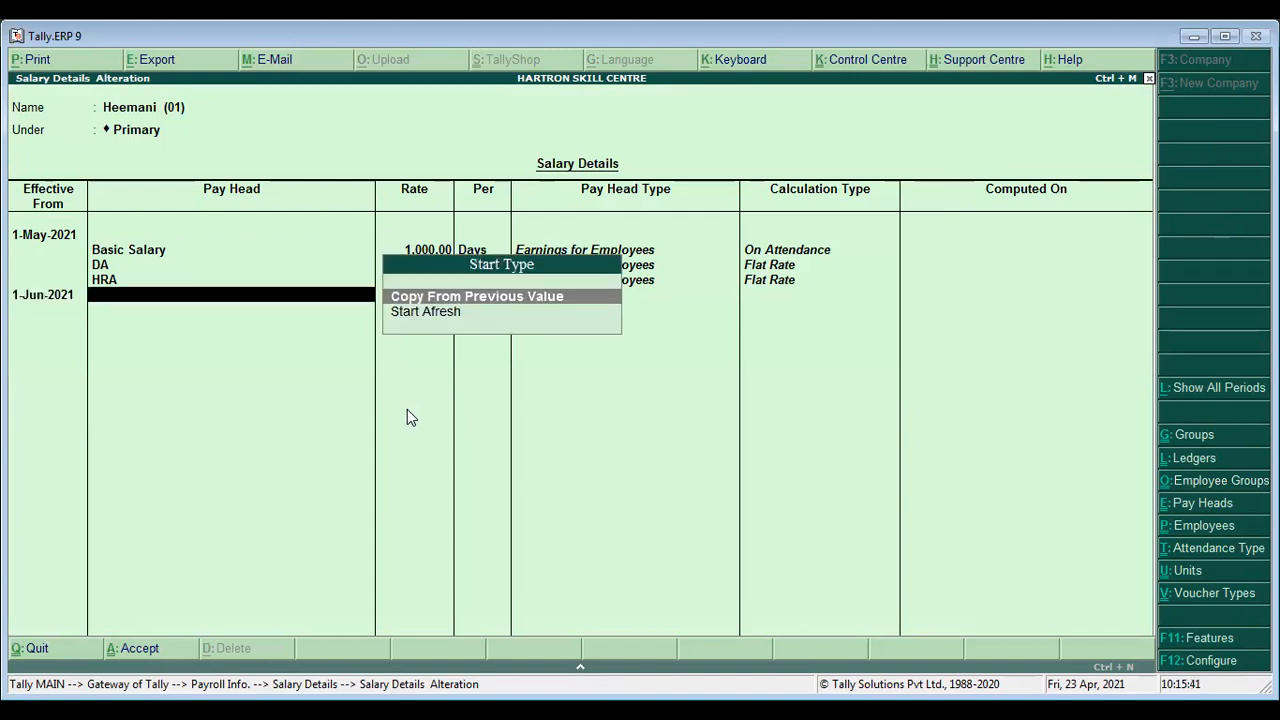
Copy the previous values into the 1-Jun-2021 salary structure, keeping the Basic Salary, DA and HRA rates
key("Return")
key("Return")
key("Return")
key("Return")
key("Return")
key("Return")
key("Return")
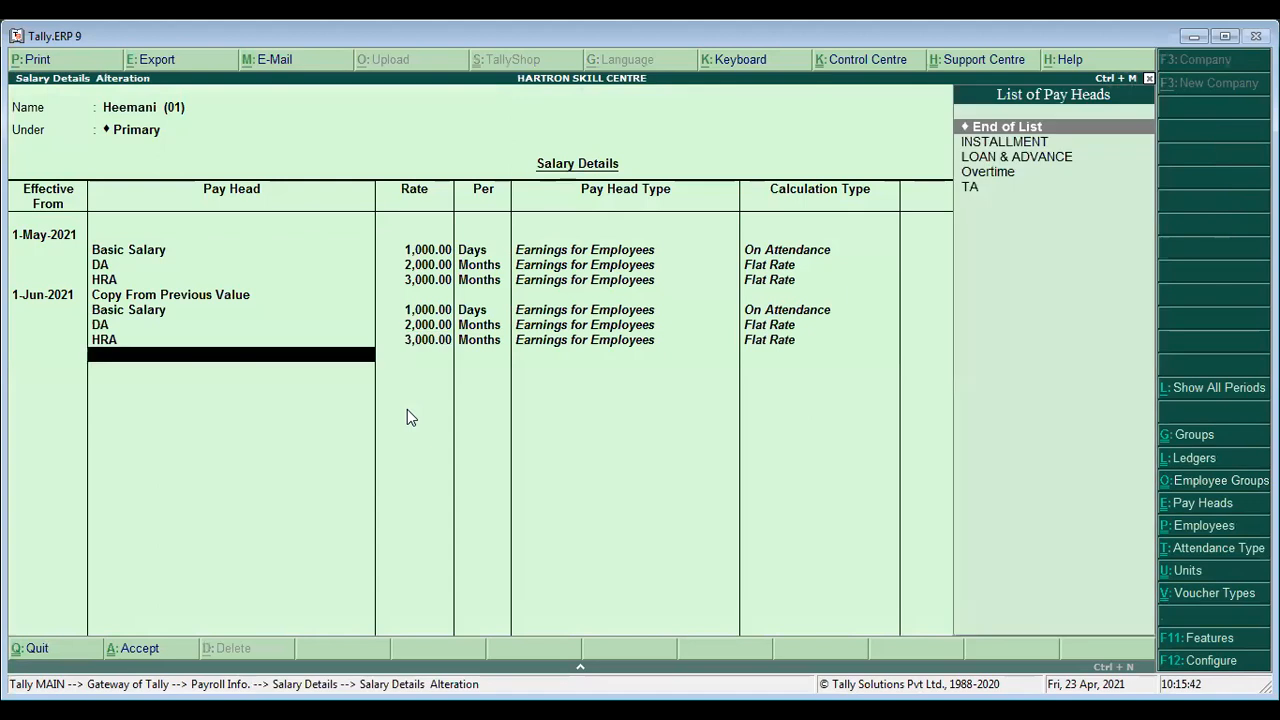
Create a new pay head named Earning Leave from the next line, with the type Earnings for Employees
type("E")
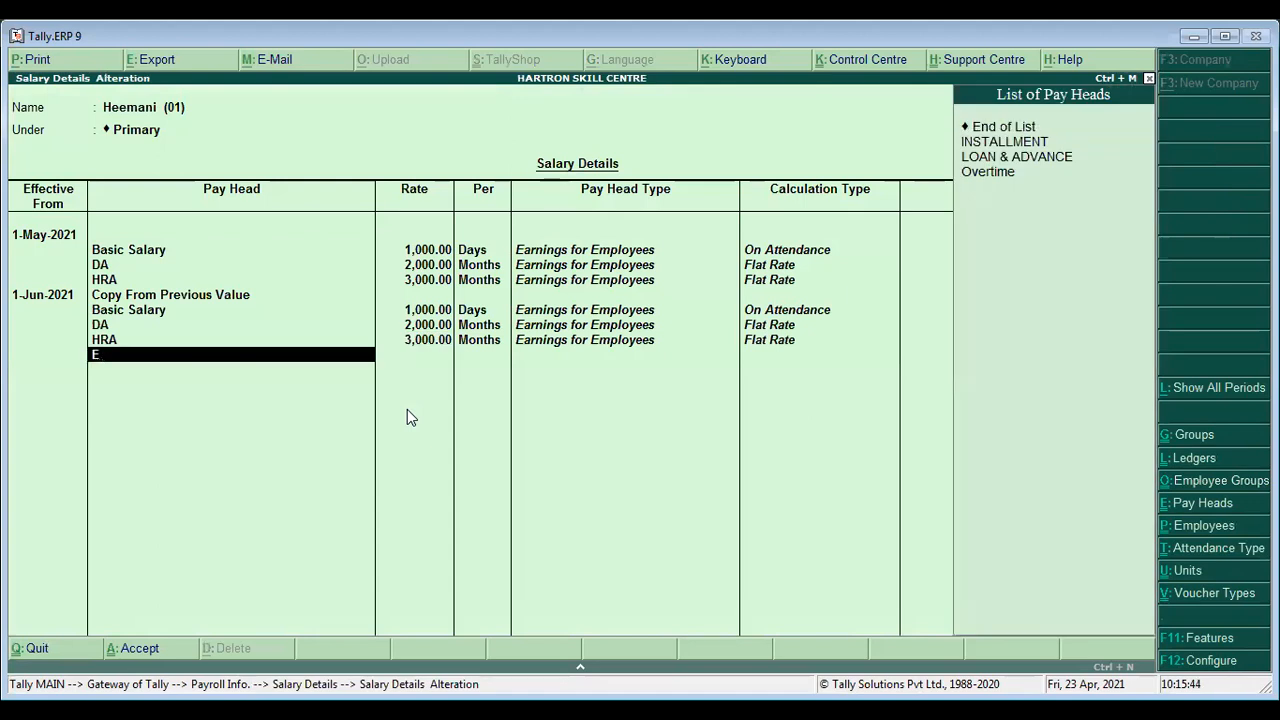
key("alt+c")
type("arnin")
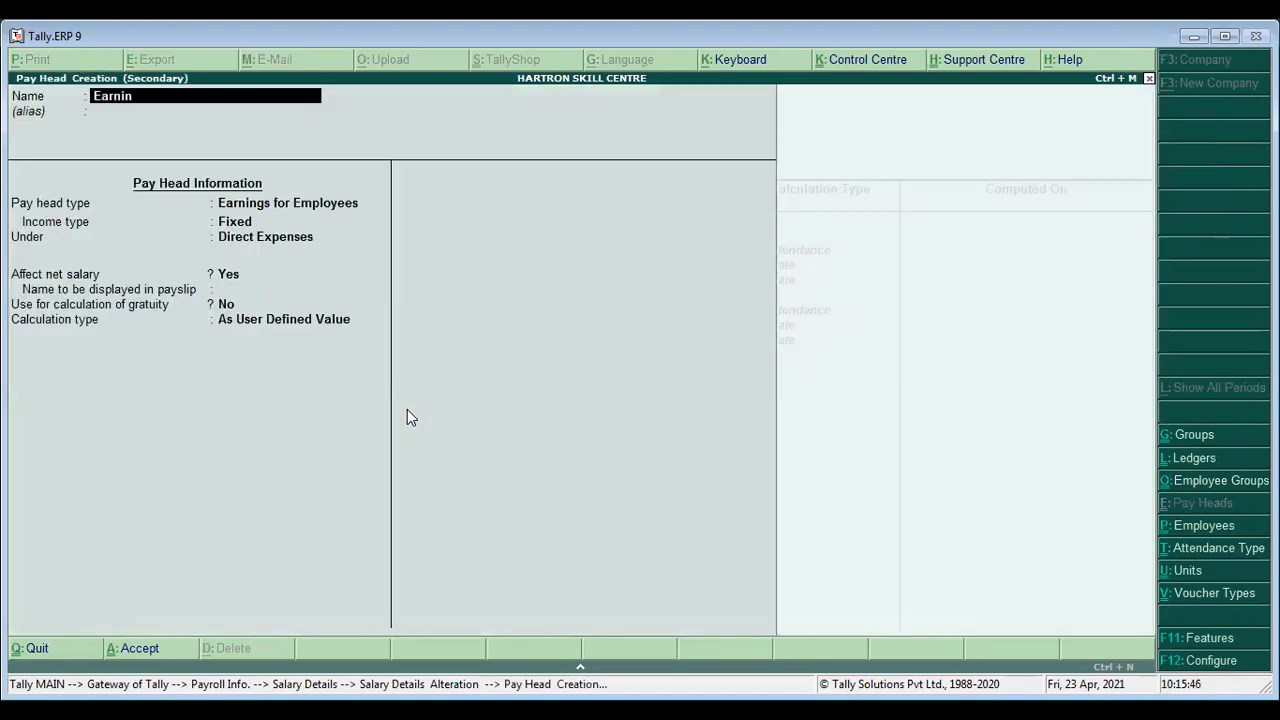
type("g Leave")
key("Return")
key("Return")
key("Return")
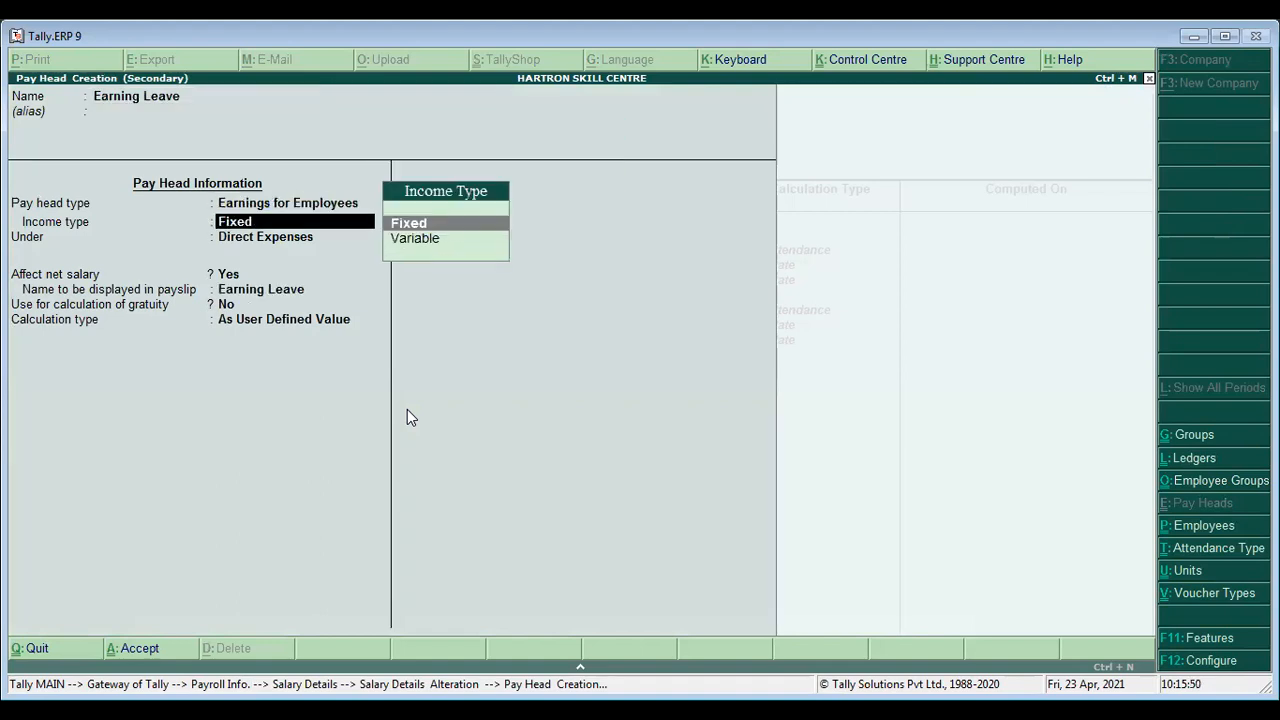
Set the Earning Leave pay head's income type to Variable and place it under Indirect Expenses
key("Down")
key("Return")
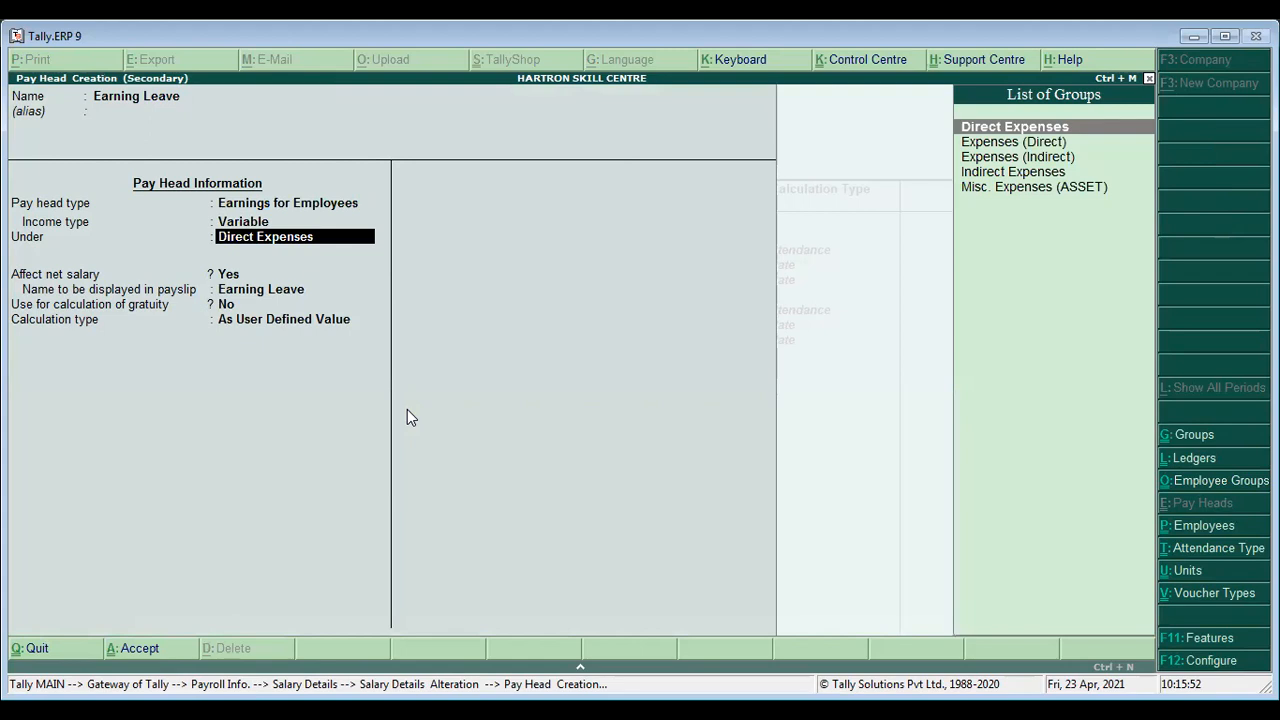
key("Down")
key("Down")
key("Down")
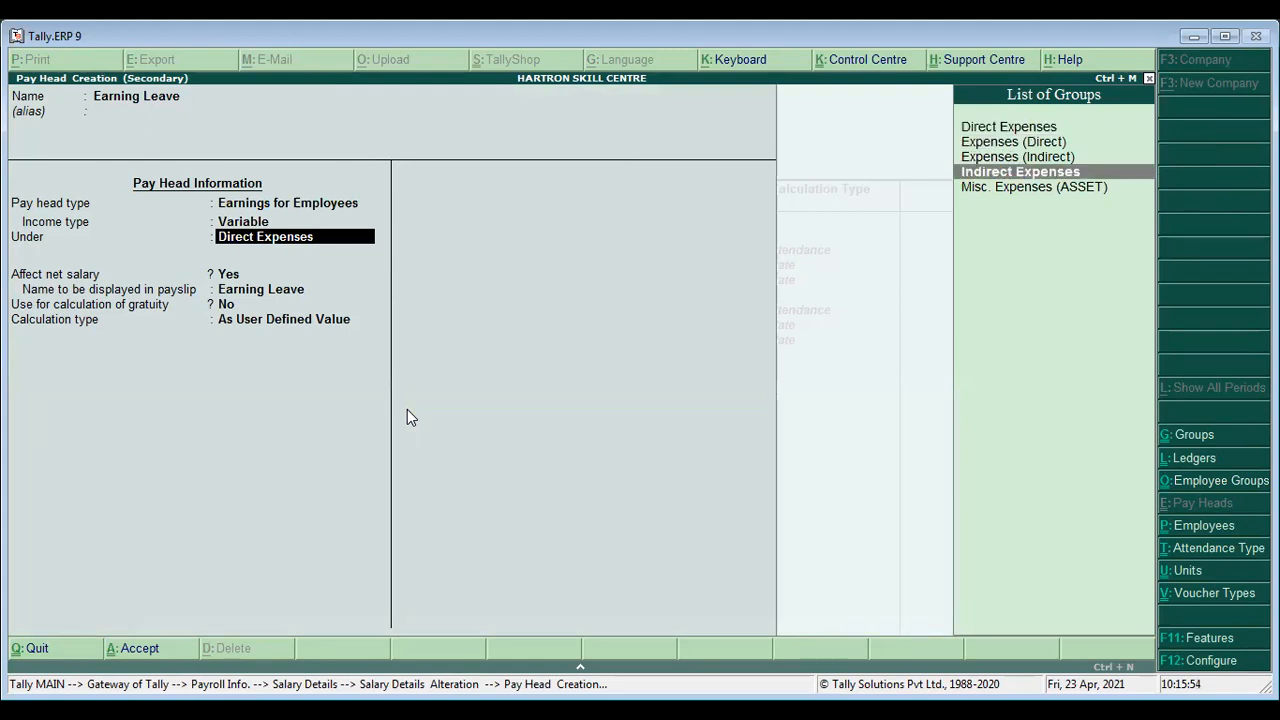
key("Return")
key("Return")
Try On Production and On Attendance as the Earning Leave pay head's calculation type
key("Down")
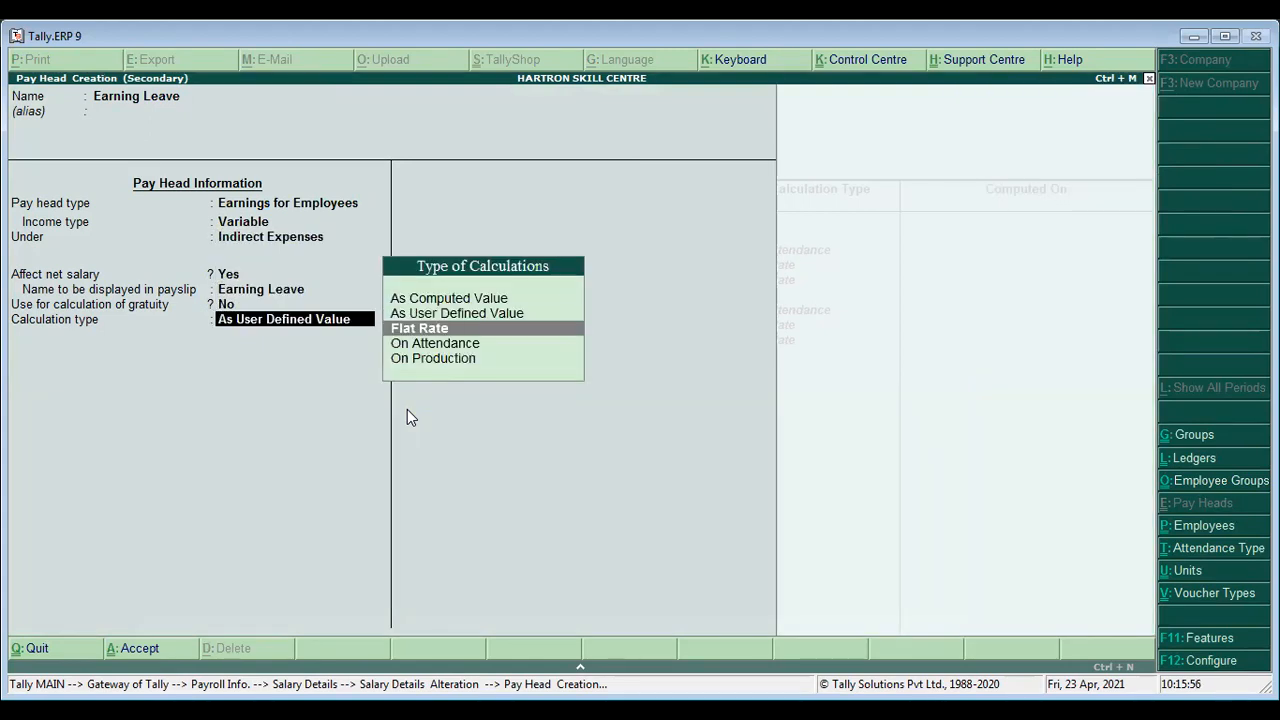
key("Down")
key("Down")
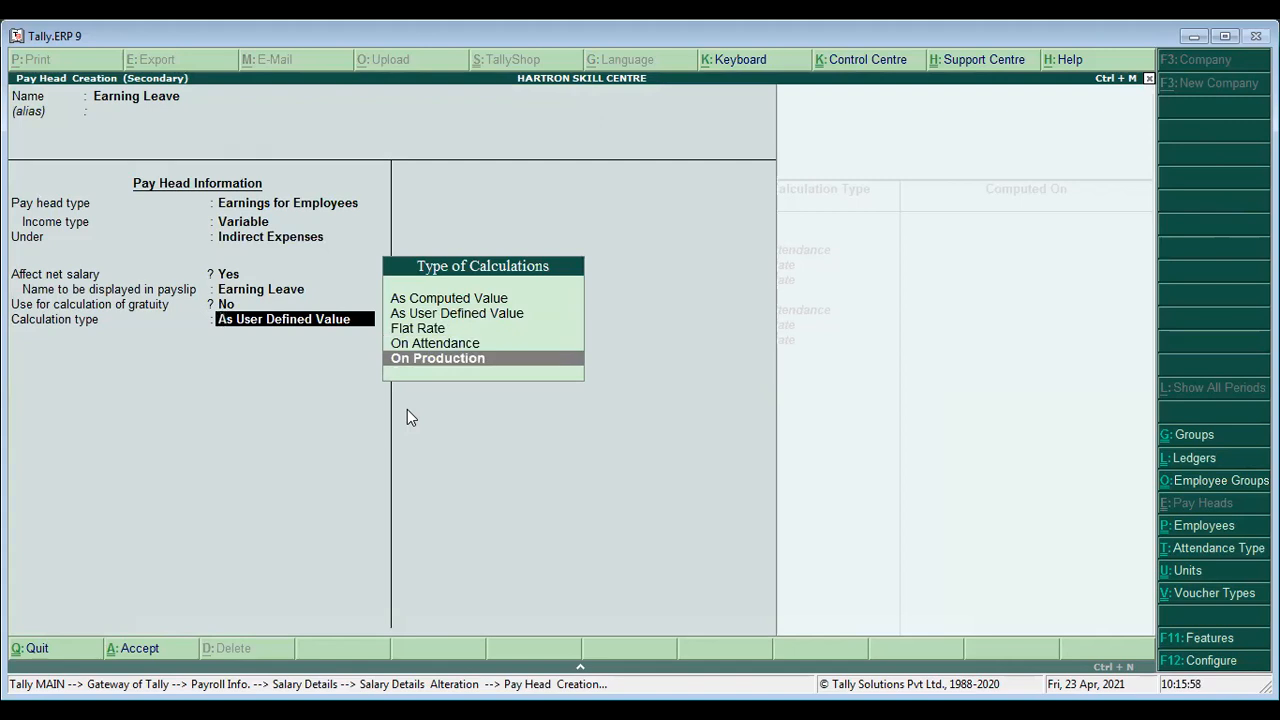
key("Return")
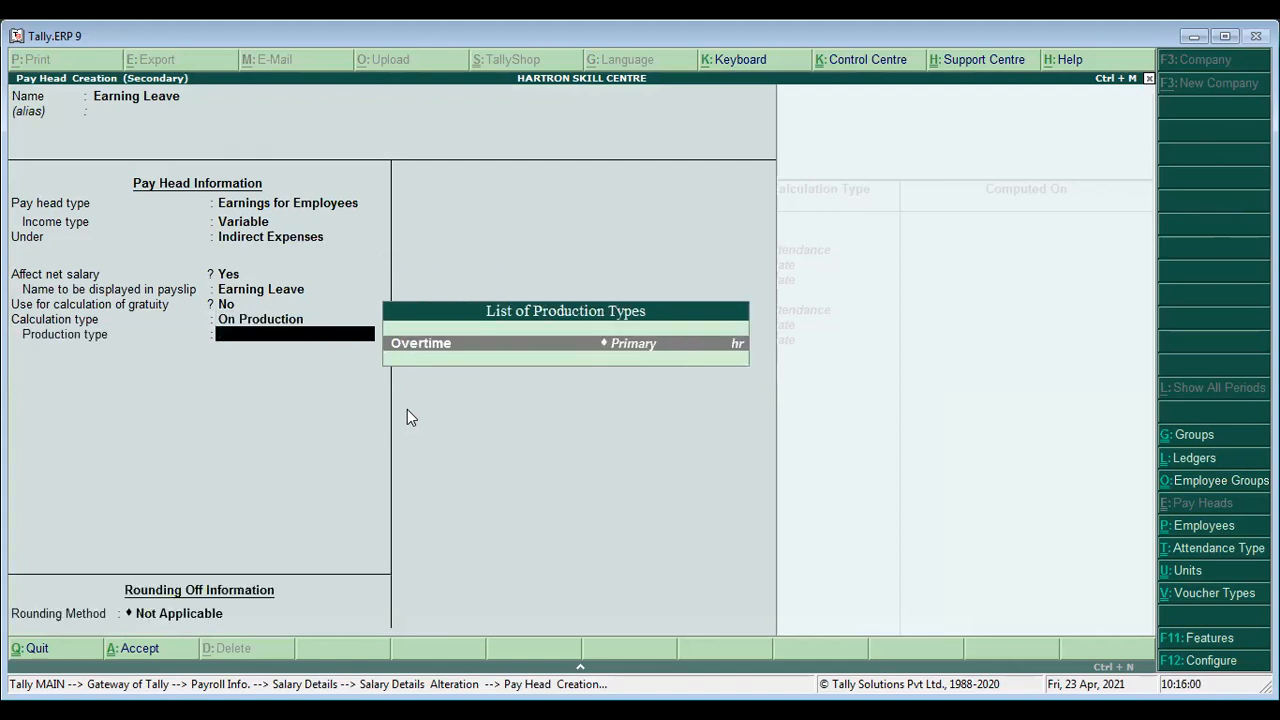
key("BackSpace")
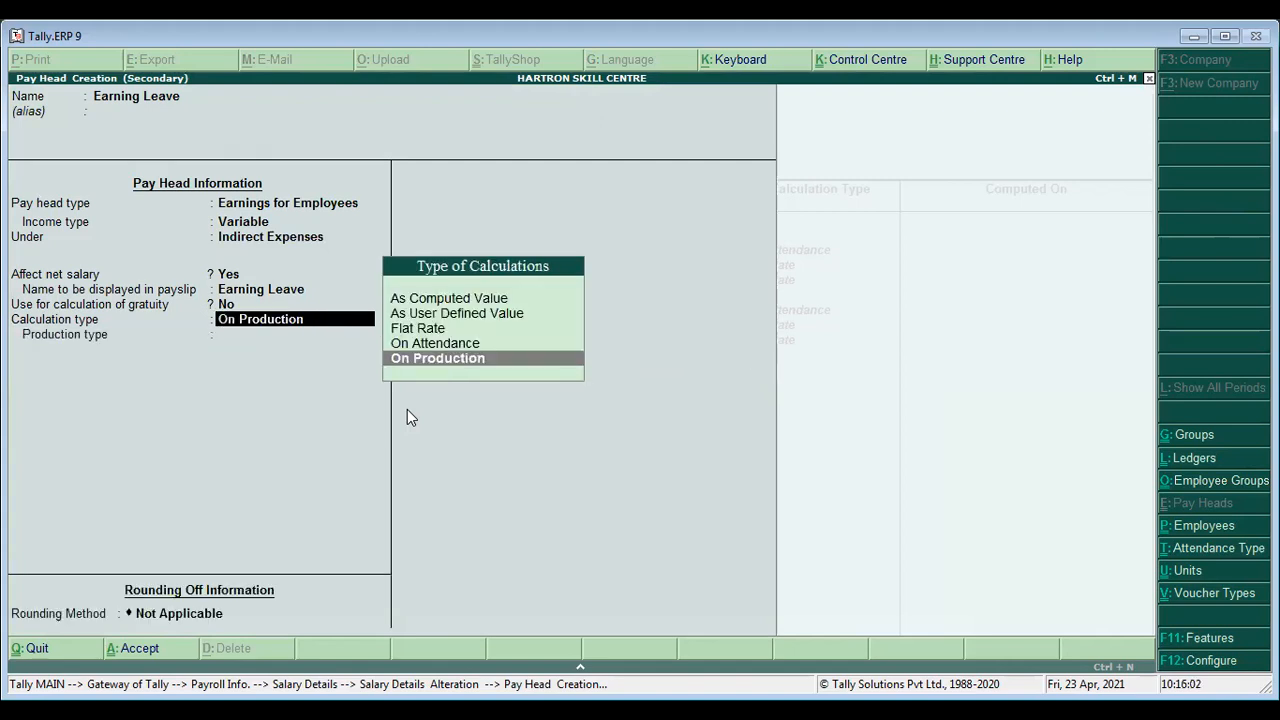
key("Up")
key("Return")
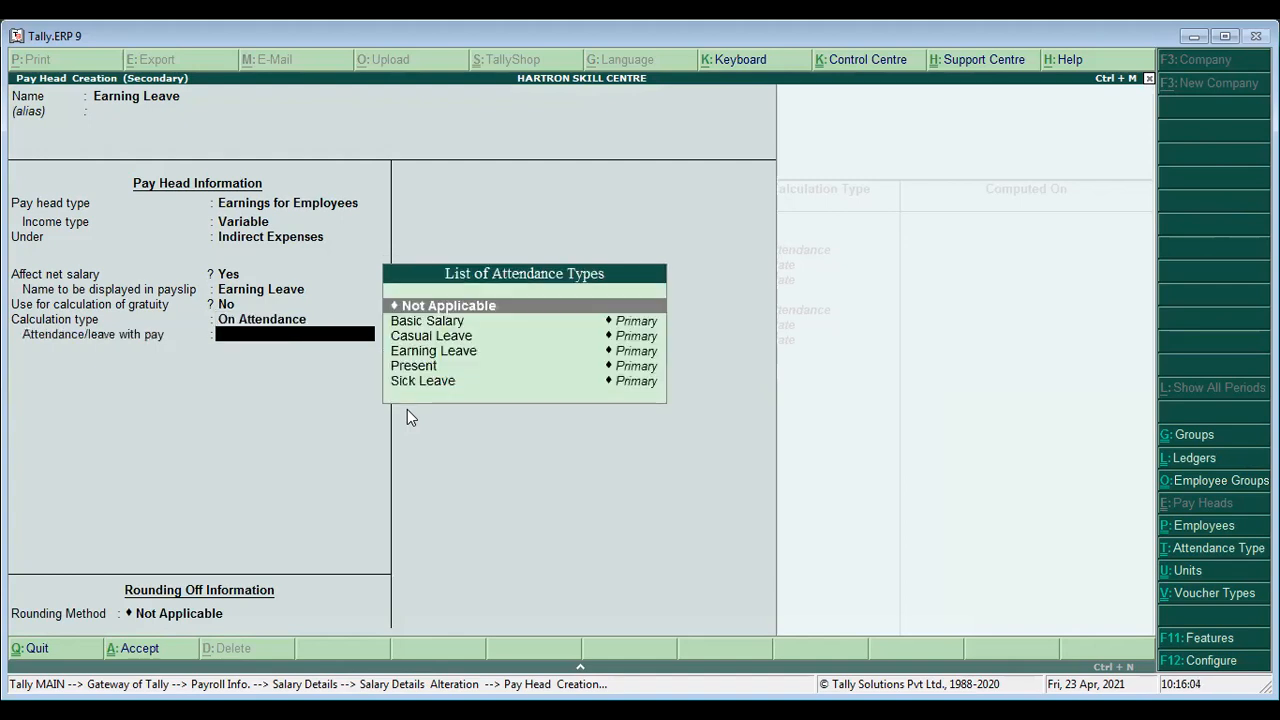
key("BackSpace")
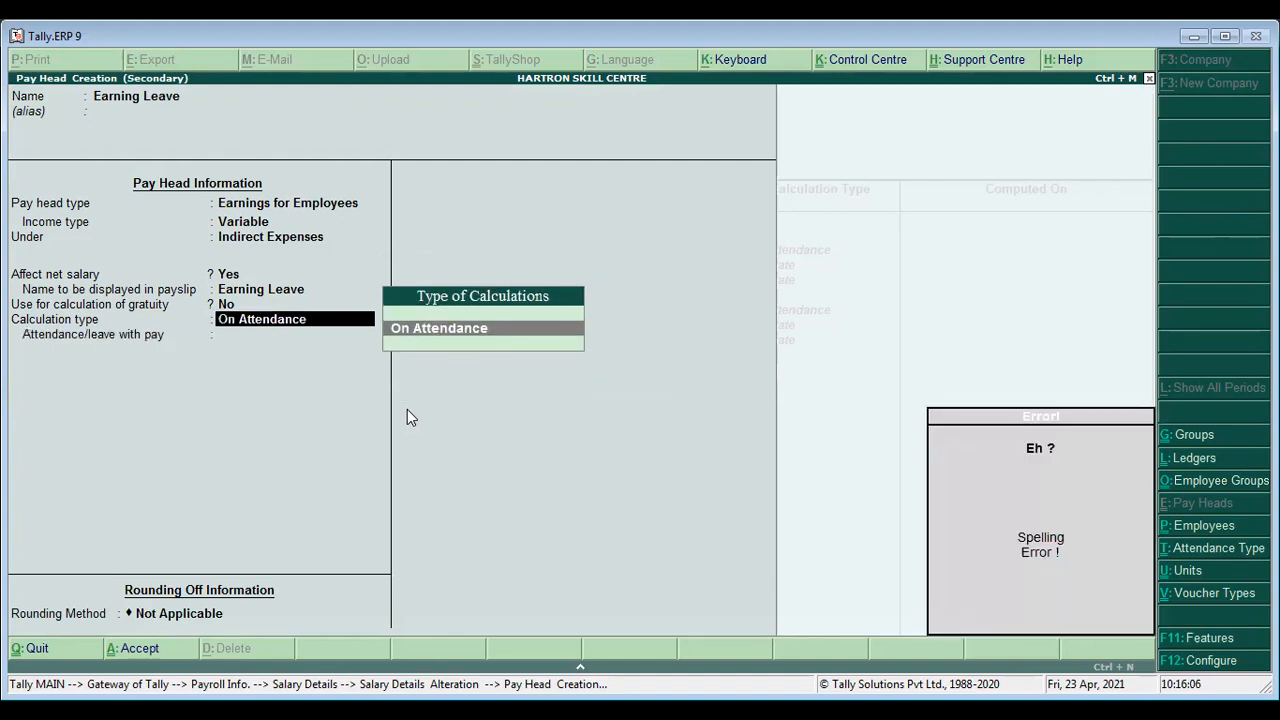
Clear the Earning Leave pay head's calculation type entry and set it to On Attendance
key("BackSpace")
key("BackSpace")
key("BackSpace")
key("BackSpace")
key("BackSpace")
key("BackSpace")
key("BackSpace")
key("BackSpace")
key("BackSpace")
key("BackSpace")
key("BackSpace")
key("BackSpace")
key("BackSpace")
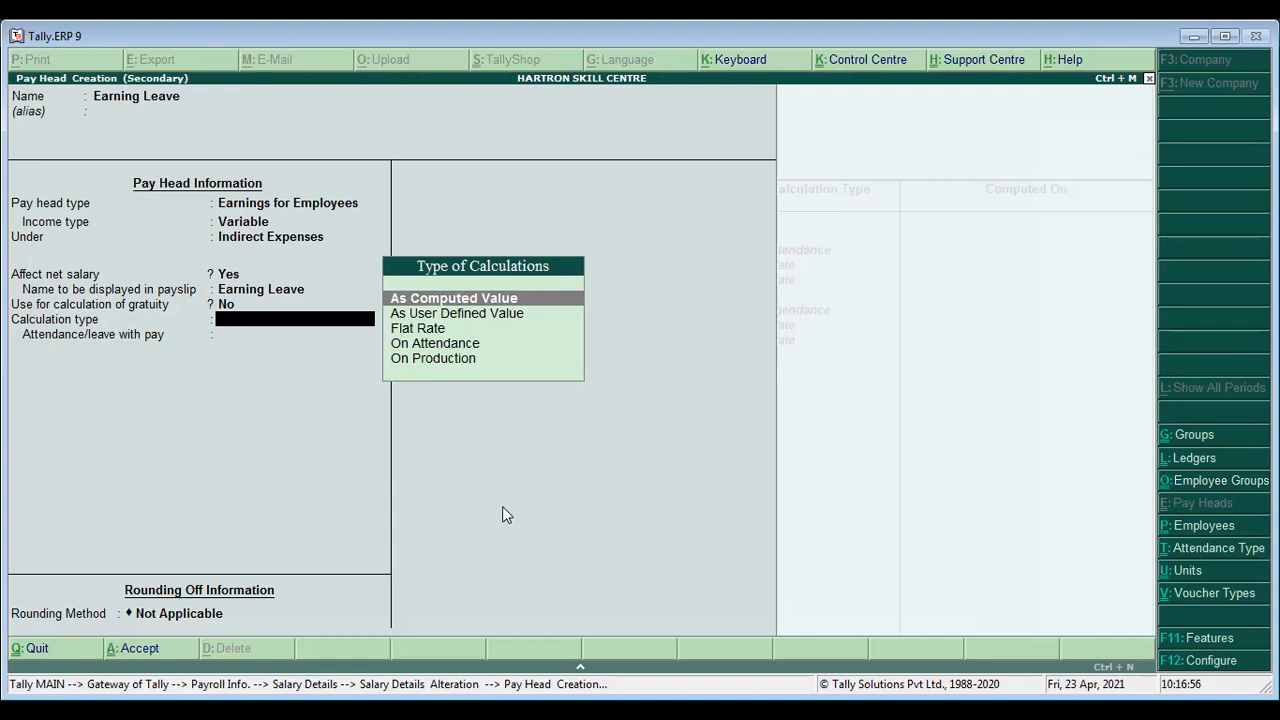
key("Down")
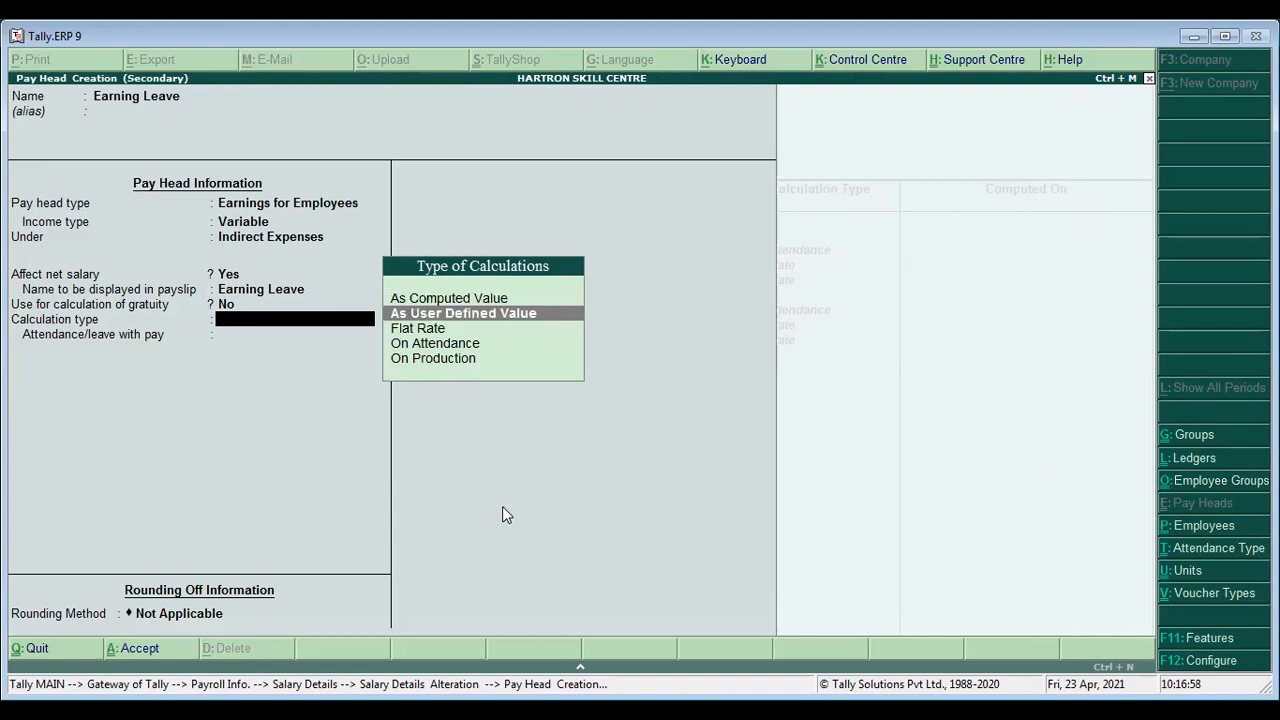
key("Down")
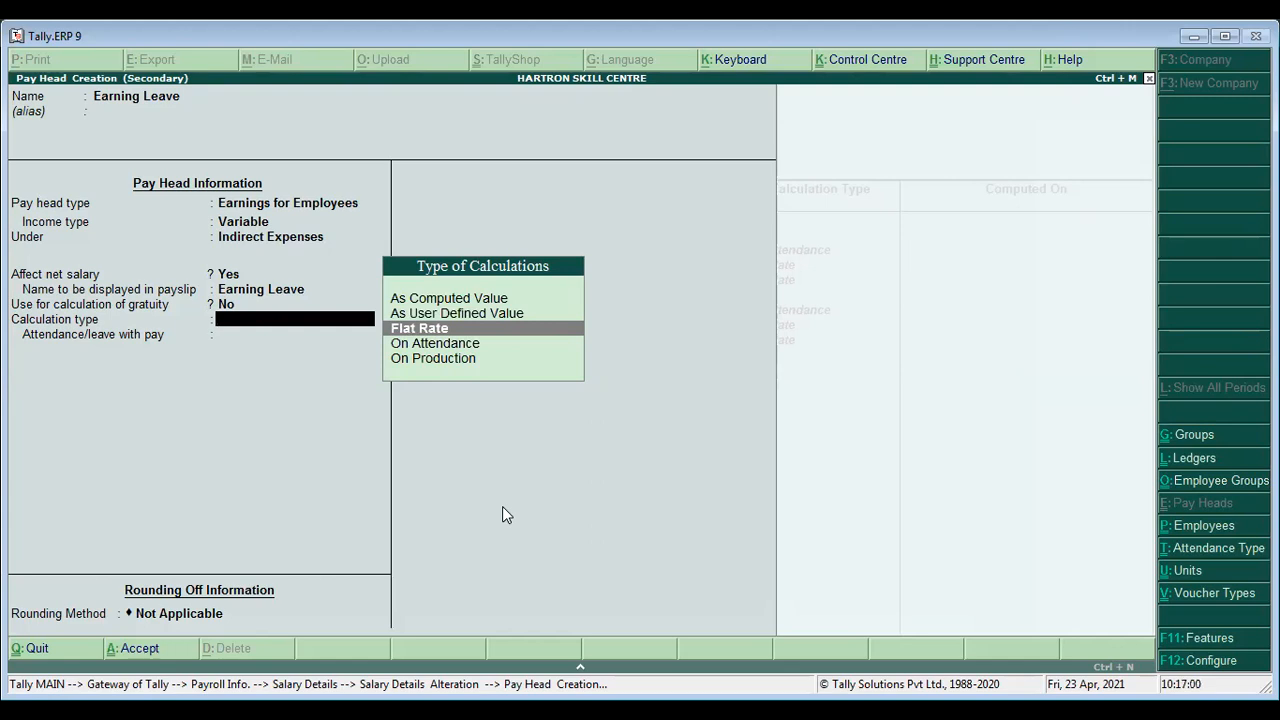
key("Down")
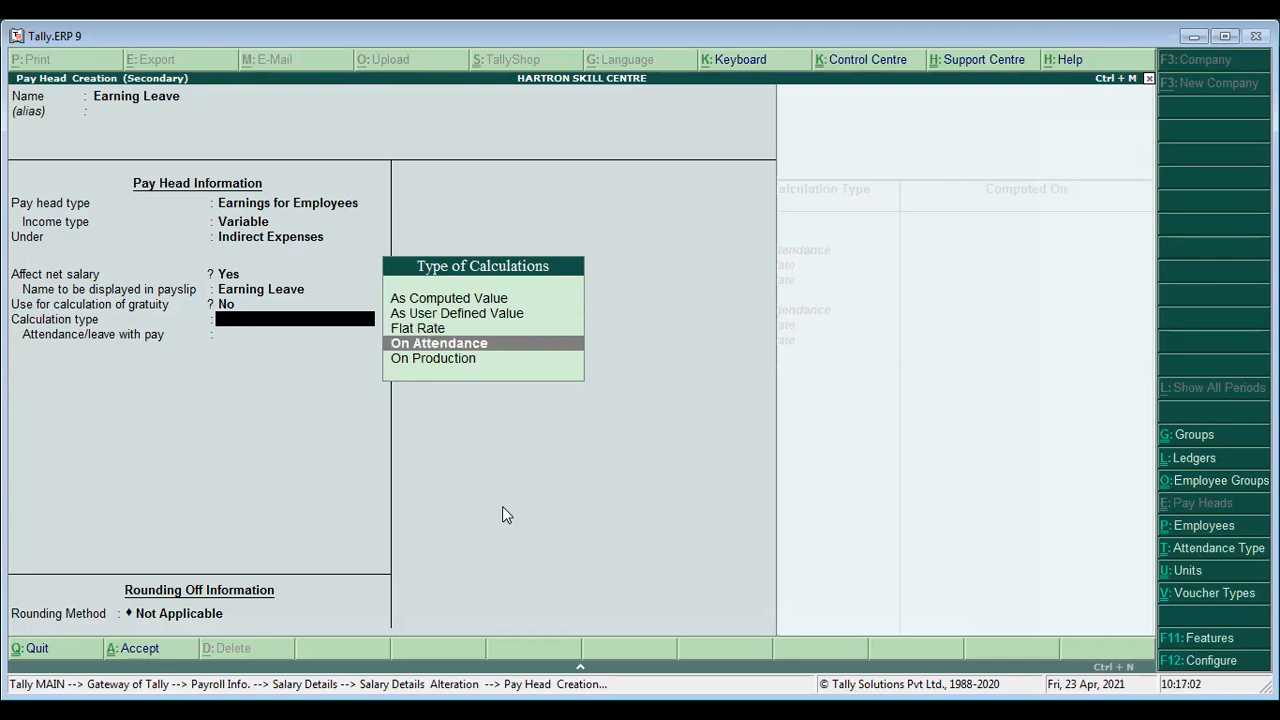
key("Return")
Link the pay head to the Earning Leave attendance type with a Days calculation period and no rounding, and save it
key("Down")
key("Down")
key("Up")
key("Down")
key("Down")
key("Return")
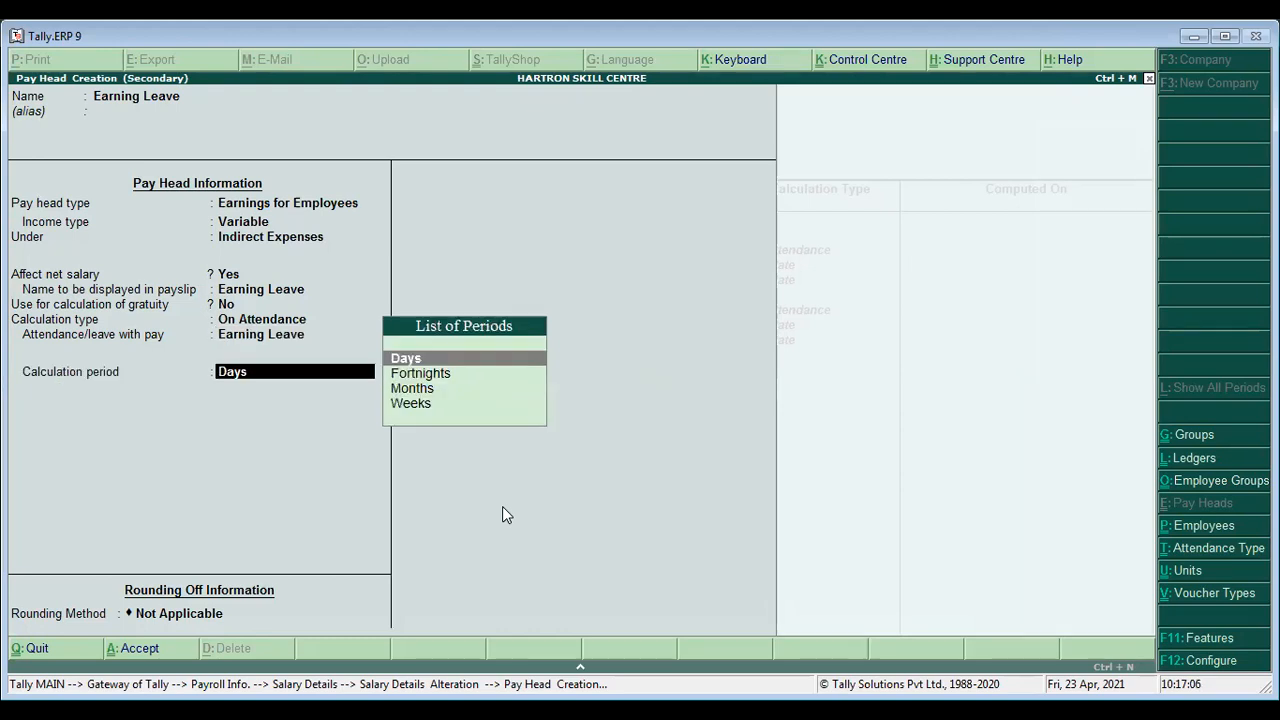
key("Return")
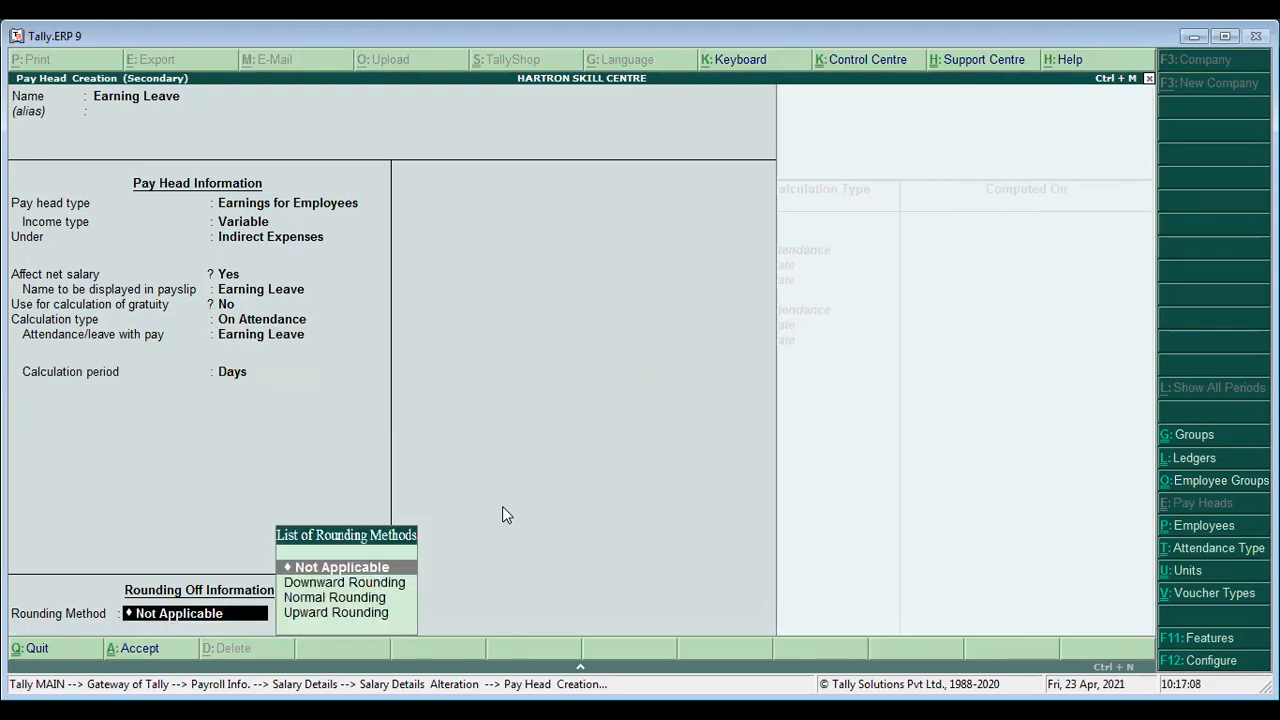
key("Return")
key("Return")
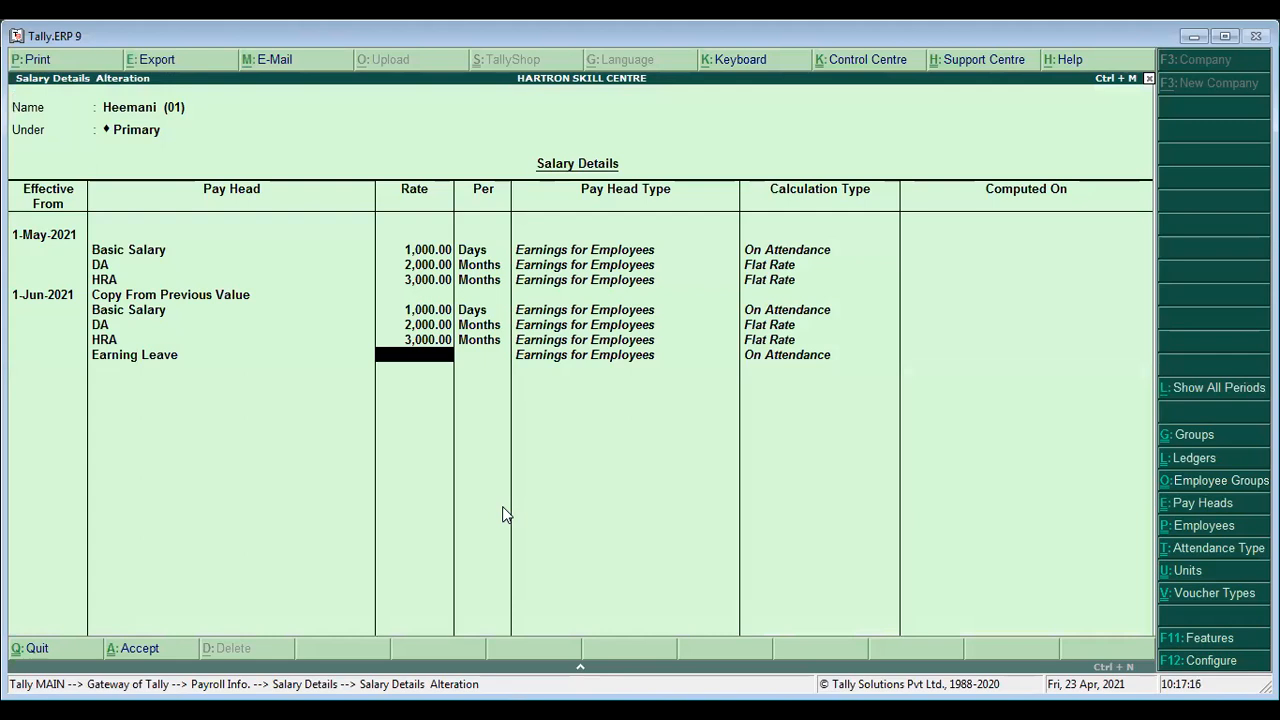
Set the employee's Earning Leave rate to 1,000 per day from 1-Jun-2021 and save the salary details
type("1000")
key("Return")
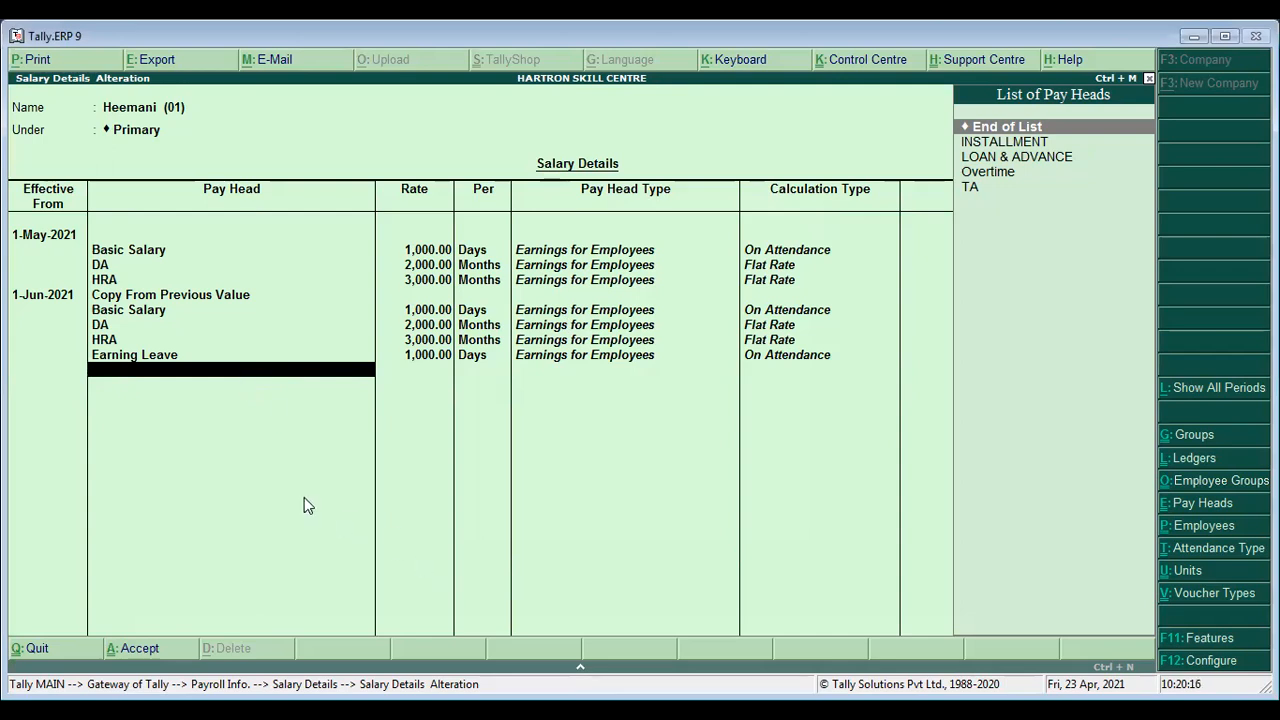
key("BackSpace")
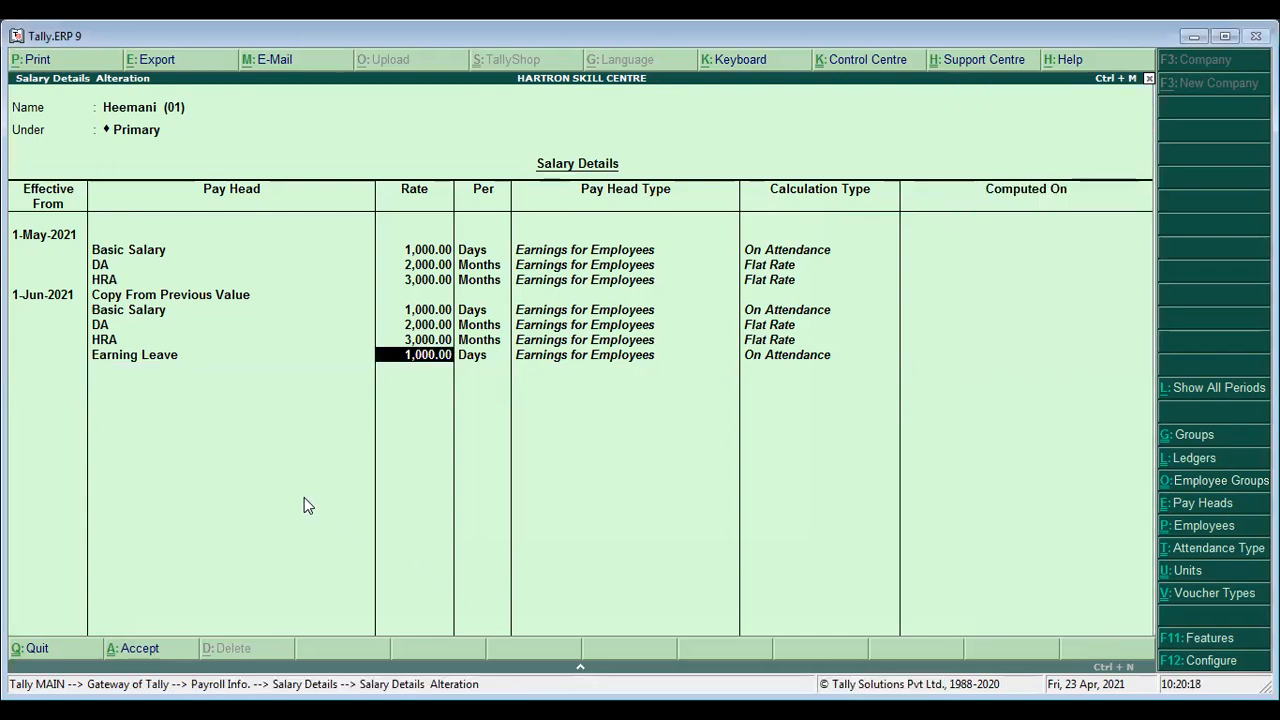
key("Return")
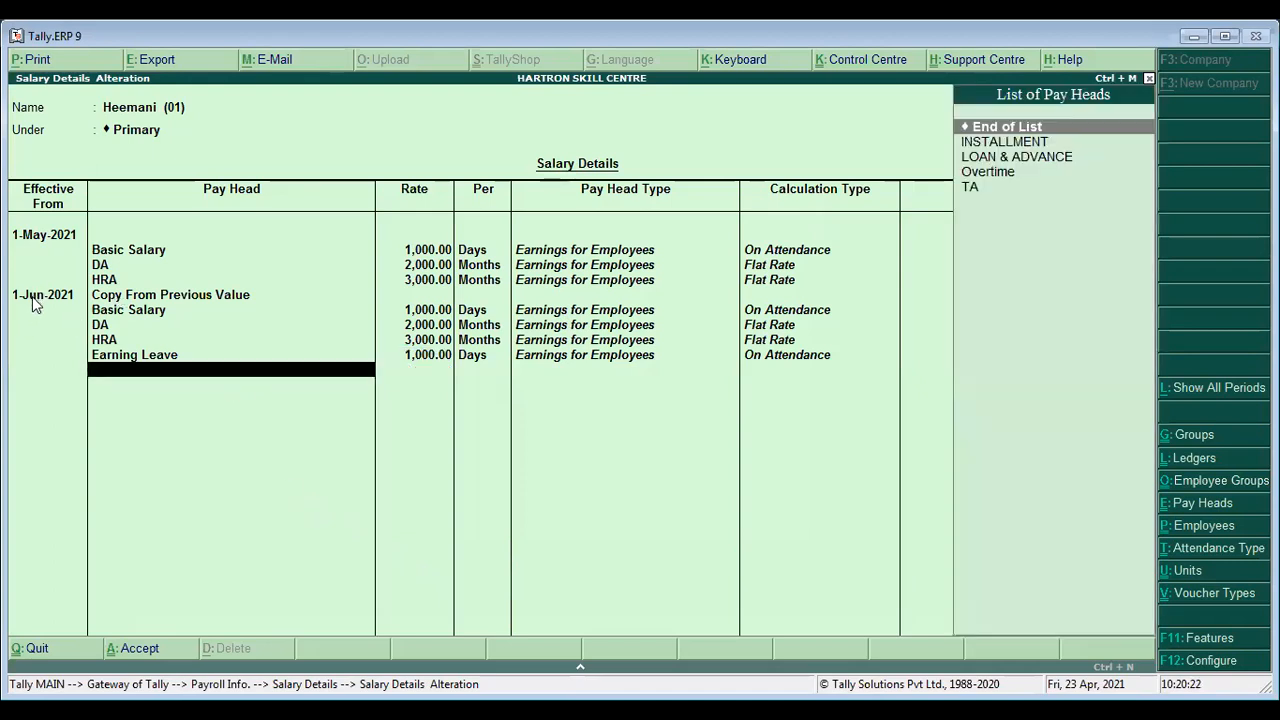
key("Return")
key("Return")
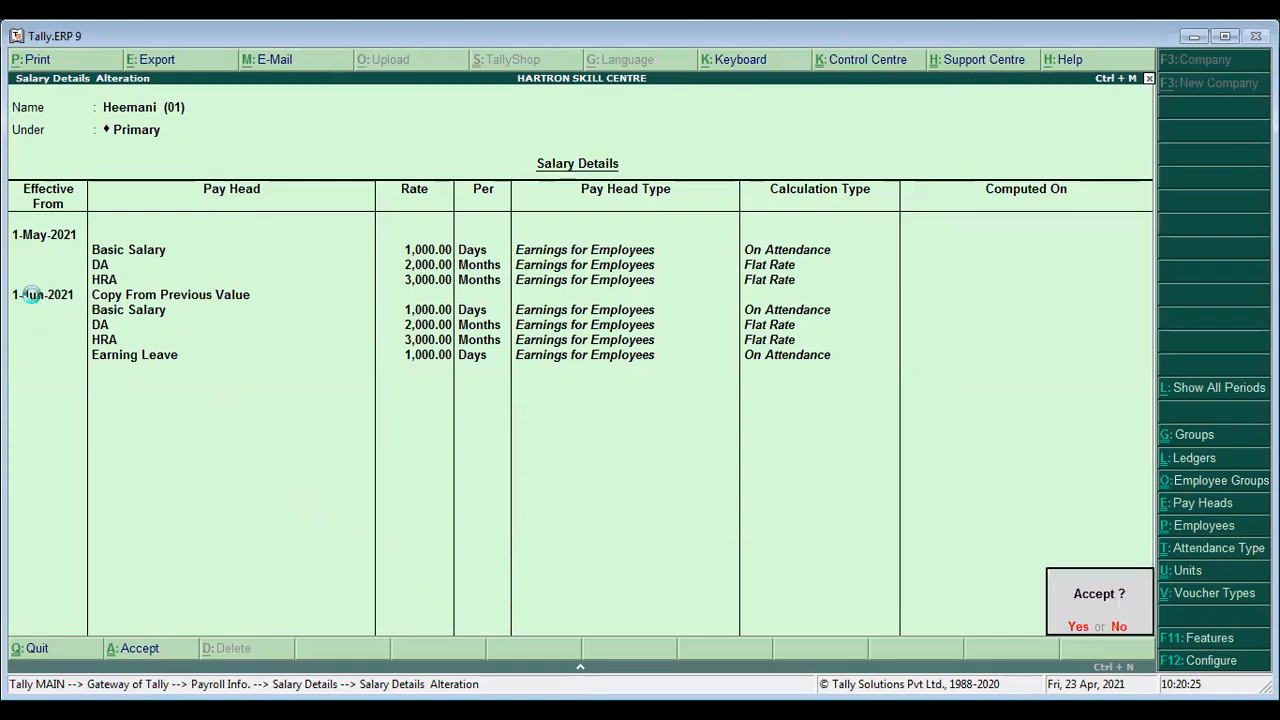
key("y")
key("Escape")
key("Escape")
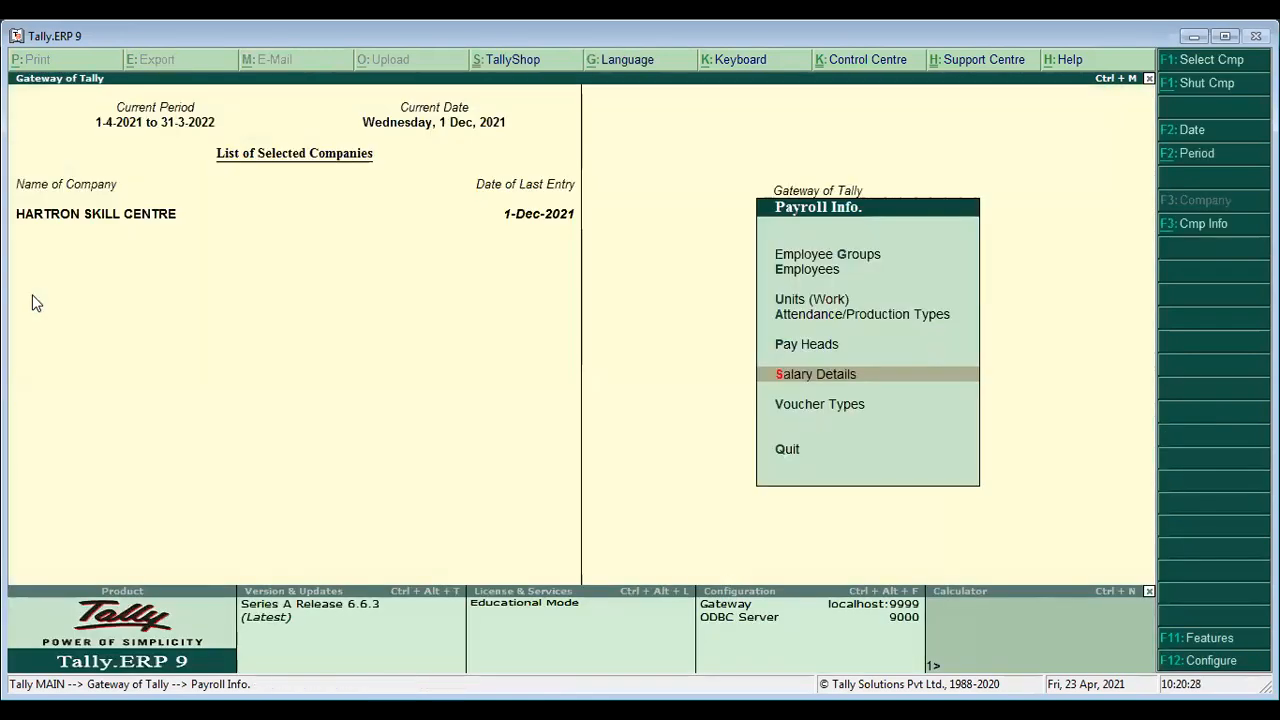
Open the Earning Leave attendance type for alteration and check its attendance type and period type, without changing it
key("Down")
key("Escape")
key("Down")
key("Down")
key("Down")
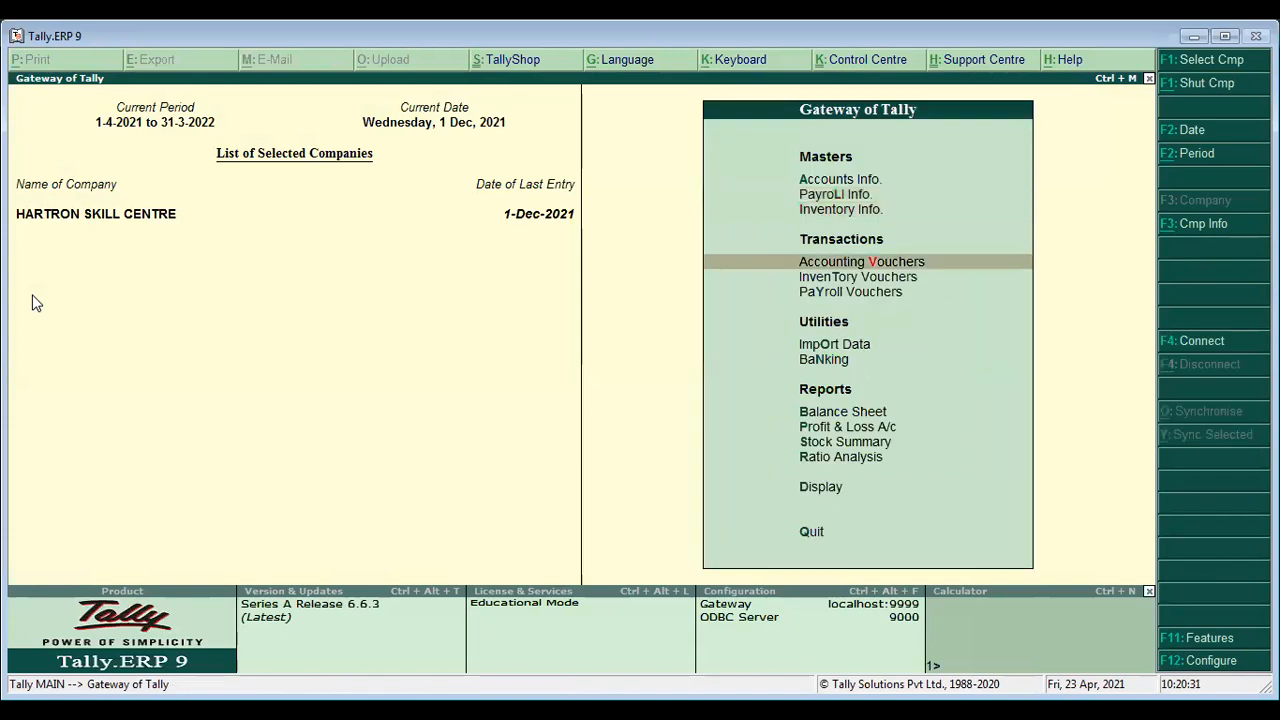
key("Up")
key("Up")
key("Up")
key("Up")
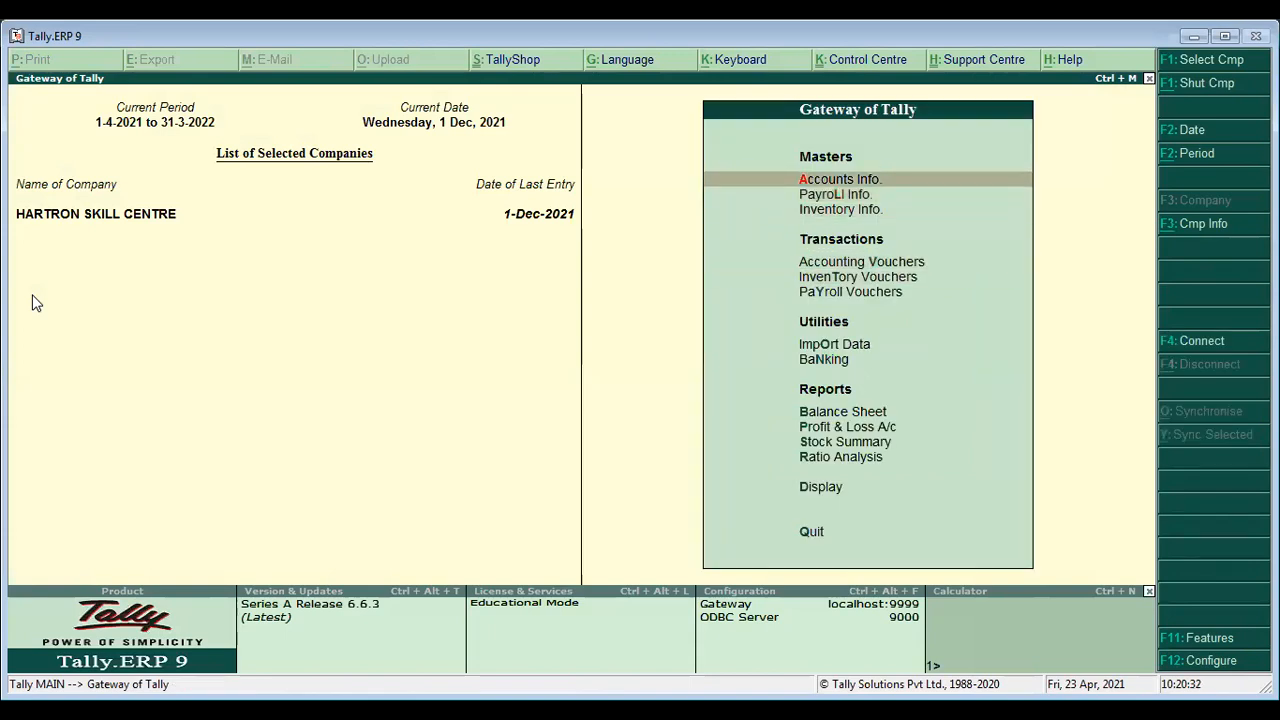
key("Down")
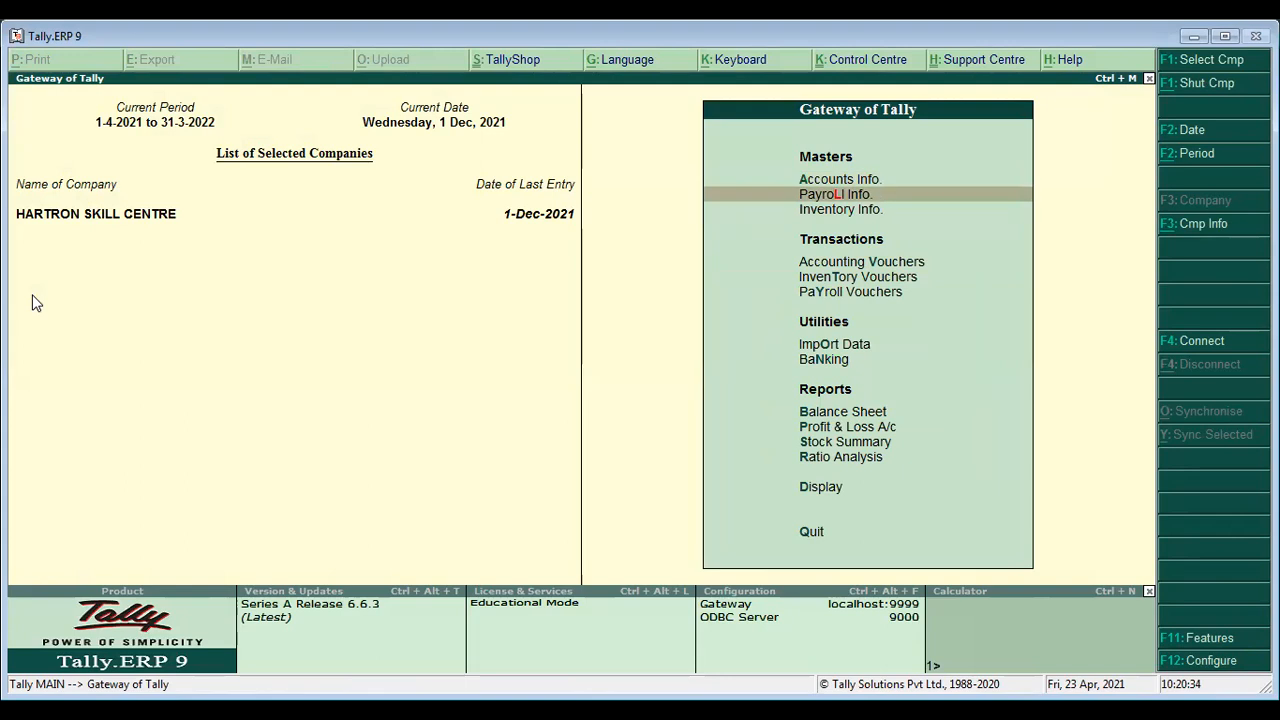
key("Return")
key("Down")
key("Down")
key("Down")
key("Return")
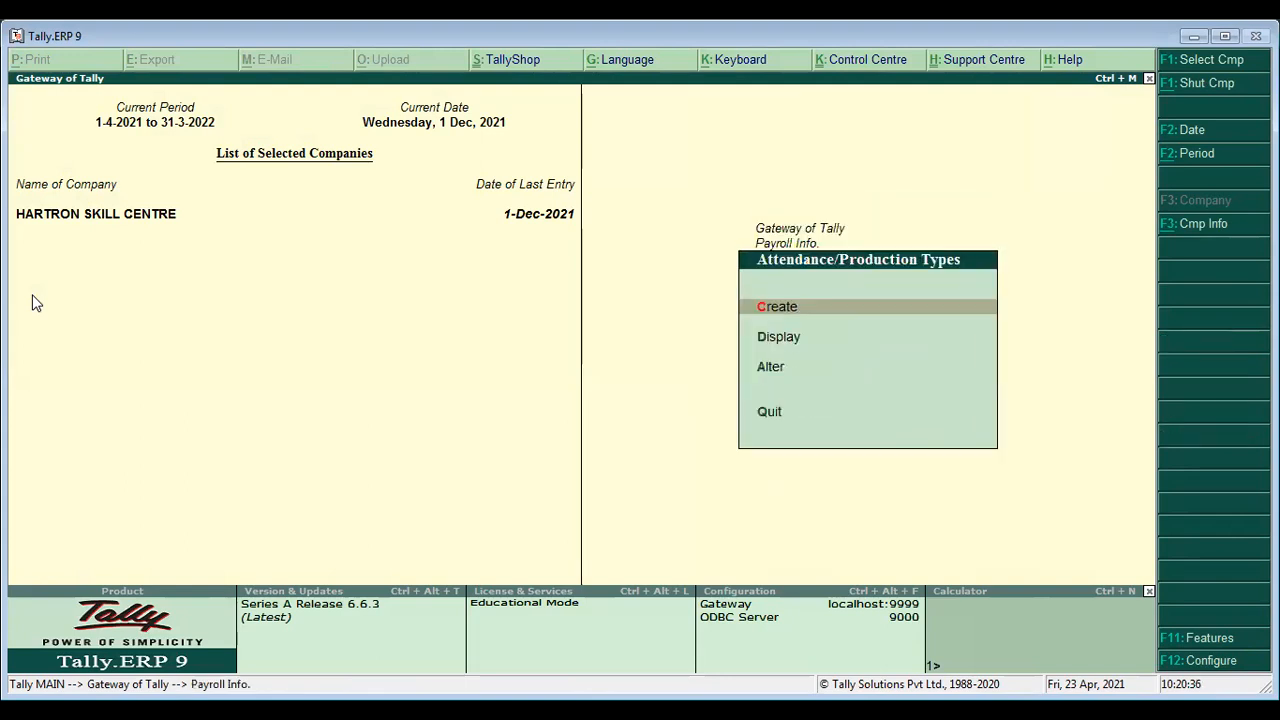
key("Down")
key("Down")
key("Return")
type("Ea")
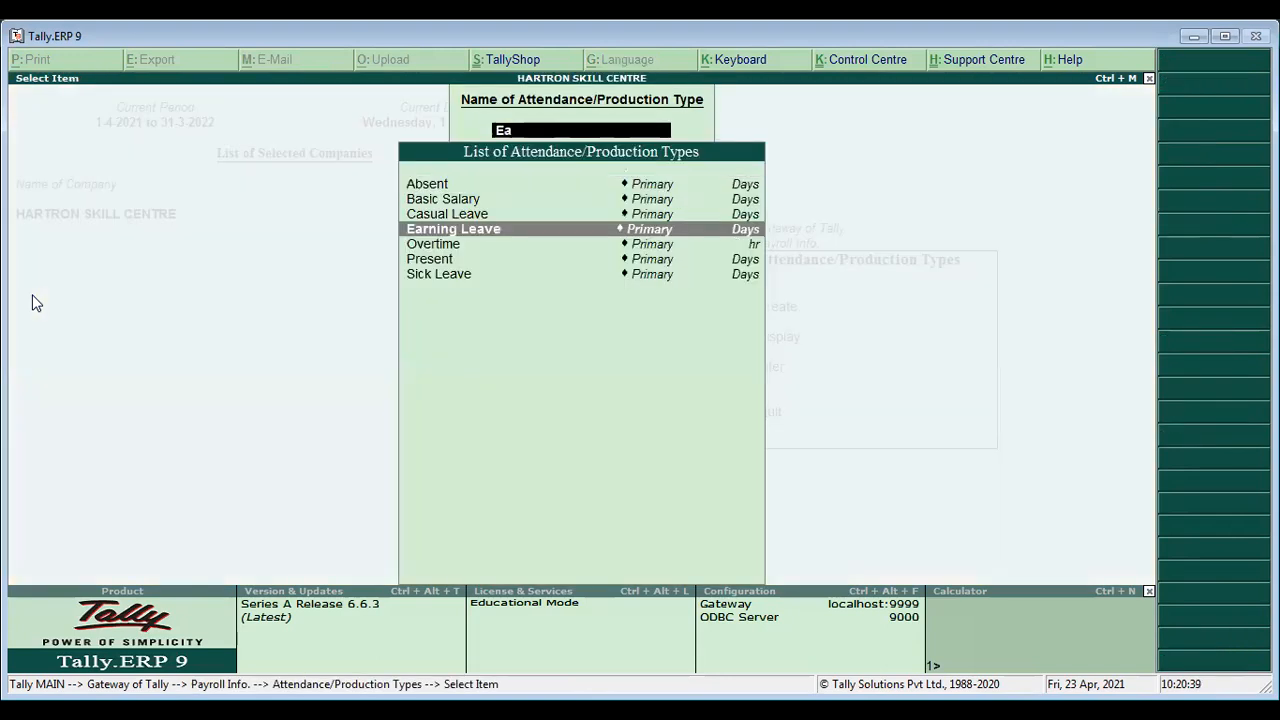
key("Return")
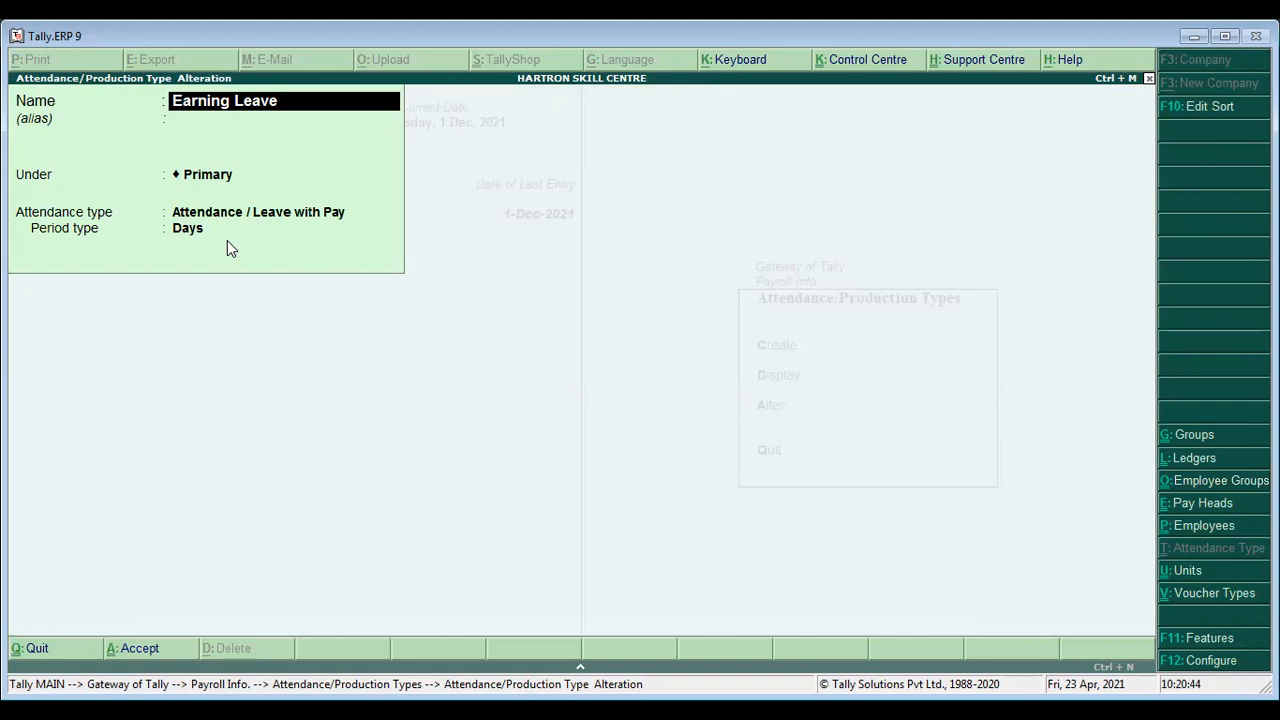
key("Escape")
key("y")
key("Escape")
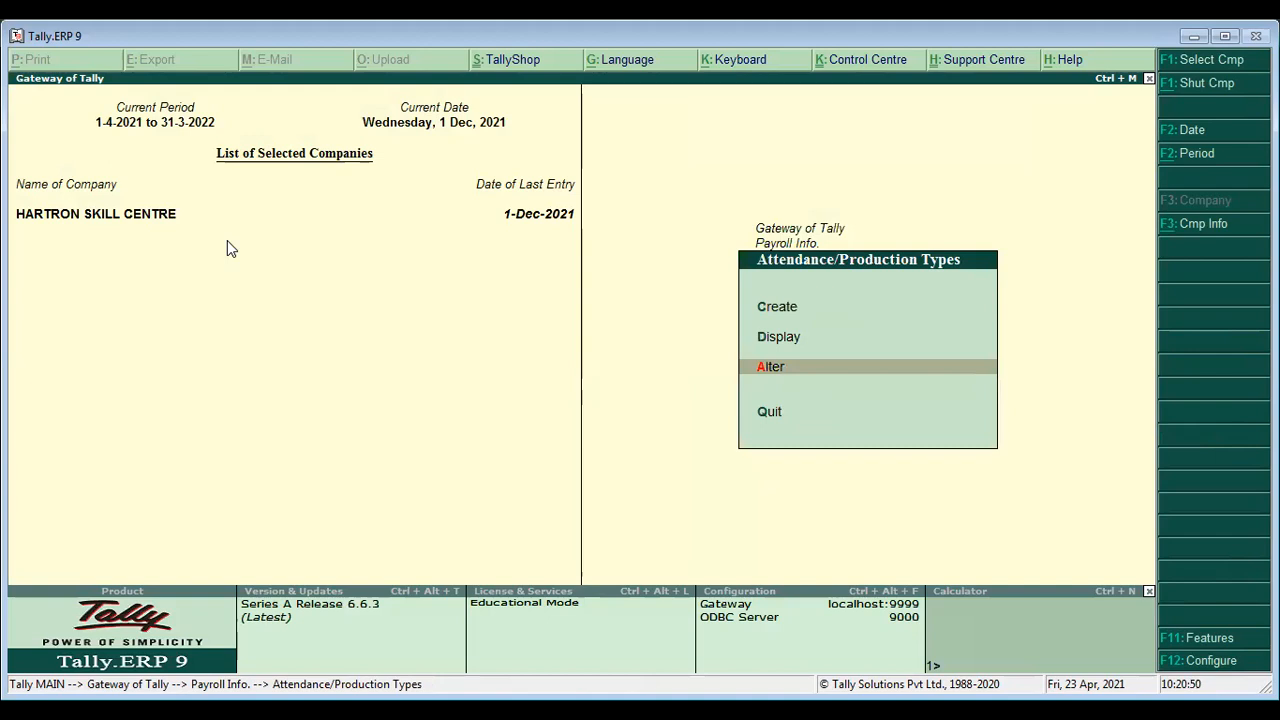
key("Return")
key("Down")
key("Down")
key("Down")
key("Return")
key("Return")
key("Return")
key("Return")
key("Return")
key("Return")
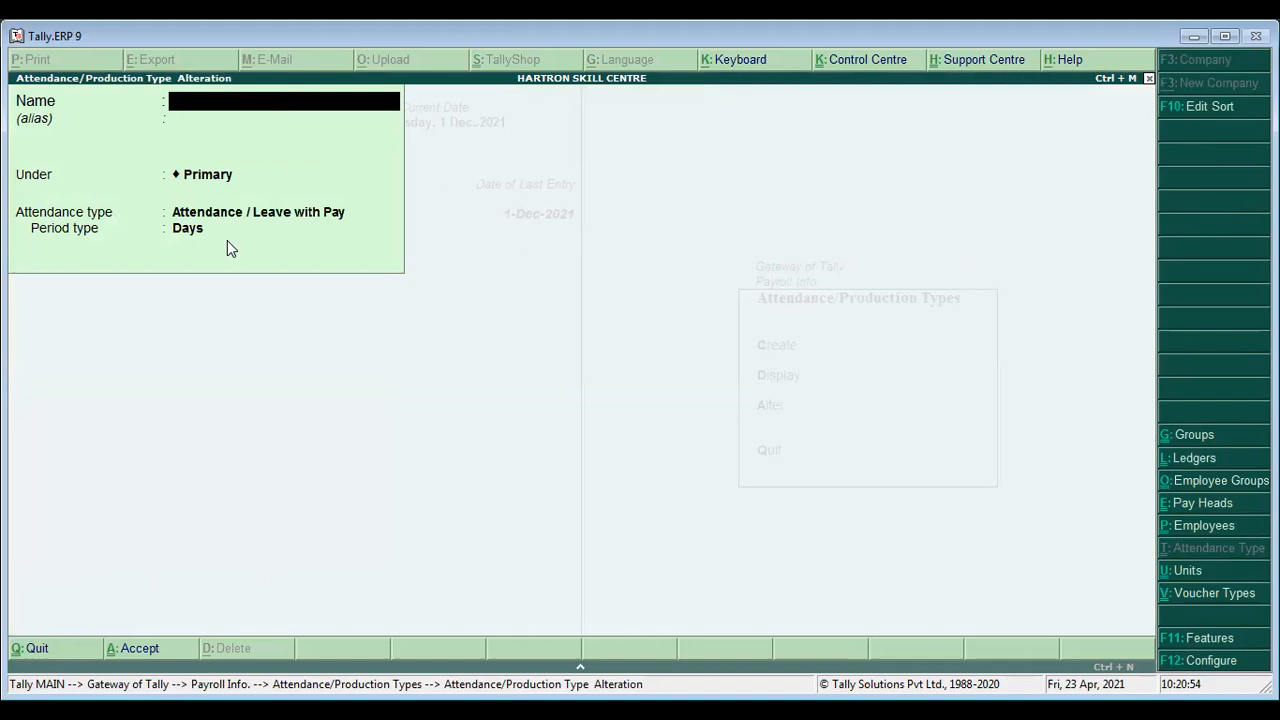
key("Escape")
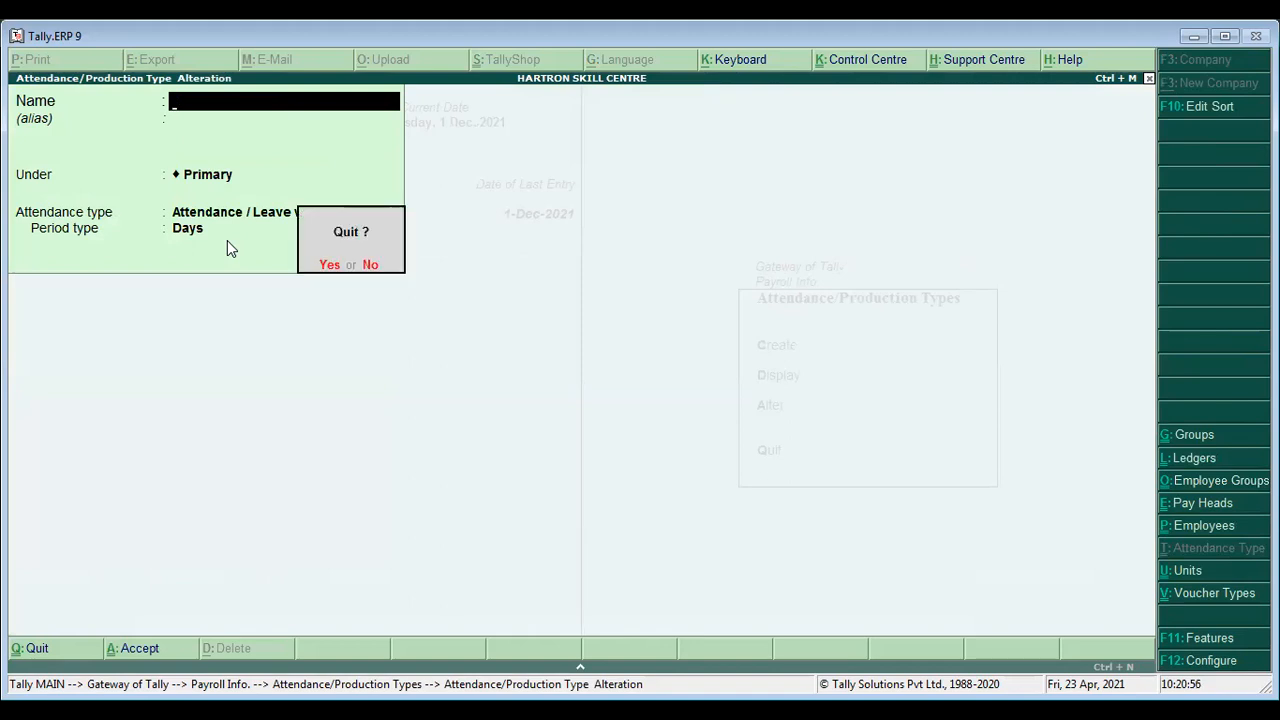
key("Return")
key("Escape")
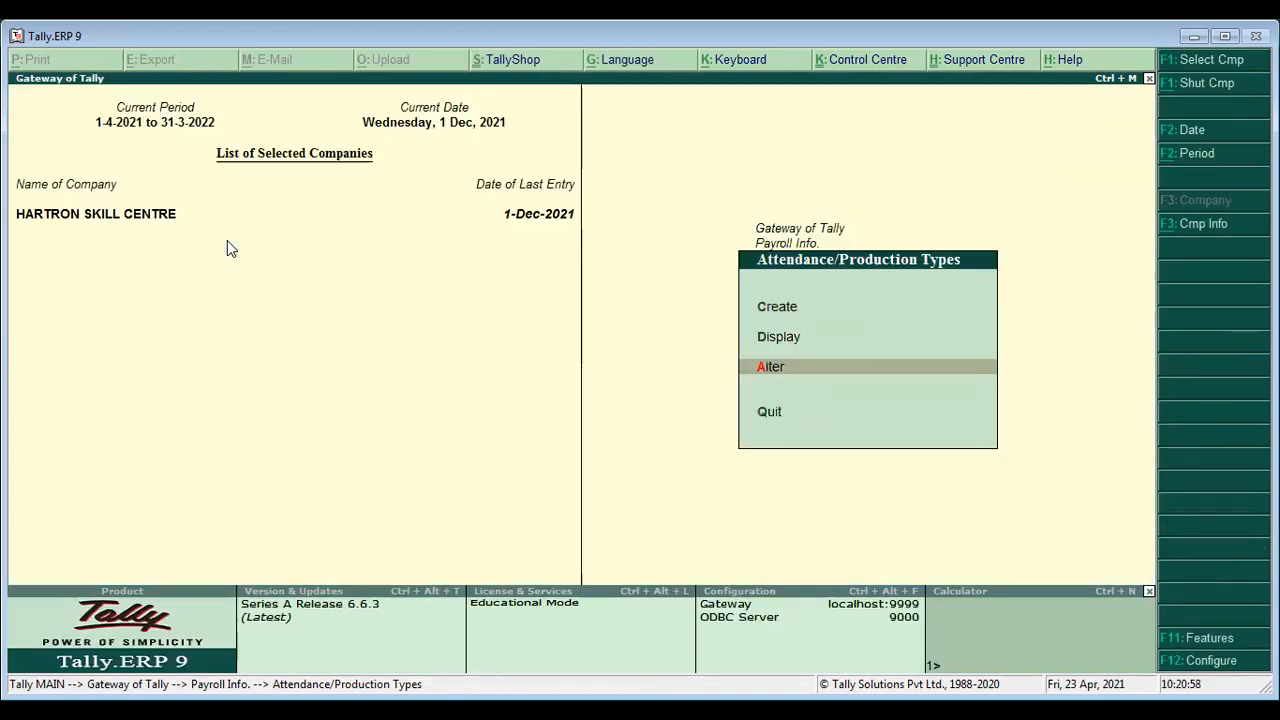
Start a new attendance voucher from the main payroll entry screens and date it 1-Jun-2021
key("Escape")
key("Escape")
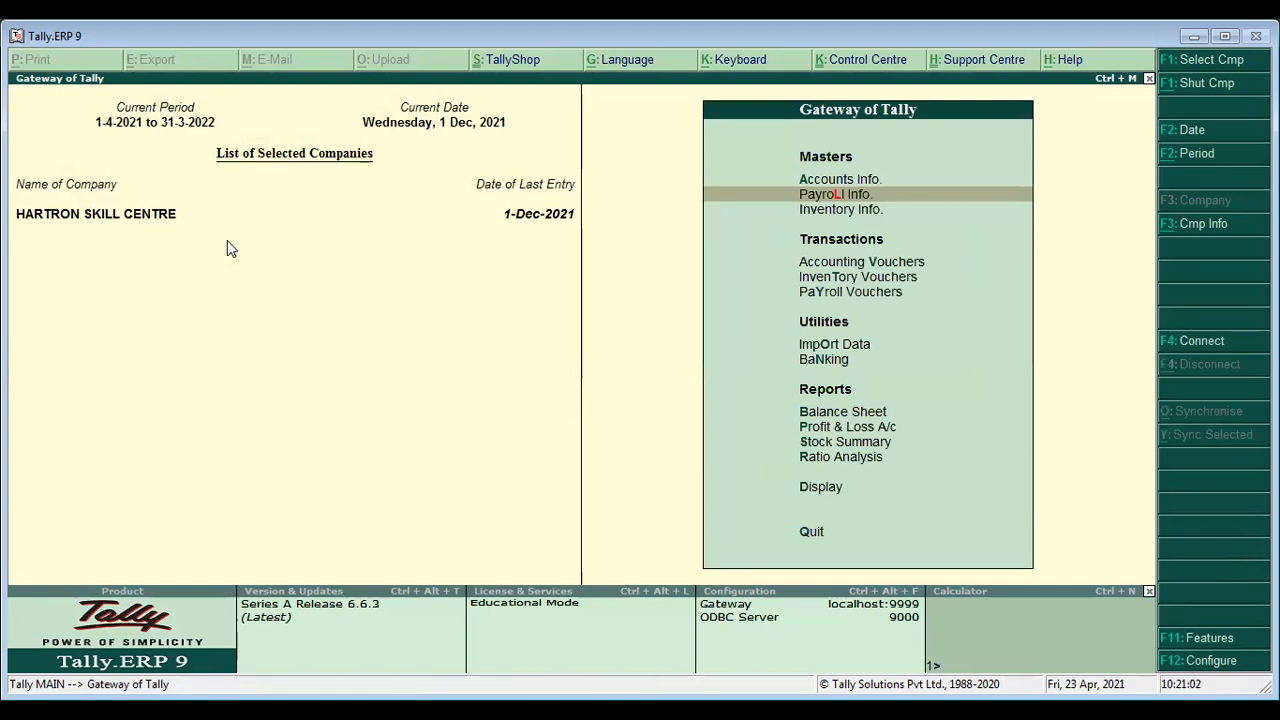
key("Down")
key("Down")
key("Down")
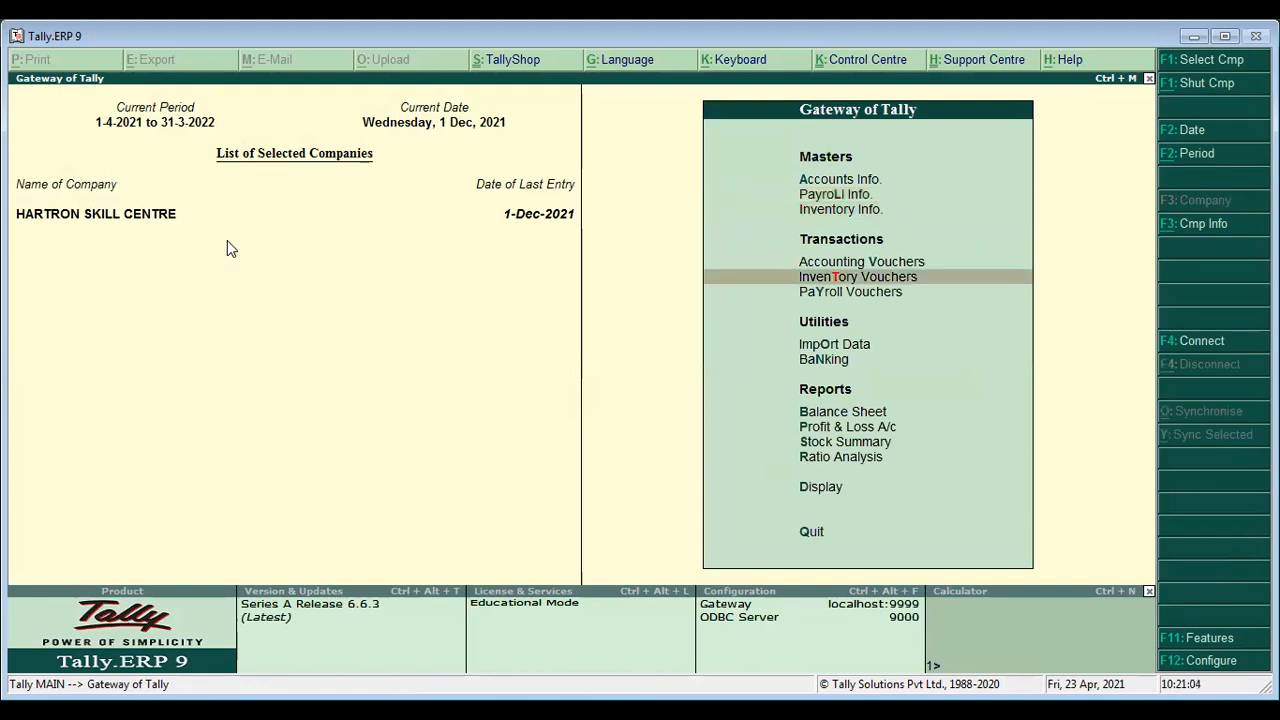
key("Return")
key("ctrl+F5")
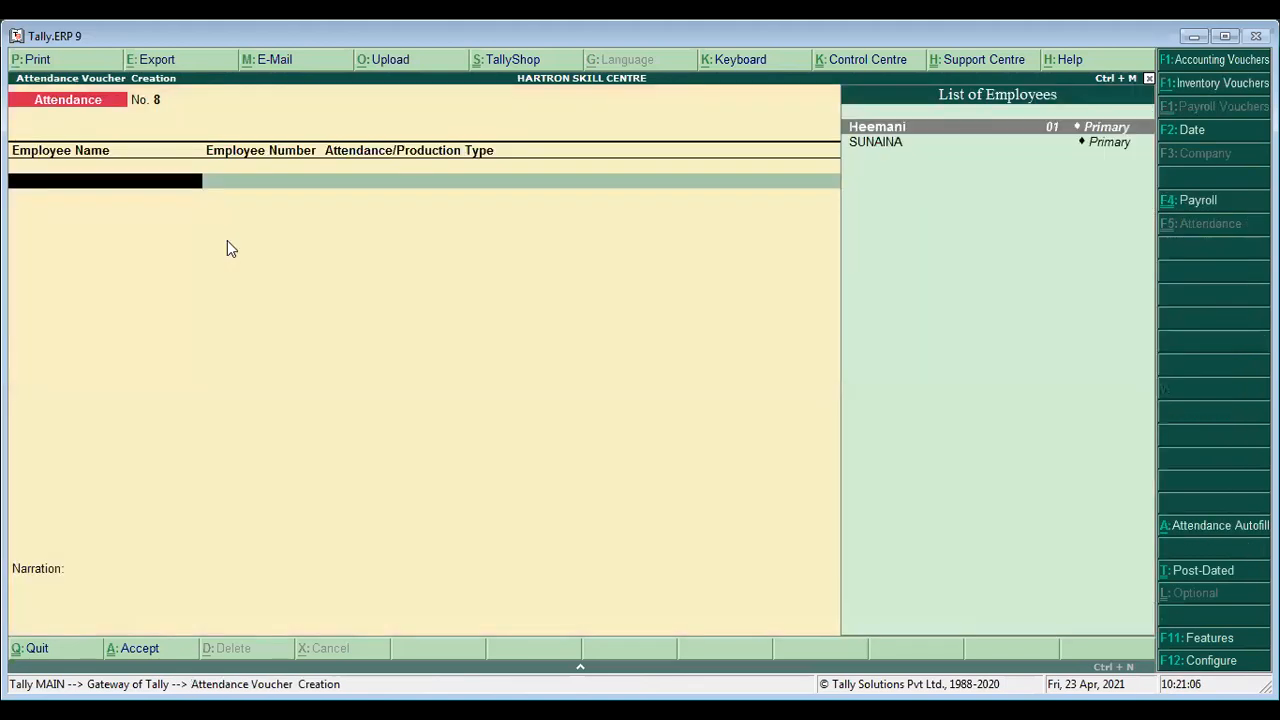
key("F2")
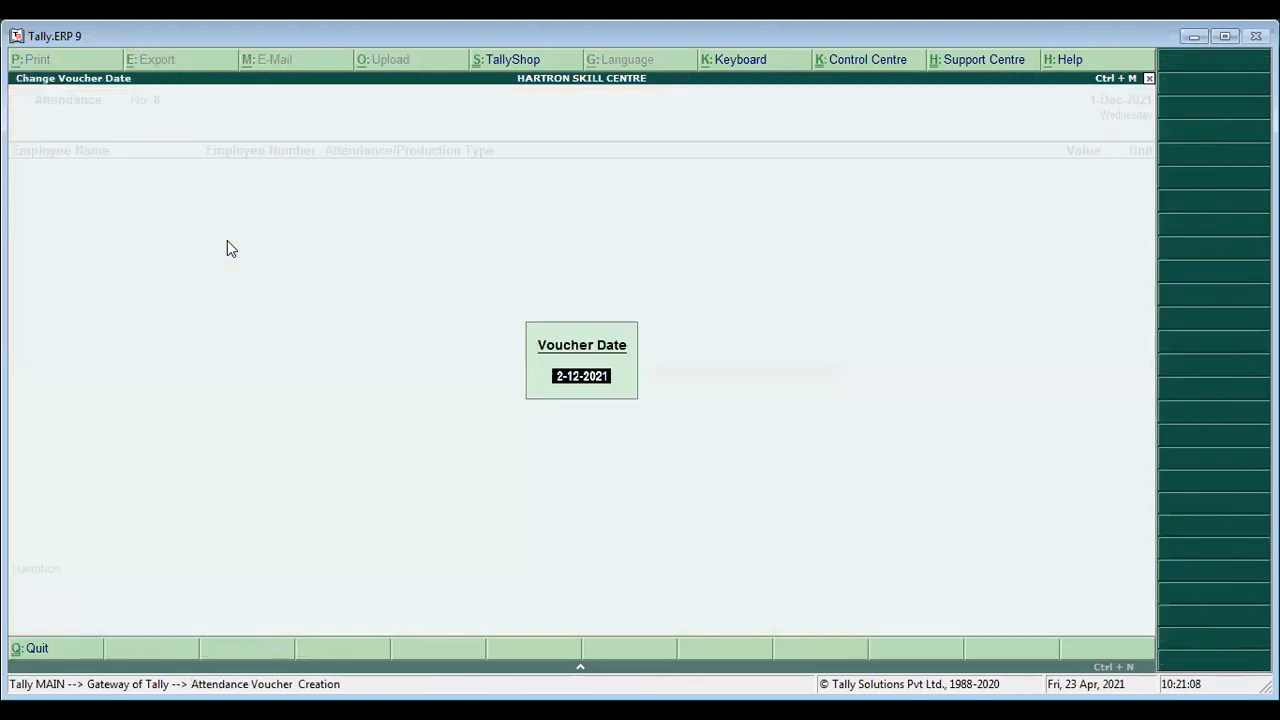
type("1/")
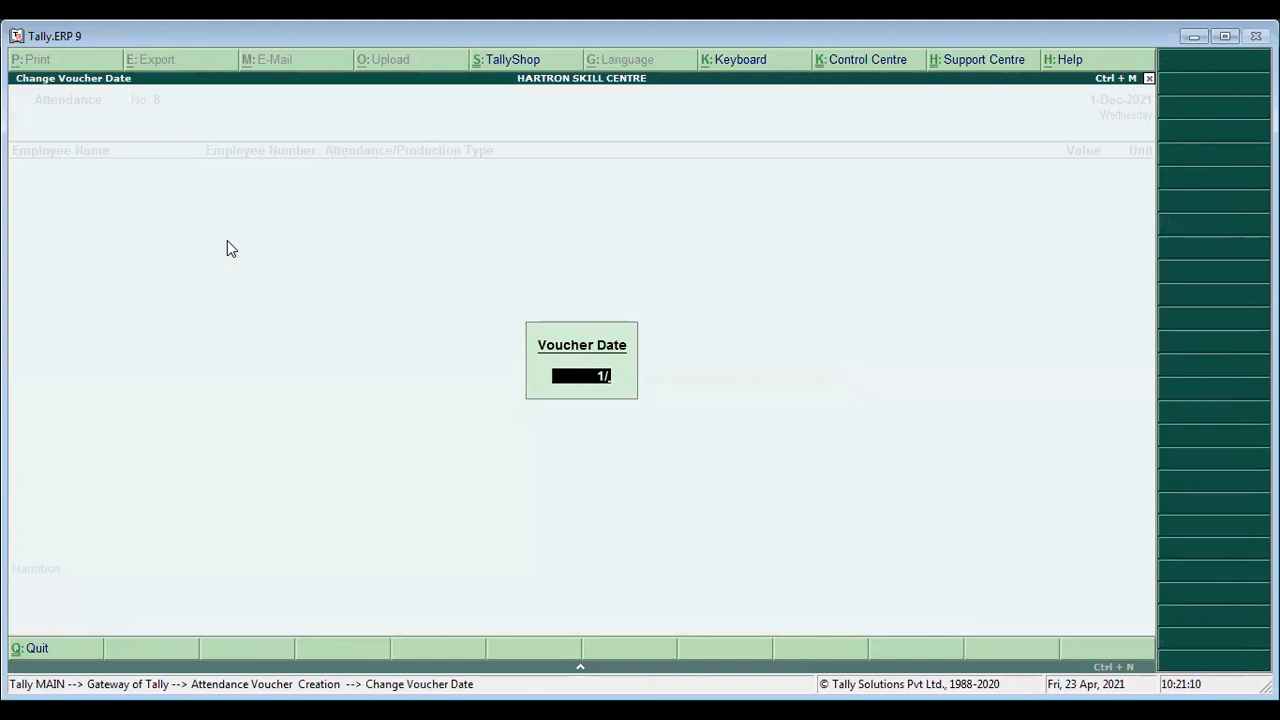
type("4")
key("Return")
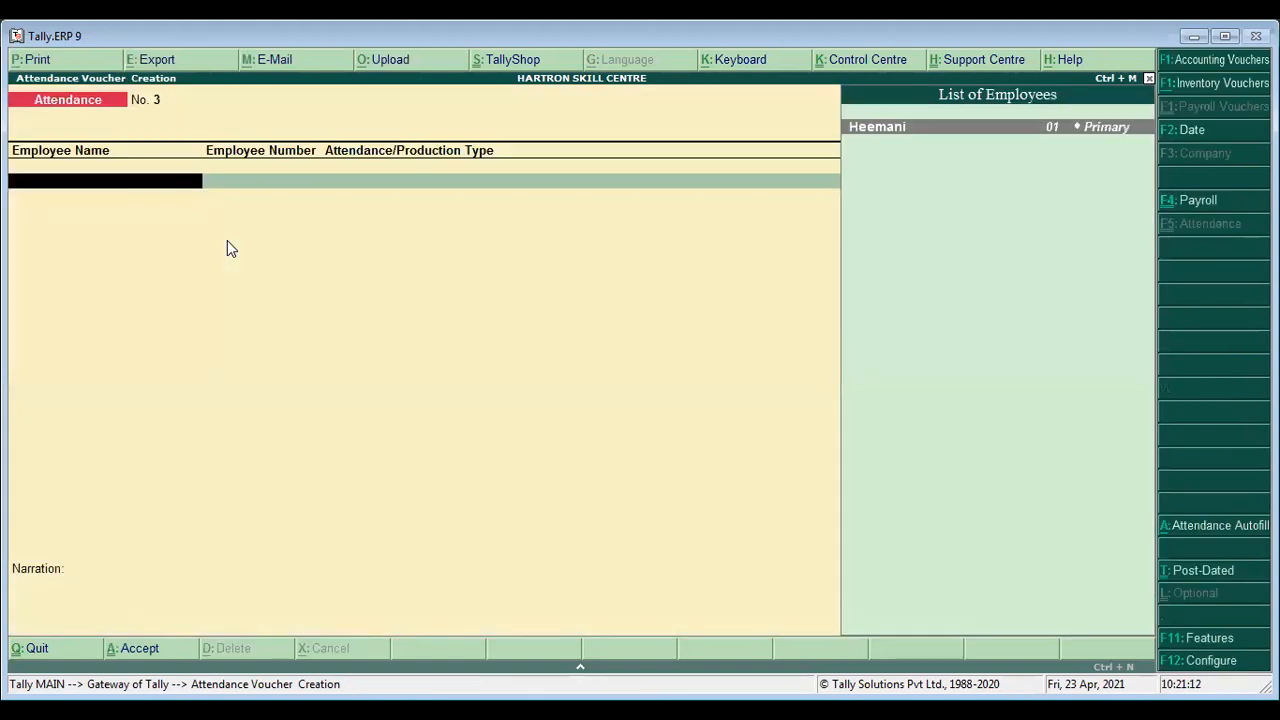
Record 30 days of Present attendance for the employee numbered first in the list
key("Return")
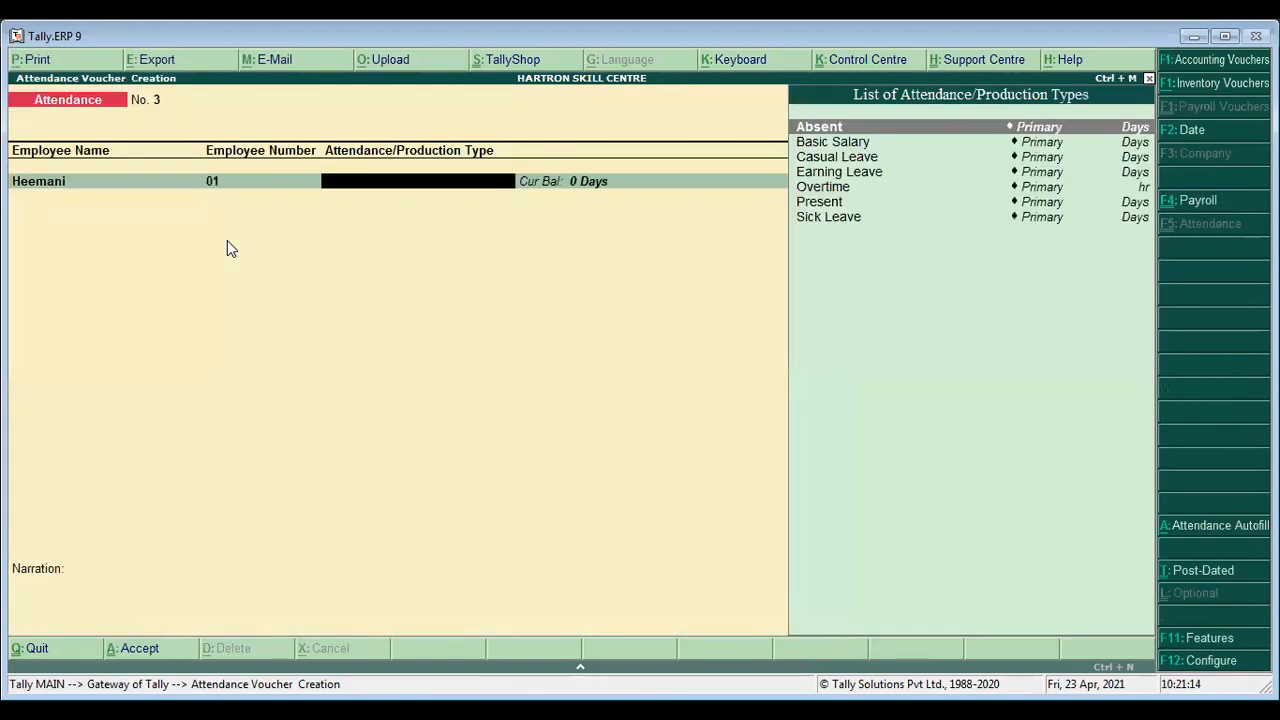
type("P")
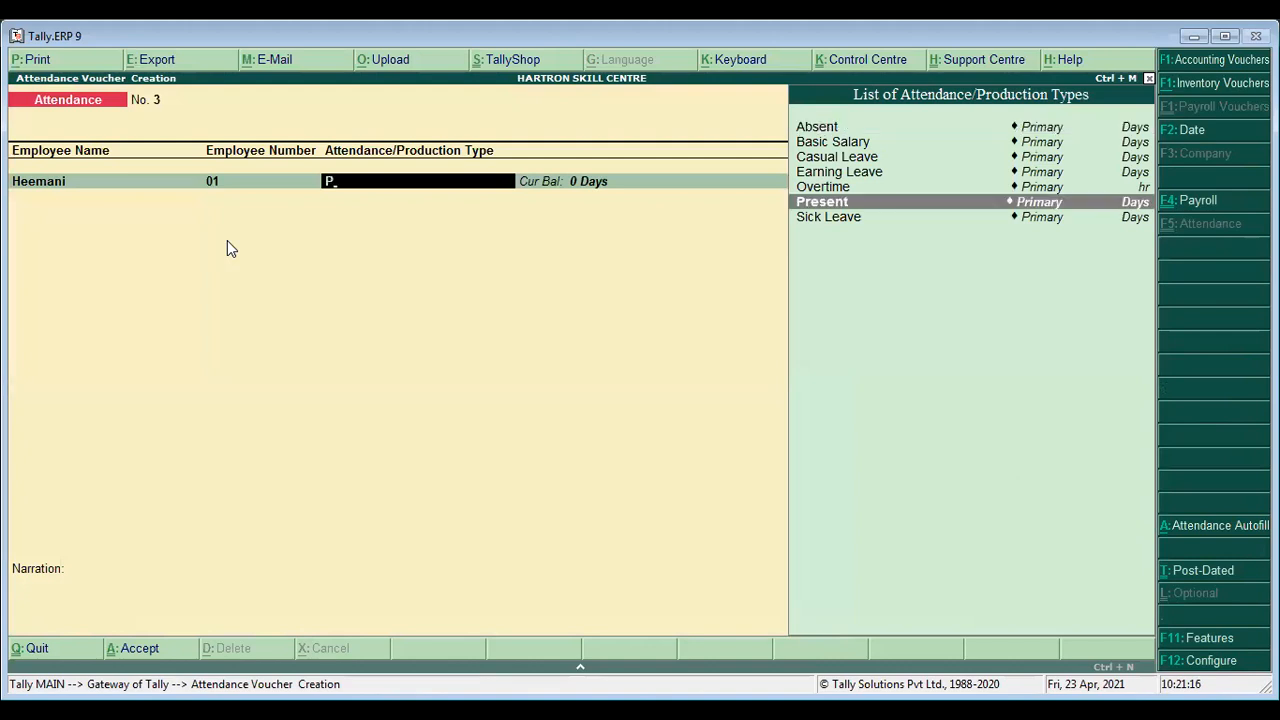
key("Return")
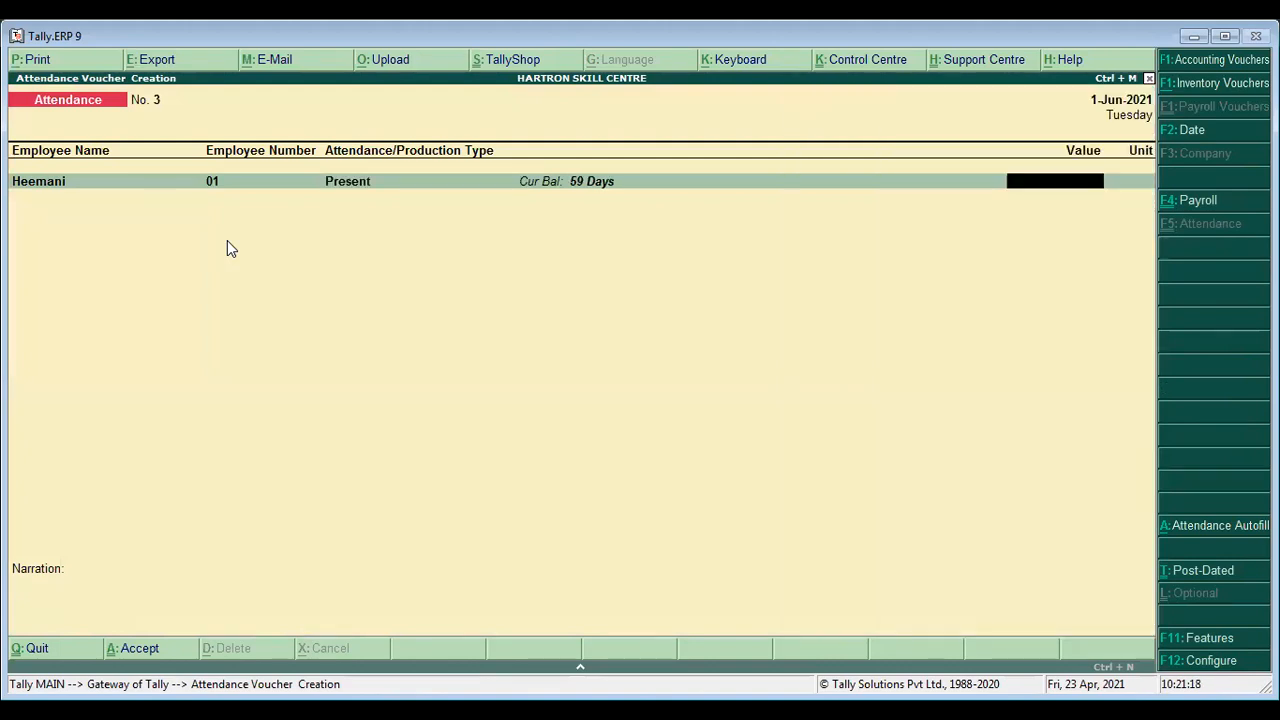
type("30")
key("Return")
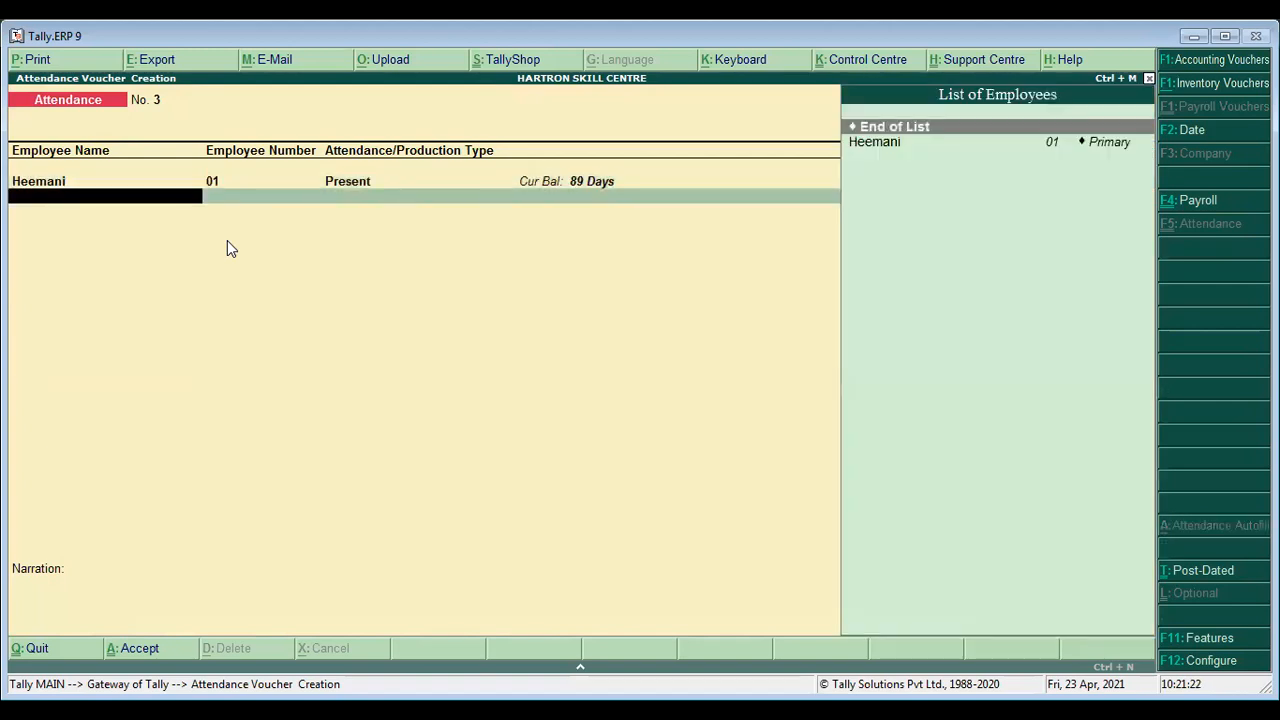
Add a second attendance line for the same employee with 2 days of Earning Leave and end the entries
key("Down")
key("Return")
type("e")
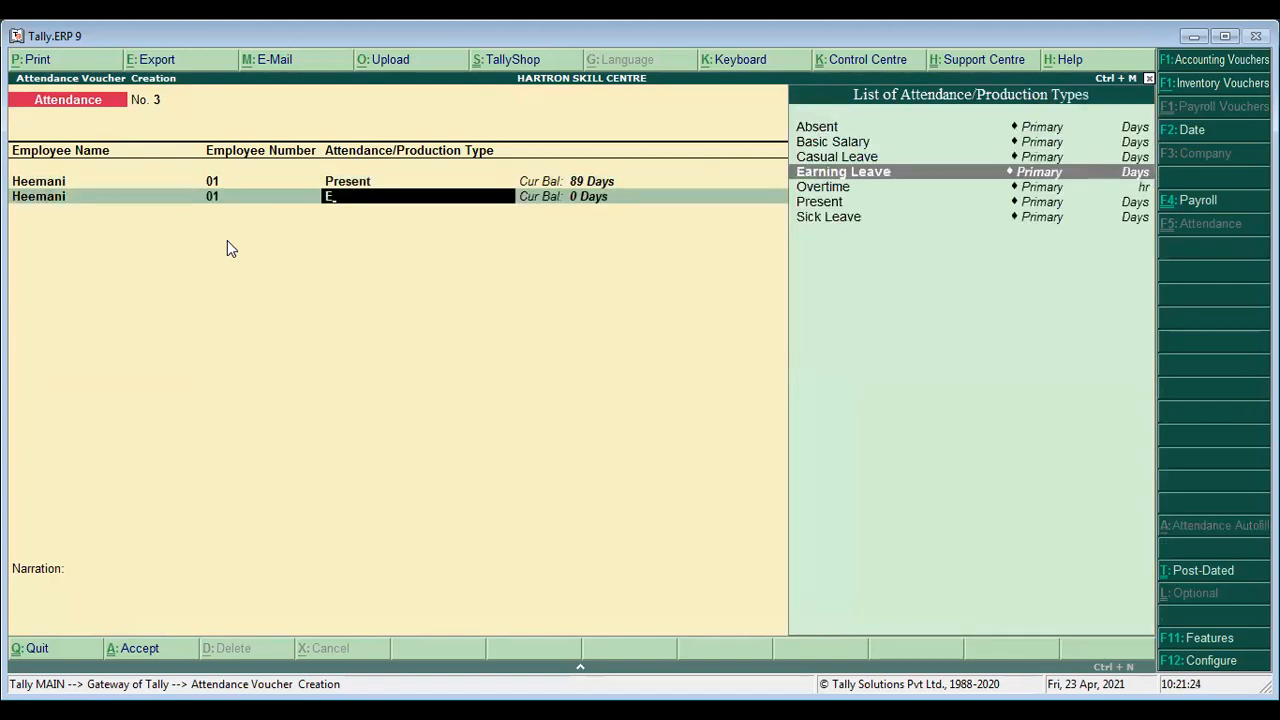
key("Return")
type("2")
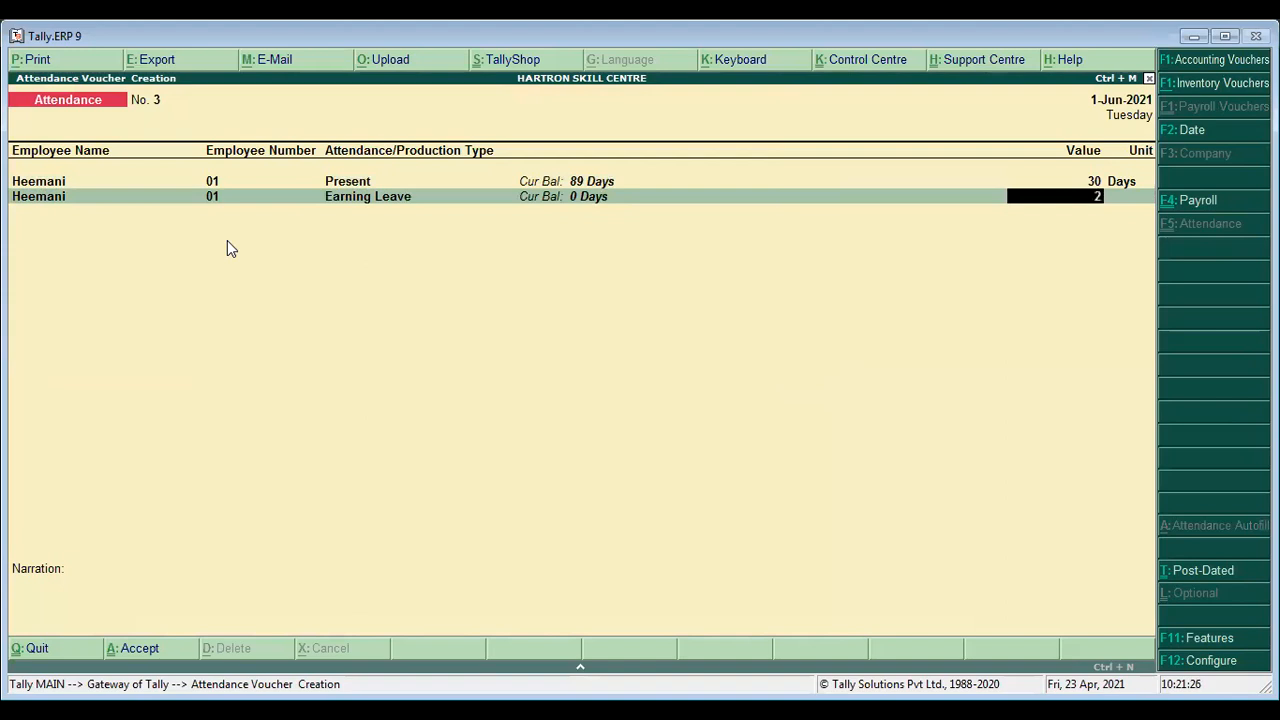
key("Return")
key("Return")
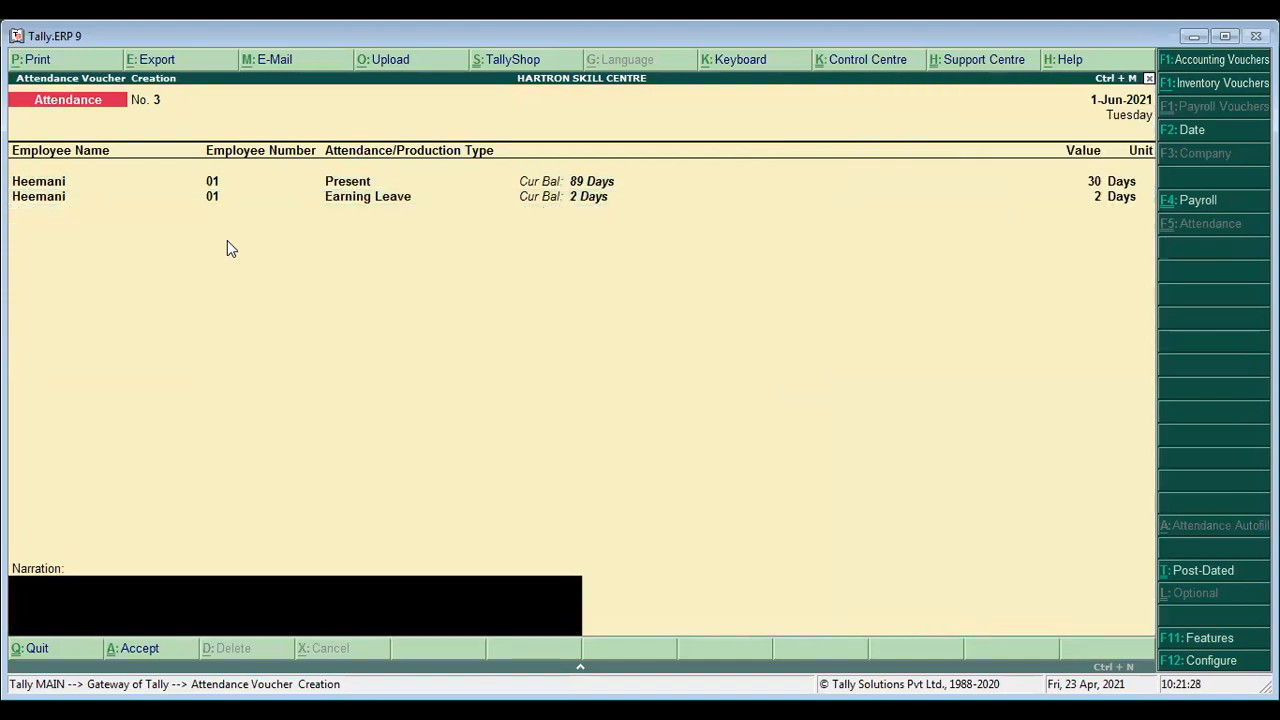
Save the attendance voucher without a narration and switch to a new payroll voucher
key("Return")
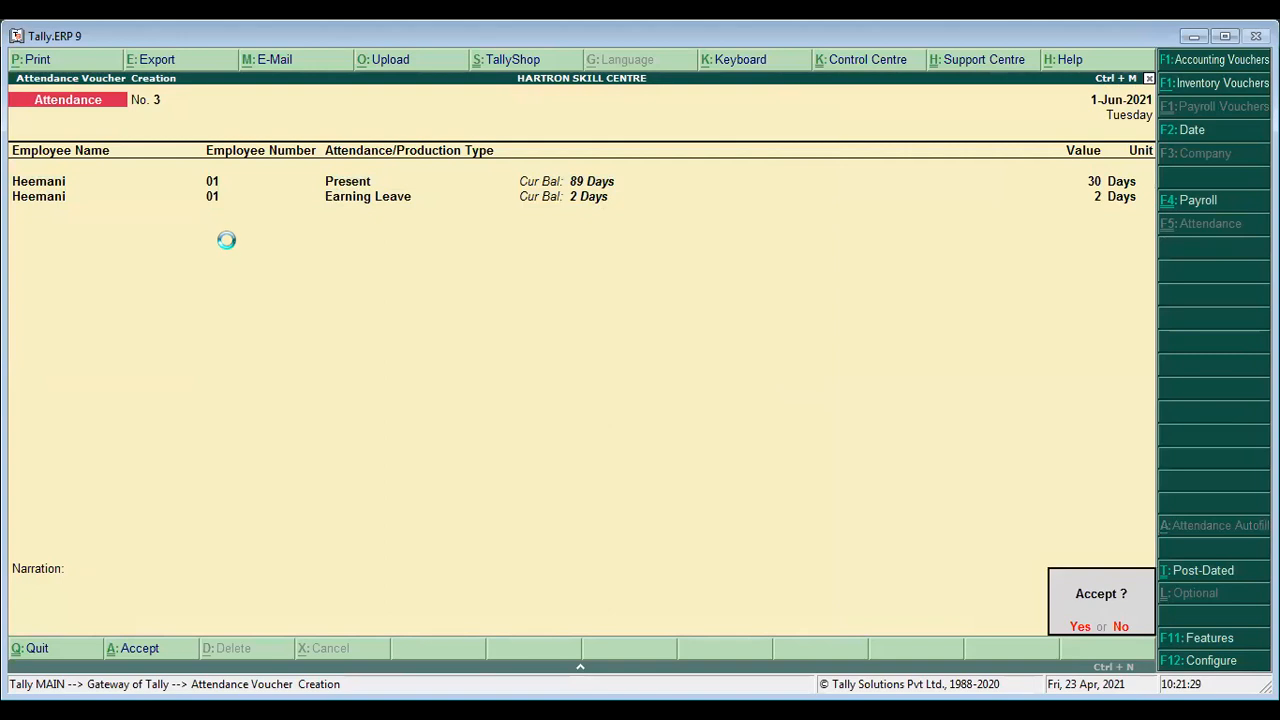
key("Return")
key("ctrl+F4")
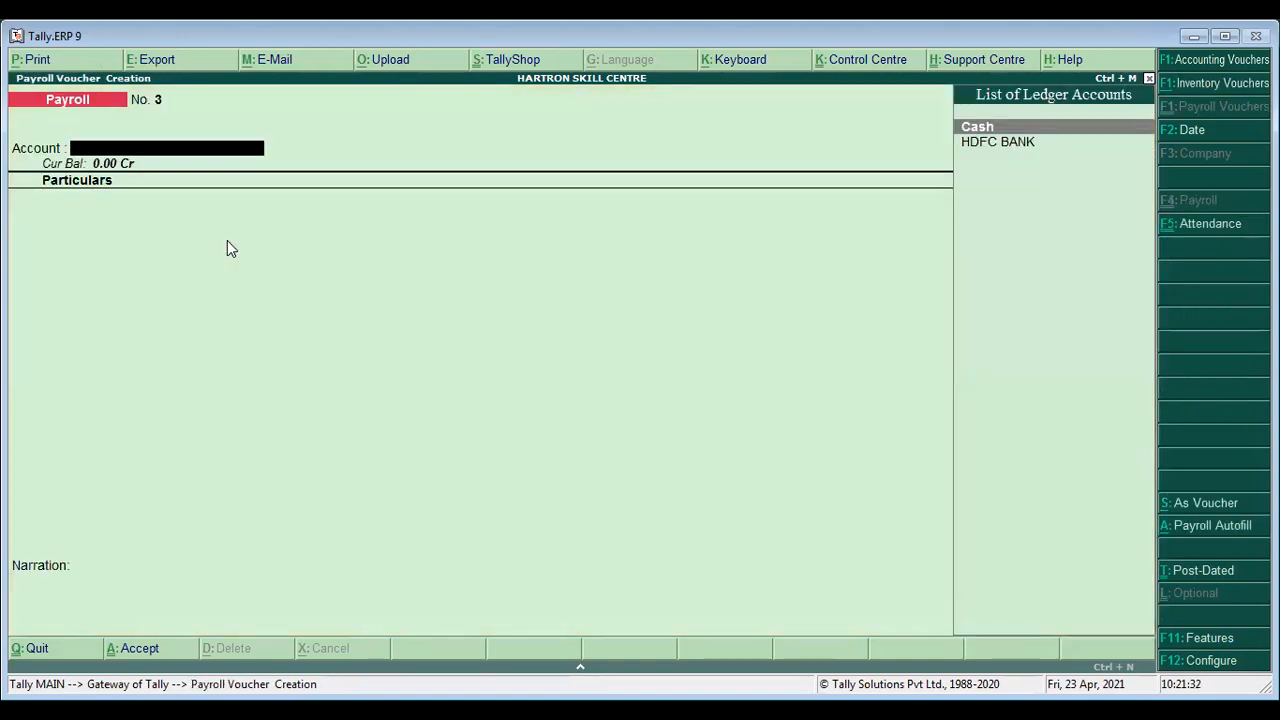
Autofill the payroll voucher with Salary for 1-6-2021 to 1-6-2021 for the employee just given attendance, sorted by Employee Name, through HDFC BANK
key("alt+a")
key("Down")
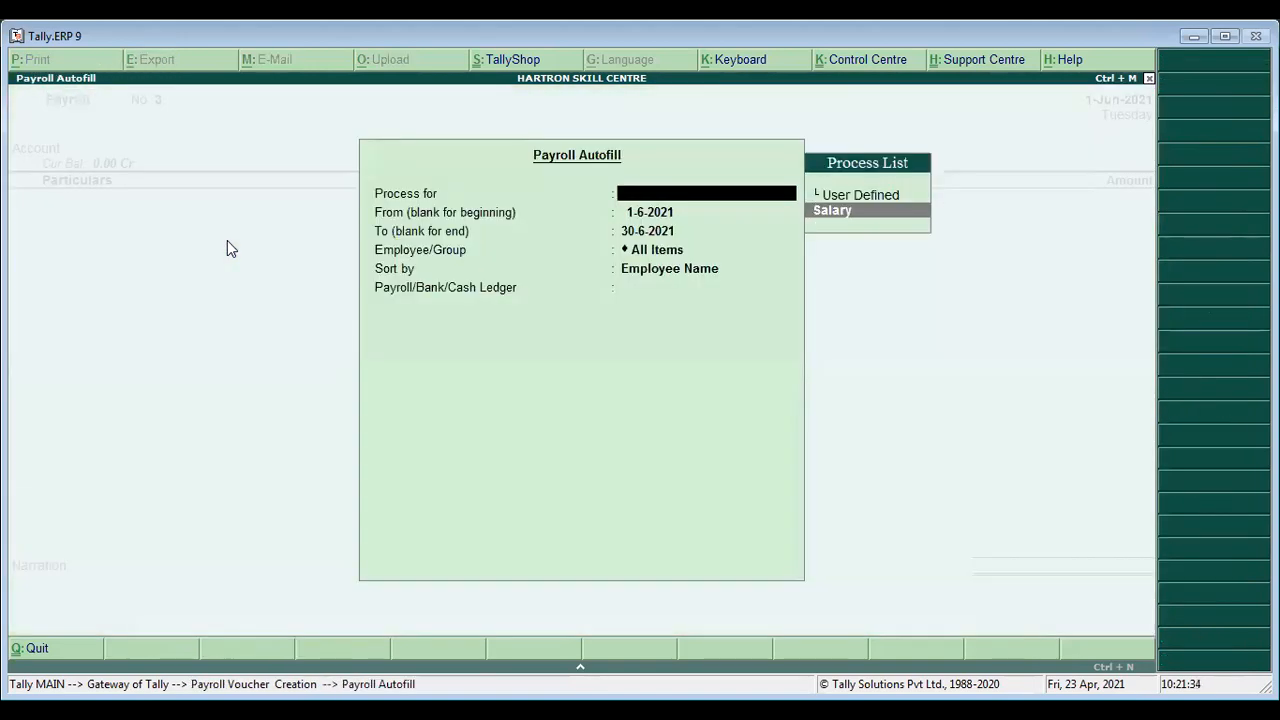
key("Return")
key("Return")
type("1")
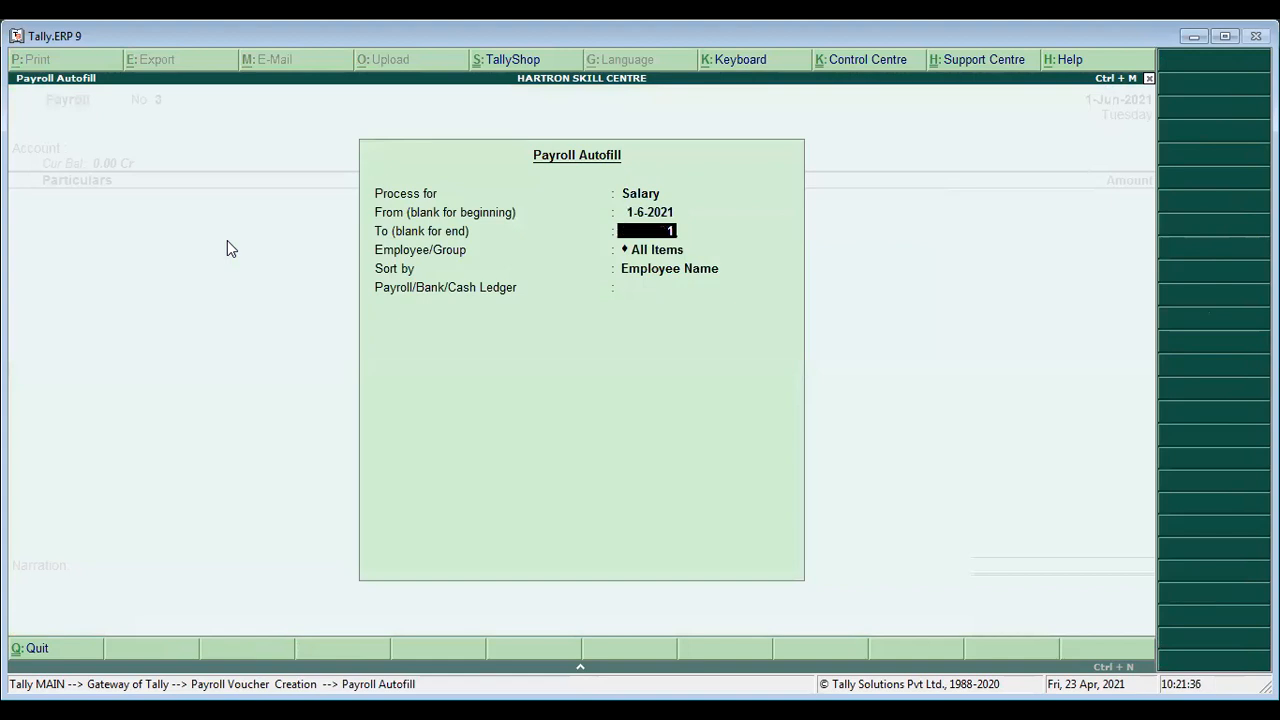
key("Return")
key("Down")
key("Return")
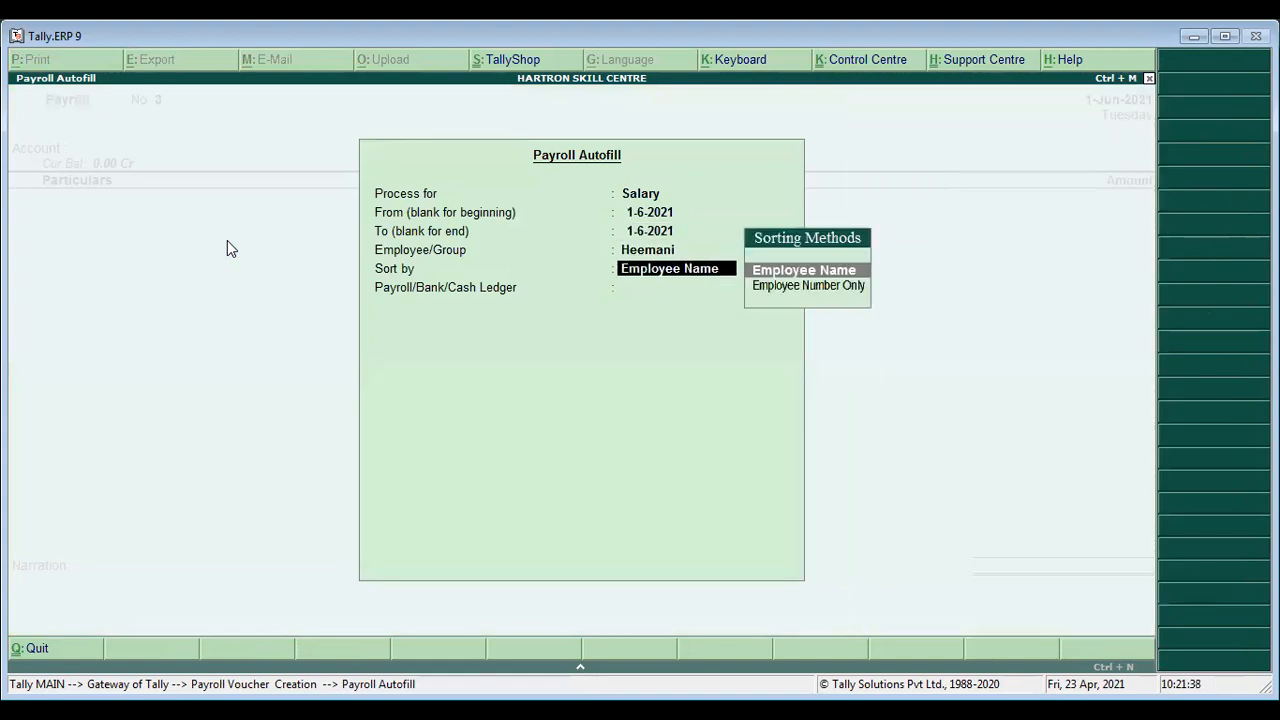
key("Return")
key("Down")
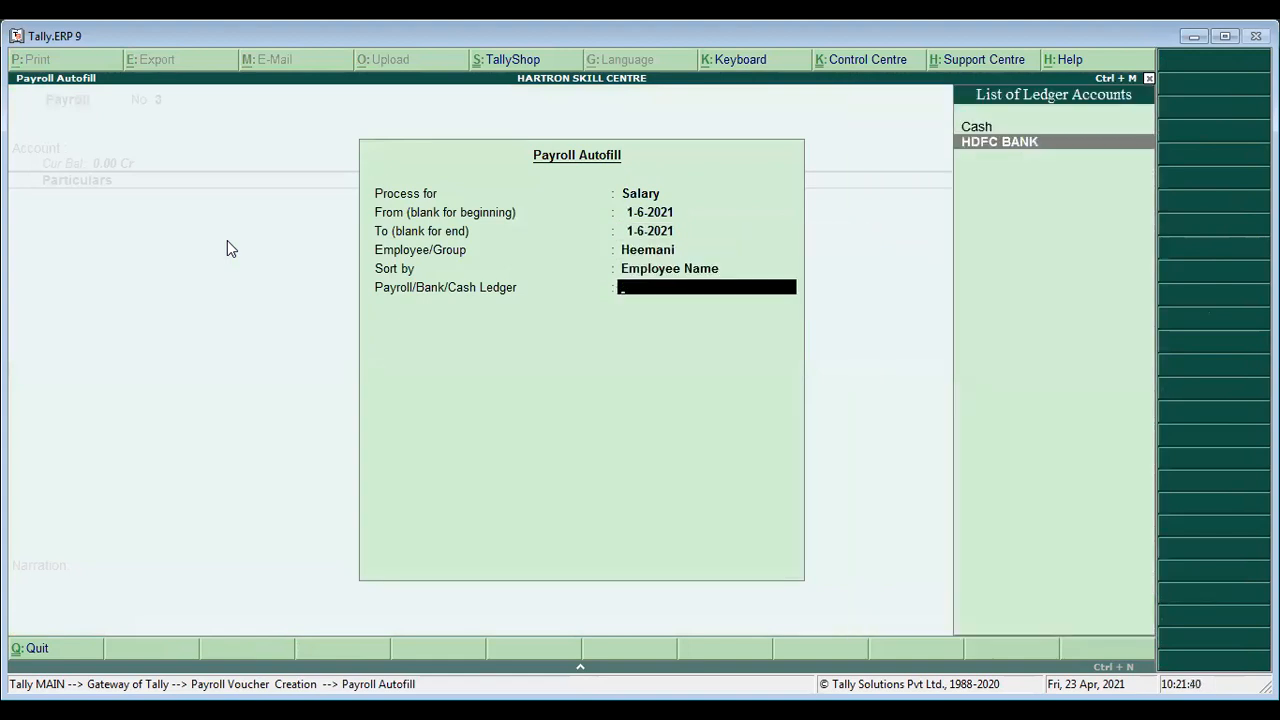
key("Return")
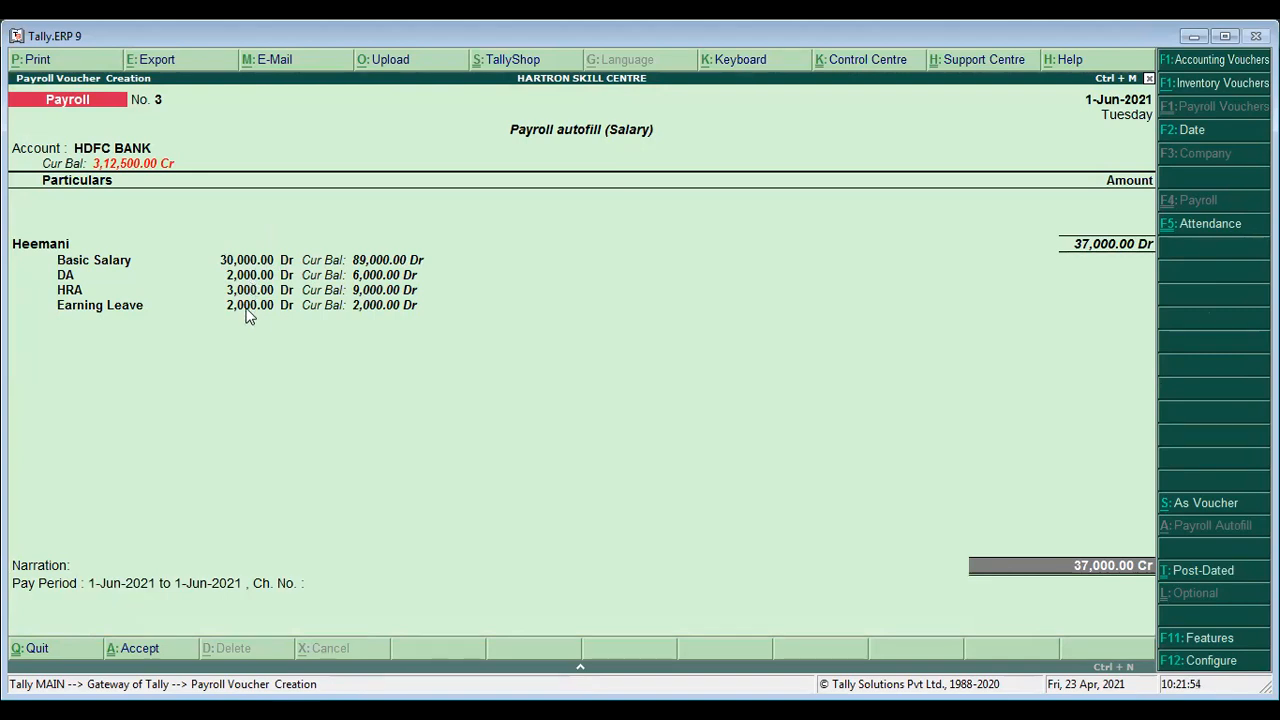
Keep the full Cheque allocation for HDFC BANK dated 1-Jun-2021 and the filled-in narration, and save the payroll voucher
key("Return")
key("Return")
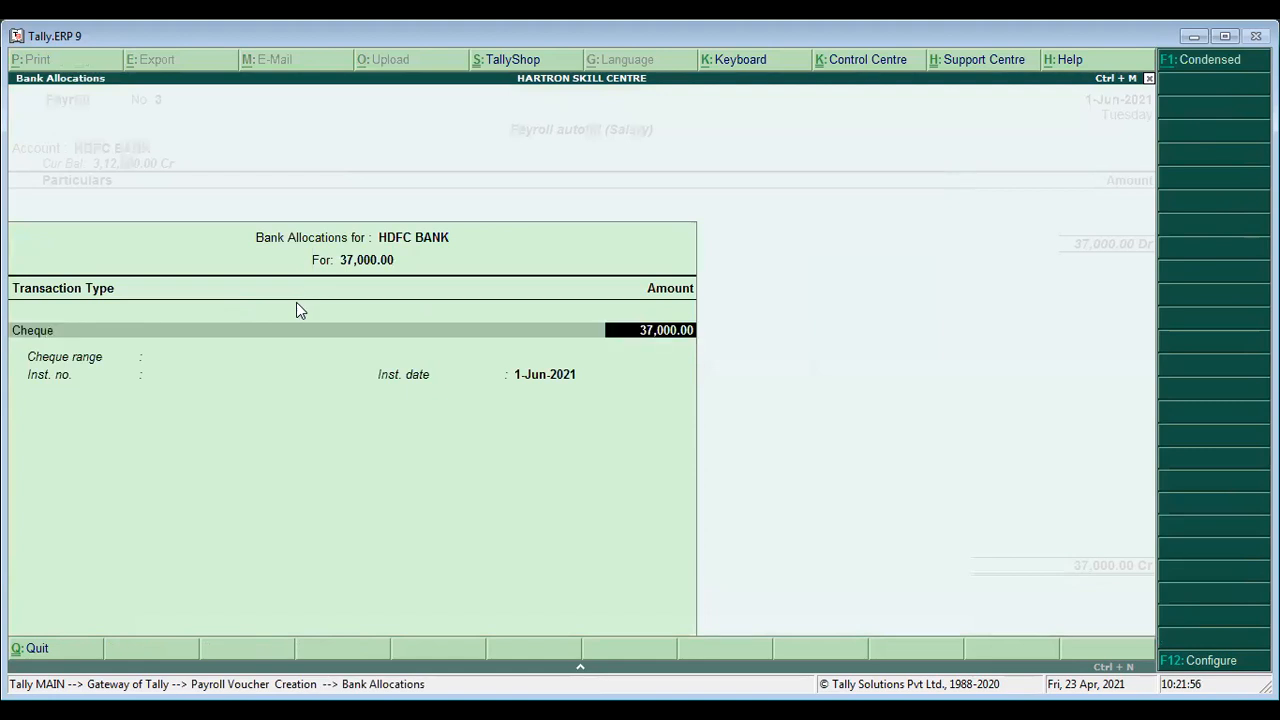
key("Return")
key("Return")
key("Return")
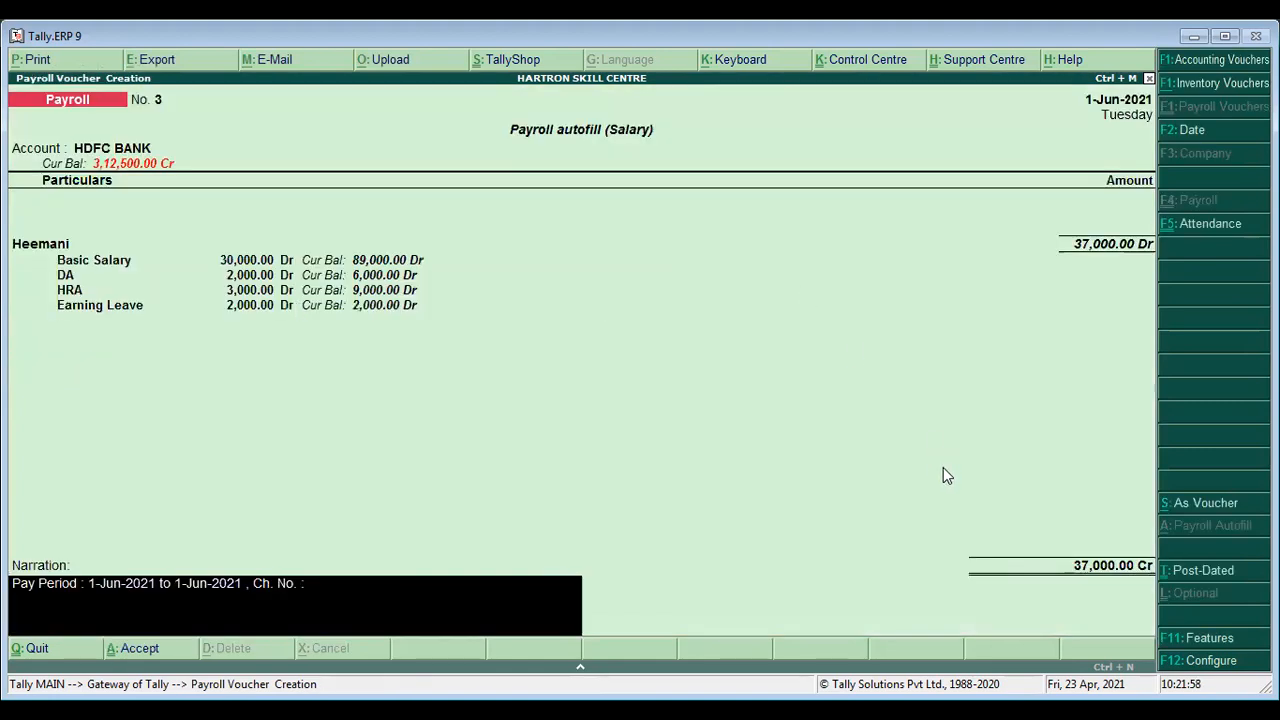
key("Return")
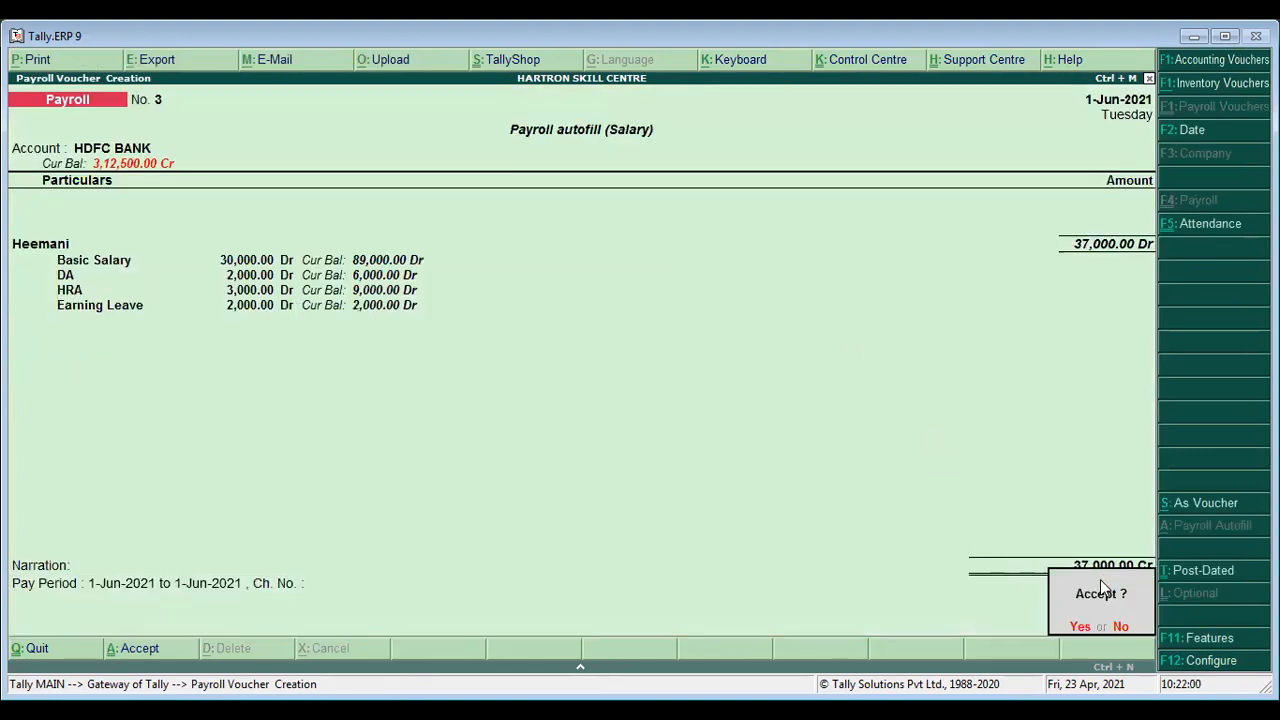
key("Return")
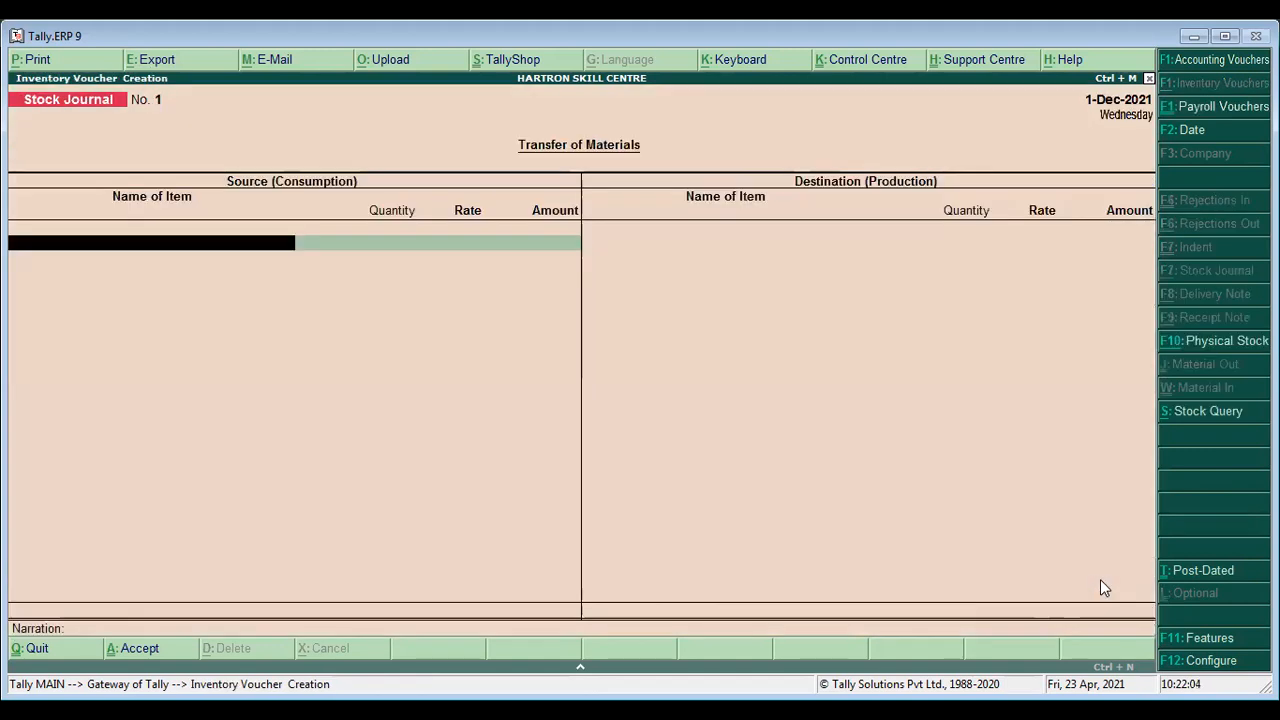
Leave the inventory voucher without recording anything and return to the Gateway of Tally
key("Escape")
key("Return")
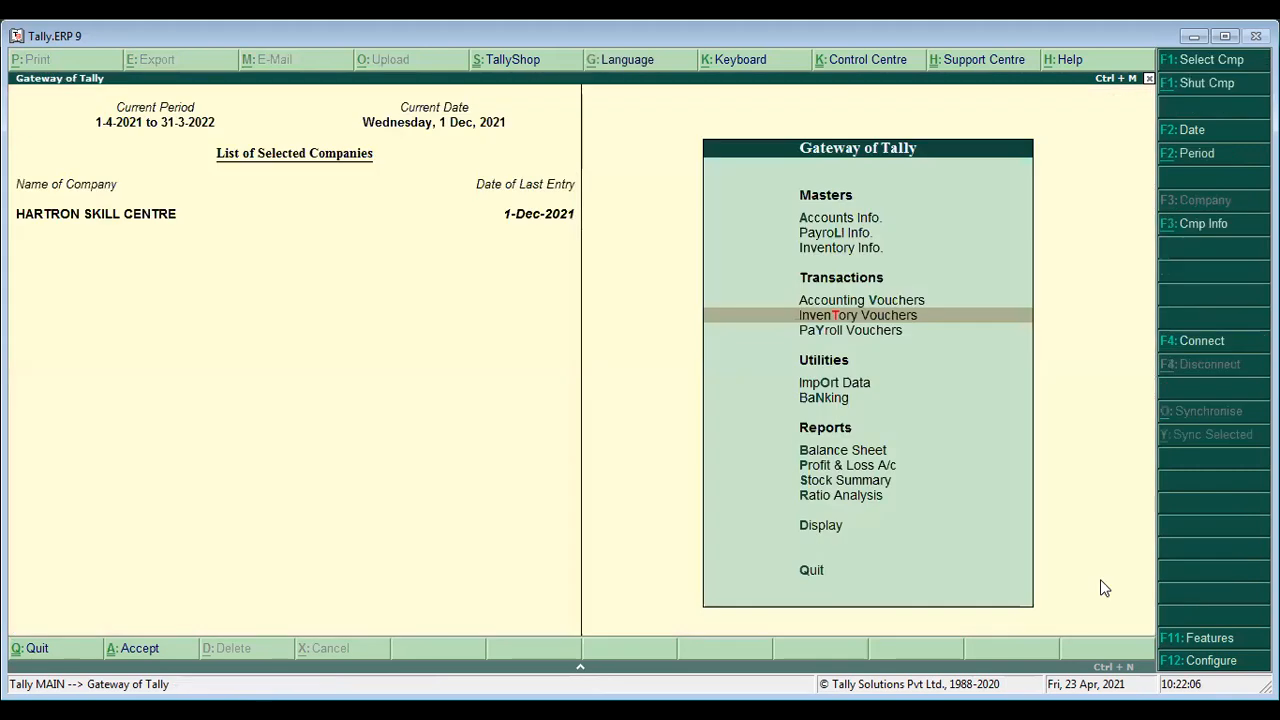
key("Escape")
key("Escape")
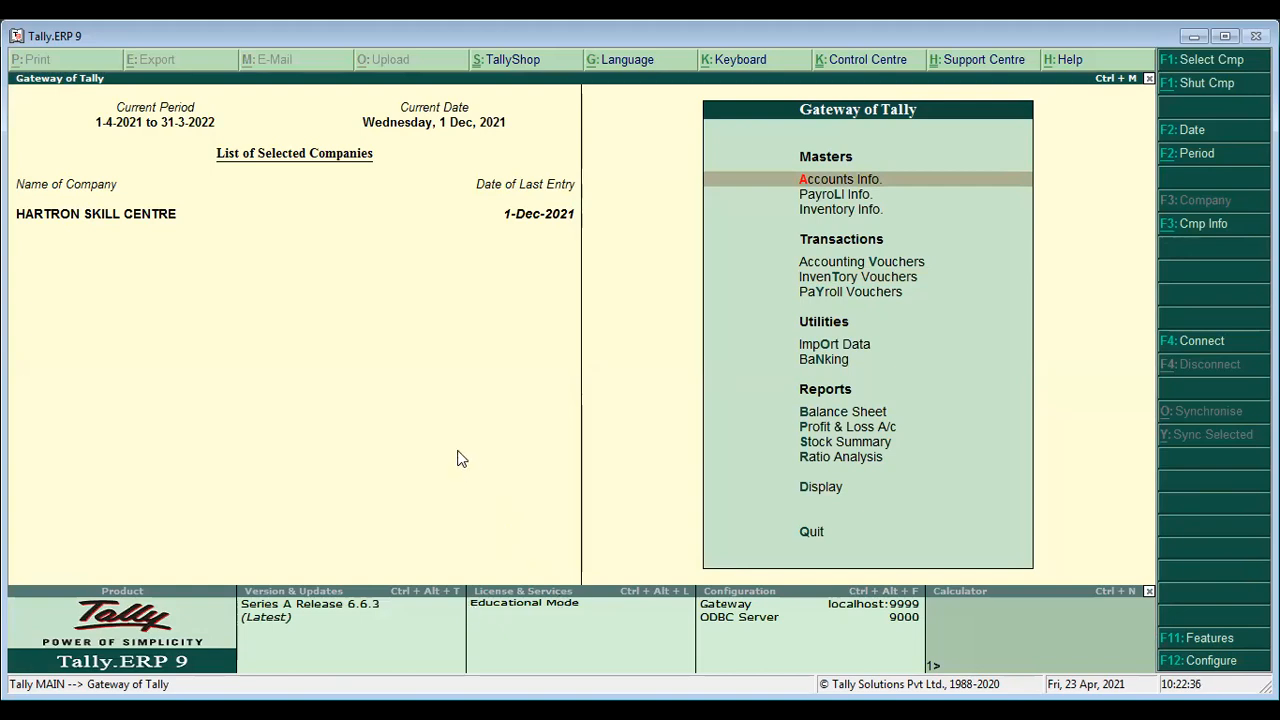
key("Down")
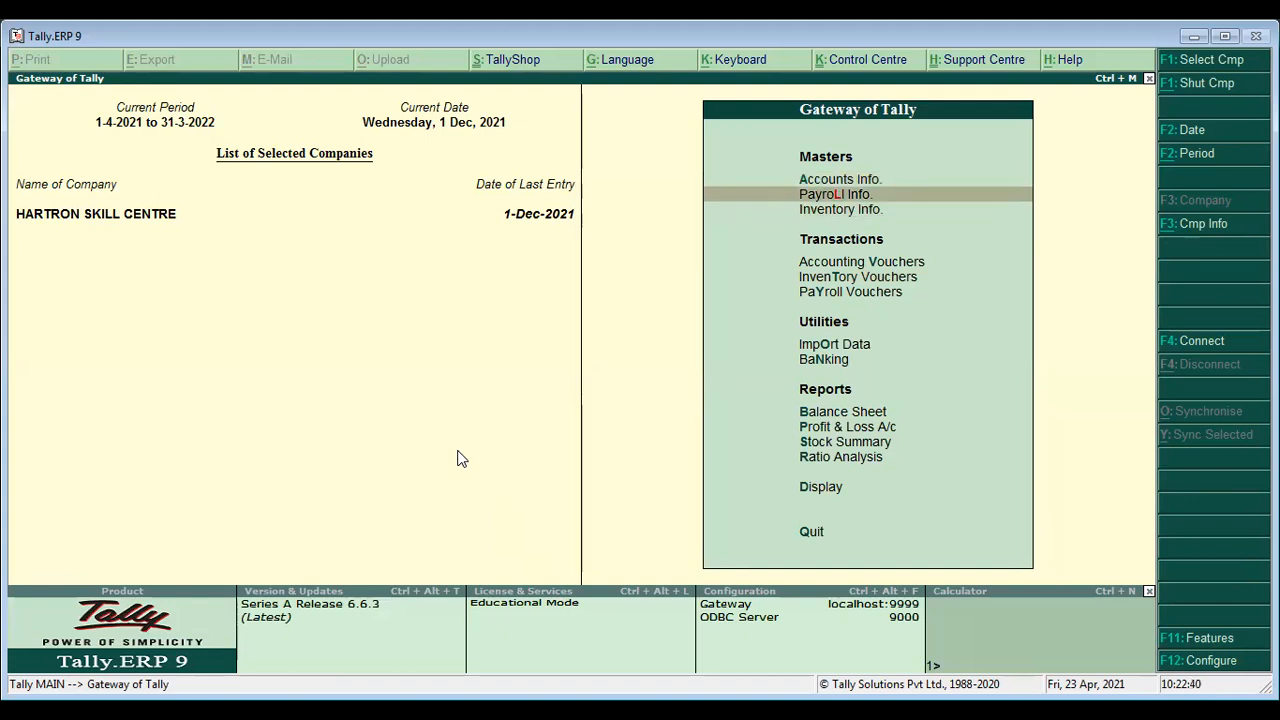
key("Return")
key("Down")
key("Down")
key("Down")
key("Down")
key("Return")
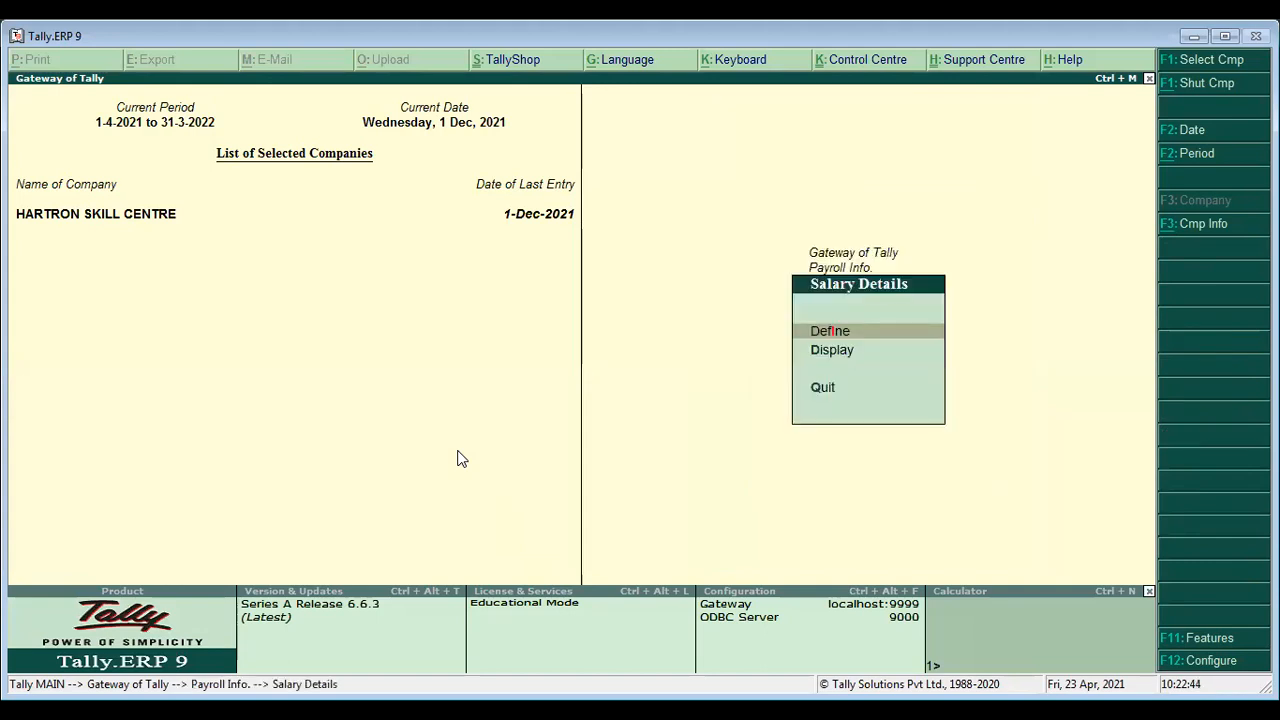
key("Return")
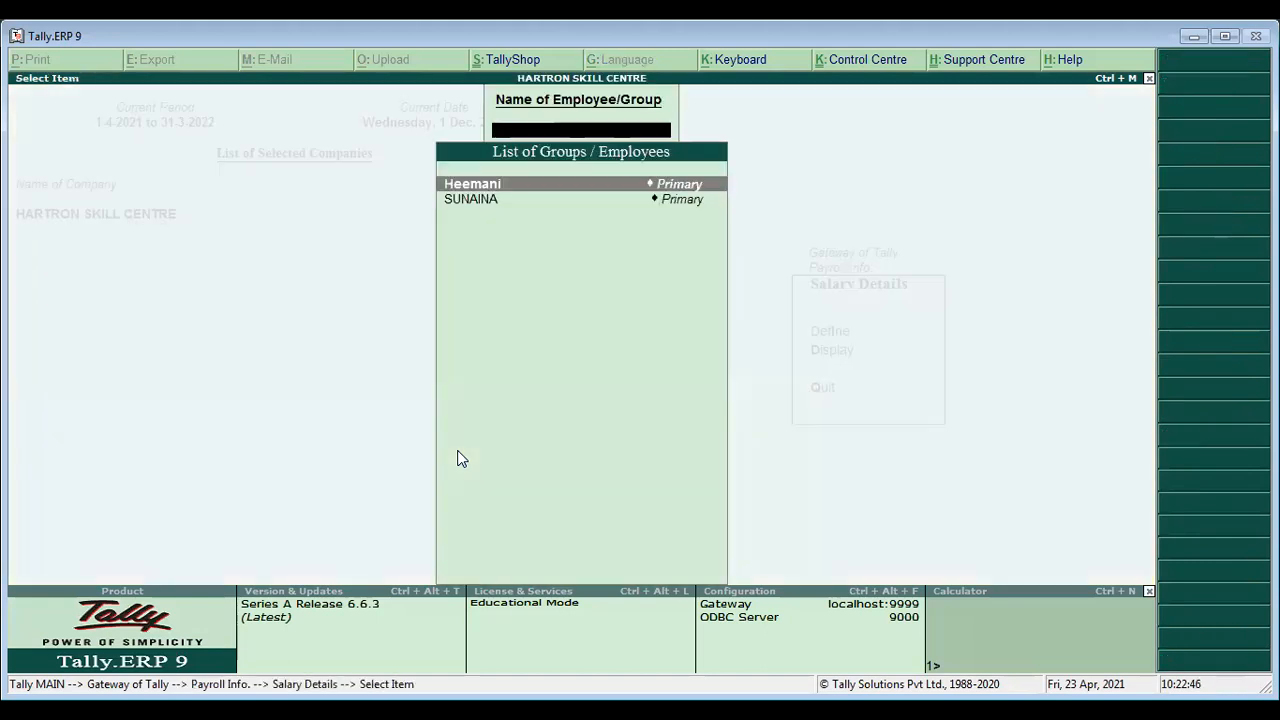
key("Escape")
key("Escape")
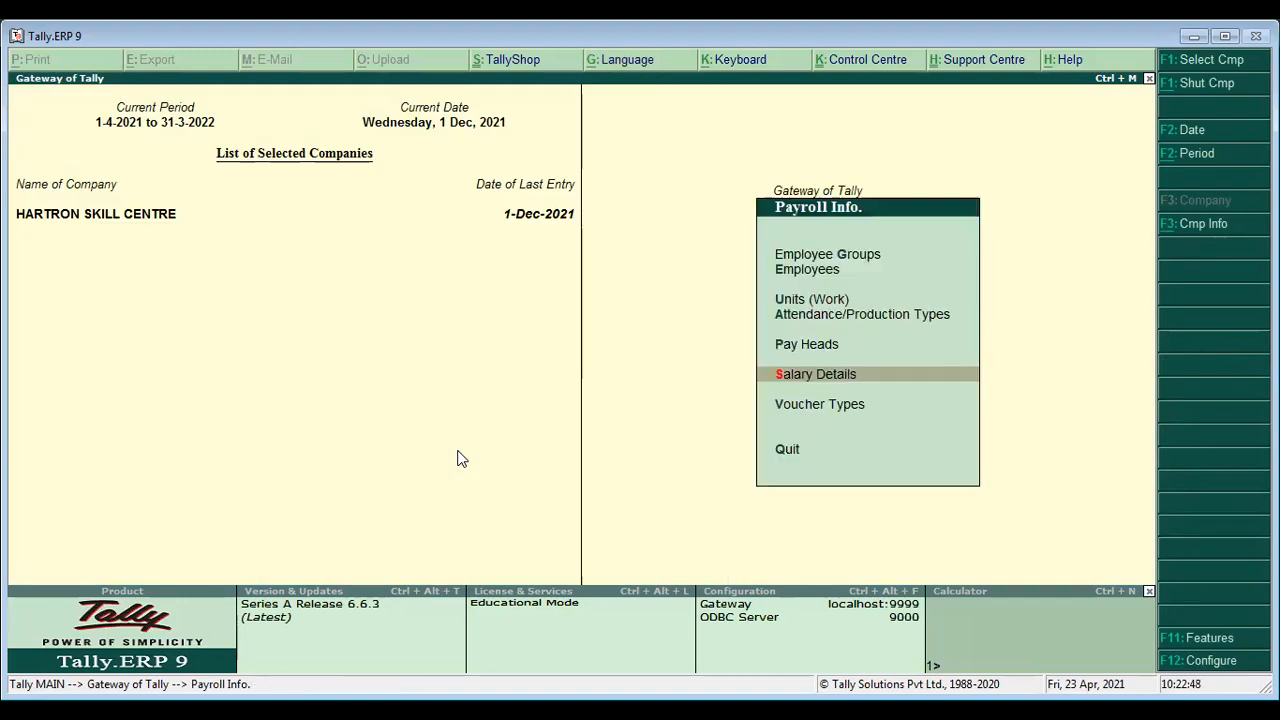
Start a new single employee record in the payroll masters, enter the employee's name, and keep it under Primary without an alias
key("Up")
key("Up")
key("Up")
key("Up")
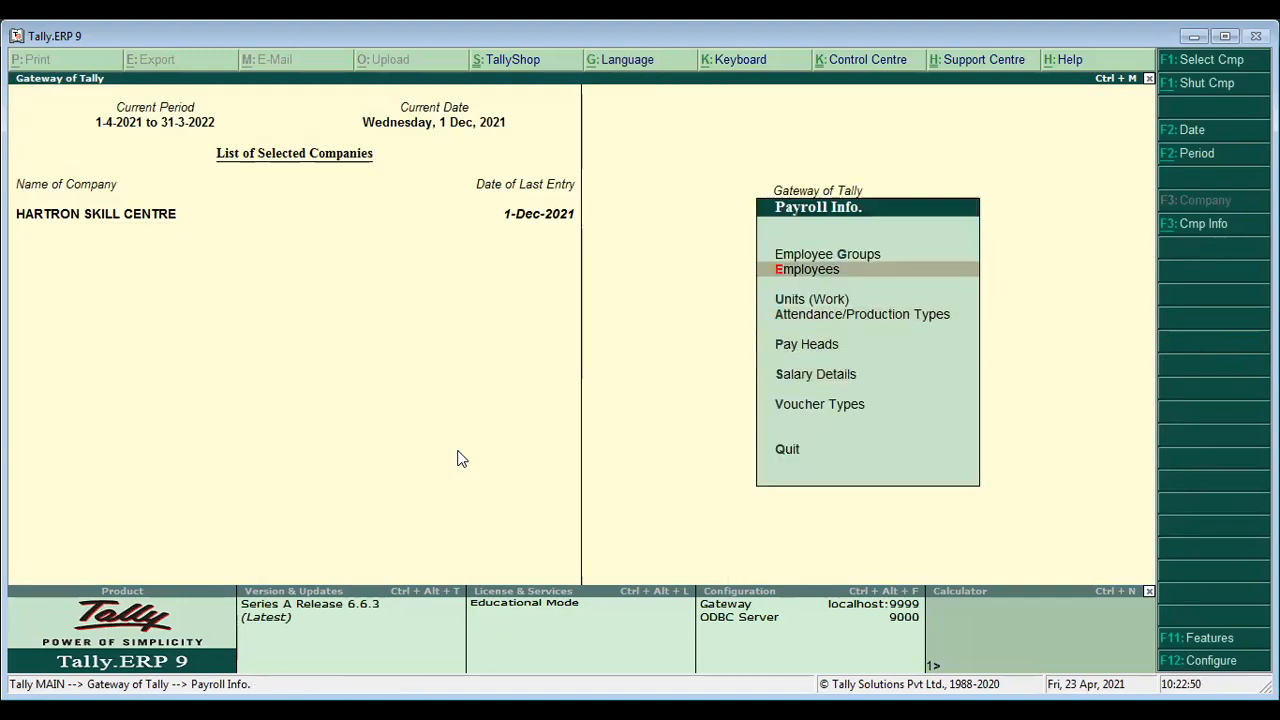
key("Return")
key("Return")
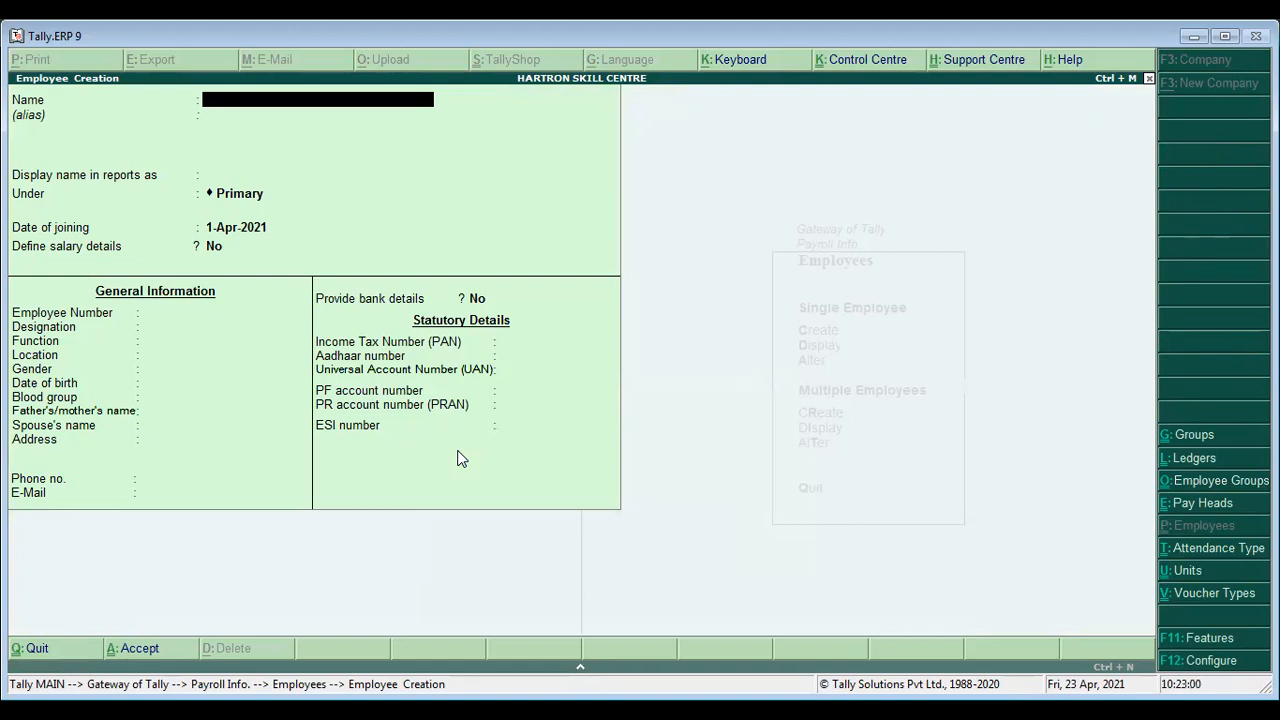
type("Mrs. Paramjeet")
key("Return")
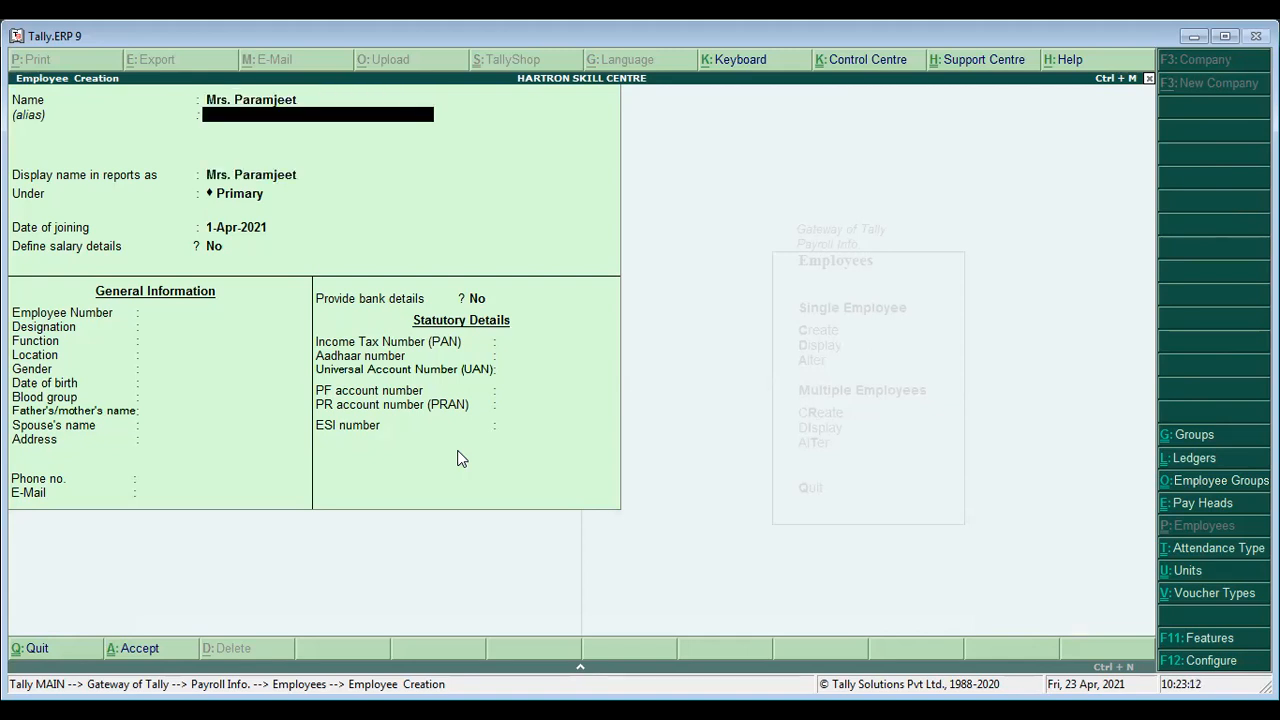
key("Return")
key("Return")
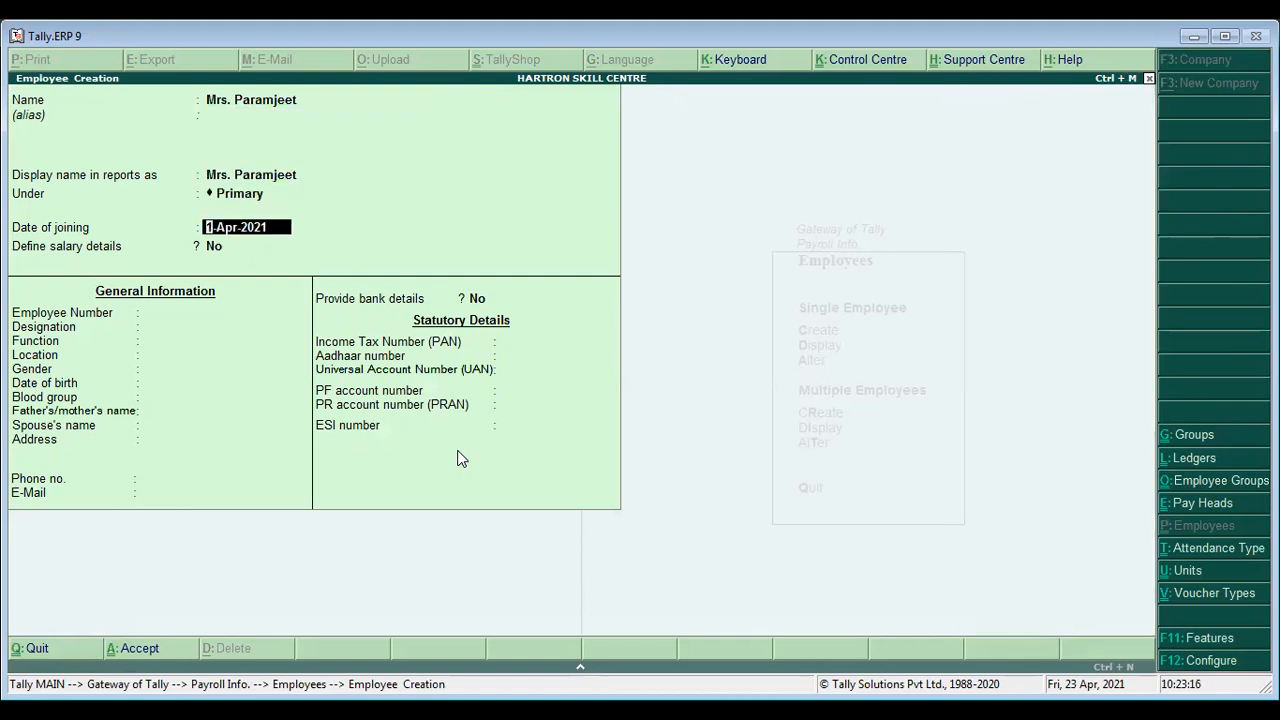
key("Return")
key("Return")
key("Return")
key("Return")
key("Return")
key("Return")
key("Return")
key("Return")
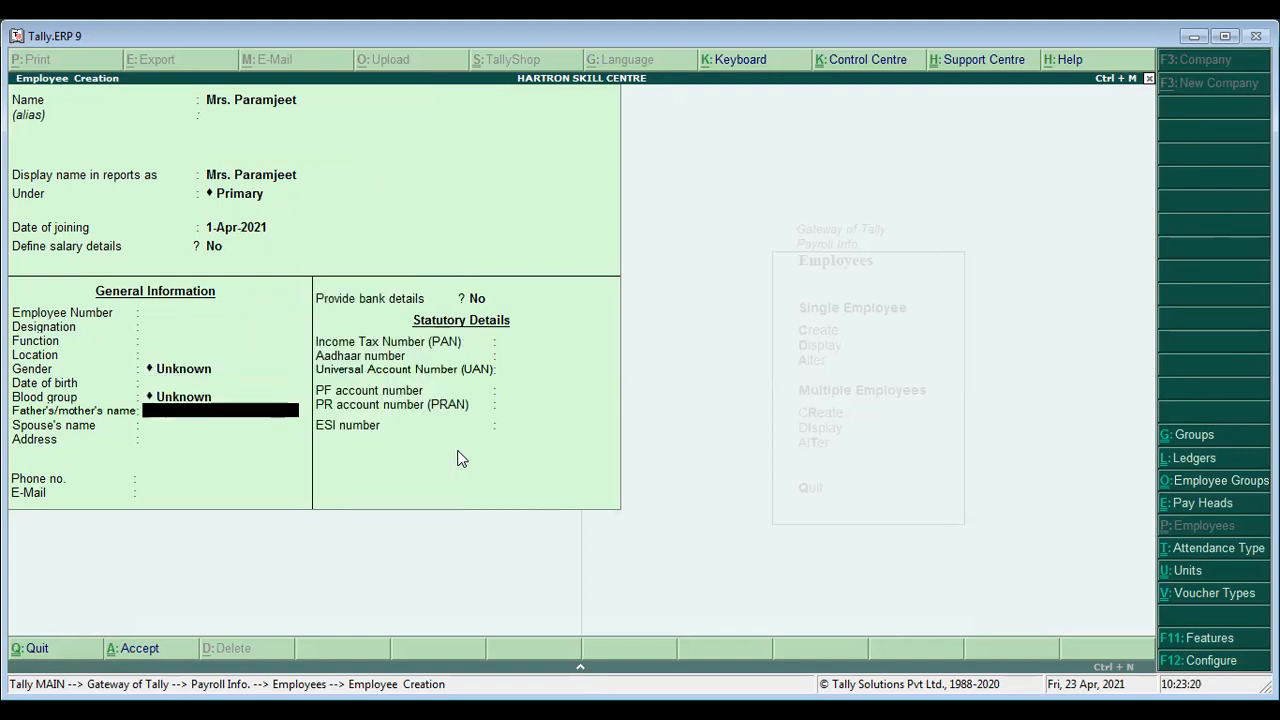
key("Up")
key("Up")
key("Up")
key("Up")
key("Up")
key("Up")
key("Up")
key("Up")
key("Up")
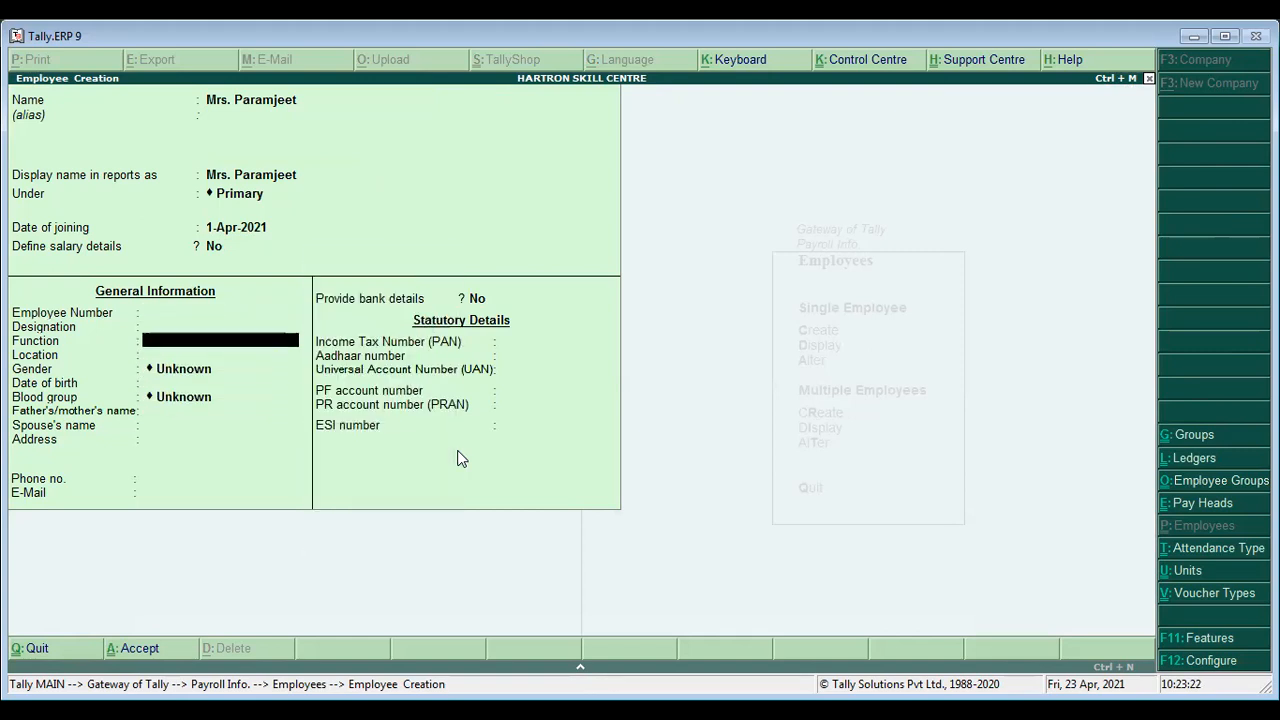
key("Return")
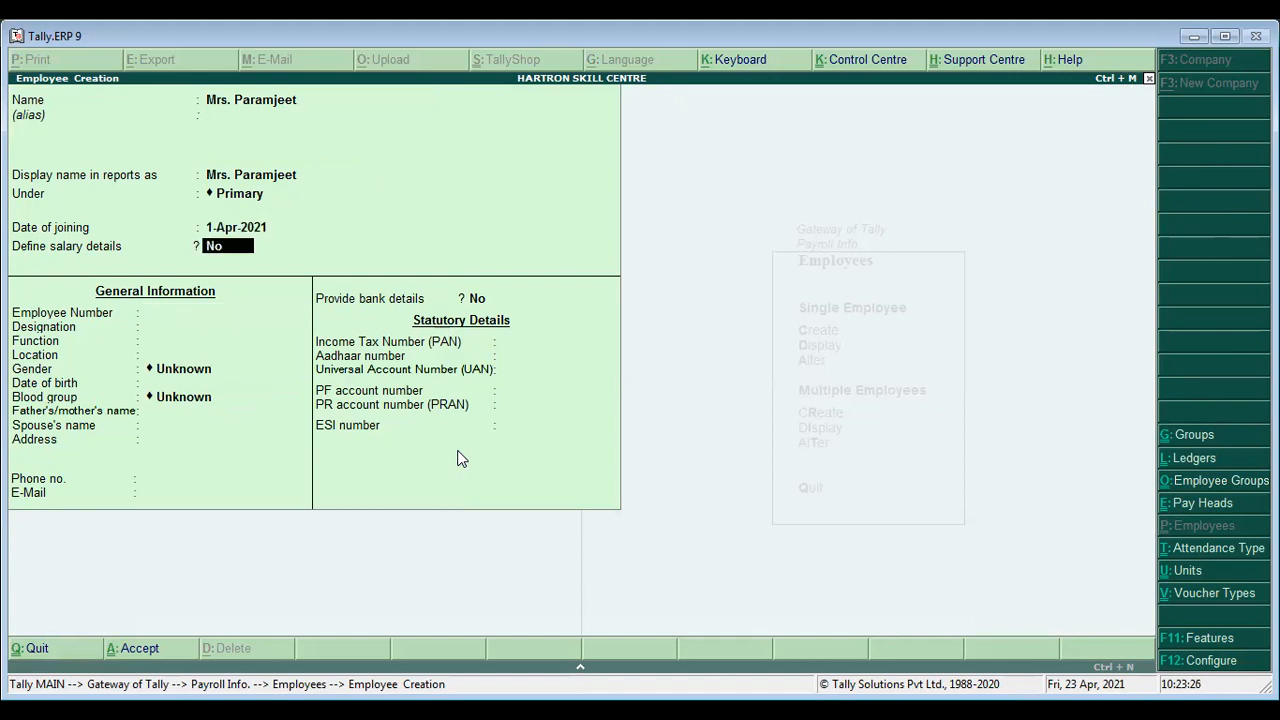
Keep salary details and bank details at No, leave the general and statutory fields unfilled, and save the employee, returning to the Gateway of Tally
key("Return")
key("Return")
key("Return")
key("Return")
key("Return")
key("Return")
key("Return")
key("Return")
key("Return")
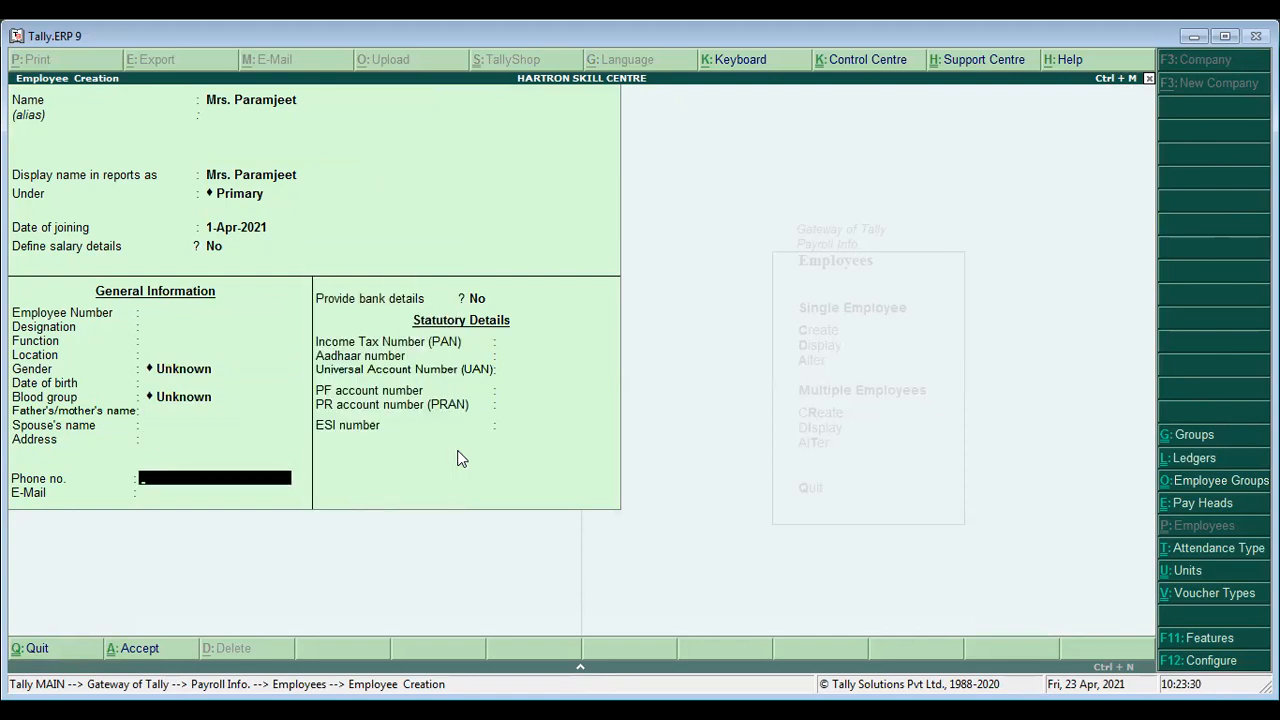
key("Return")
key("Return")
key("Return")
key("Return")
key("Return")
key("Return")
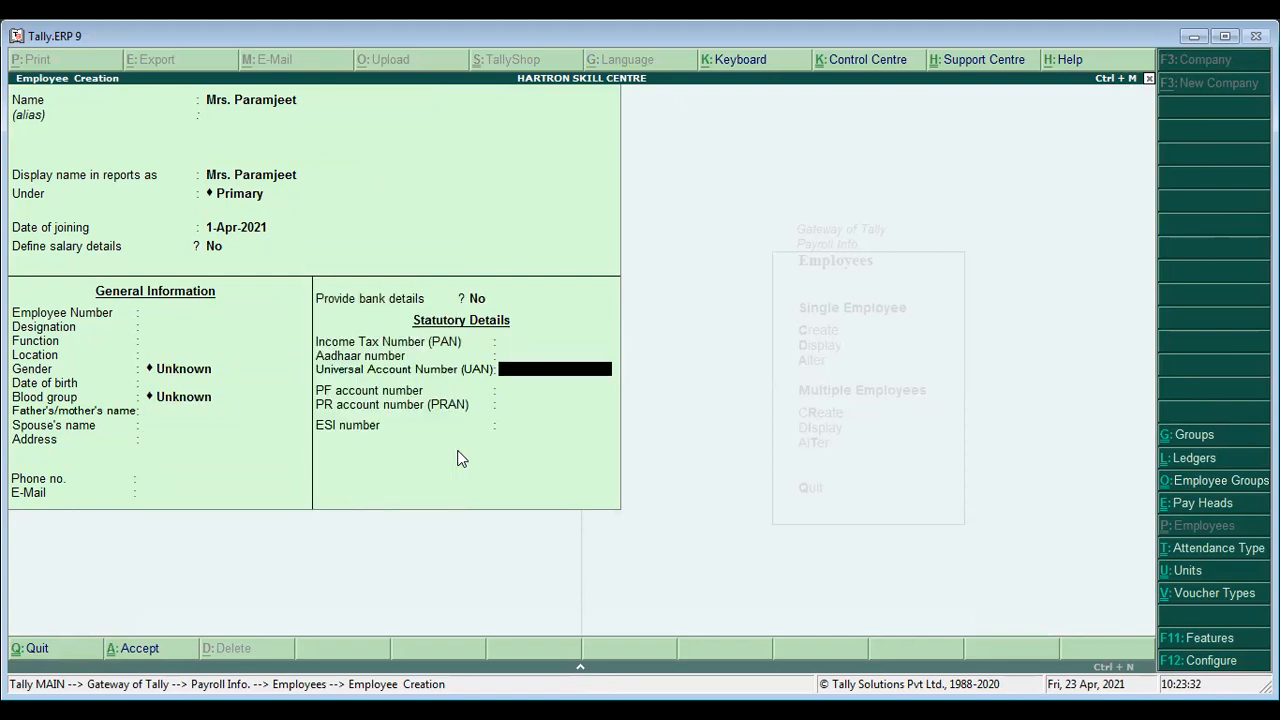
key("Return")
key("Return")
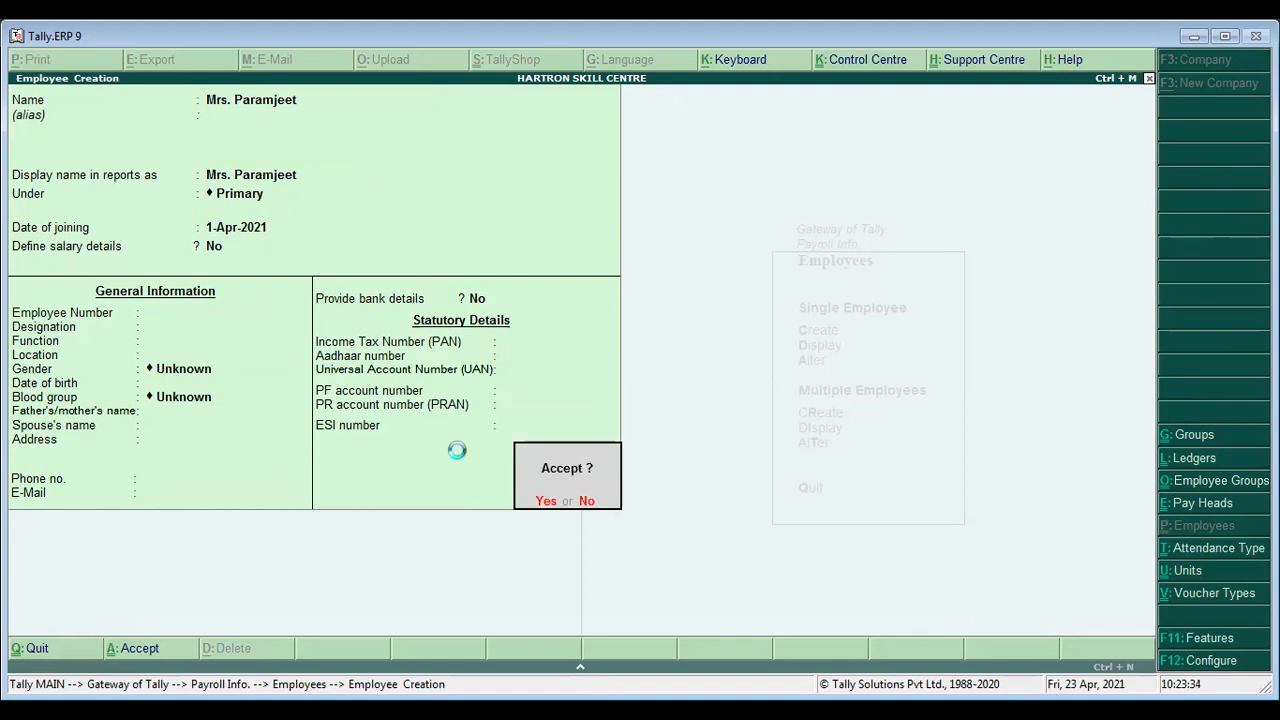
key("Return")
key("Escape")
key("Return")
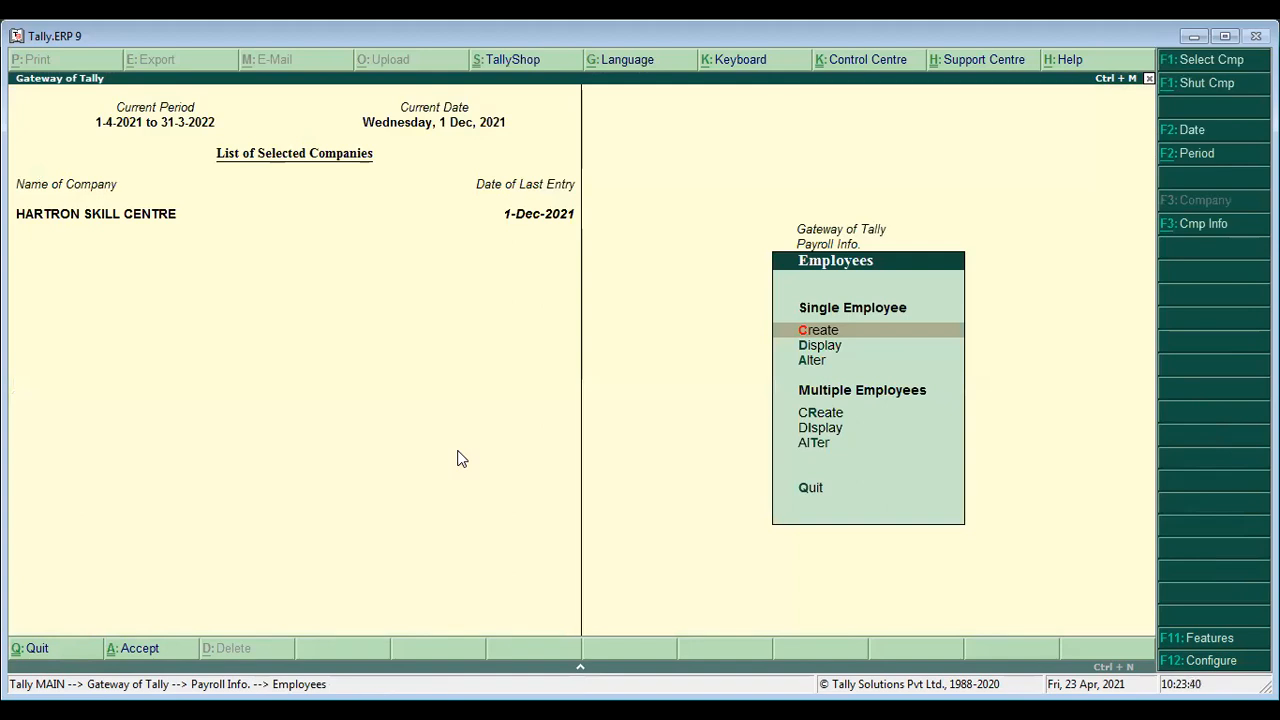
key("Escape")
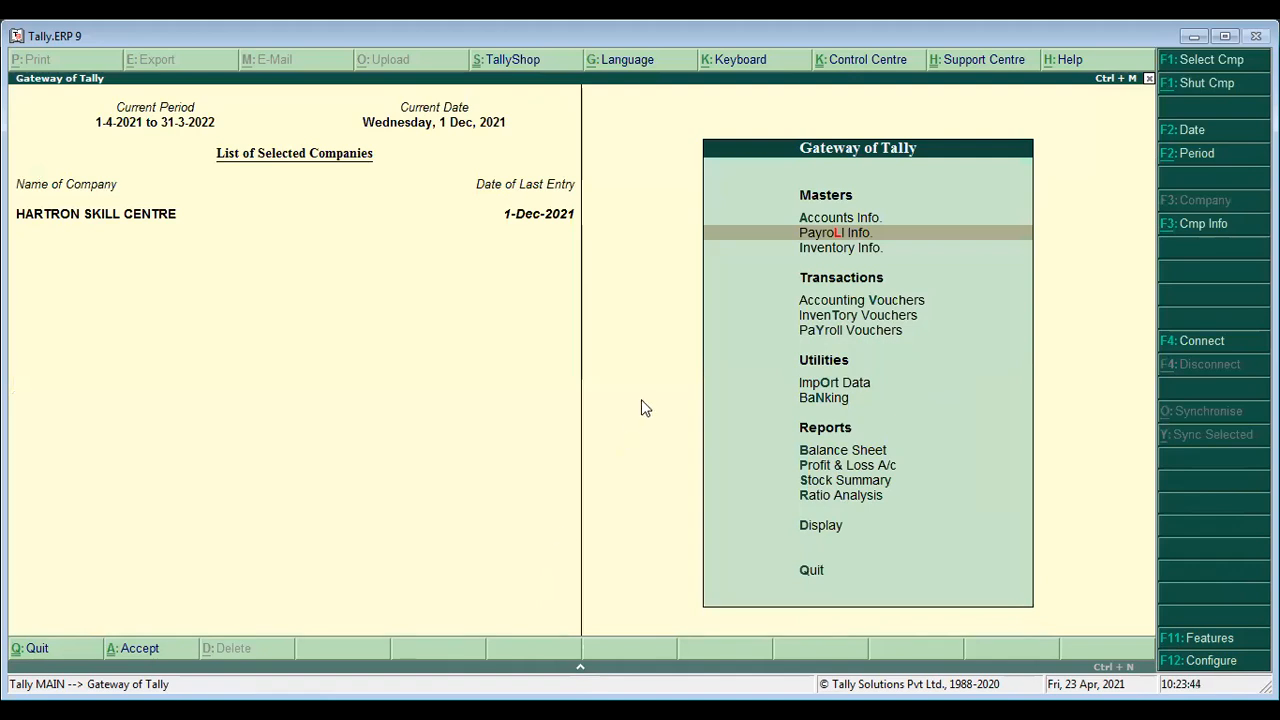
Start defining salary details for the newly created employee, effective from 1-Apr-2021
key("Down")
key("Down")
key("Up")
key("Up")
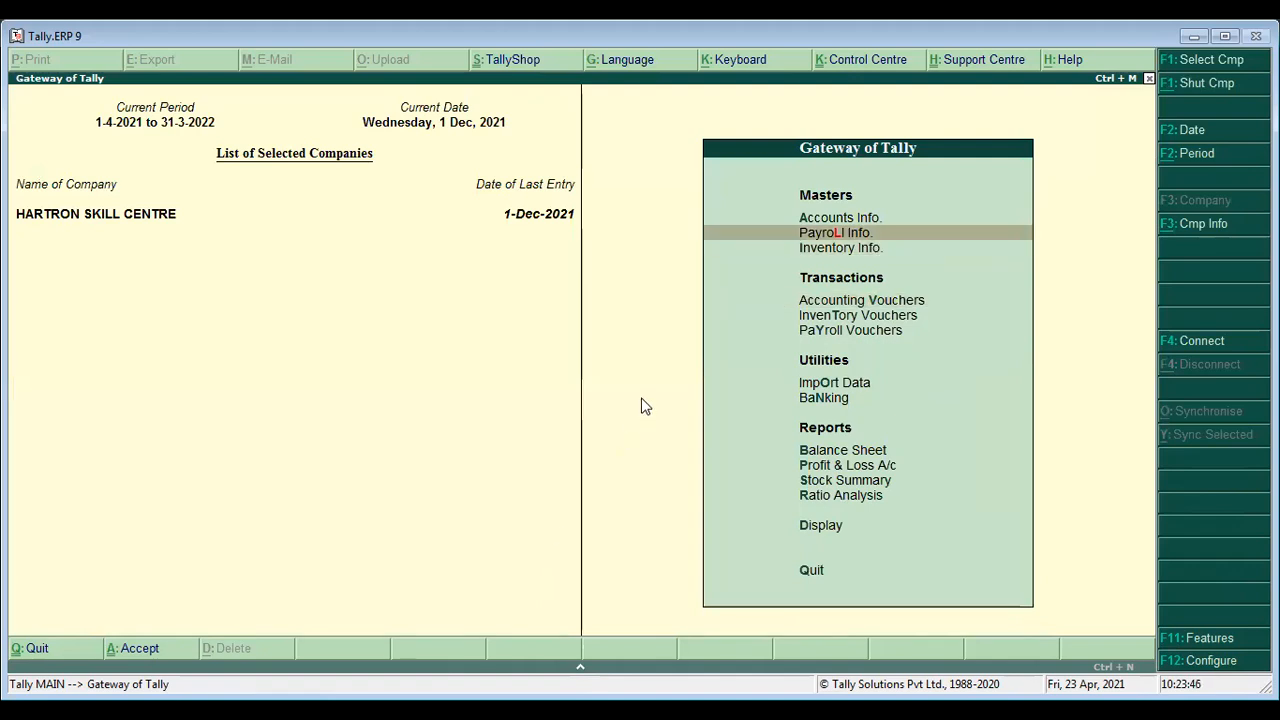
key("Return")
key("Down")
key("Down")
key("Down")
key("Down")
key("Down")
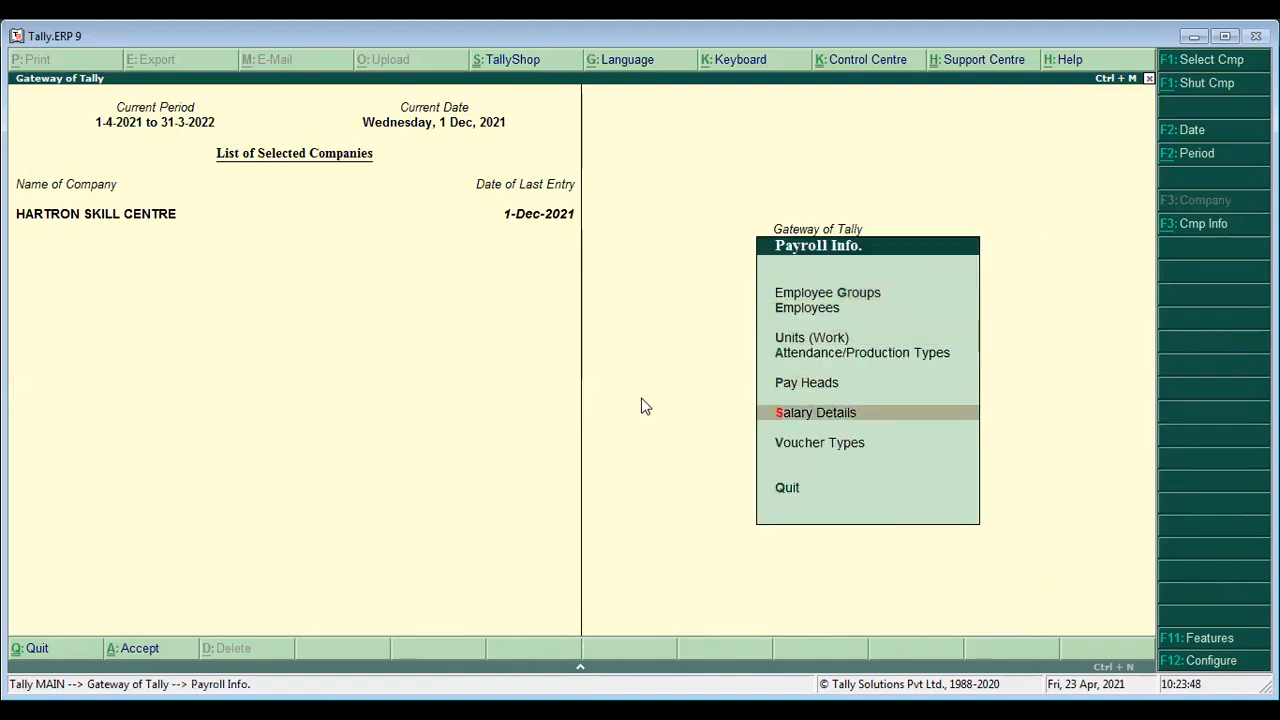
key("Return")
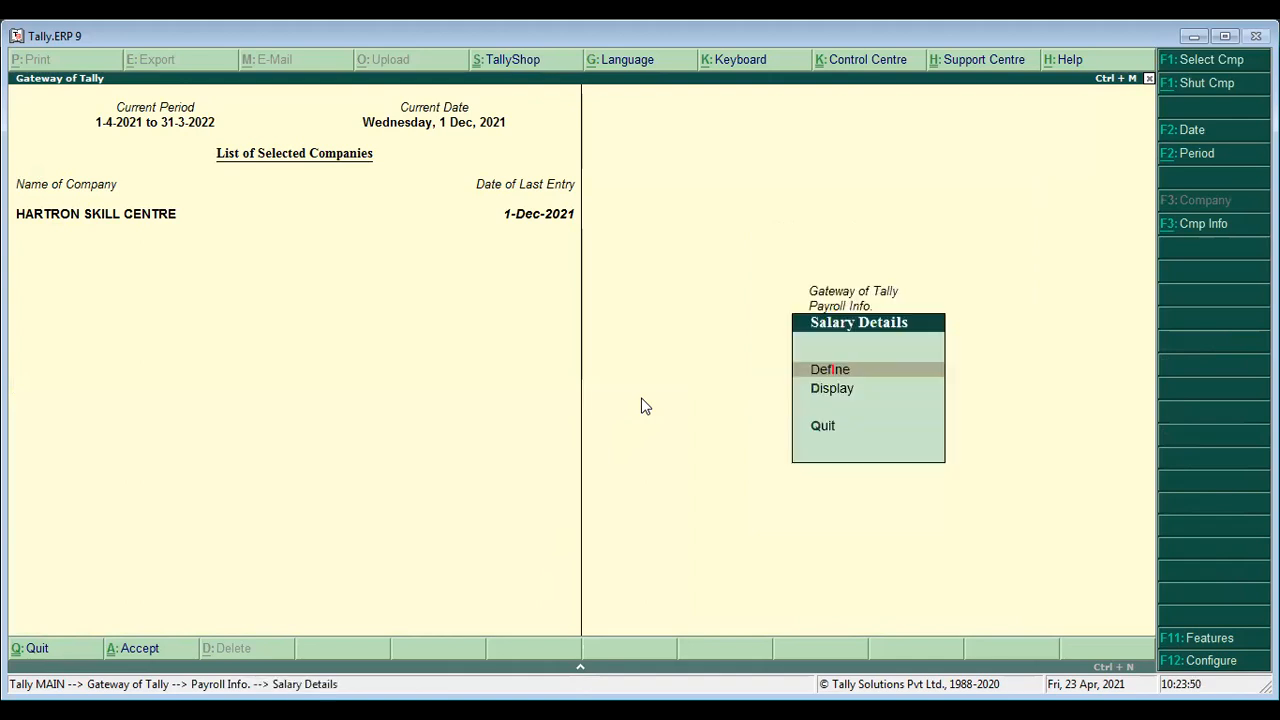
key("Return")
key("Down")
key("Down")
key("Up")
key("Return")
type("1/4")
key("Return")
Add the Basic Salary pay head to the employee's salary details at a rate of 2,000 per day
key("Down")
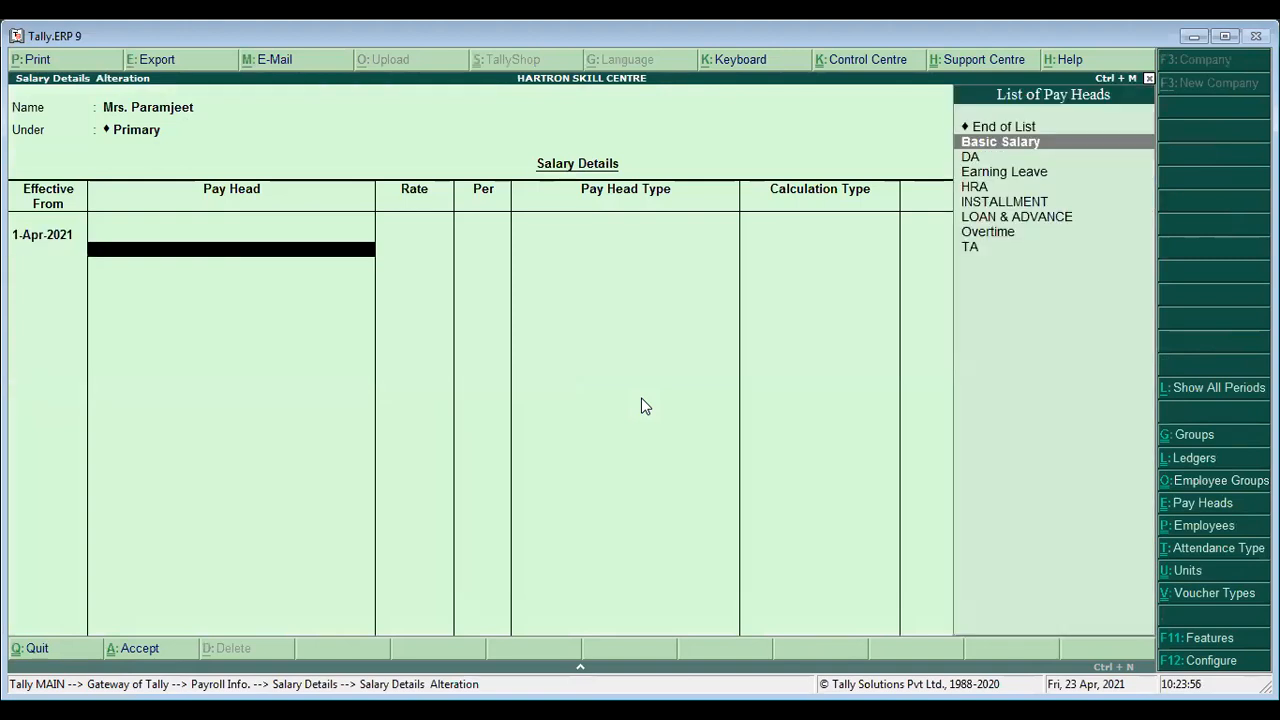
key("Return")
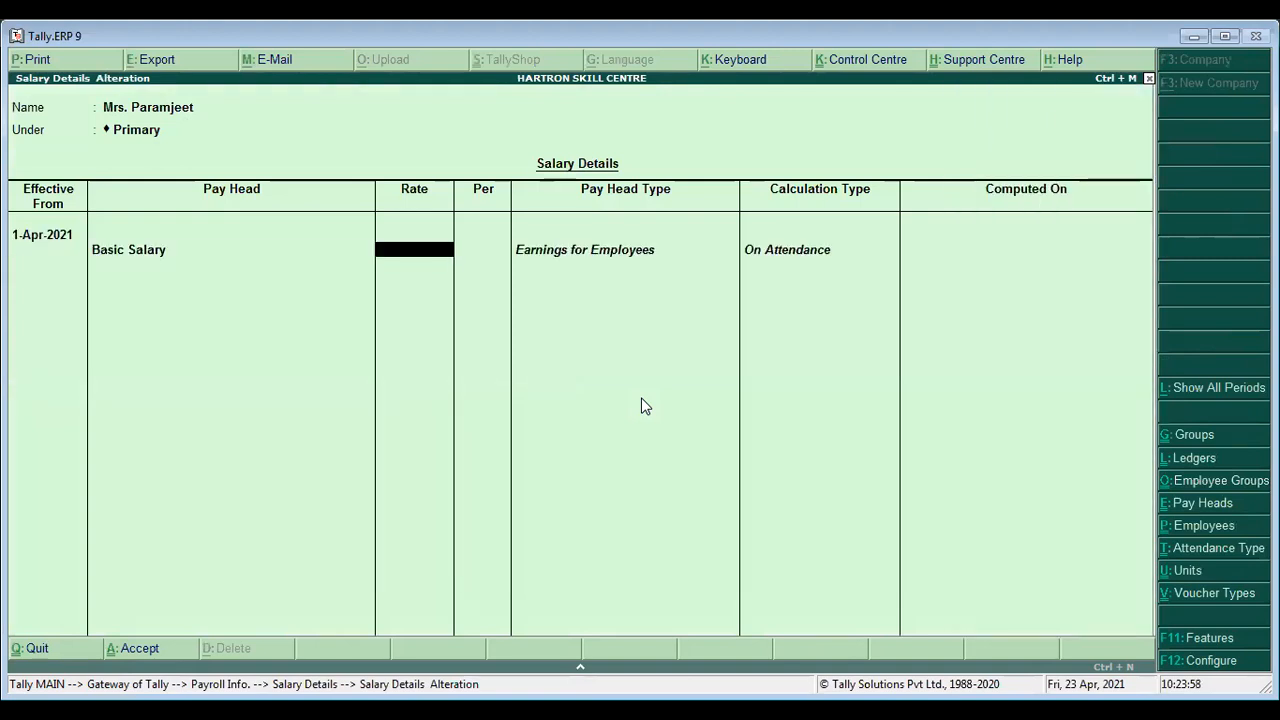
type("2000")
key("Return")
Add the DA pay head at 1,000 per month and the HRA pay head at 2,000 per month to the salary details
key("Down")
key("Return")
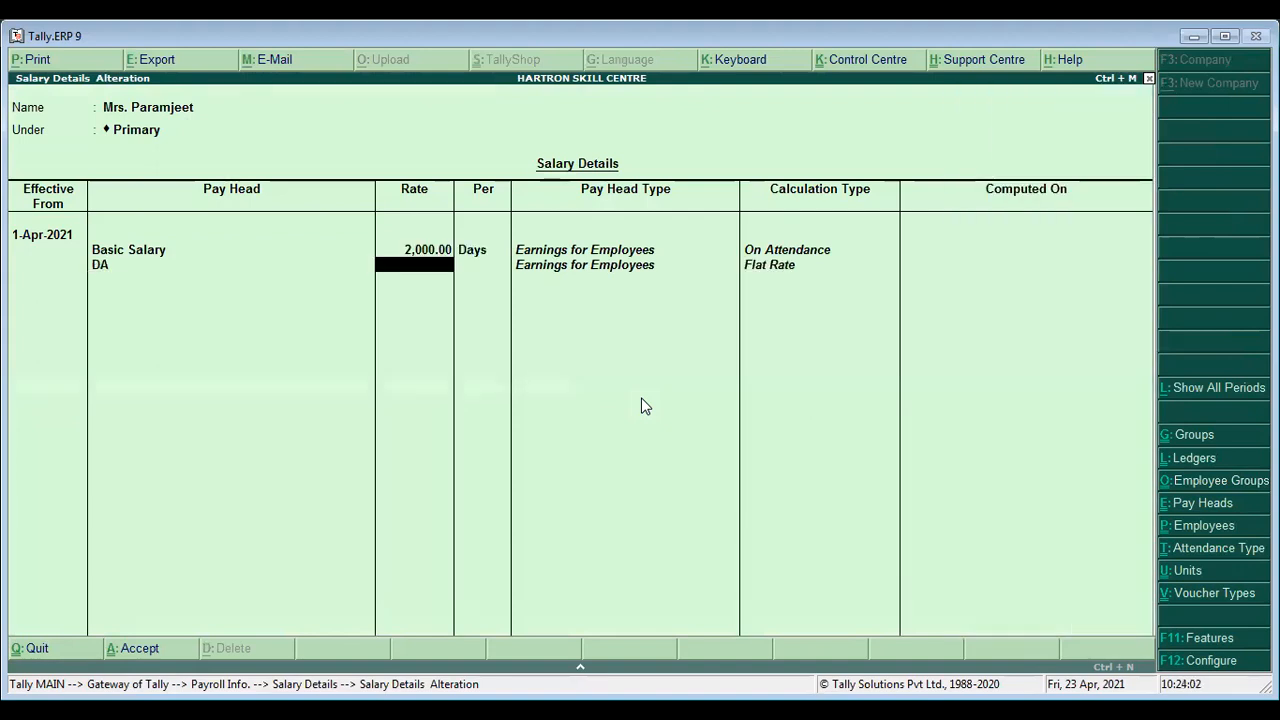
type("1000")
key("Return")
key("Down")
key("Return")
type("2000")
key("Return")
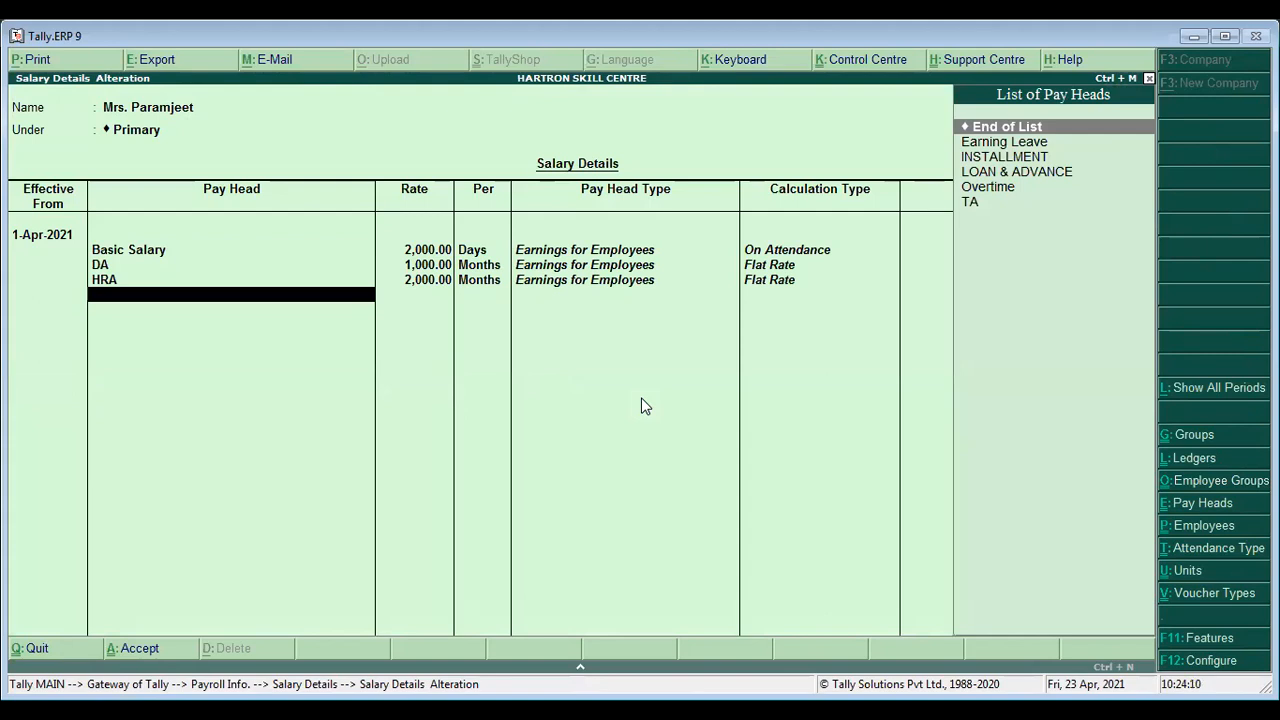
Create a new pay head named TDS without an alias, of the type Deductions From Employees
key("alt+c")
type("TDS")
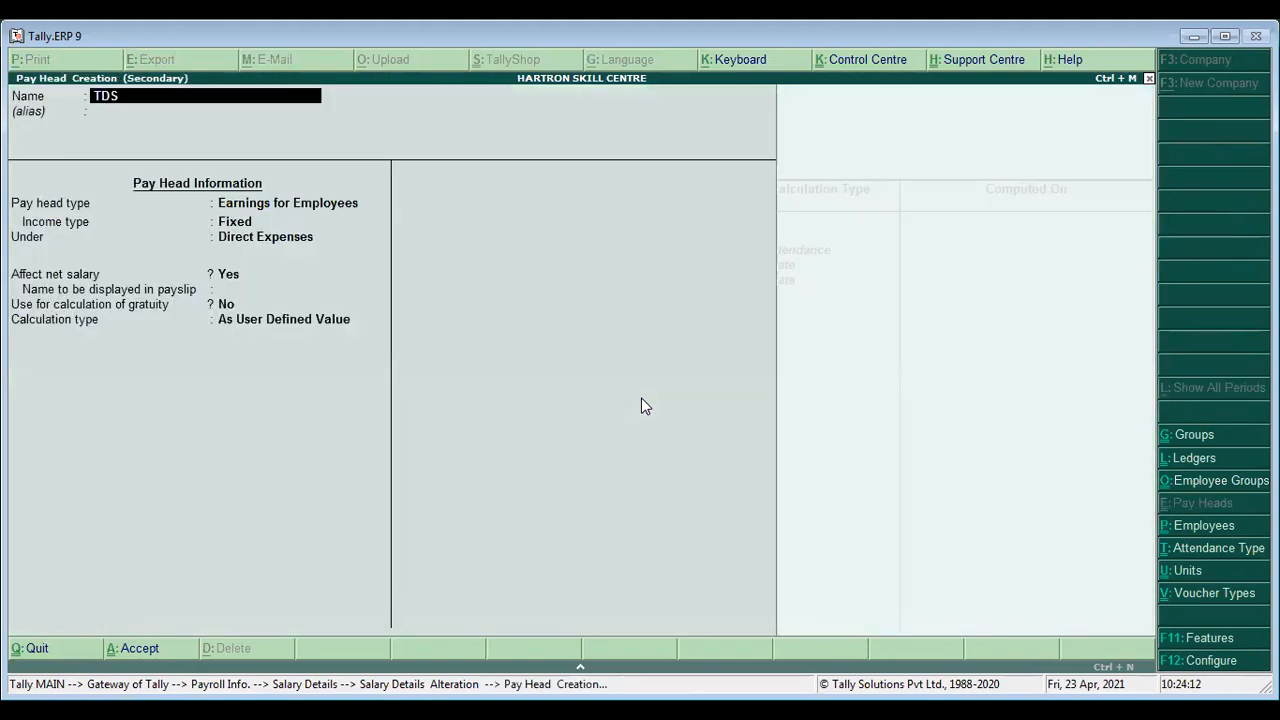
key("Return")
key("Return")
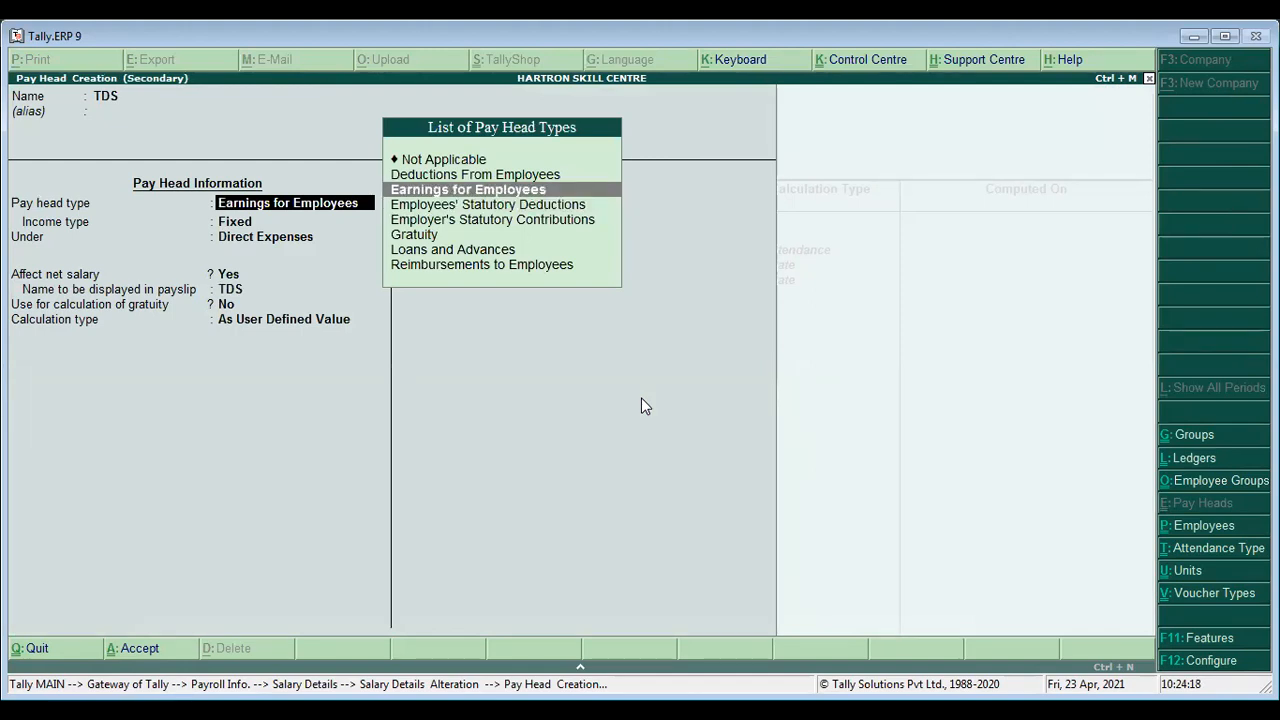
key("Up")
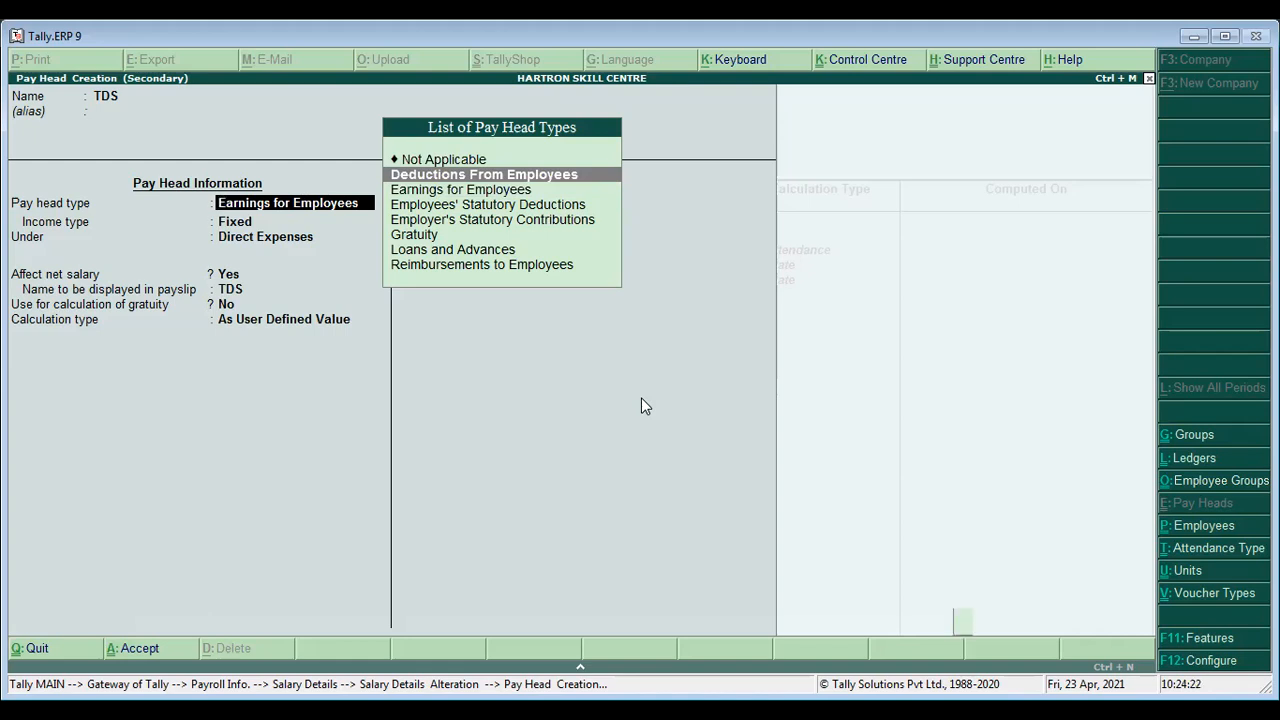
key("Return")
Place TDS under Current Liabilities, keeping Affect net salary at Yes and TDS as the payslip name
key("Down")
key("Down")
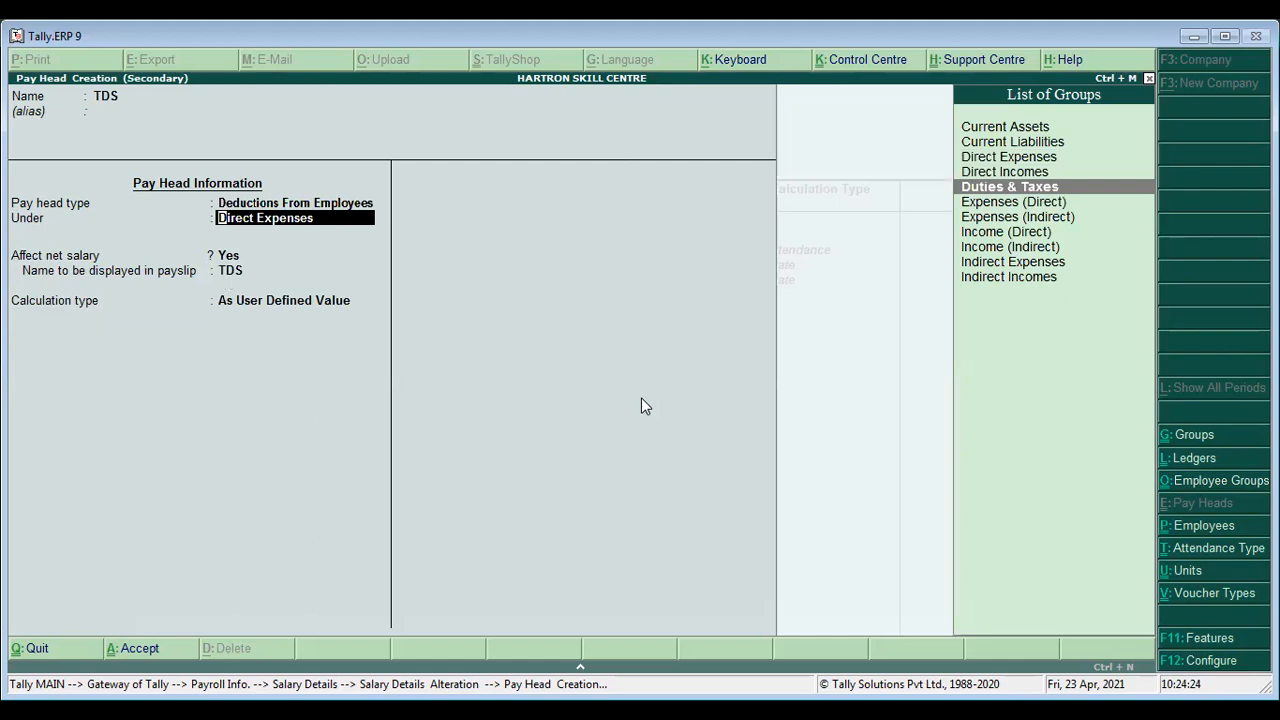
key("Up")
key("Up")
key("Up")
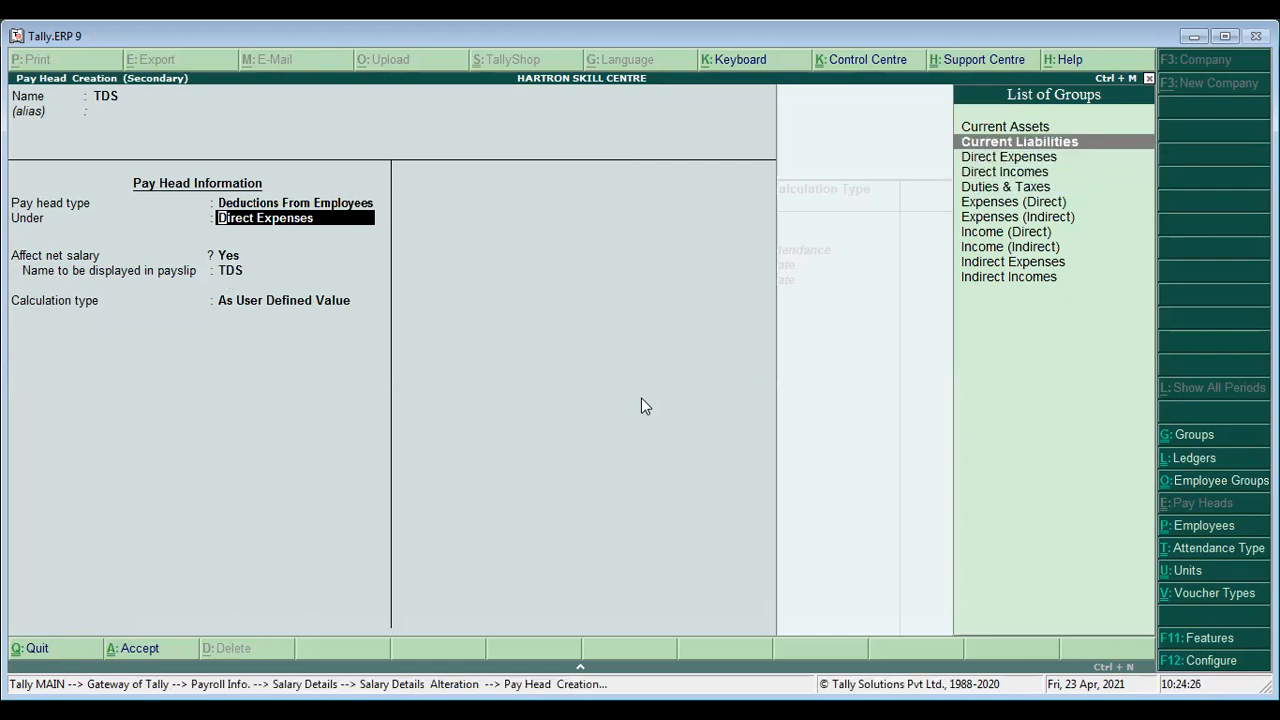
key("Down")
key("Up")
key("Return")
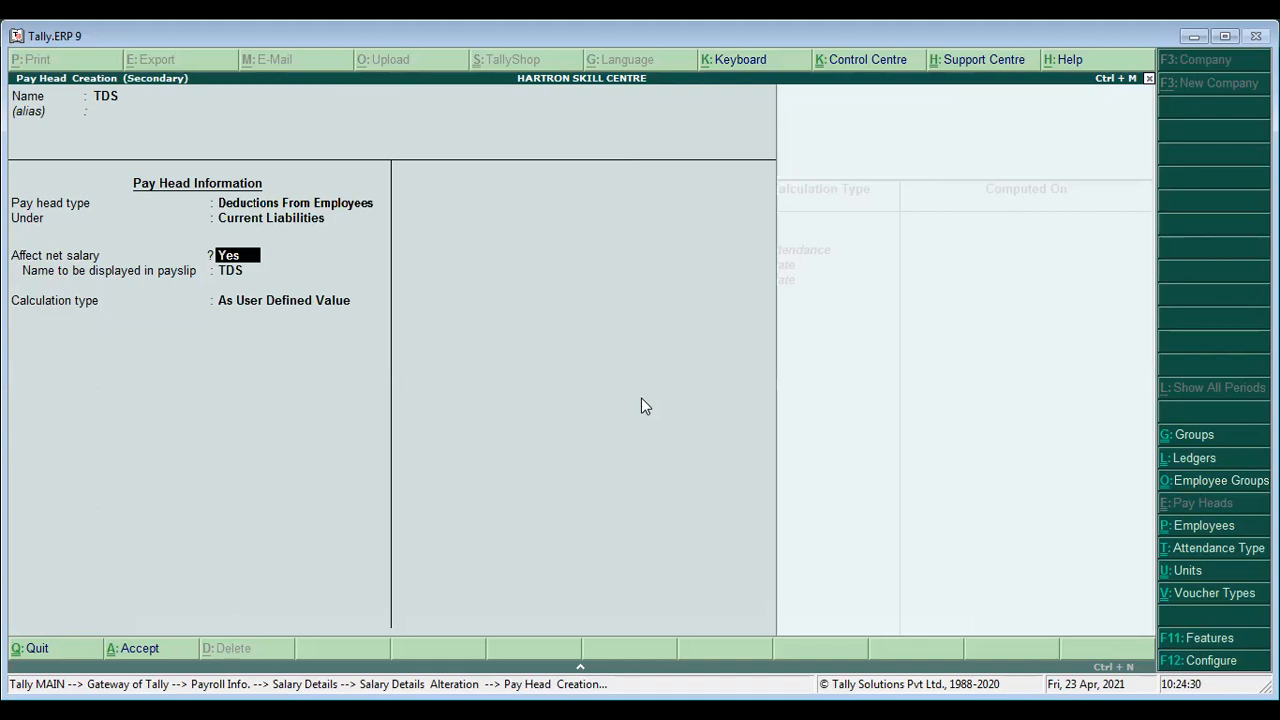
key("Return")
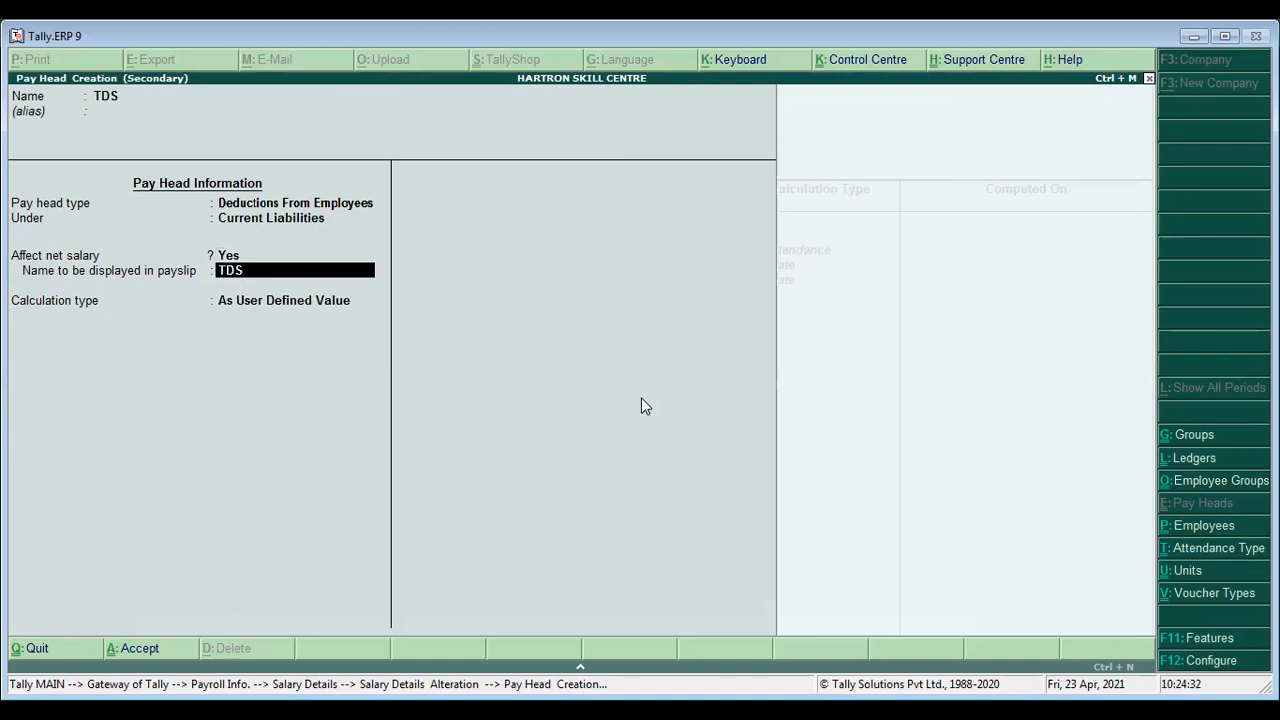
key("Return")
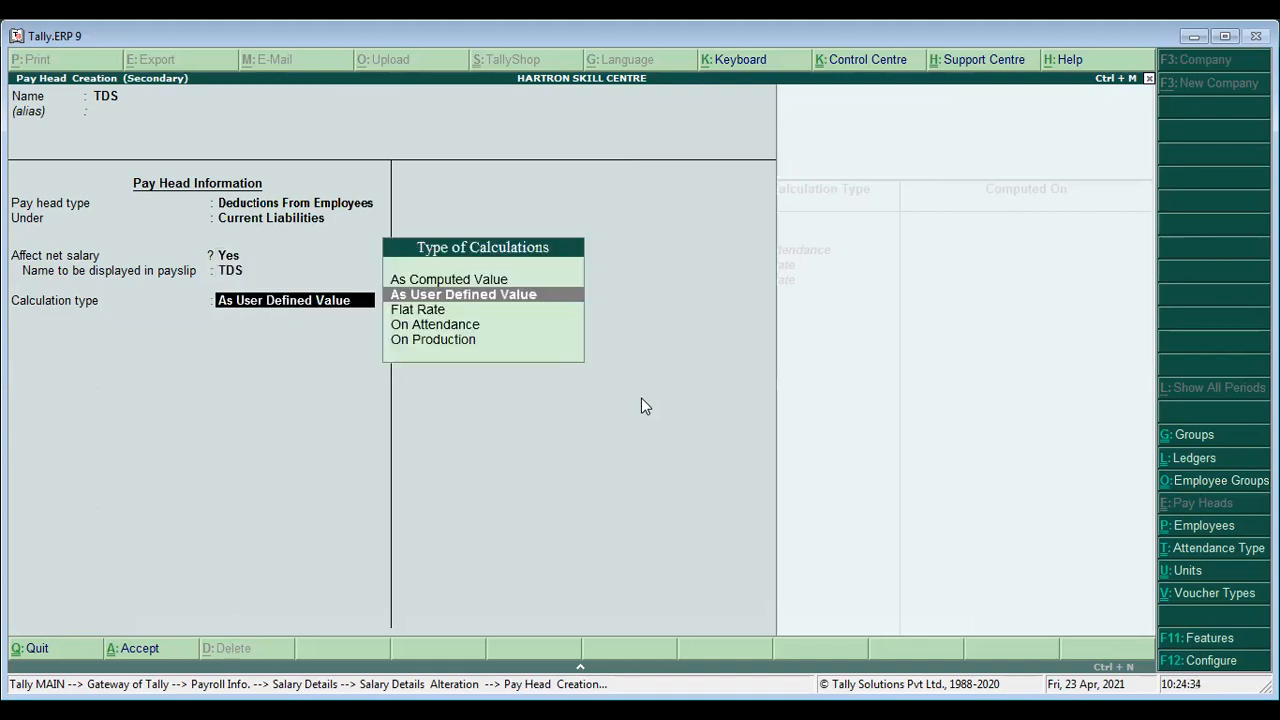
Set the calculation type of the TDS pay head to As Computed Value
key("Down")
key("Down")
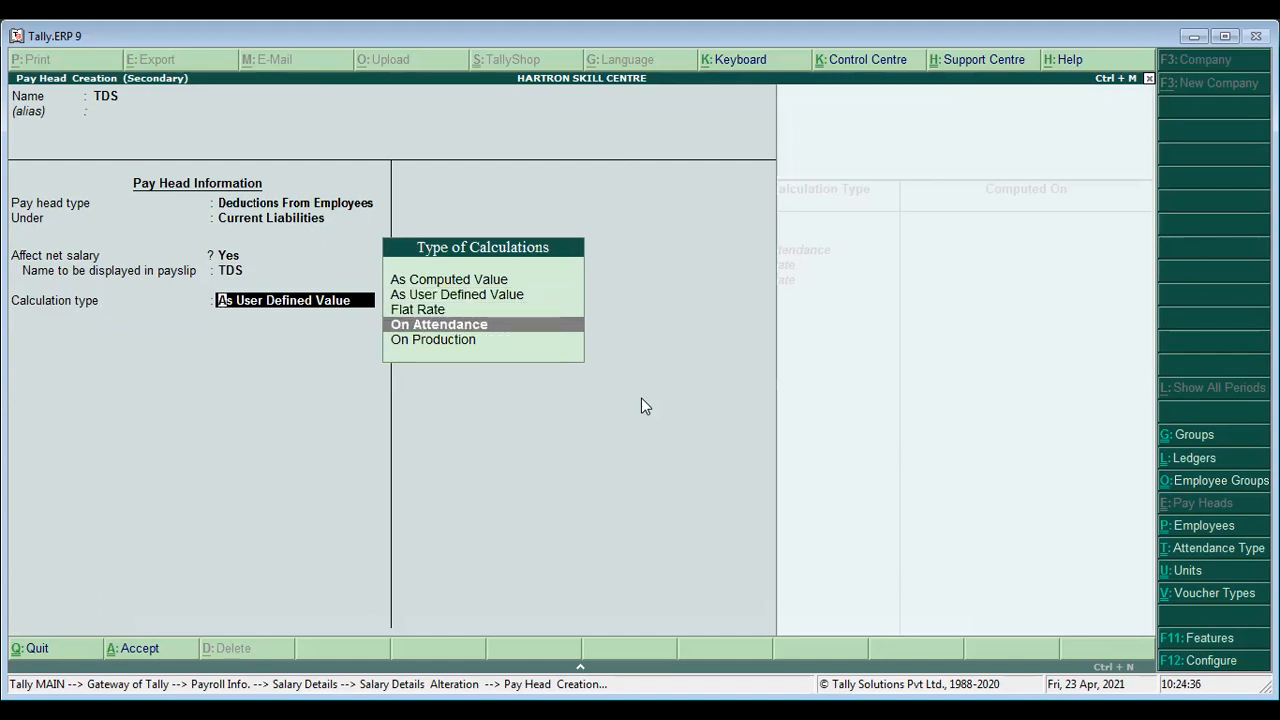
key("Up")
key("Up")
key("Up")
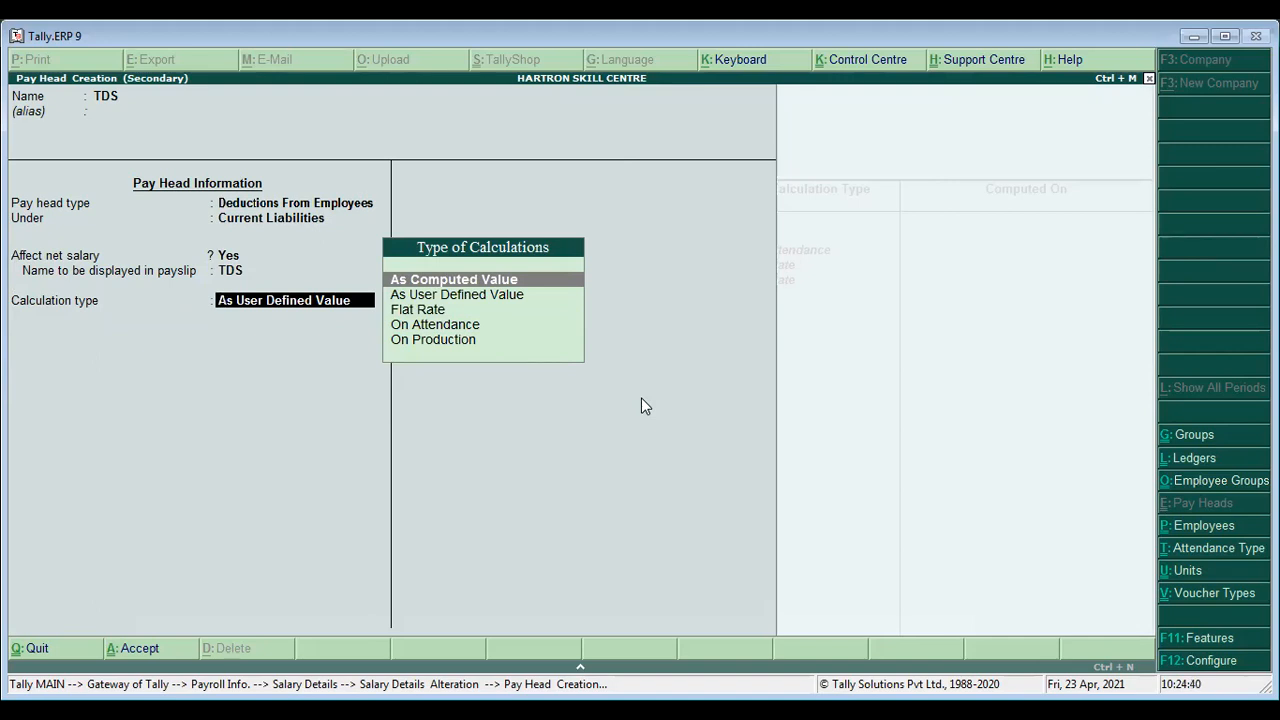
key("Down")
key("Up")
key("Down")
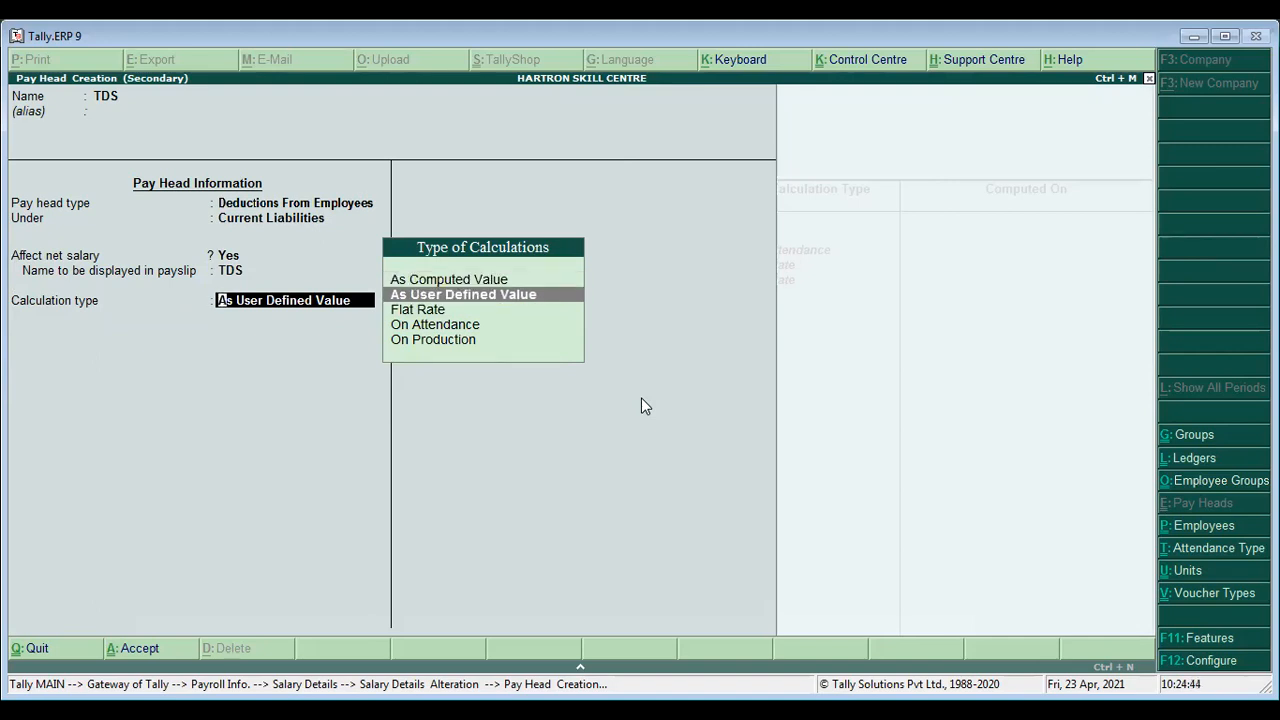
key("Down")
key("Down")
key("Down")
key("Up")
key("Up")
key("Up")
key("Up")
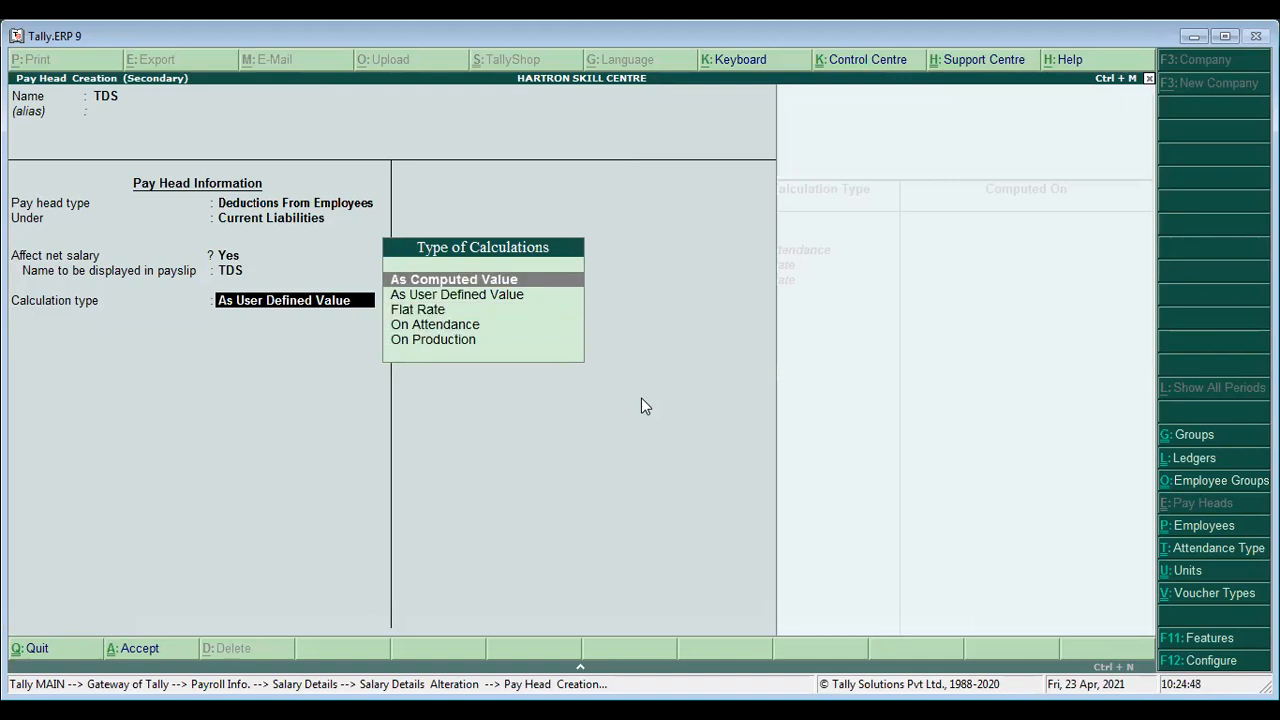
key("Return")
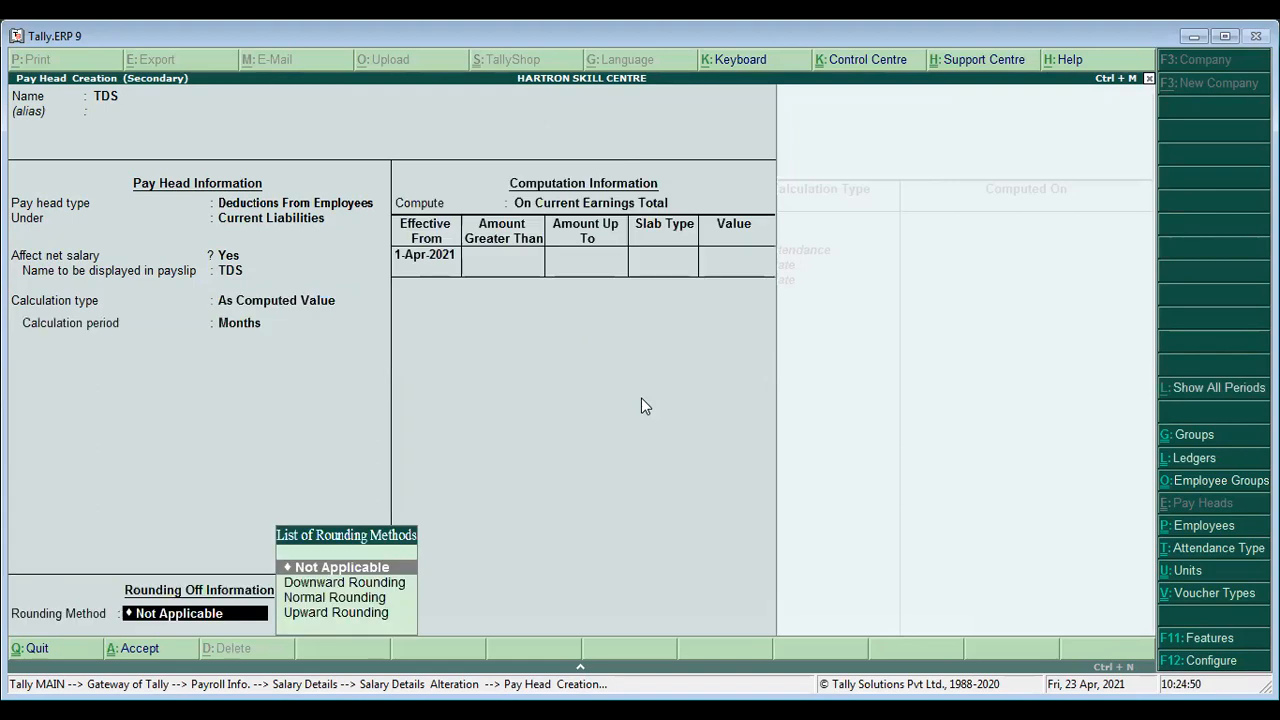
Compute TDS at 2 percent of the current earnings total from 1-Apr-2021 without rounding, and save the pay head
key("Return")
key("Return")
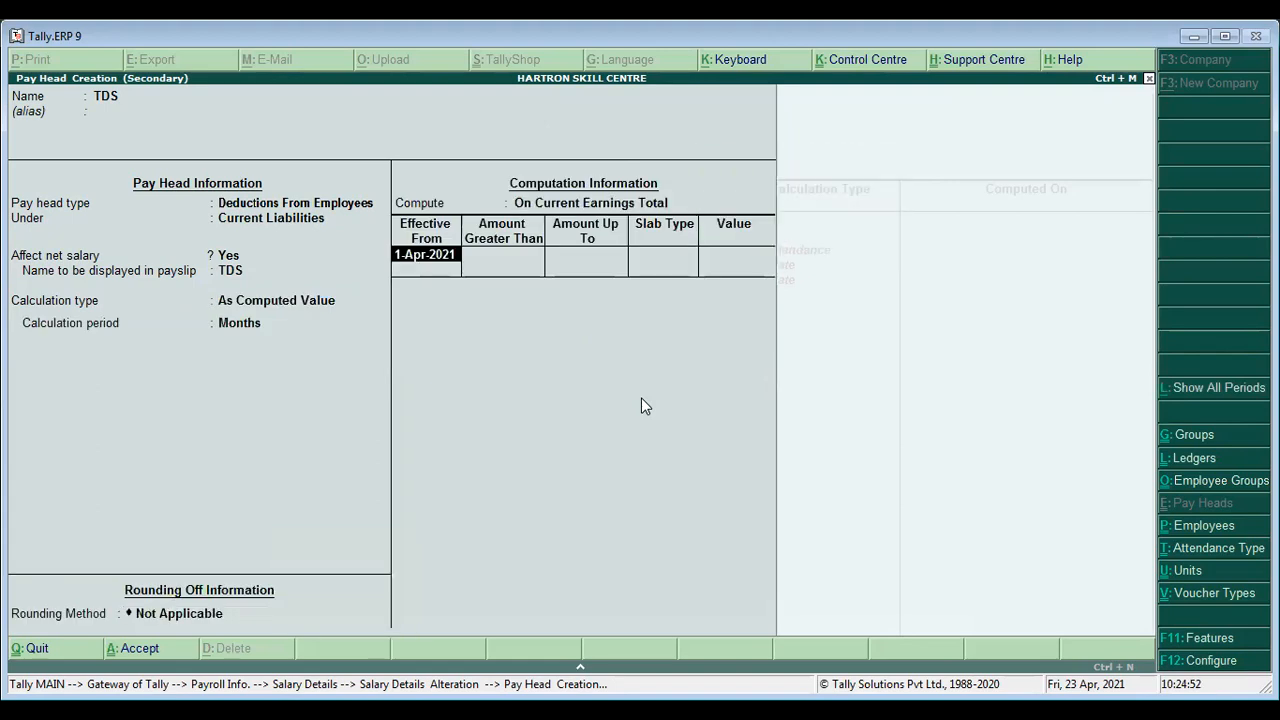
key("Return")
key("Return")
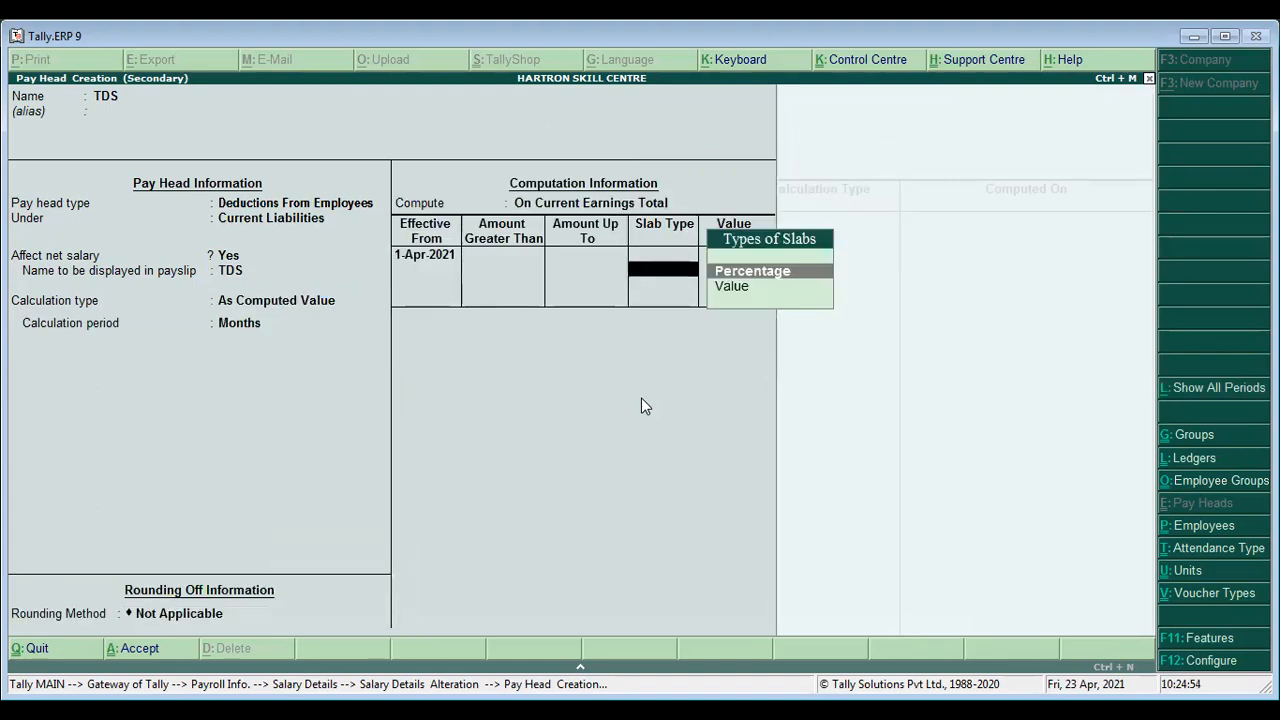
key("Return")
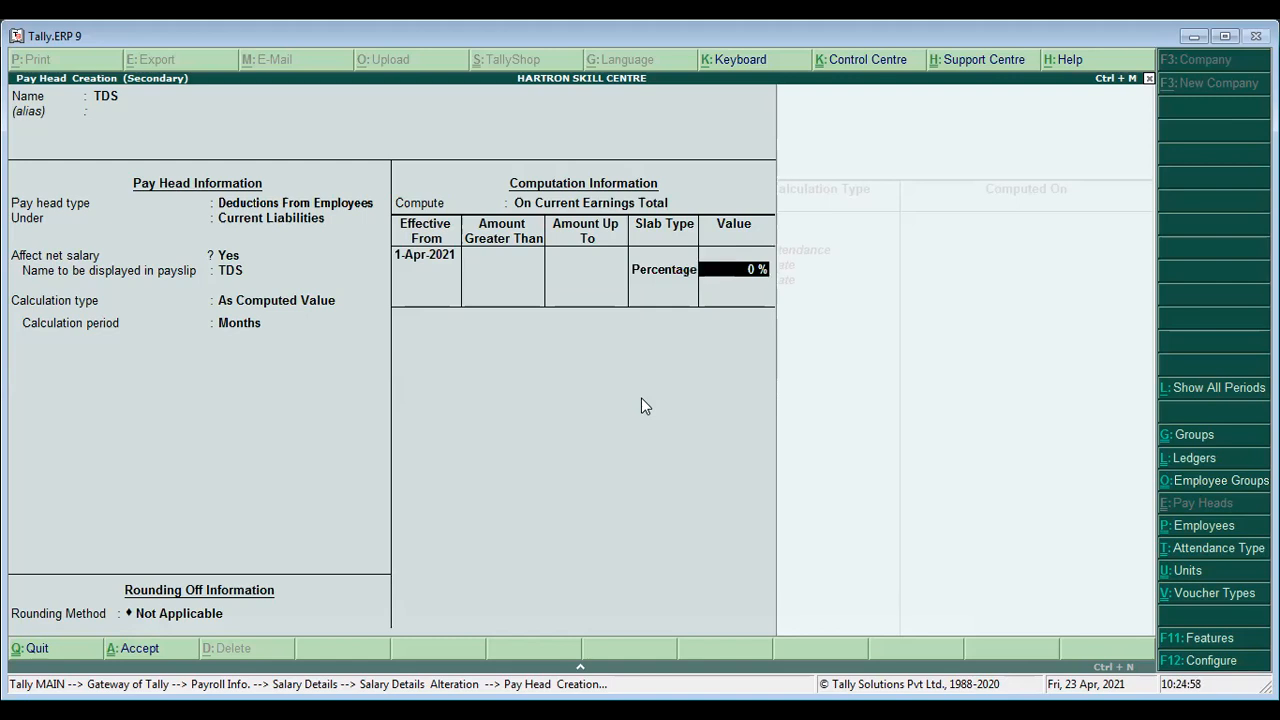
type("2")
key("Return")
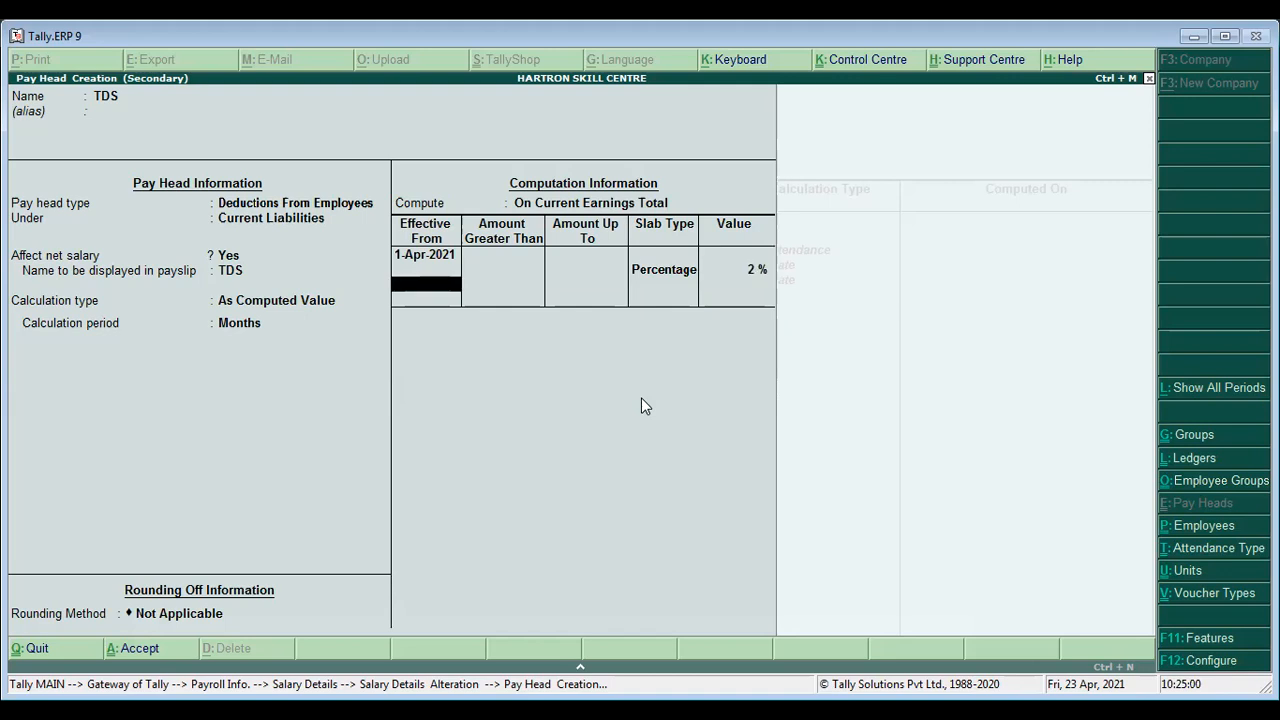
key("Return")
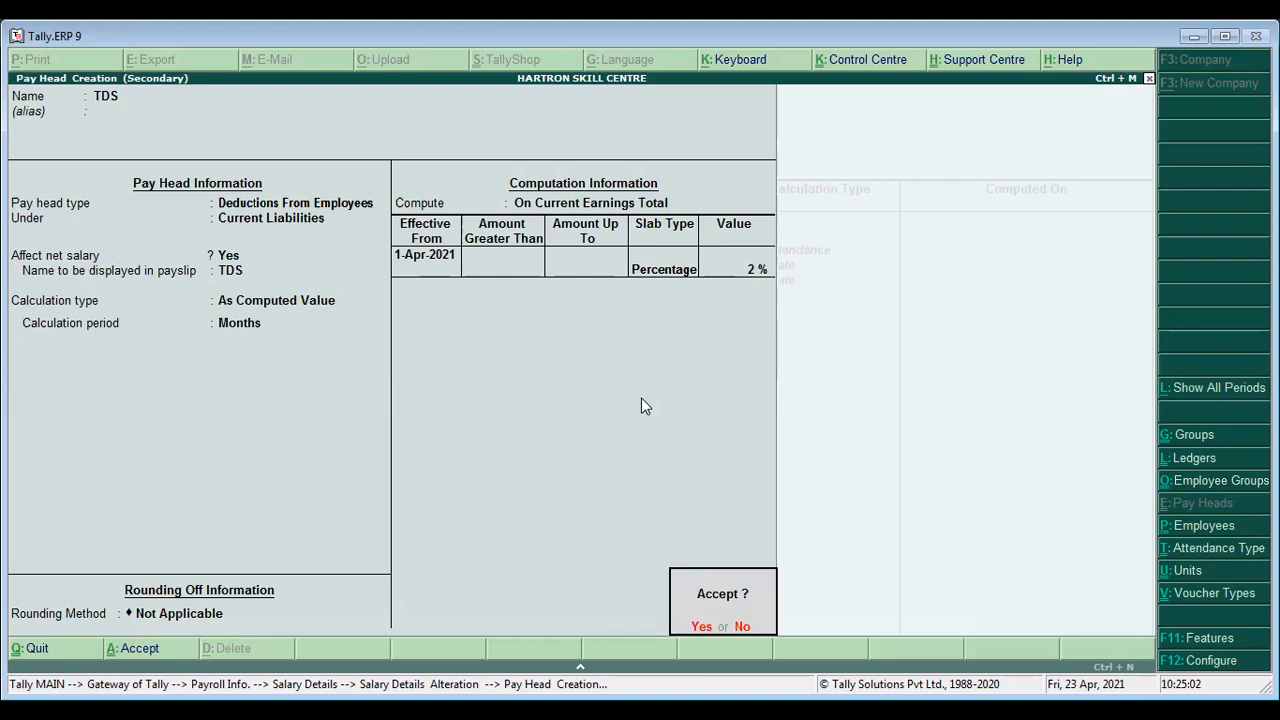
key("Return")
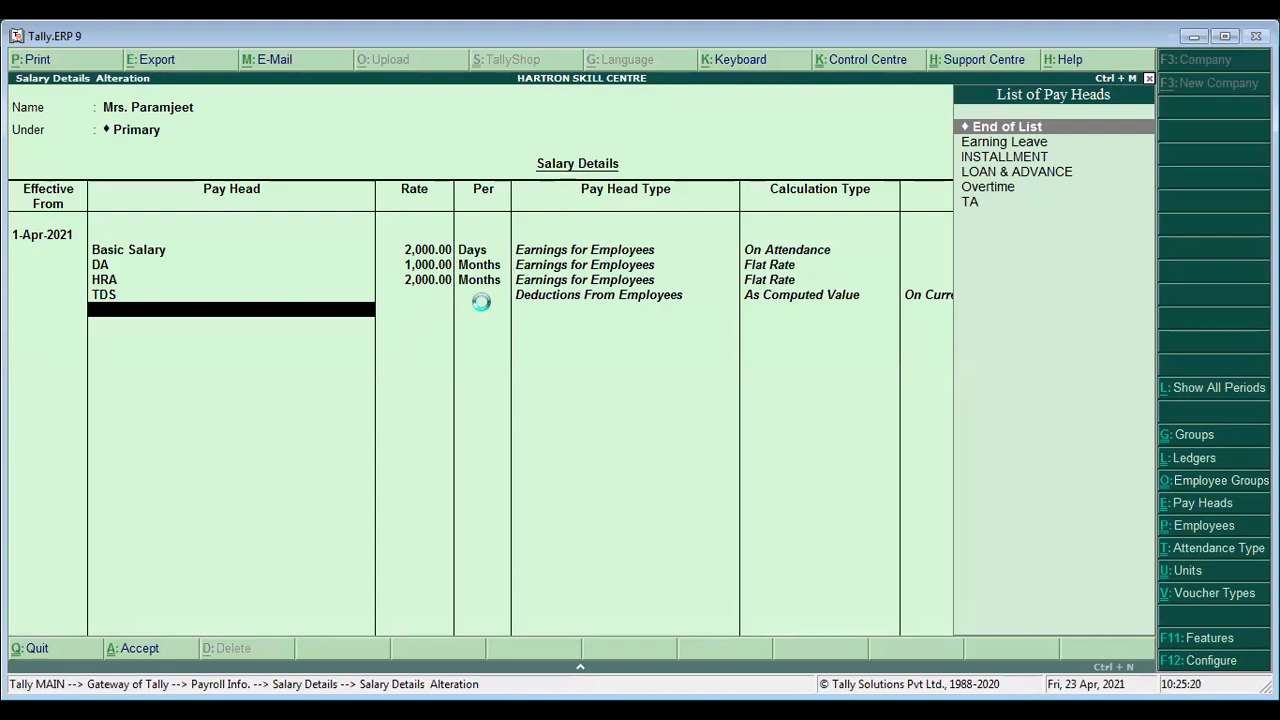
Leave the employee's salary details and return to the Gateway of Tally
key("Escape")
key("Escape")
key("Escape")
key("Escape")
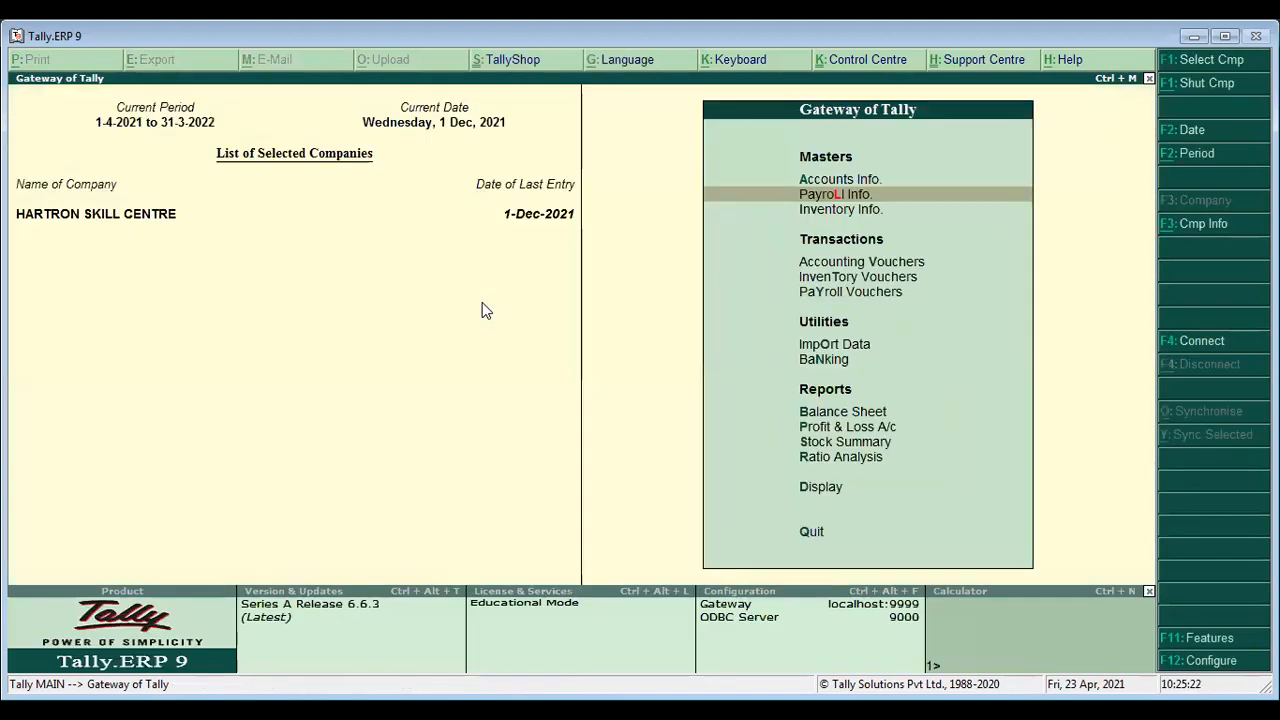
Open a new attendance voucher in the payroll vouchers and date it 1-Apr-2021
key("Down")
key("Down")
key("Down")
key("Up")
key("Down")
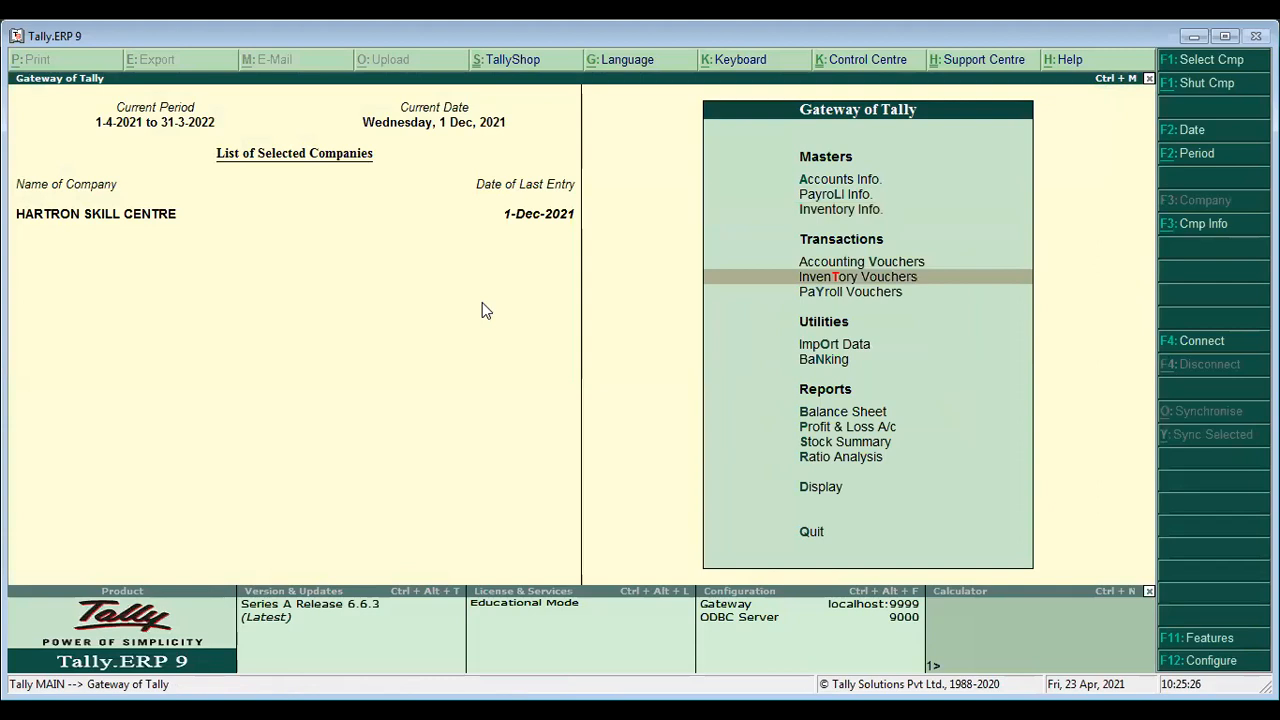
key("Down")
key("Return")
key("ctrl+F5")
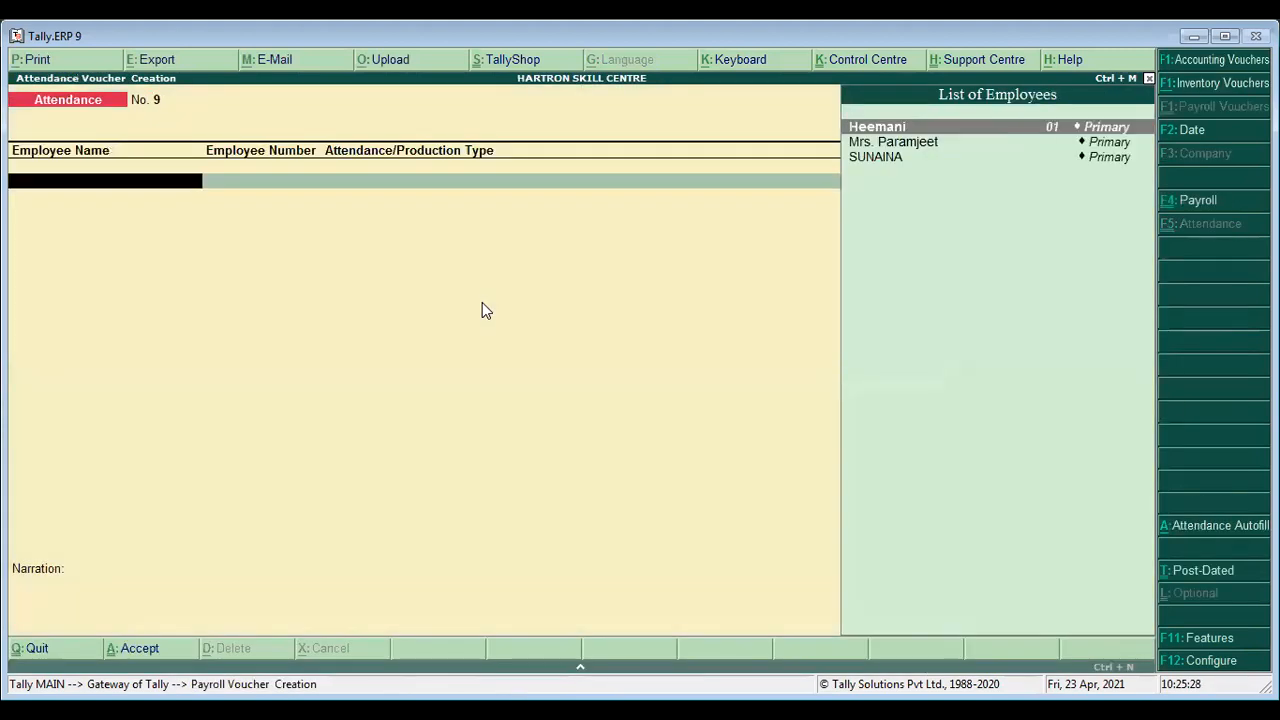
key("F2")
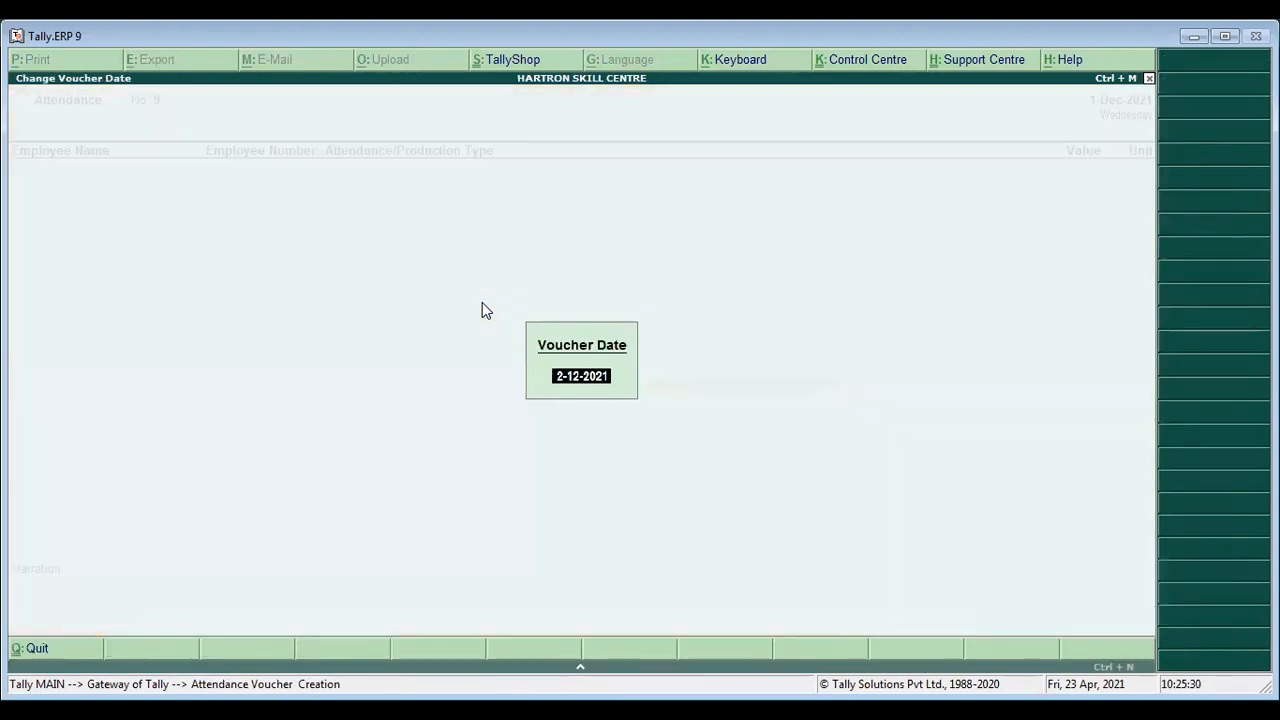
type("1/4")
key("Return")
Record 30 days of the Present attendance type for the newly created employee and save the attendance voucher without narration
key("Down")
key("Return")
type("Pre")
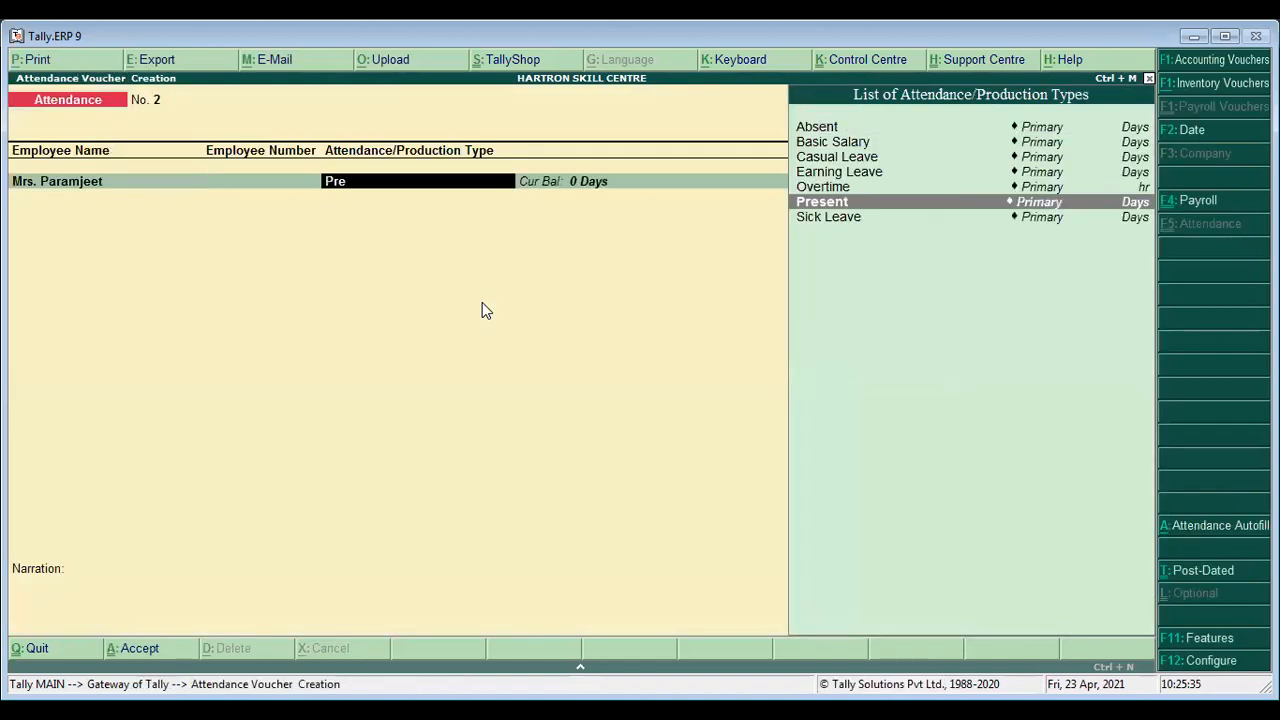
key("Return")
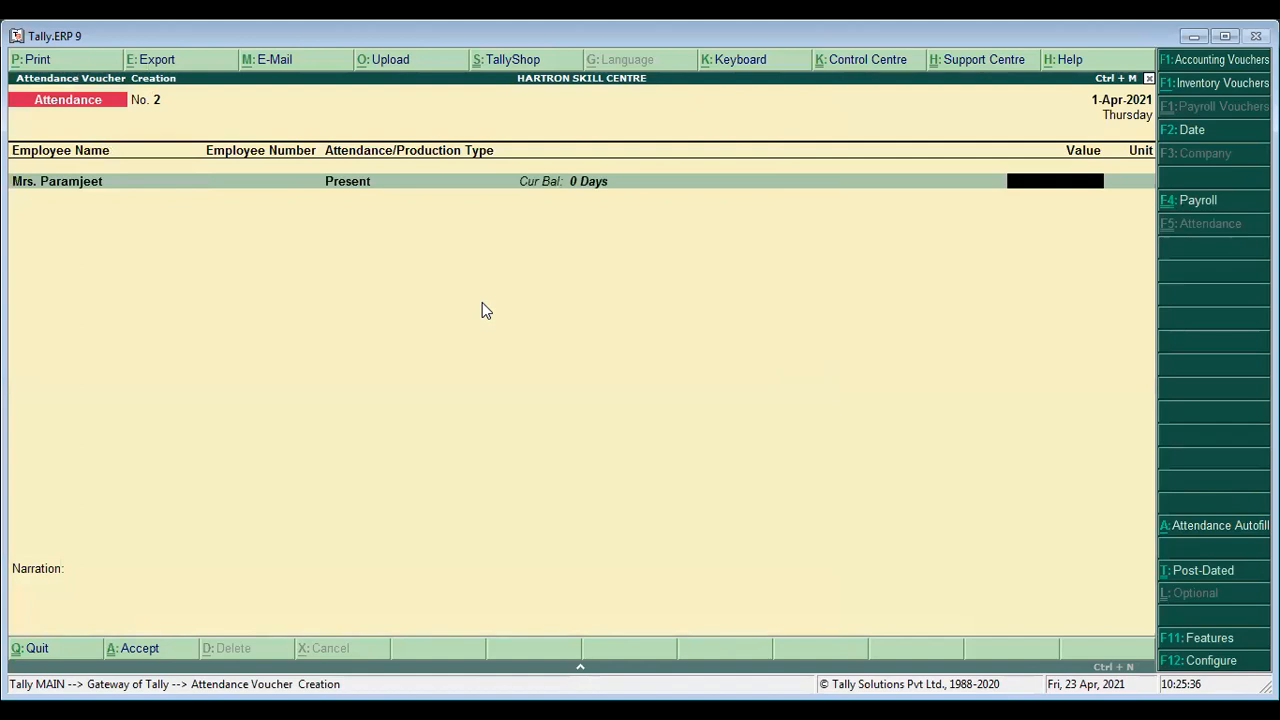
type("30")
key("Return")
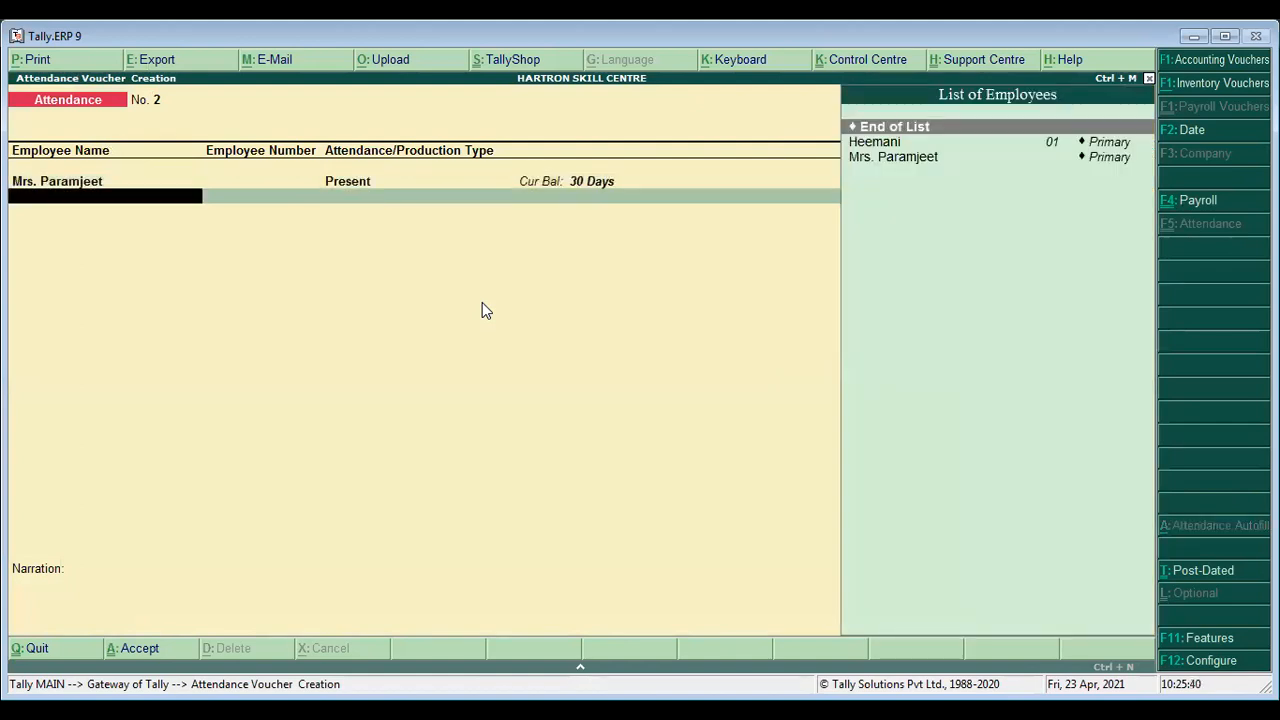
key("Return")
key("Return")
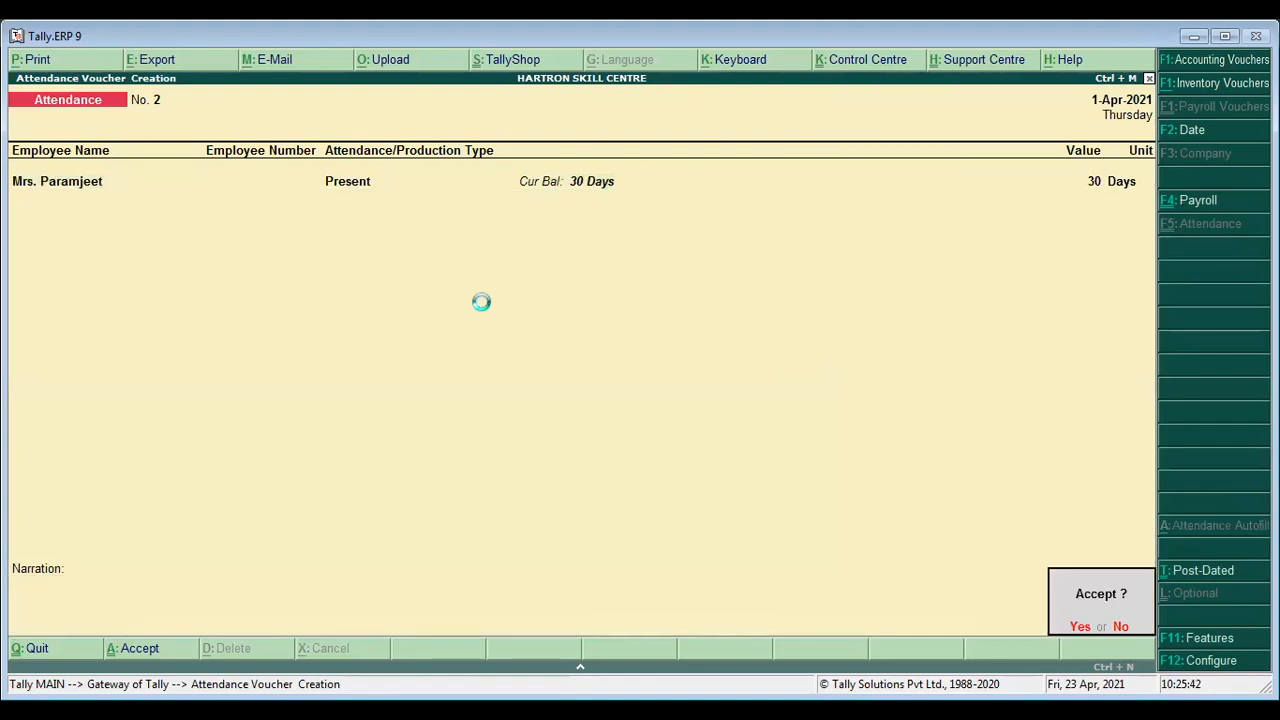
key("Return")
Switch to a payroll voucher and start its autofill for Salary, with the period from 1-4-2021 to 1-4-2021
key("ctrl+F4")
key("alt+a")
key("Down")
key("Return")
key("Return")
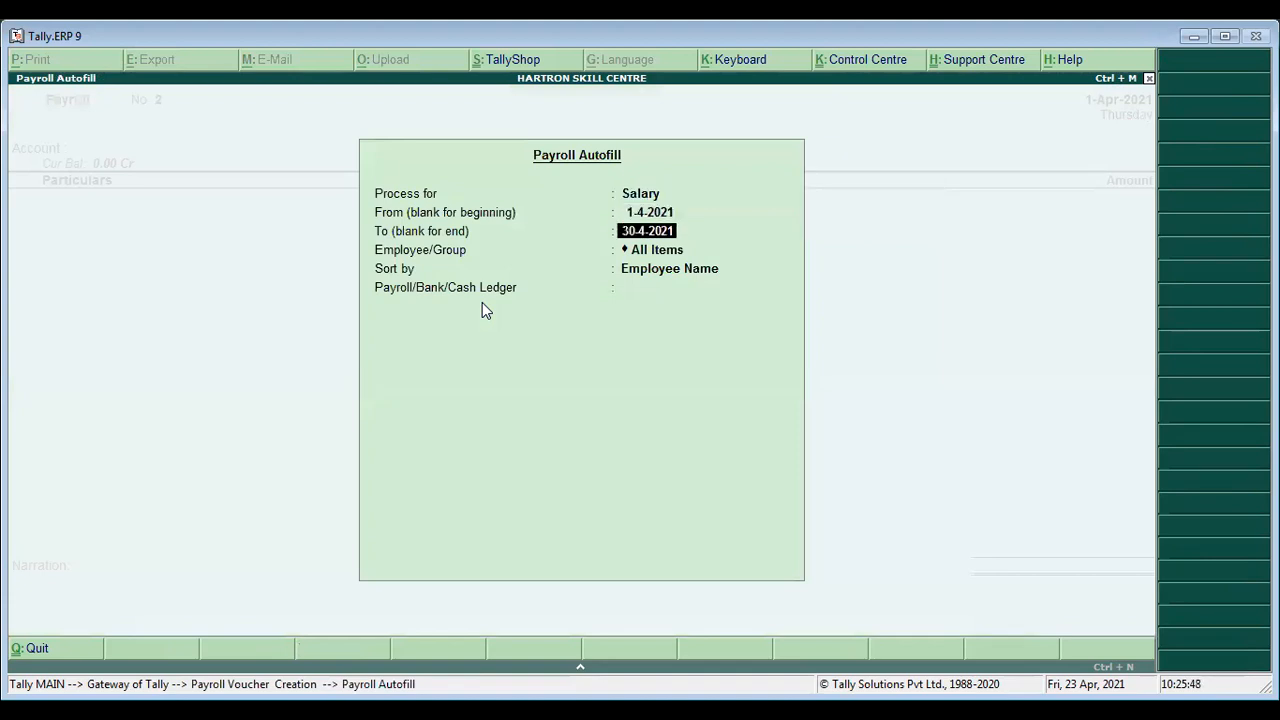
type("1/4")
key("Return")
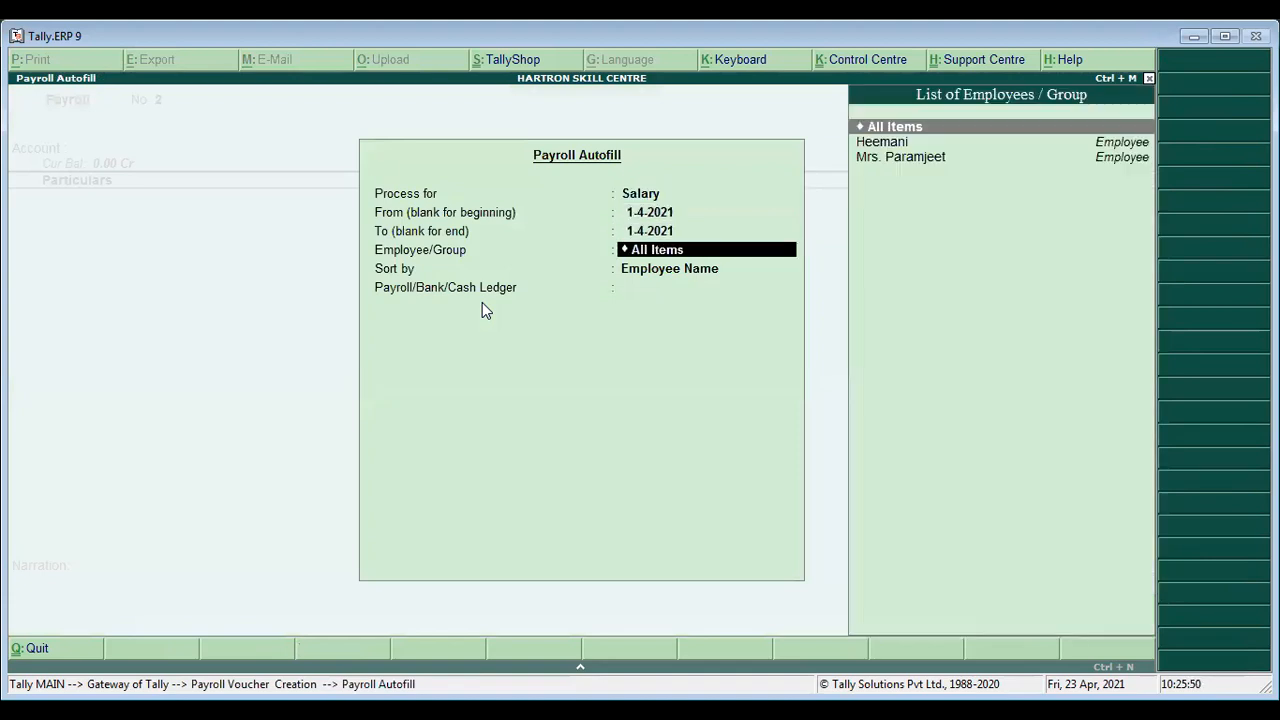
Fill the payroll voucher for the employee with the TDS deduction, sorted by Employee Name and paid from the HDFC BANK ledger
key("Down")
key("Down")
key("Return")
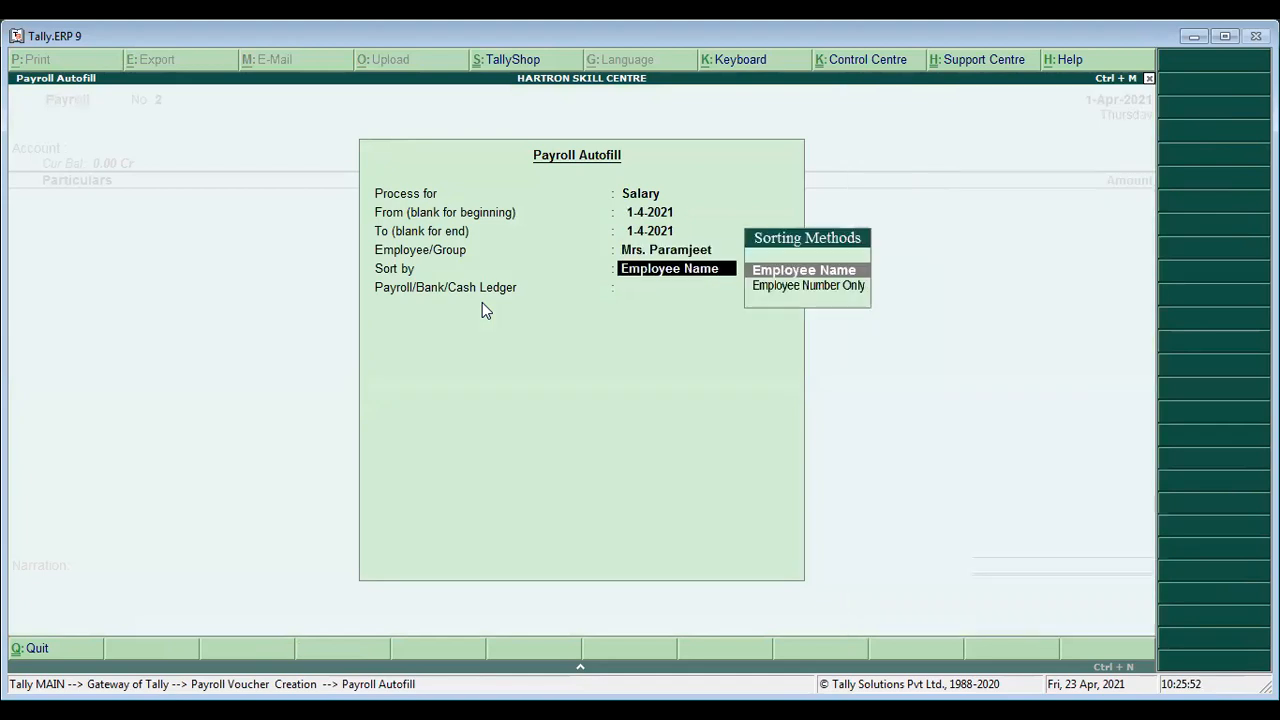
key("Return")
key("Down")
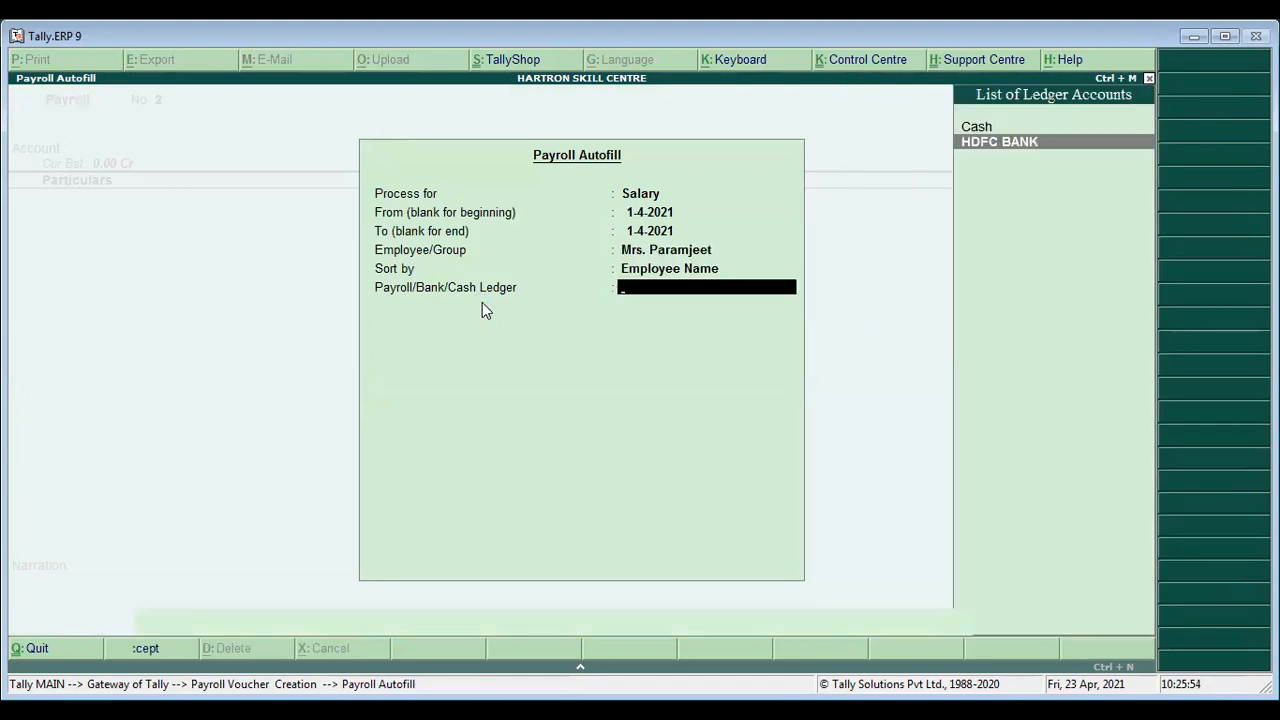
key("Return")
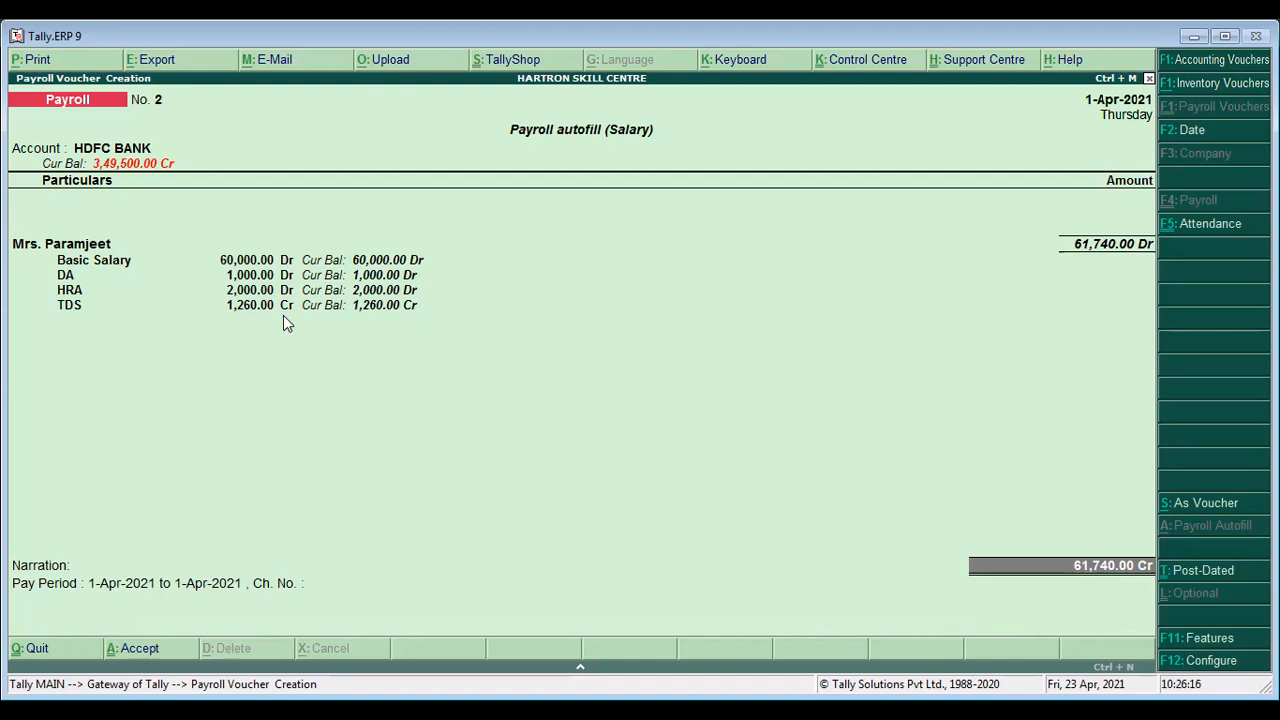
Accept the autofilled pay head amounts and pay-period narration, save the payroll voucher, and return to the Gateway of Tally
key("Return")
key("Return")
key("Return")
key("Return")
key("Return")
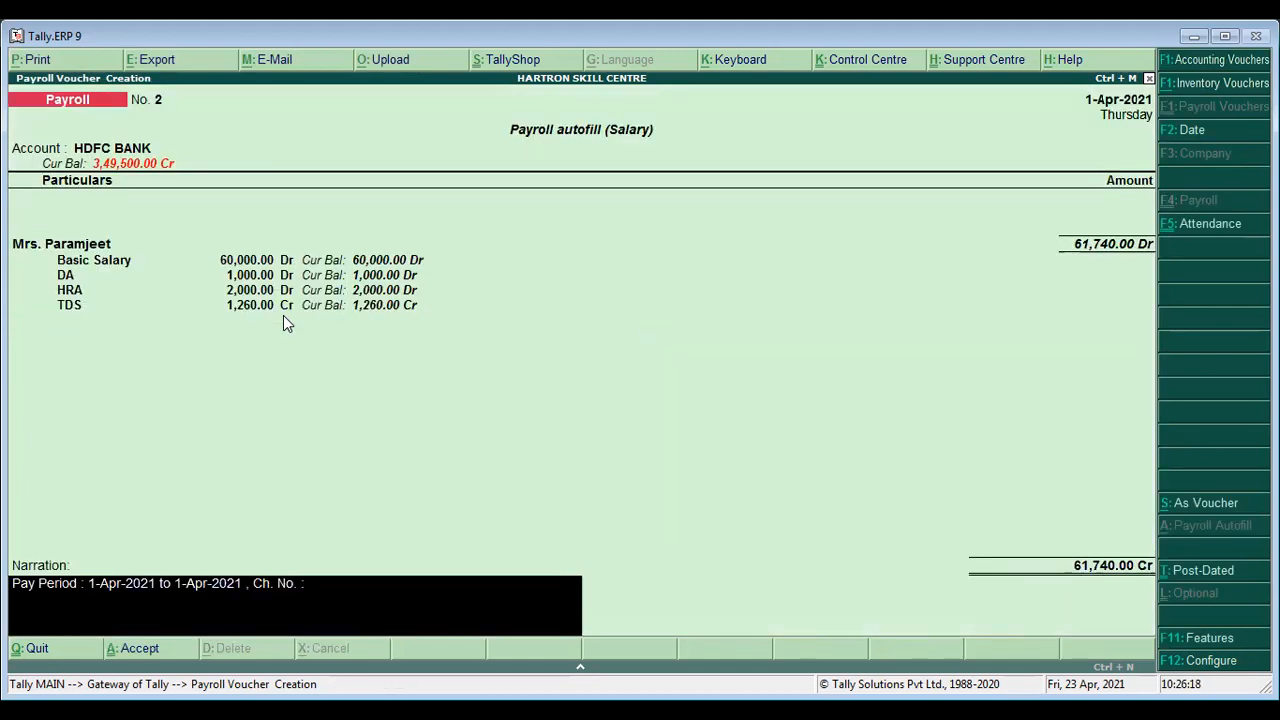
key("Return")
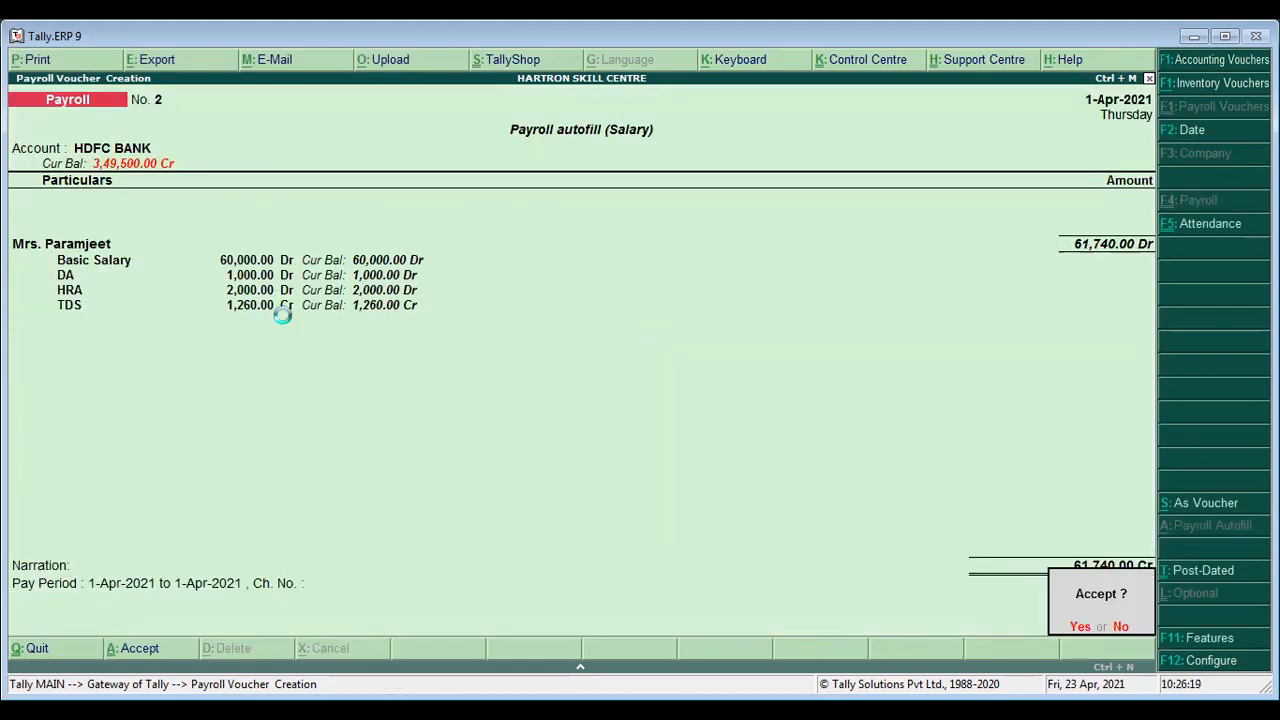
key("Return")
key("Escape")
key("Return")
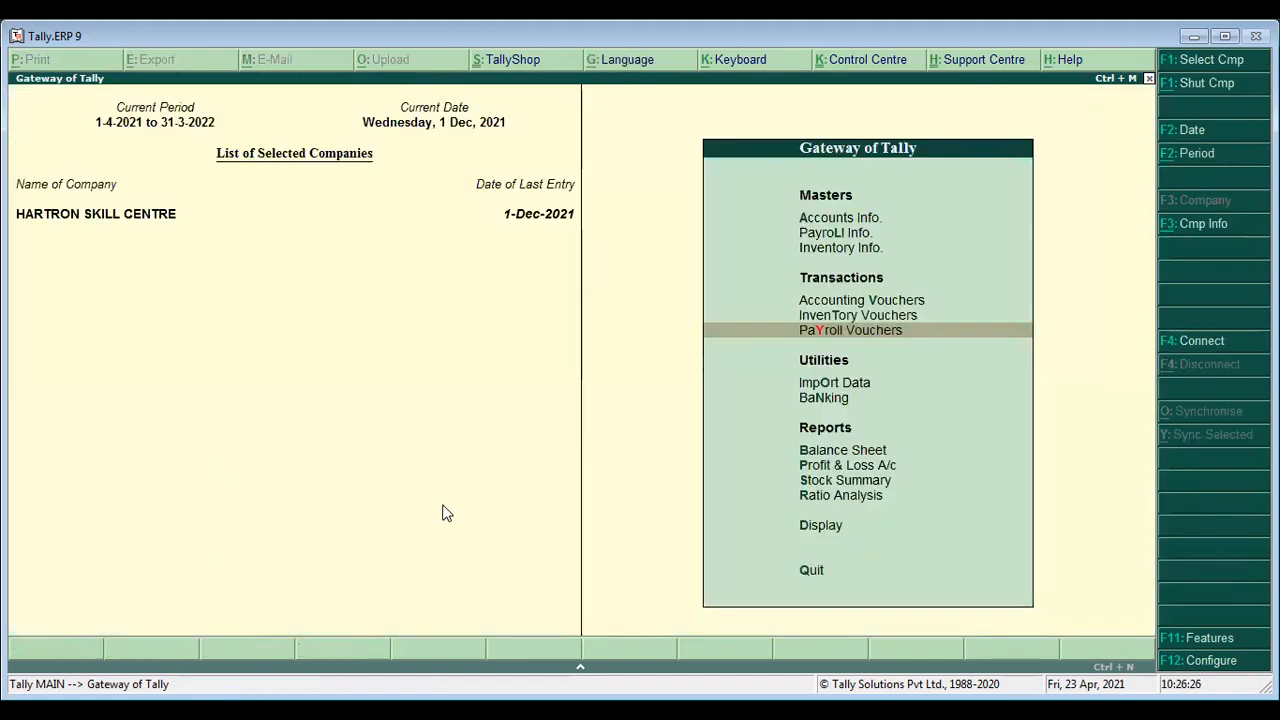
Open the Payroll Reports among the display reports
key("Down")
key("Down")
key("Down")
key("Down")
key("Down")
key("Down")
key("Down")
key("Return")
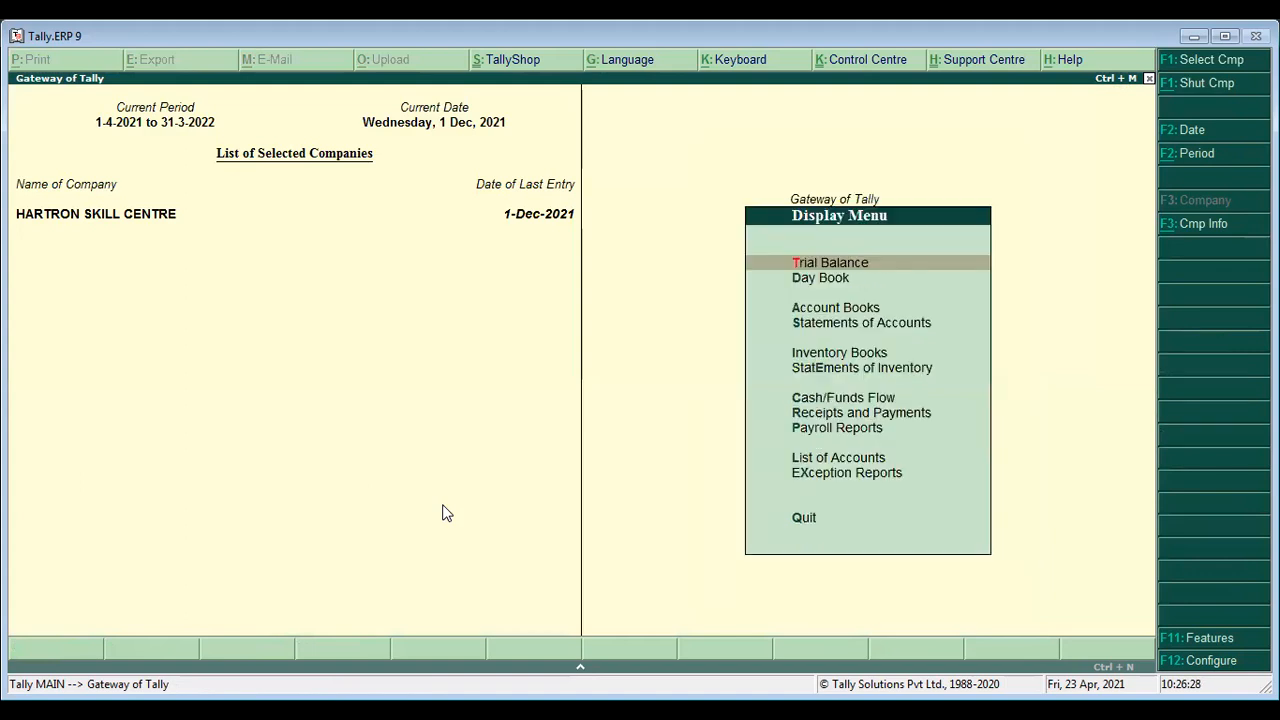
key("Down")
key("Down")
key("Down")
key("Down")
key("Down")
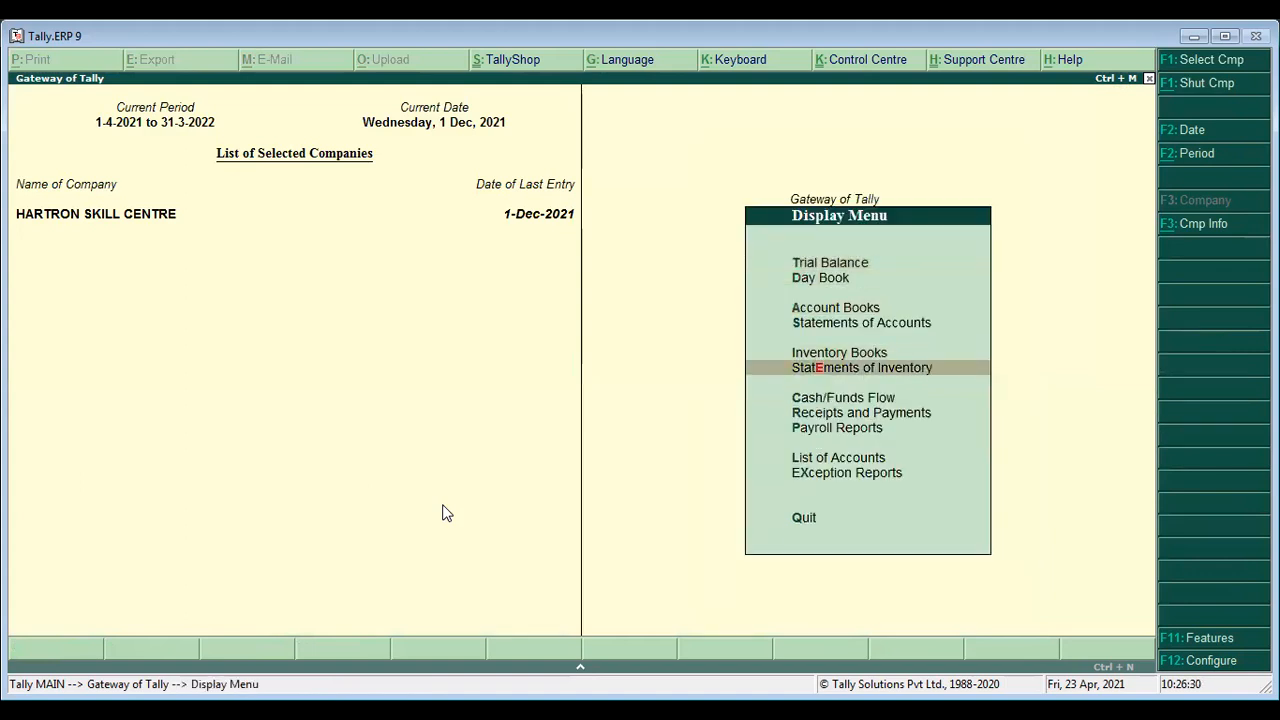
key("Up")
key("Up")
key("Down")
key("Down")
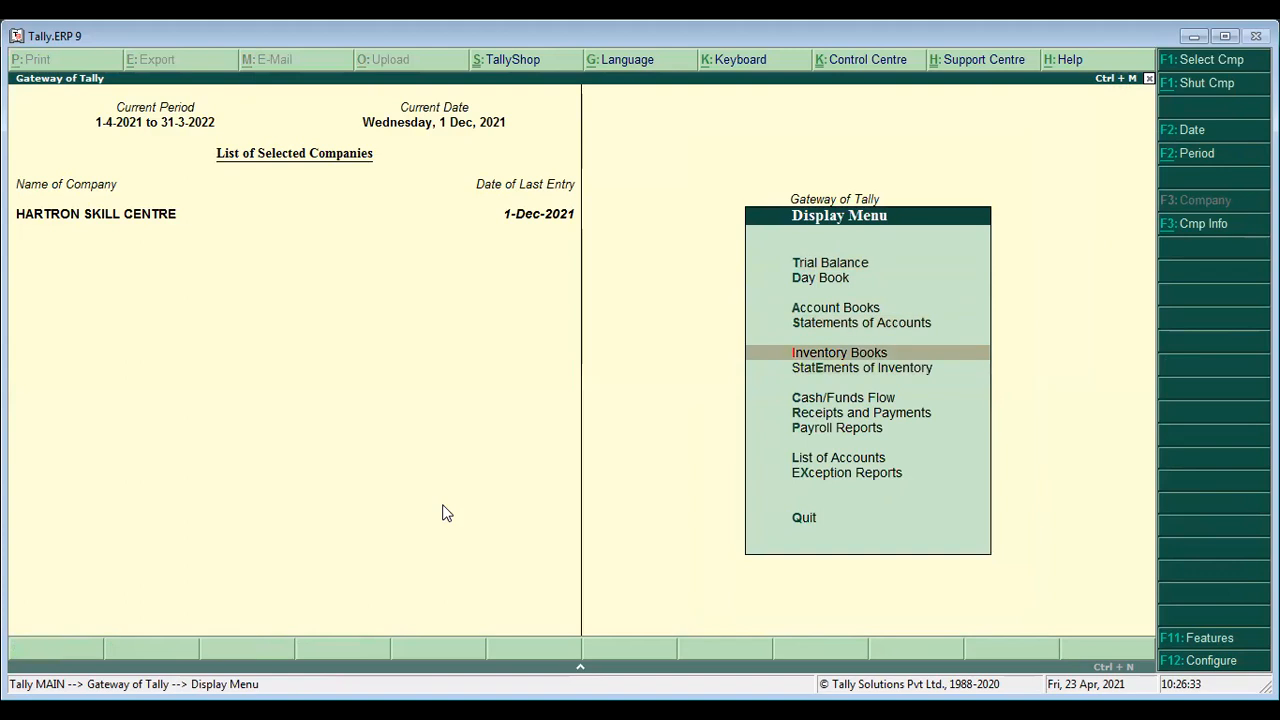
key("Down")
key("Down")
key("Down")
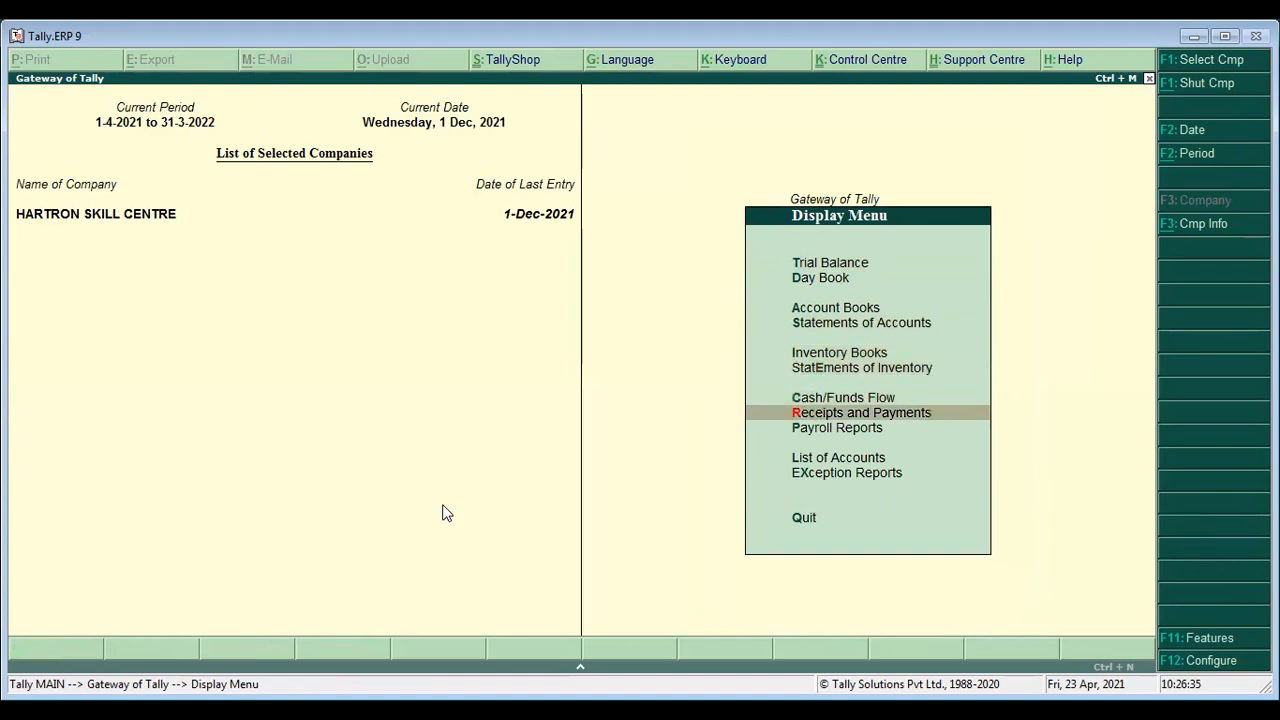
key("Return")
Display the single pay slip of the employee with the TDS deduction from the payroll statements
key("Down")
key("Up")
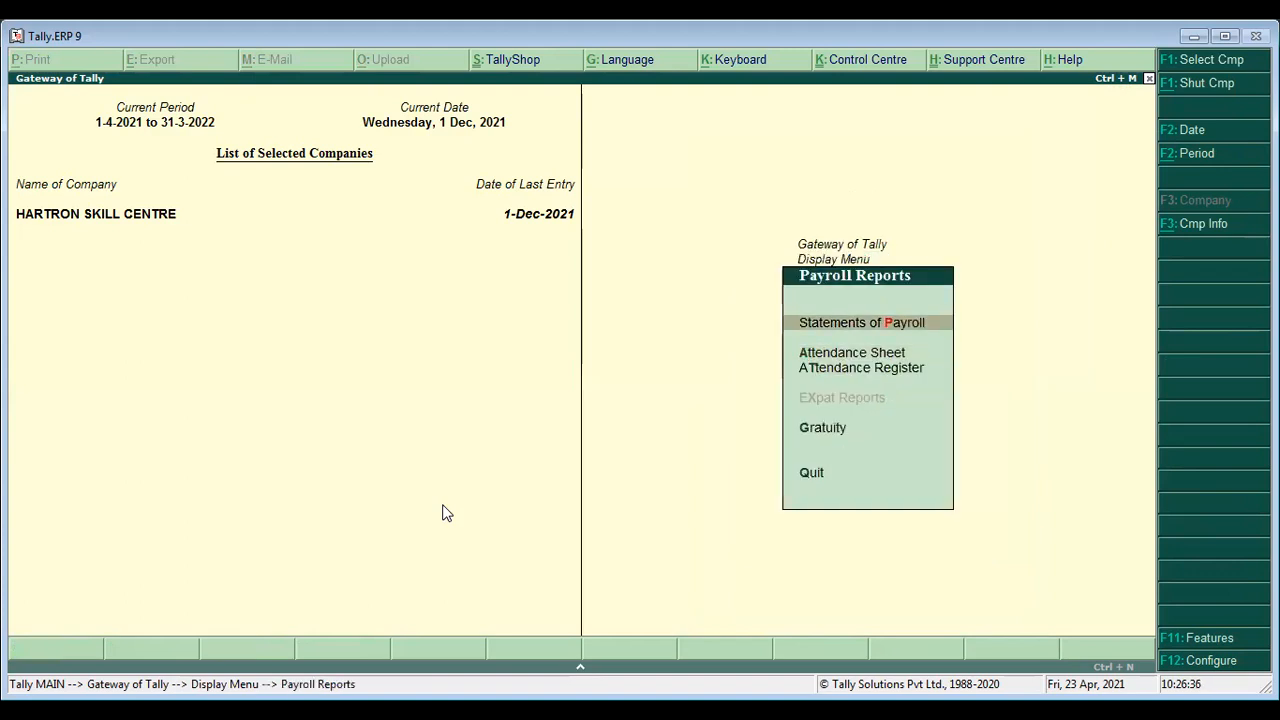
key("Return")
key("Return")
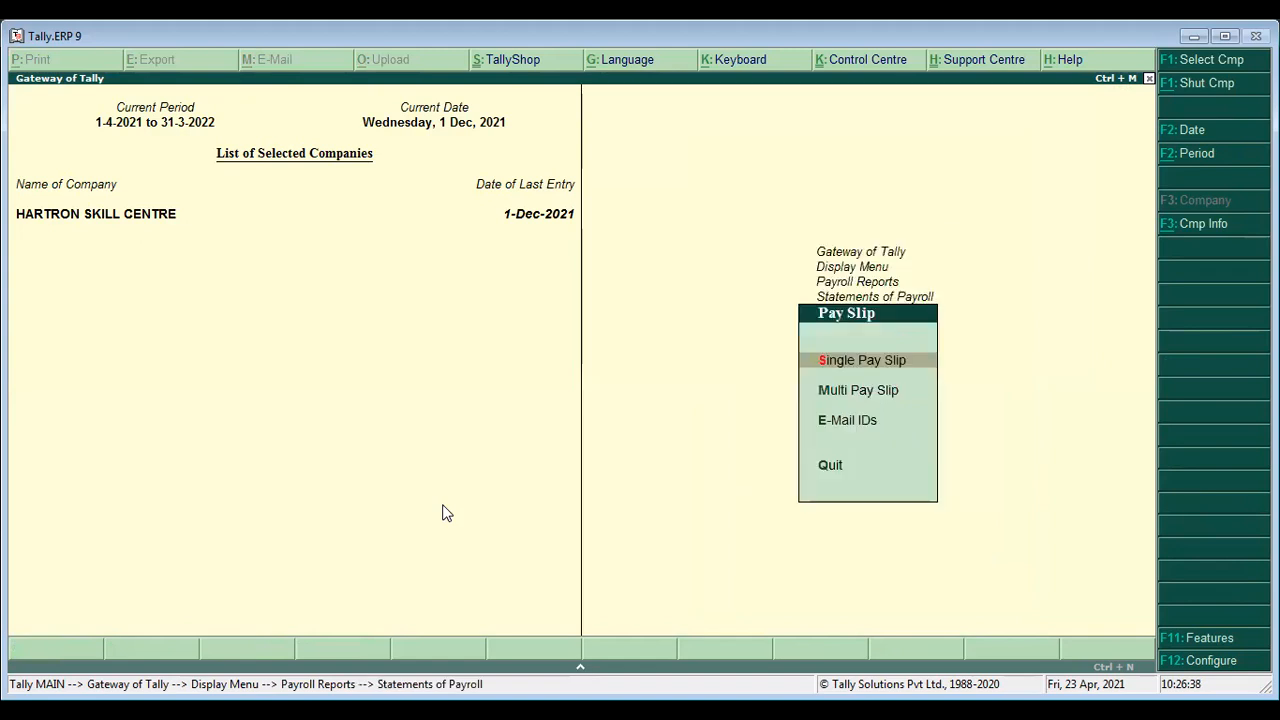
key("Down")
key("Up")
key("Return")
key("Down")
key("Return")
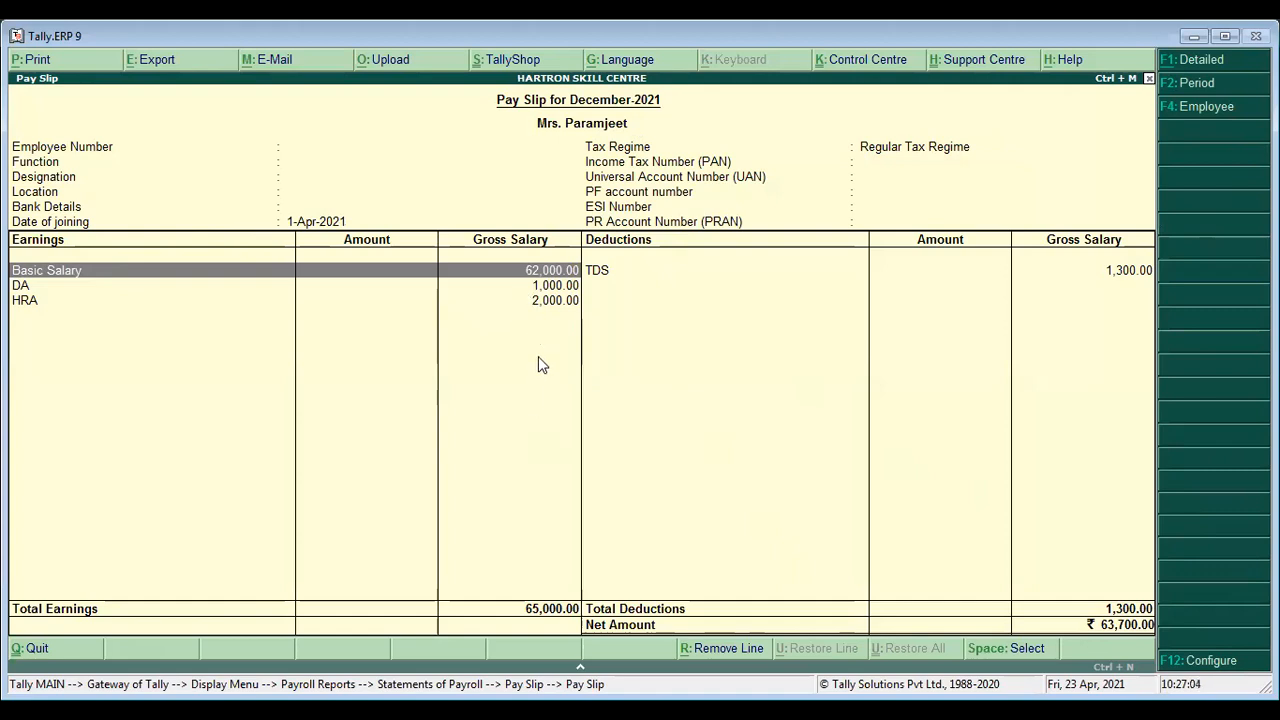
Set the pay slip period from 1-Apr-2021 to 1-Dec-2021
key("F2")
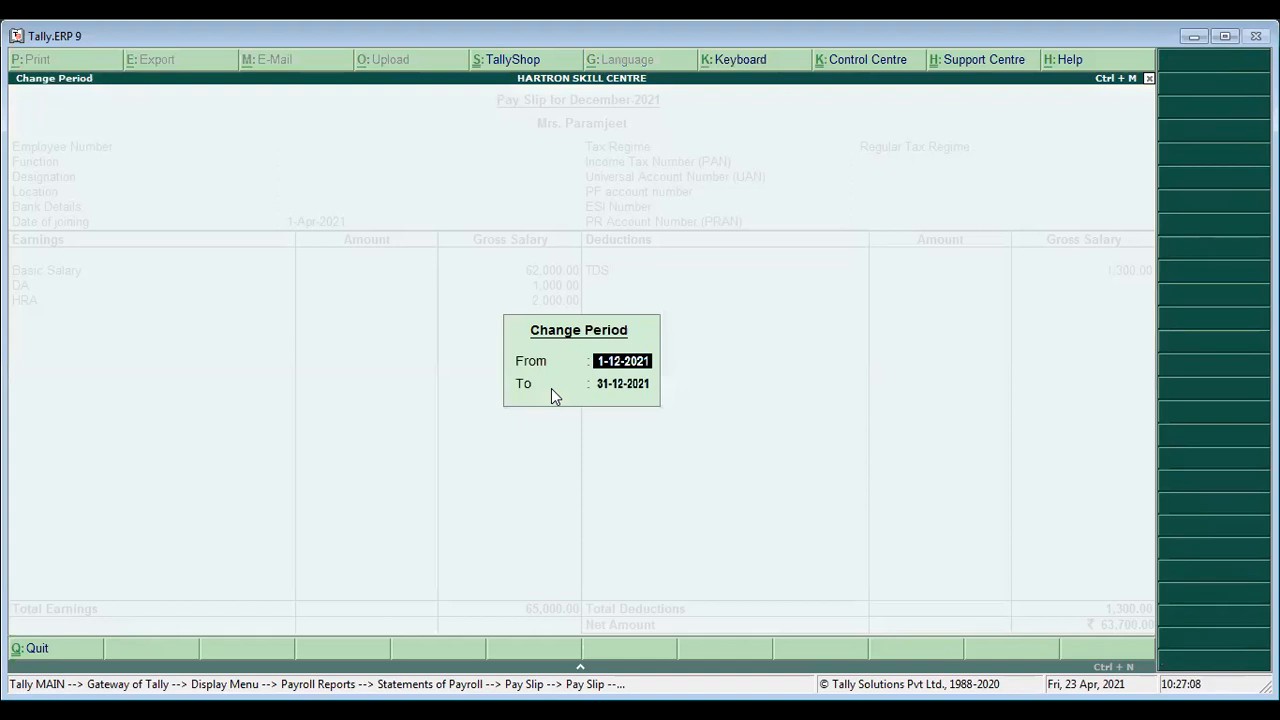
key("Delete")
key("Delete")
key("Delete")
key("Delete")
key("Delete")
key("Delete")
key("Delete")
key("Delete")
key("Delete")
key("Return")
key("Delete")
key("Delete")
key("Delete")
key("Delete")
key("Delete")
key("Delete")
key("Delete")
key("Delete")
key("Delete")
key("Delete")
key("Return")
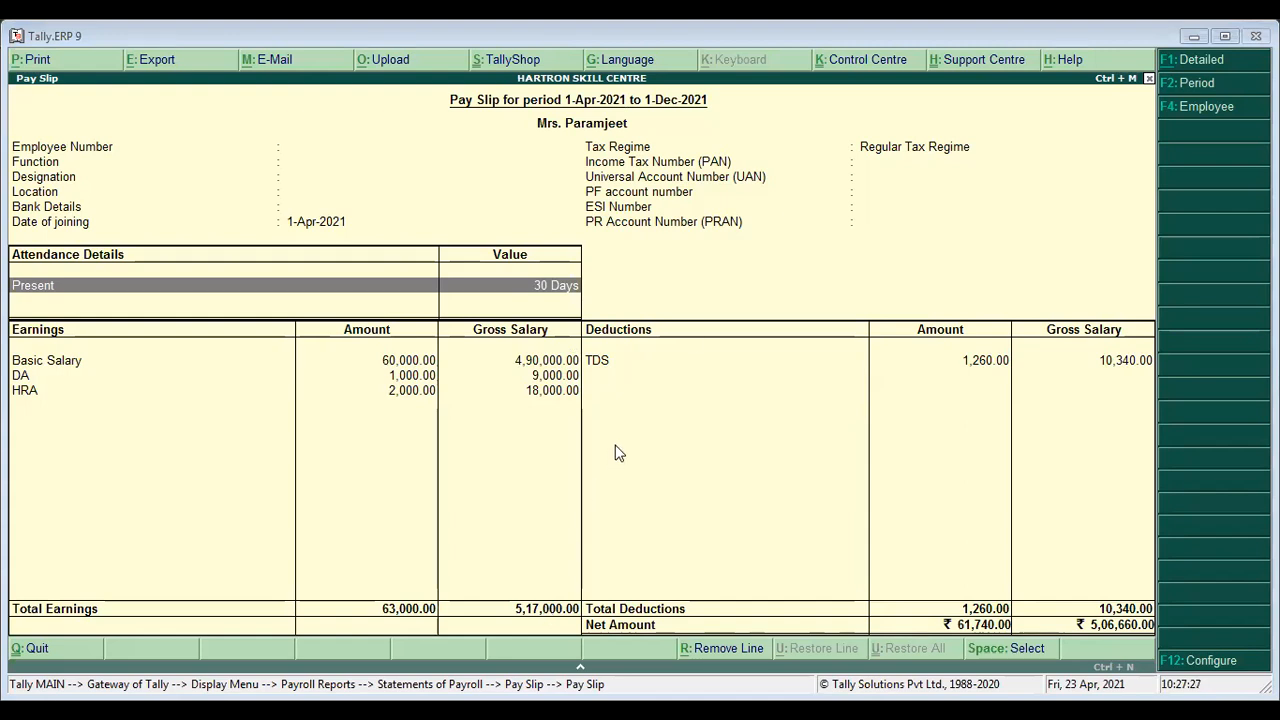
Close the pay slip and the payroll reports and return to the Gateway of Tally
key("Down")
key("Escape")
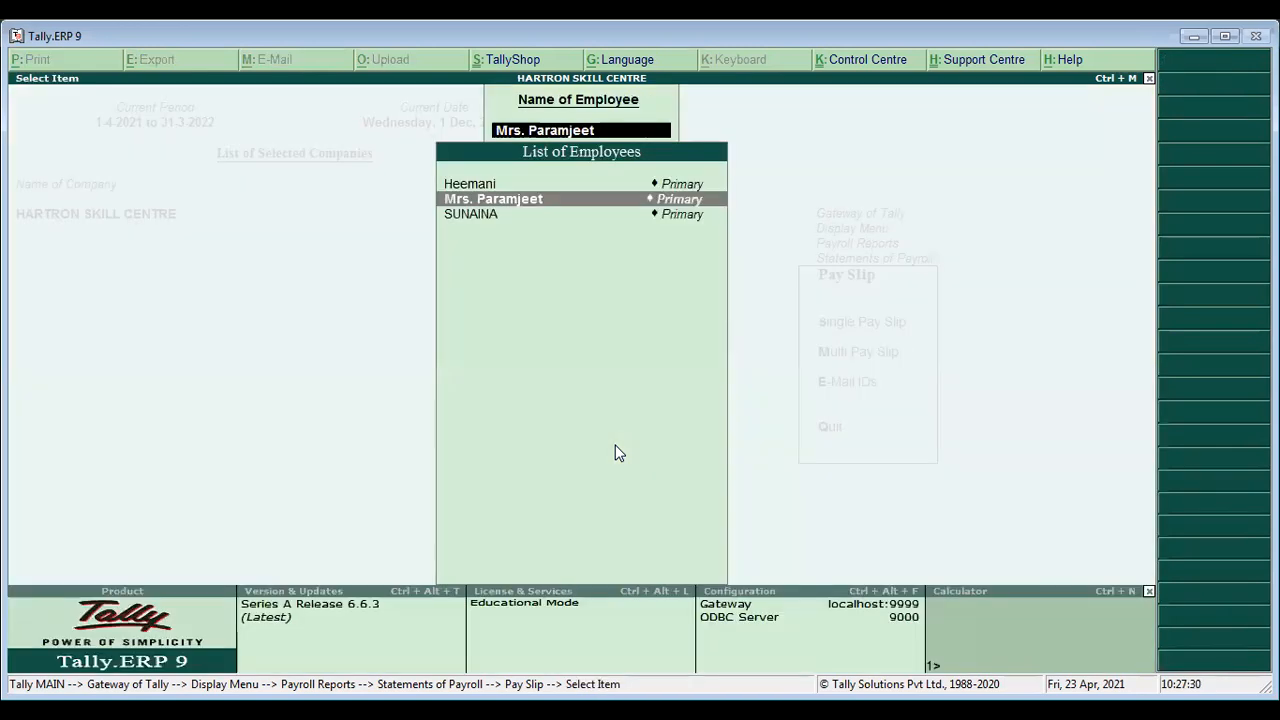
key("Escape")
key("Escape")
key("Escape")
key("Escape")
key("Escape")
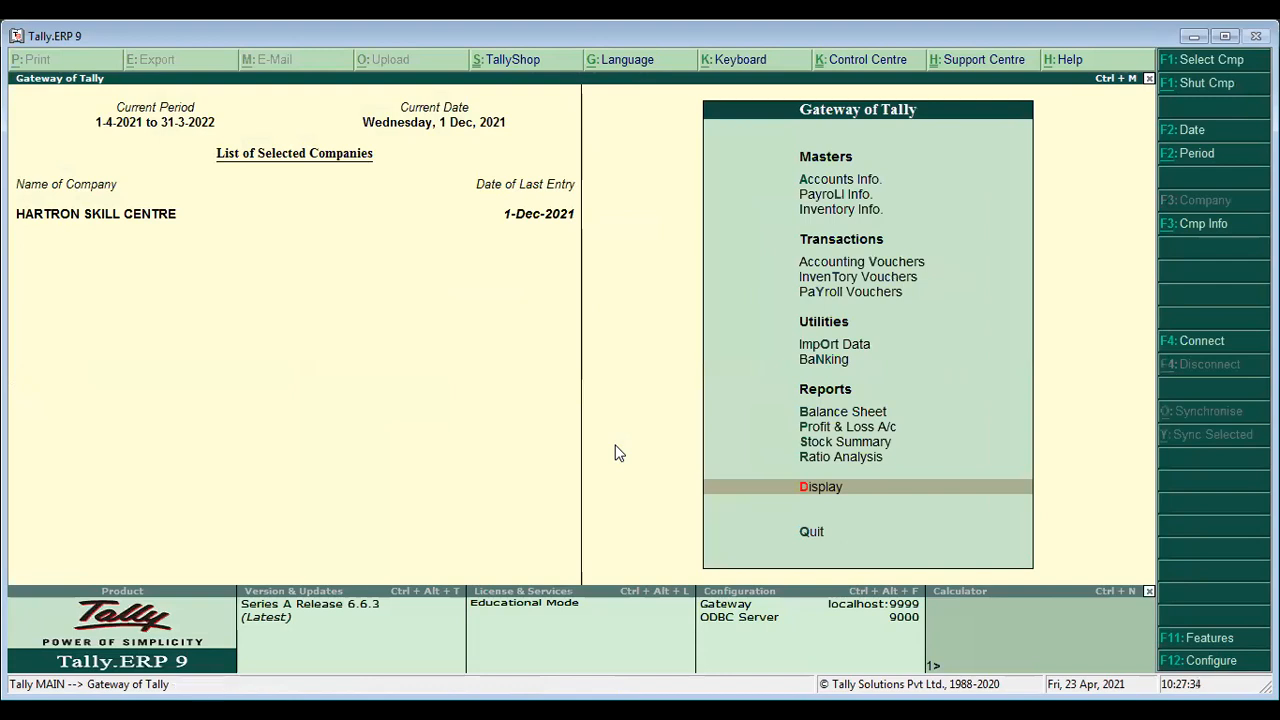
Start defining salary details from the payroll masters
key("Up")
key("Up")
key("Up")
key("Up")
key("Up")
key("Up")
key("Up")
key("Up")
key("Up")
key("Up")
key("Up")
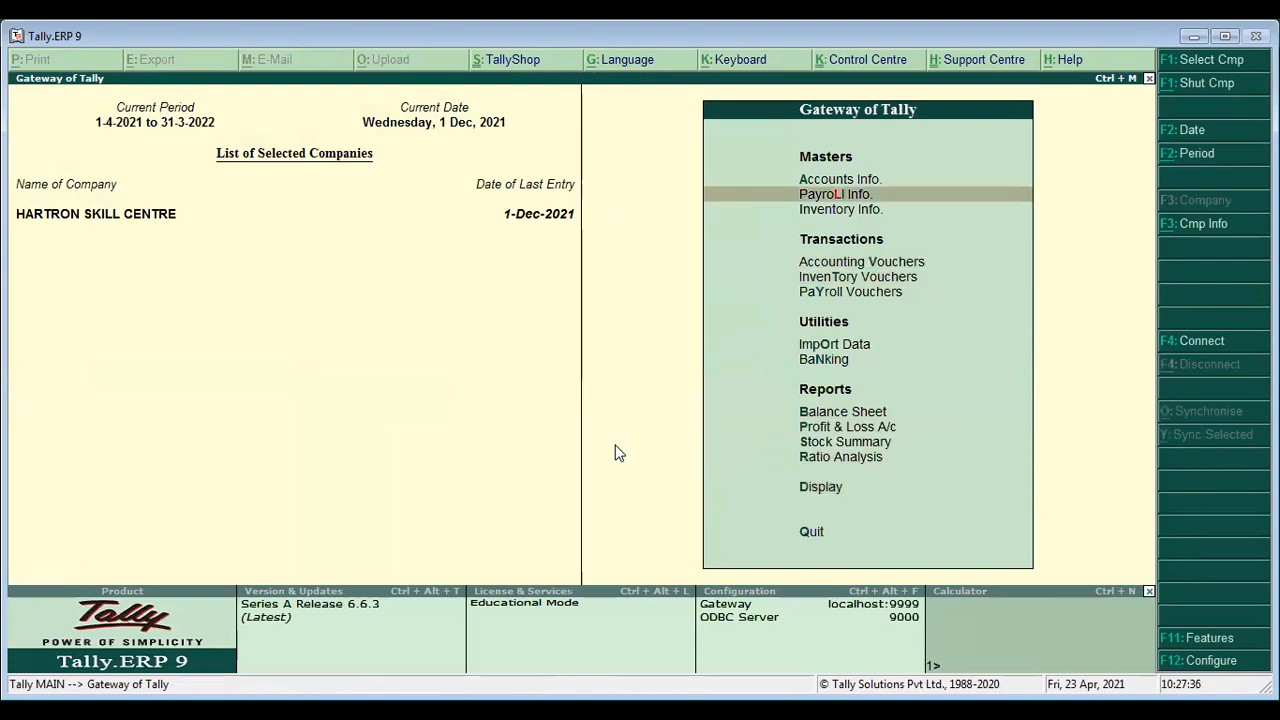
key("Return")
key("Down")
key("Down")
key("Down")
key("Down")
key("Down")
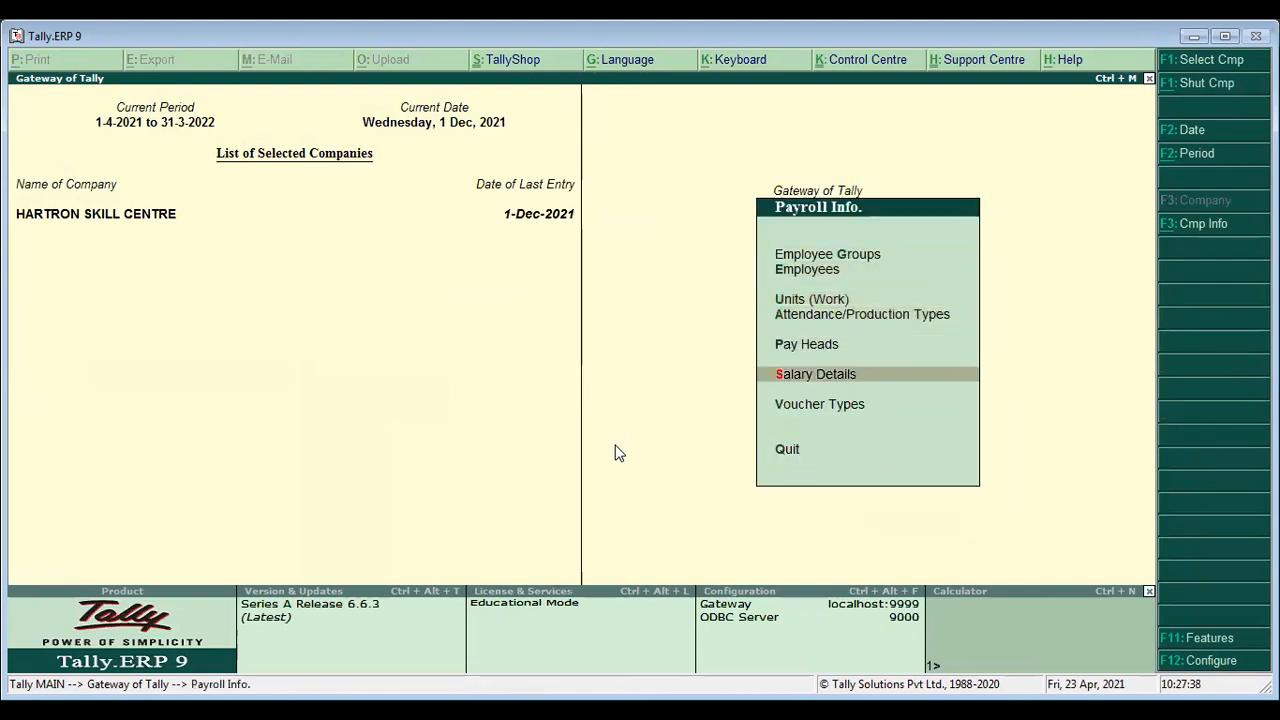
key("Return")
key("Return")
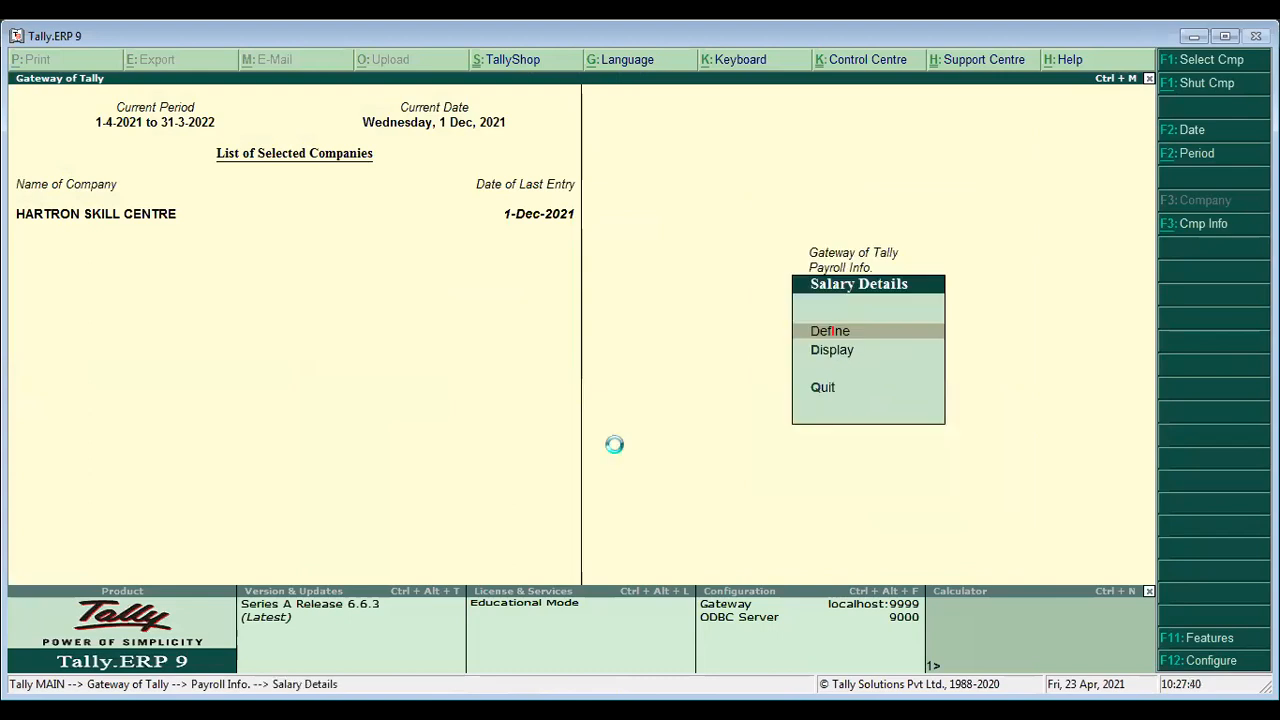
Open the salary details of the employee with the TDS deduction and check the Basic Salary and DA lines
key("Down")
key("Down")
key("Up")
key("Return")
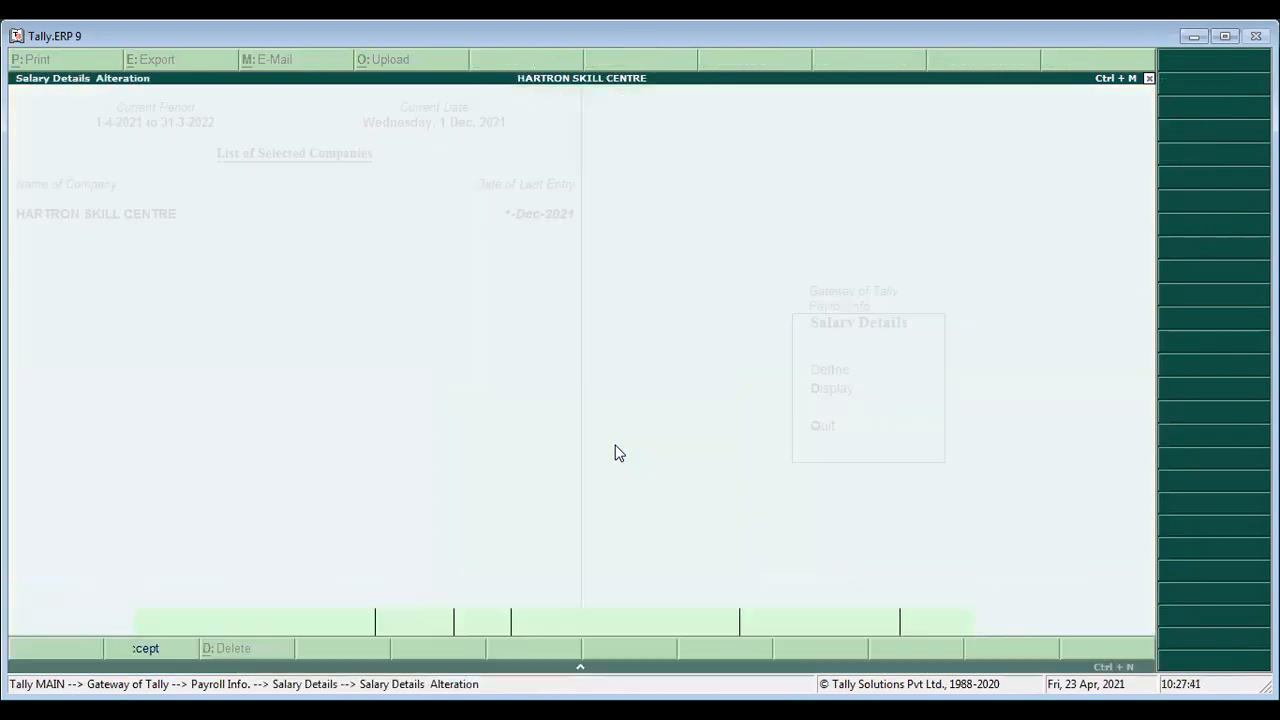
key("Return")
key("Down")
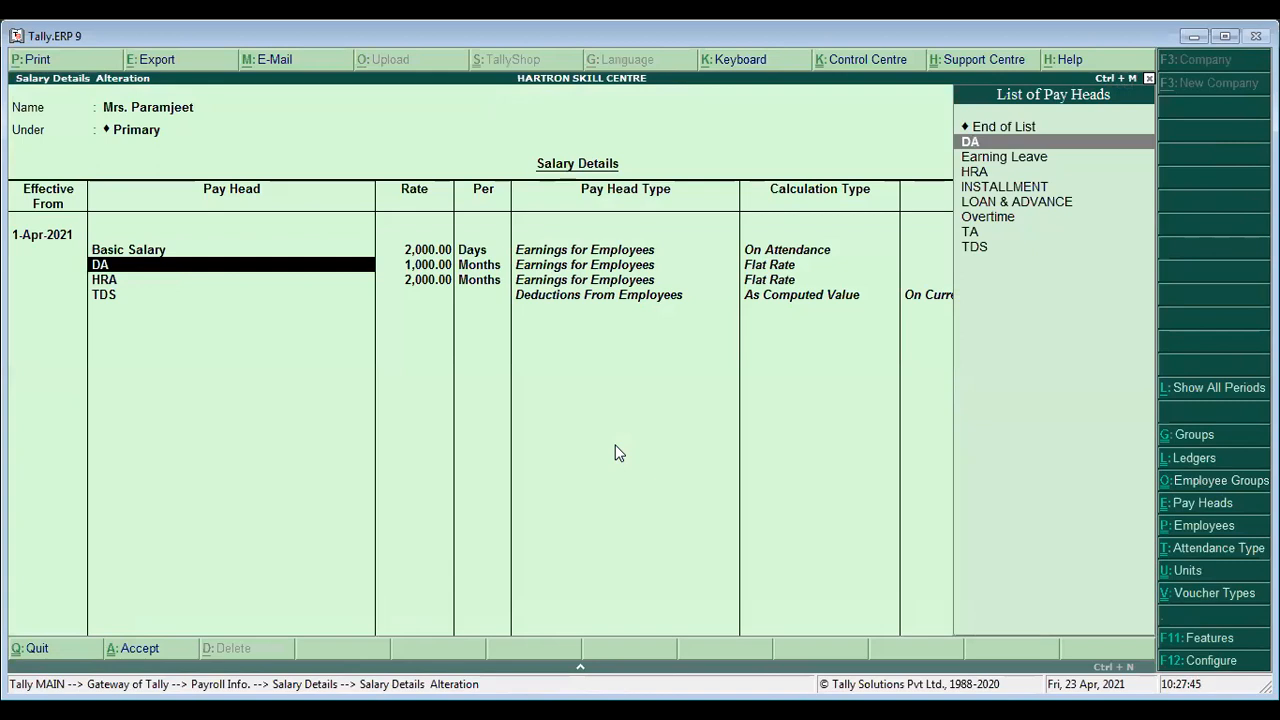
key("Up")
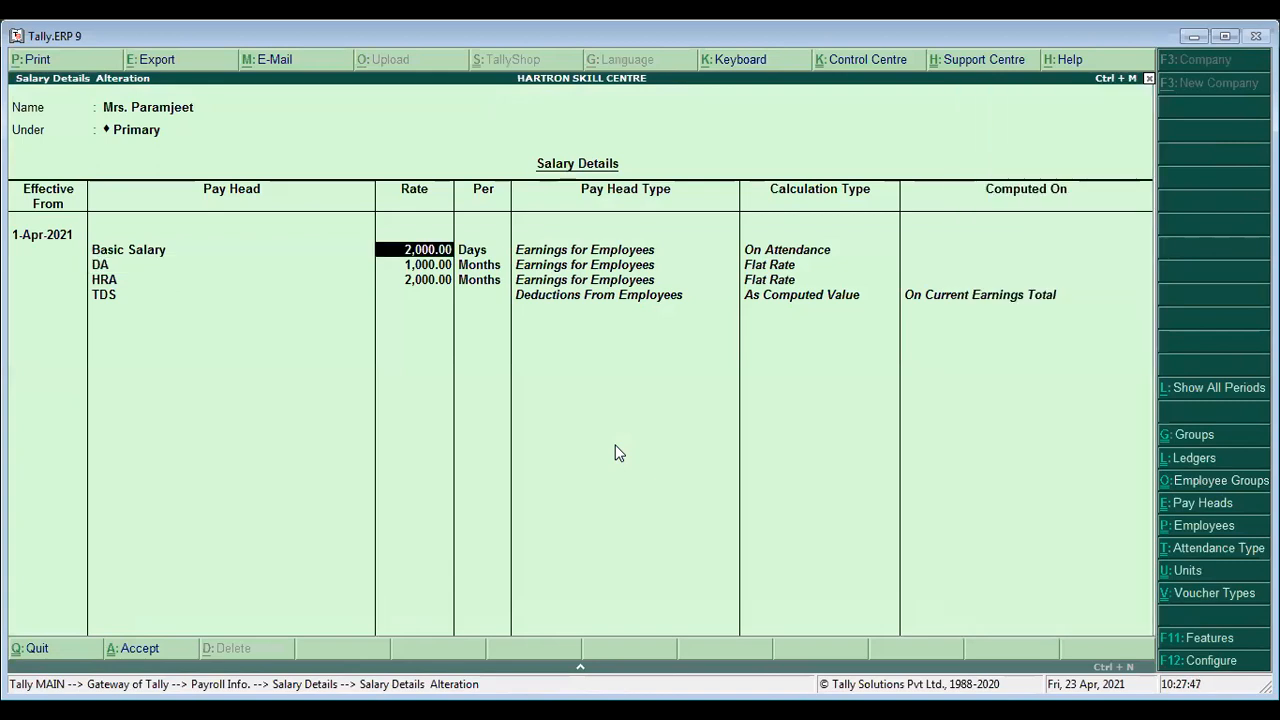
key("Down")
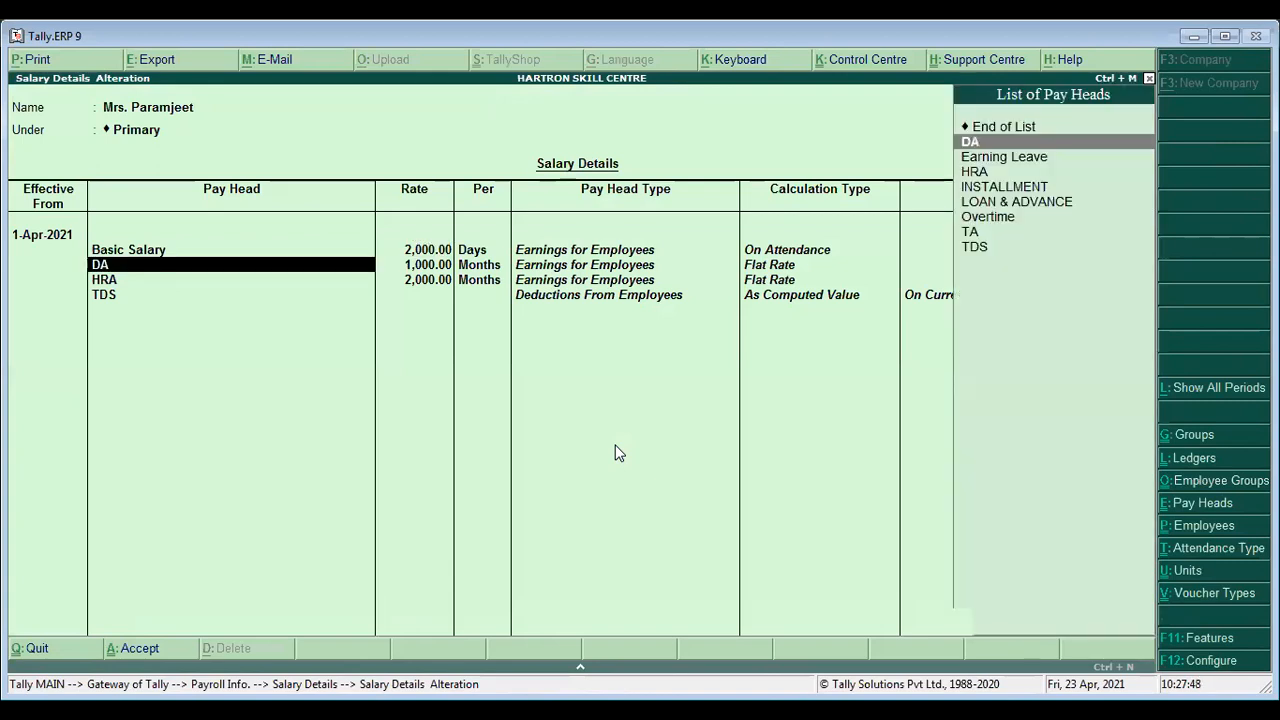
Open the TDS pay head for alteration from the employee's salary details
key("Down")
key("Down")
key("Down")
key("Down")
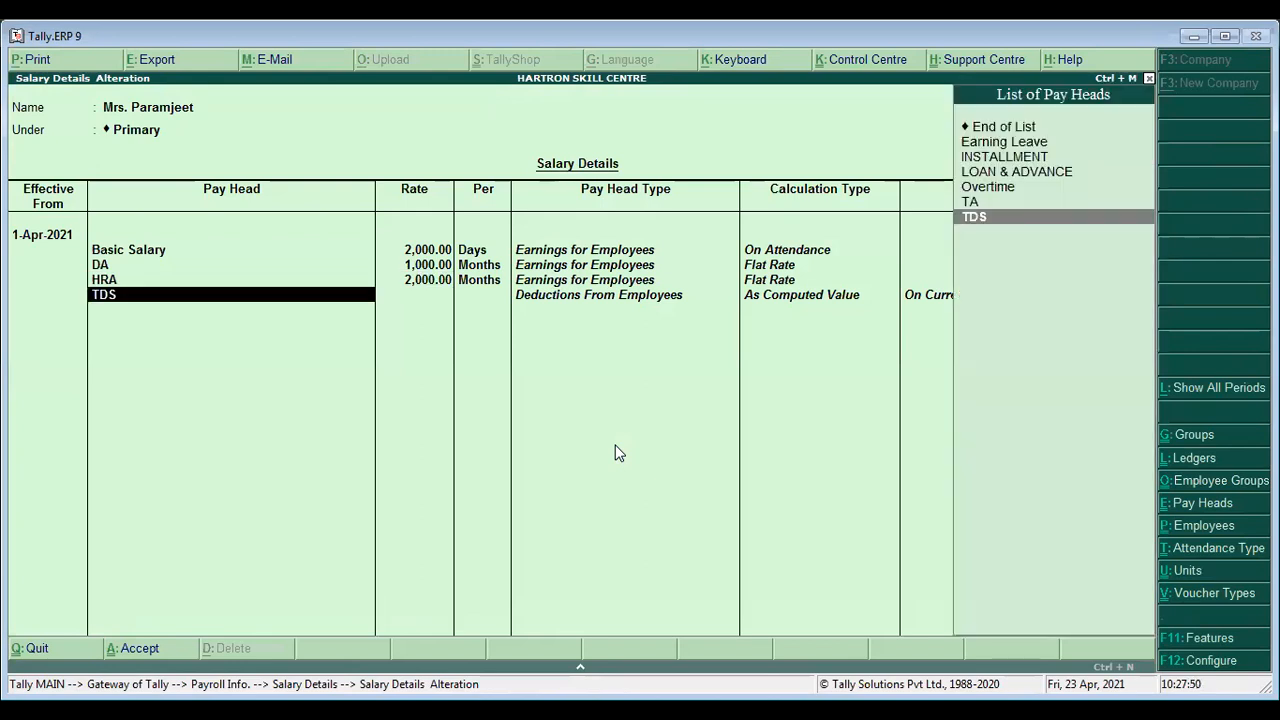
key("ctrl+Return")
key("Return")
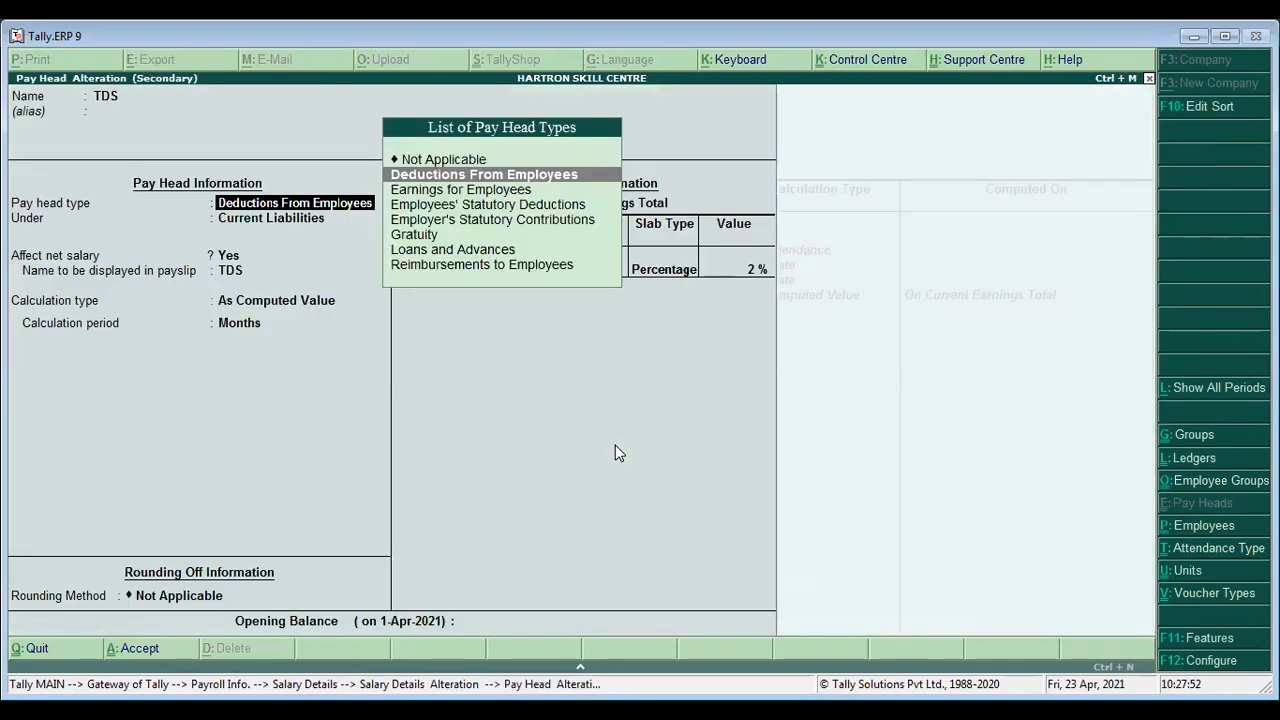
Review the TDS pay head's type, group, payslip name, computation method and 2 % slab, and accept it with these settings
key("Return")
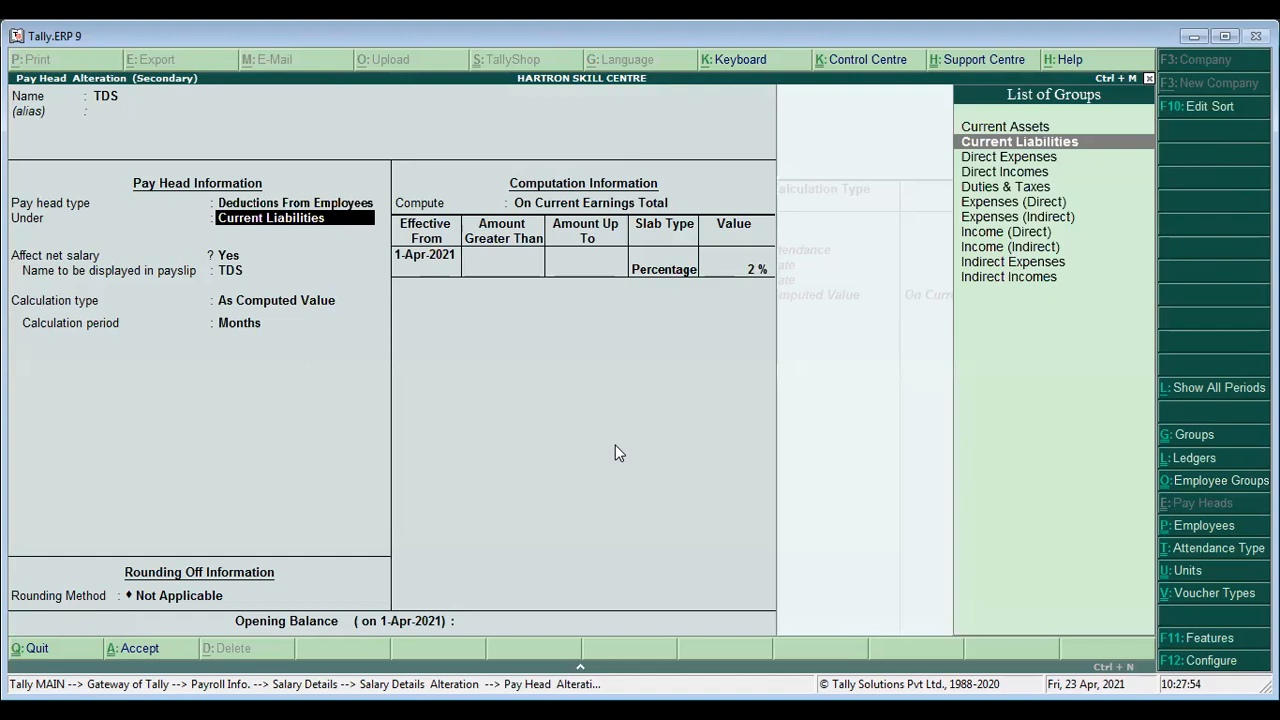
key("Return")
key("Return")
key("Return")
key("Return")
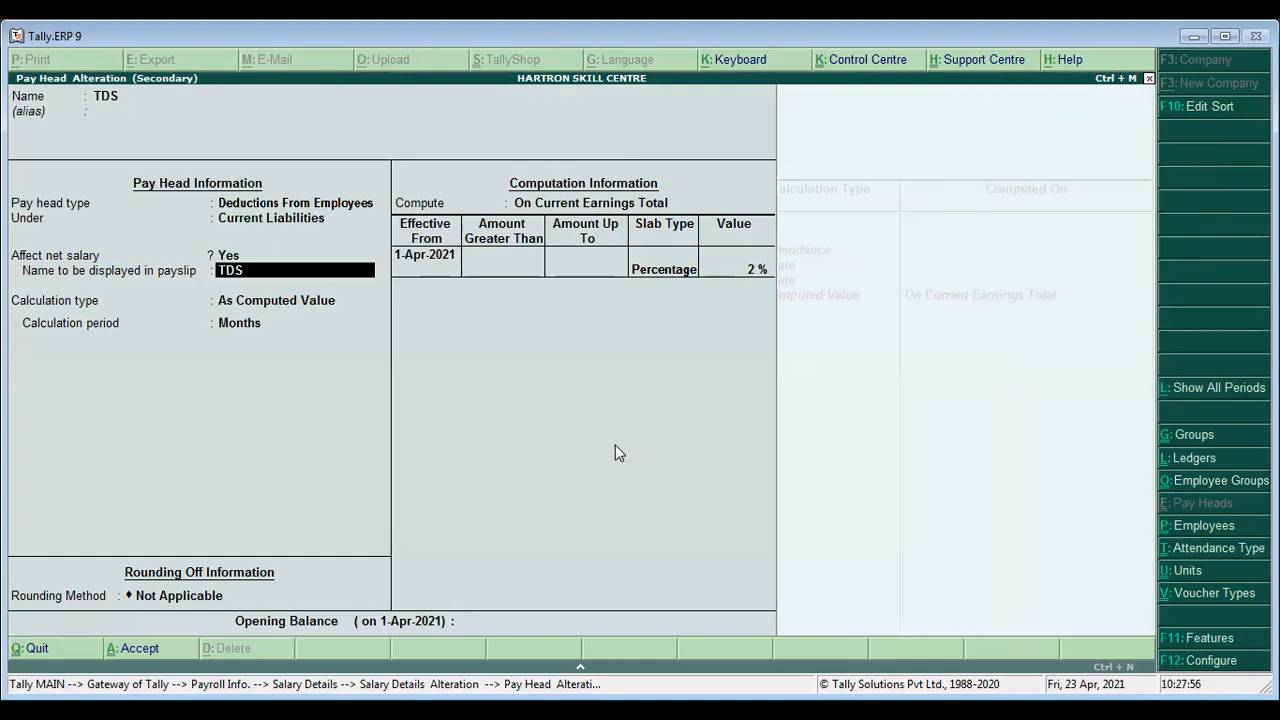
key("Return")
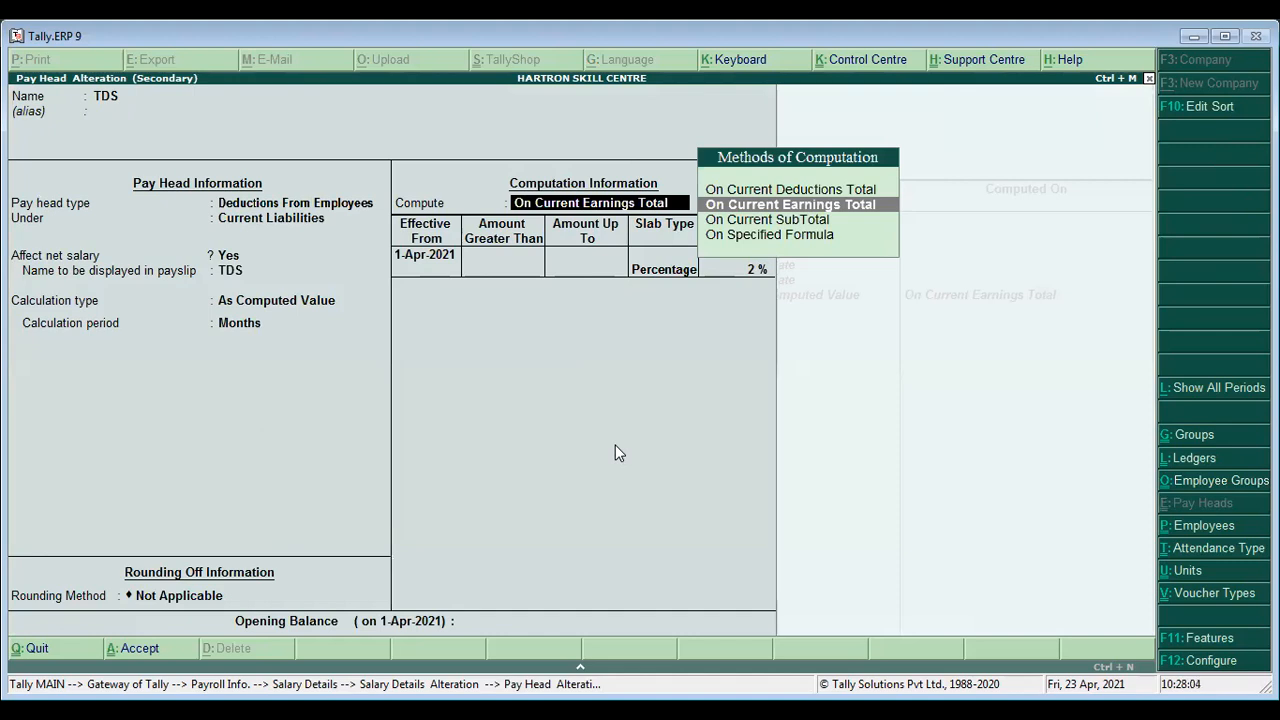
key("Return")
key("Return")
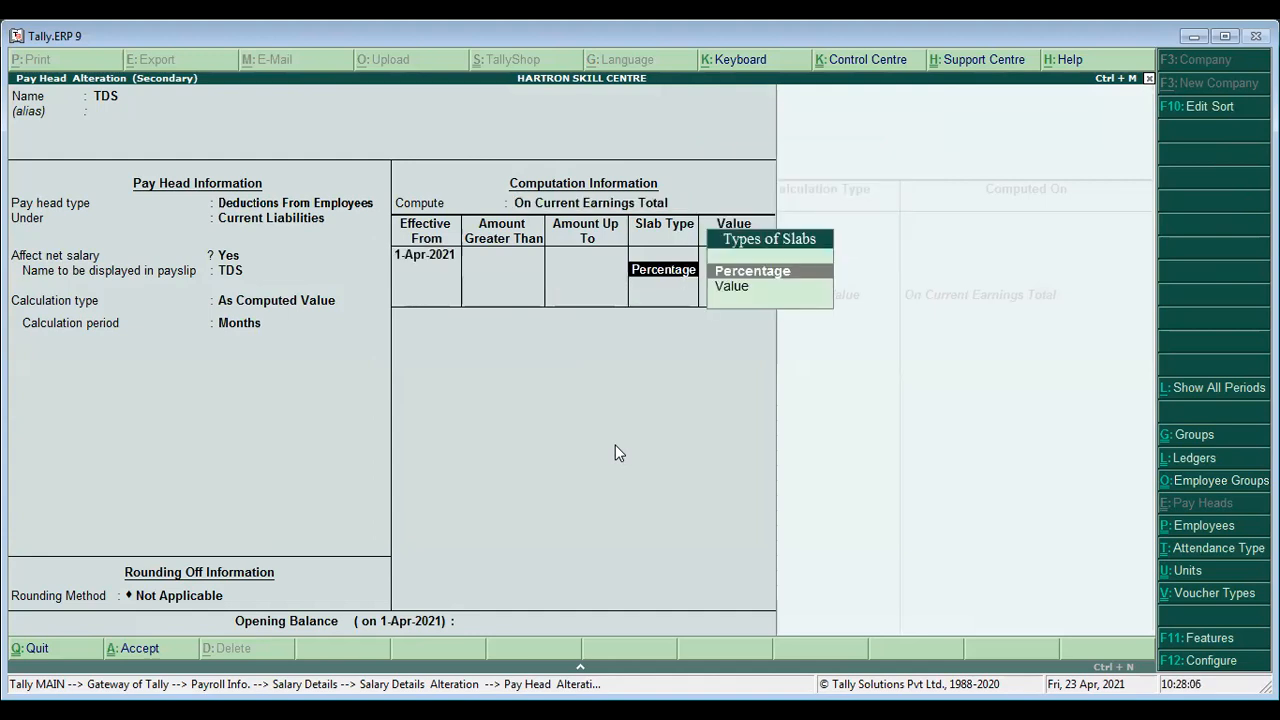
key("Return")
type("2")
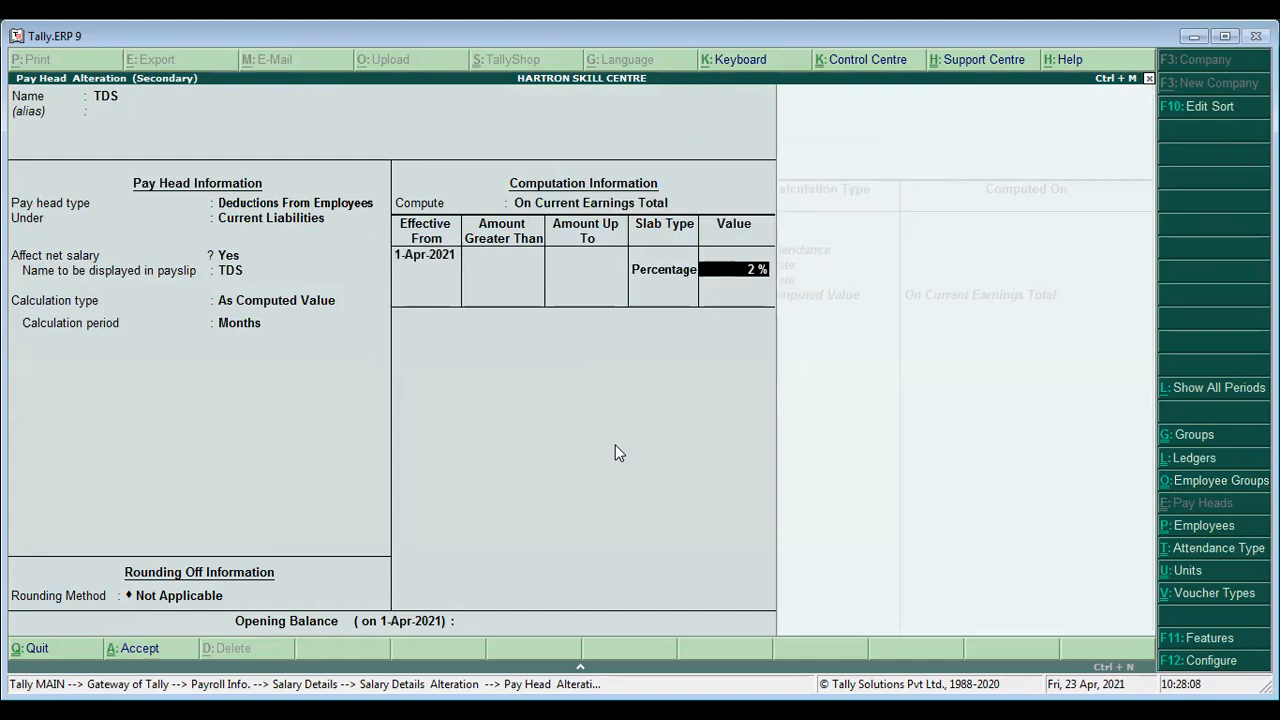
key("Return")
key("Return")
key("Return")
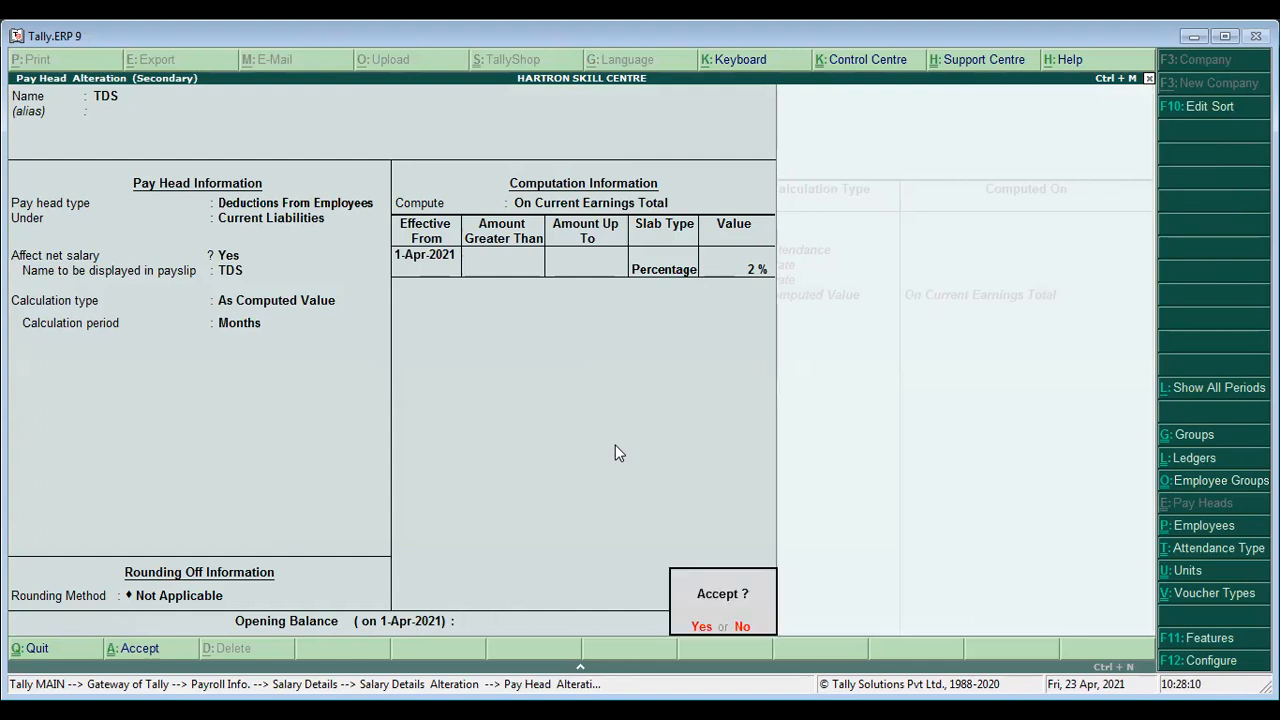
key("Return")
Accept the employee's salary details, return to the Gateway of Tally and open the Day Book
key("ctrl+a")
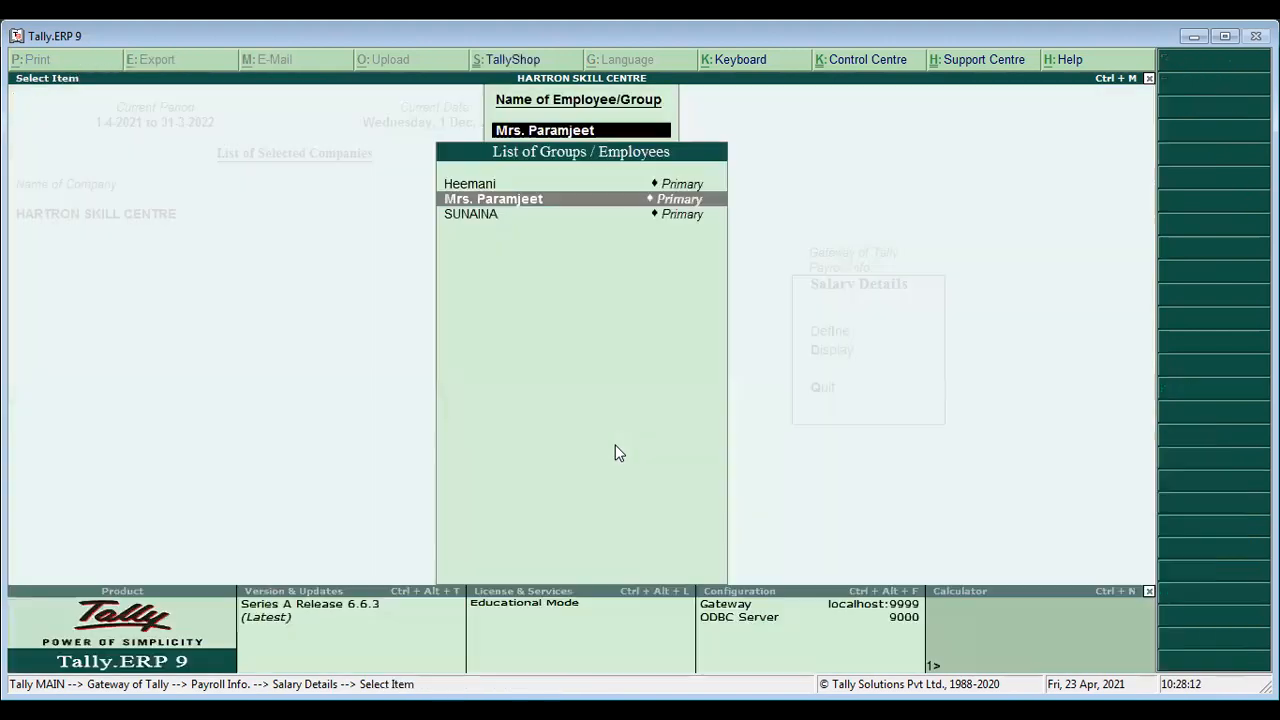
key("Escape")
key("Escape")
key("Escape")
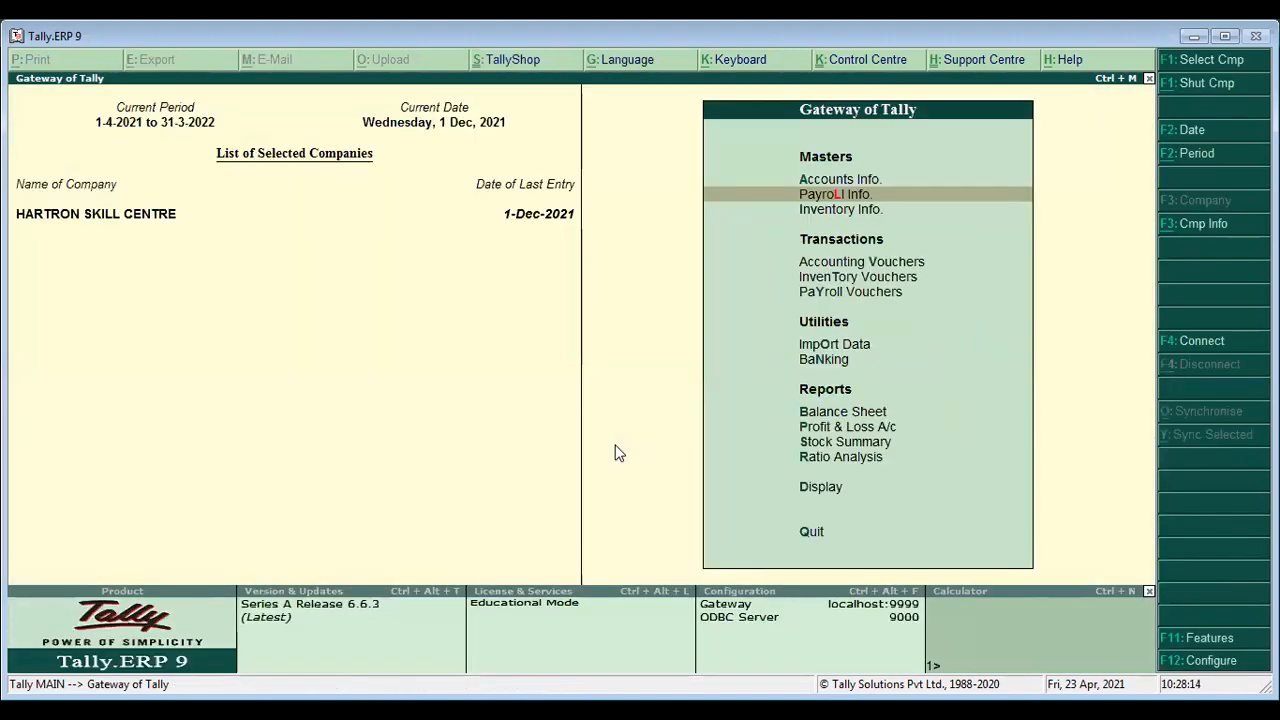
key("d")
key("d")
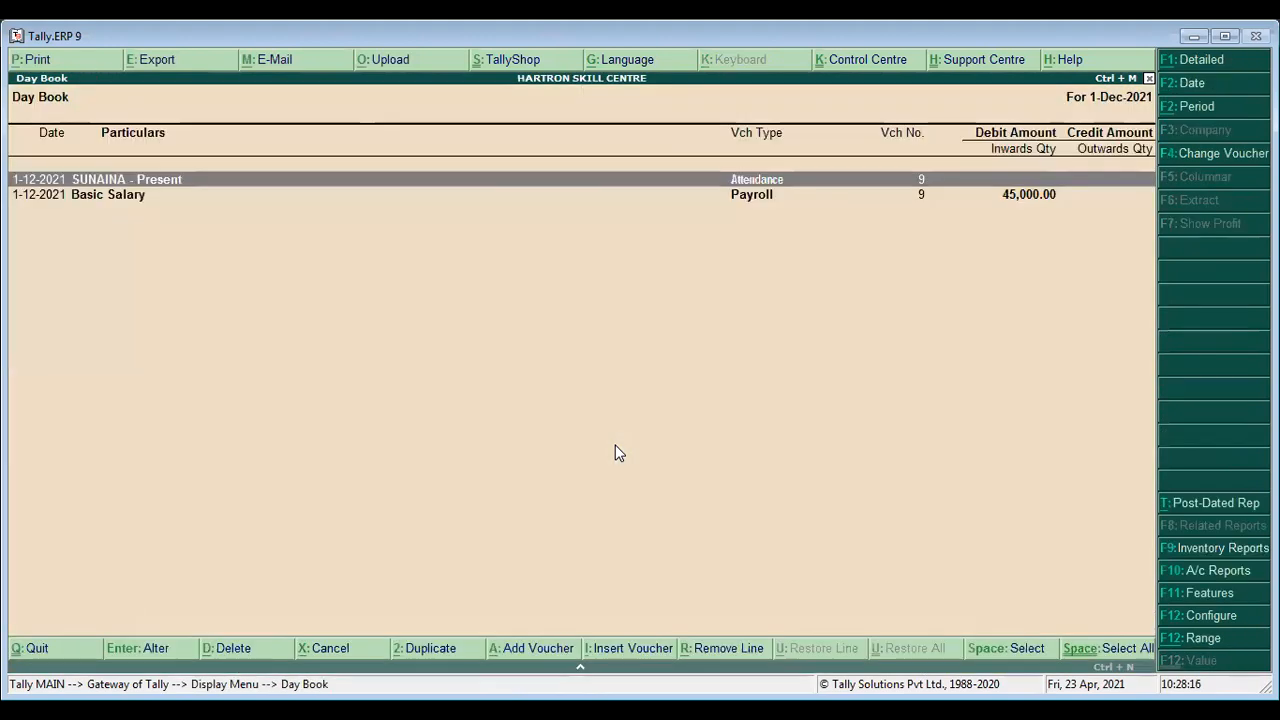
Set the Day Book period from 1-4-2021 to 1-4-2021
key("alt+F2")
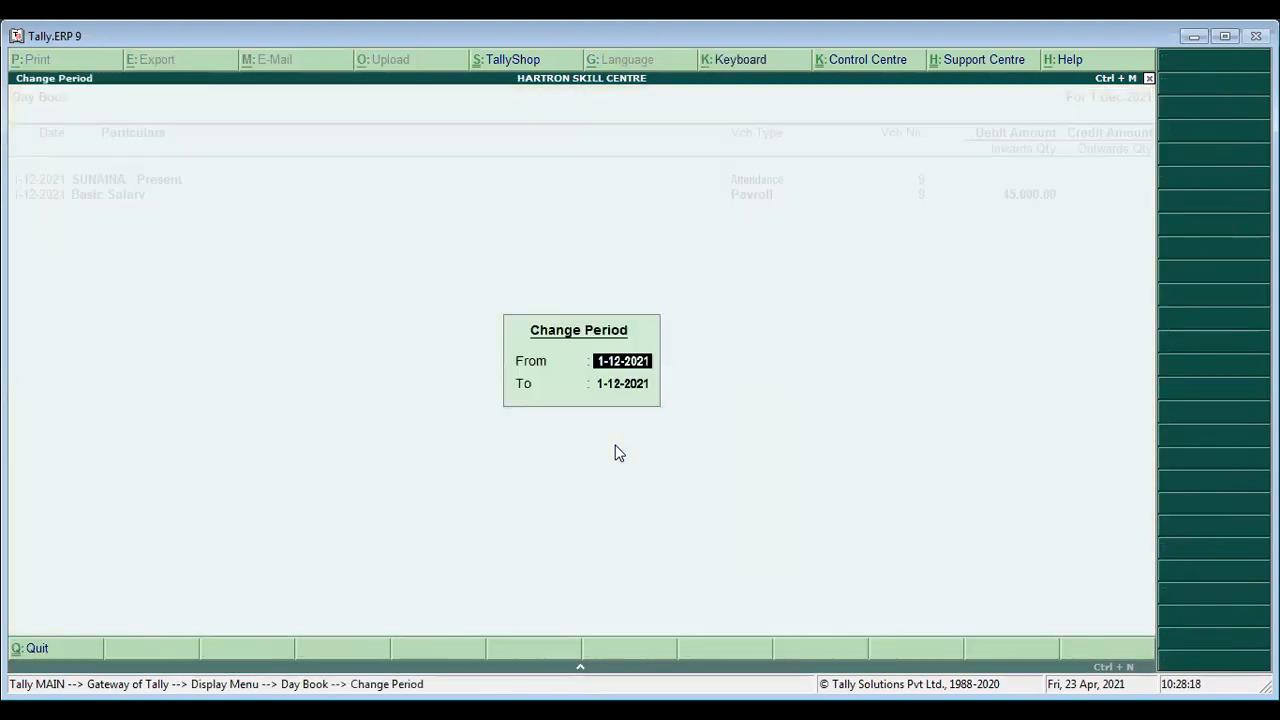
type("1/4")
key("Return")
type("1/4")
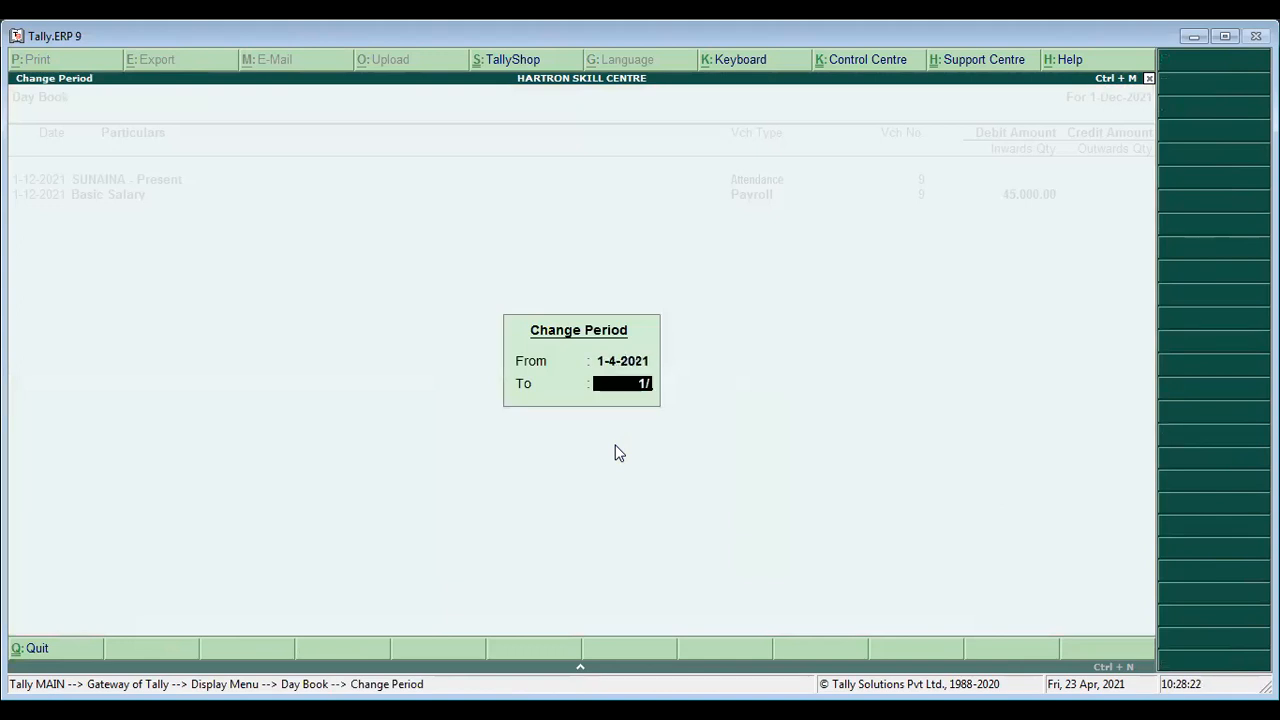
key("Return")
Open attendance voucher no. 2 from the Day Book, check the employee's days present, and quit it without changes
key("Down")
key("Down")
key("Down")
key("Down")
key("Down")
key("Down")
key("Down")
key("Down")
key("Down")
key("Down")
key("Down")
key("Down")
key("Down")
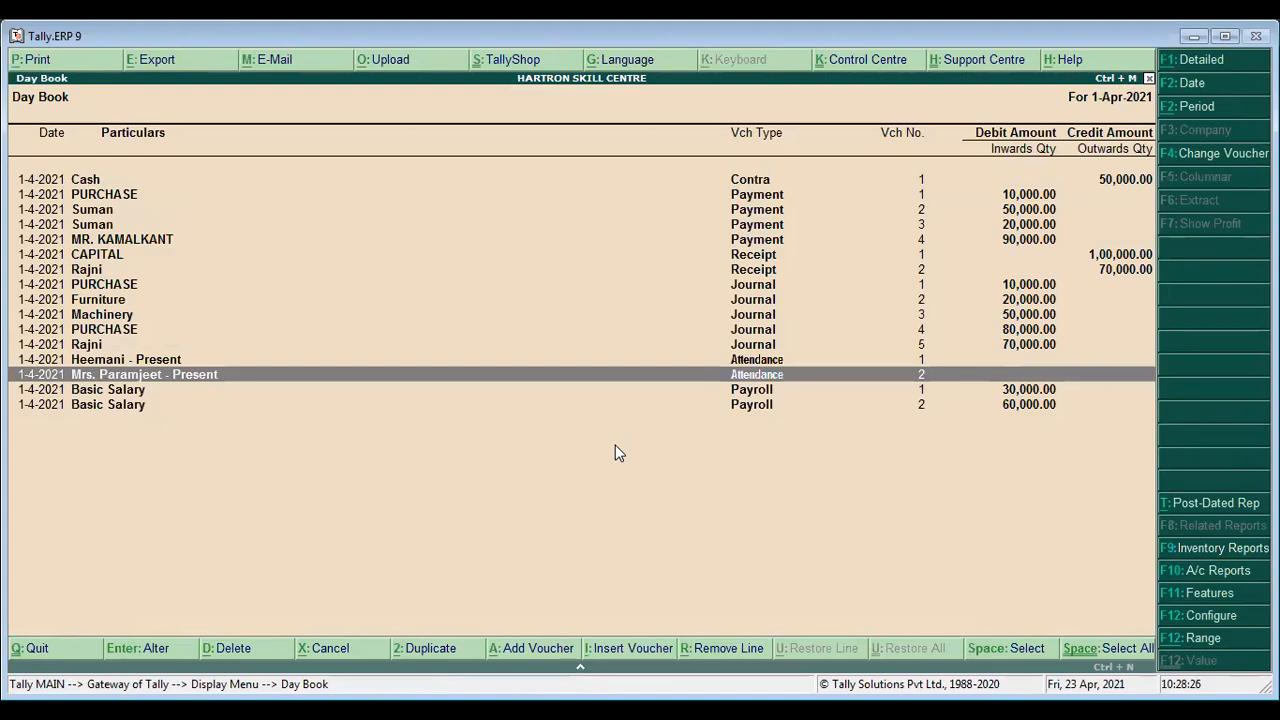
key("Return")
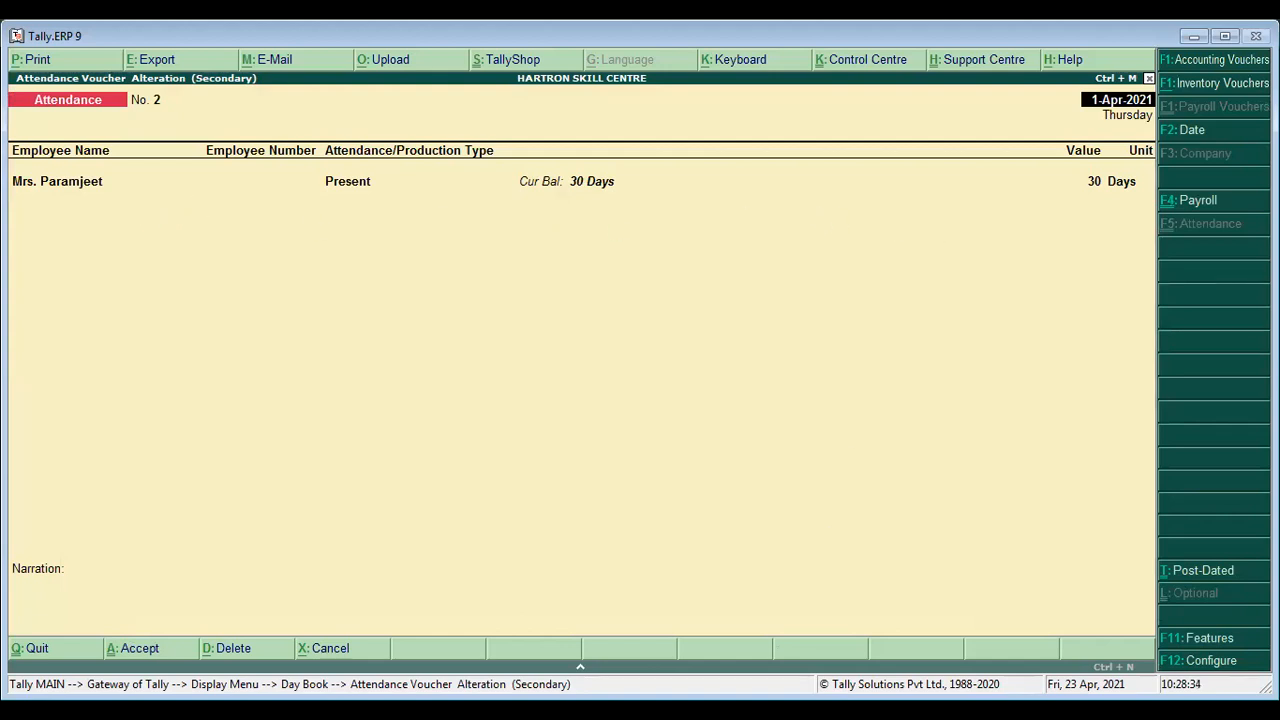
key("Escape")
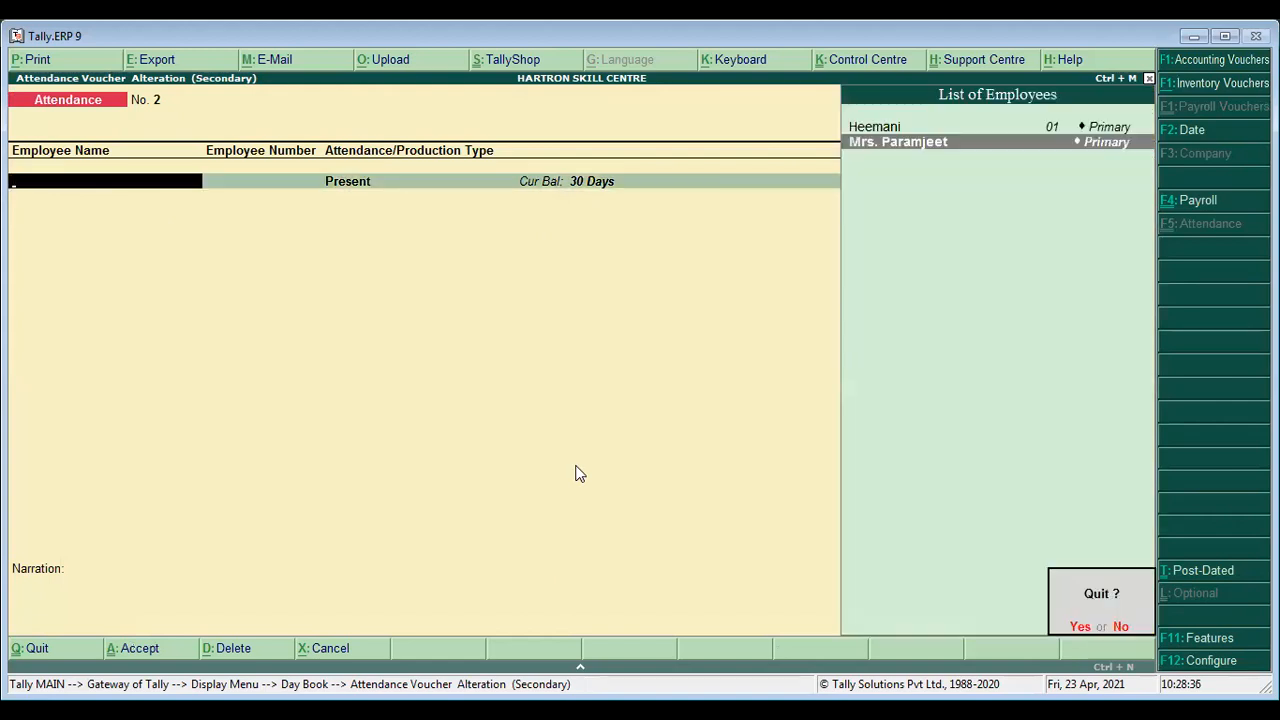
key("y")
Open payroll voucher no. 2 from the Day Book, check its pay heads, TDS and net amount, and quit it without changes
key("Down")
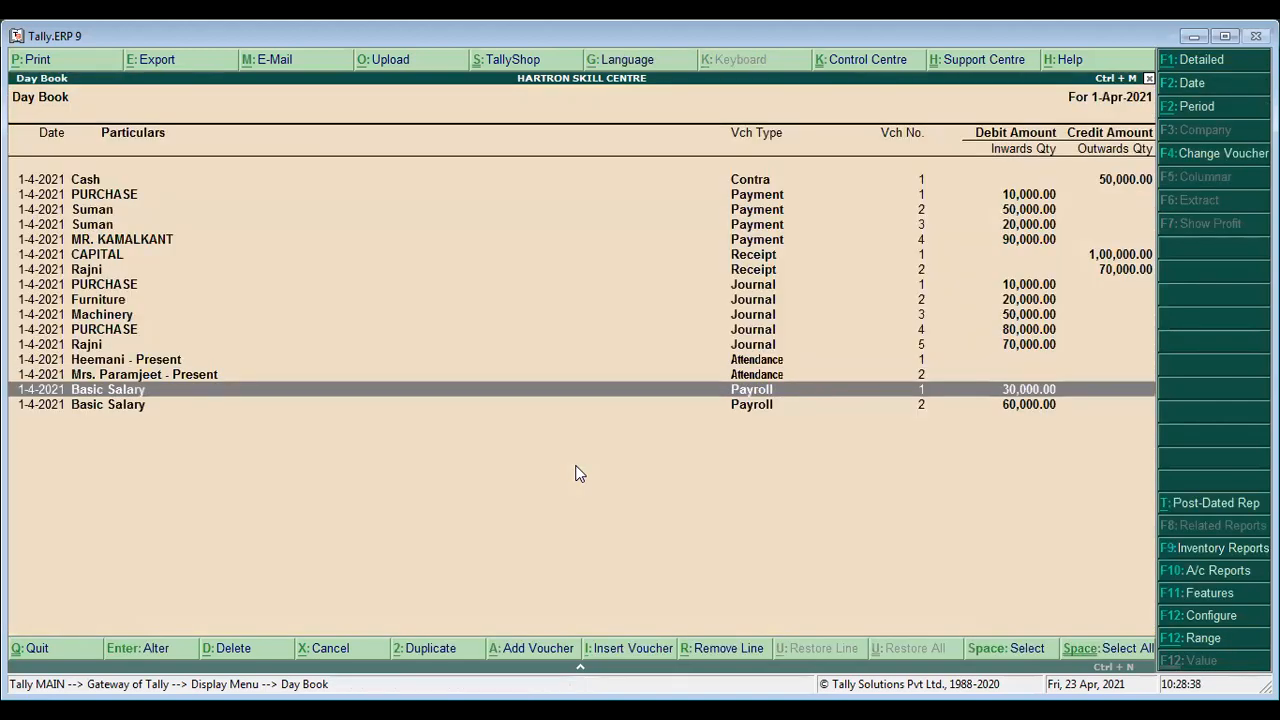
key("Down")
key("Return")
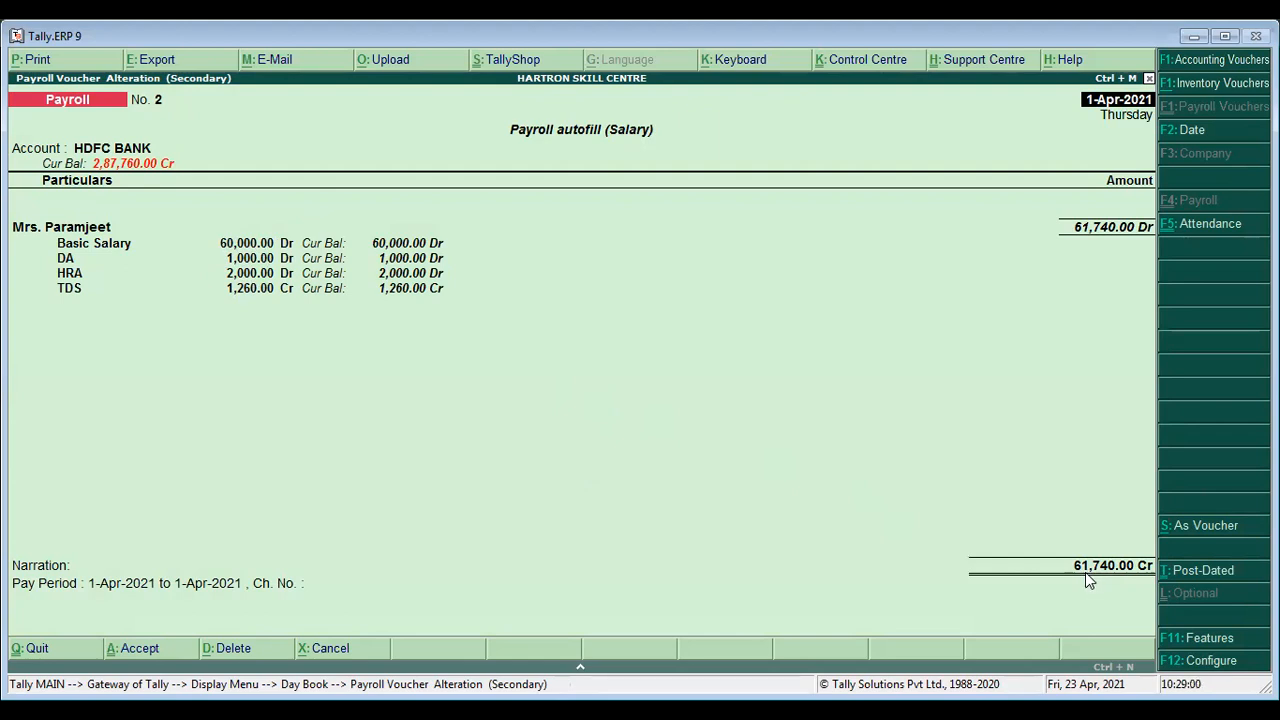
key("Escape")
key("y")
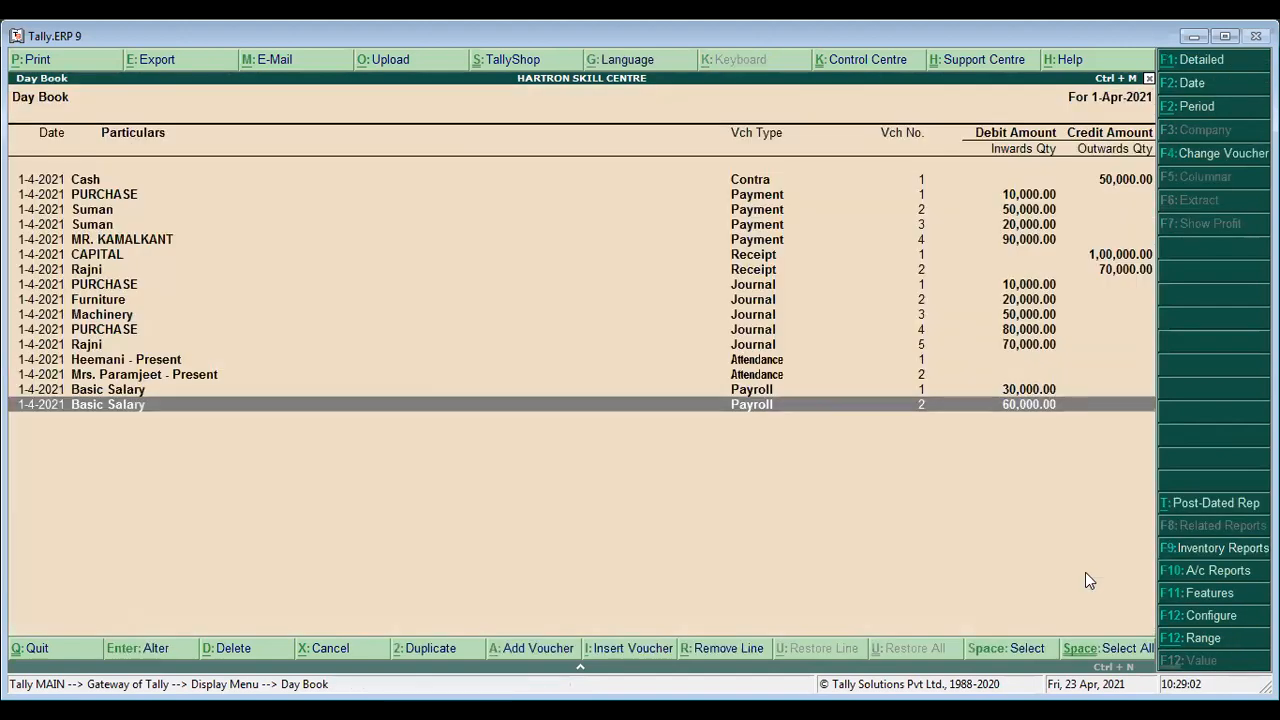
Leave the Day Book and open the Payroll Reports
key("Escape")
key("Escape")
key("d")
key("Down")
key("Down")
key("Down")
key("Down")
key("Down")
key("Down")
key("Down")
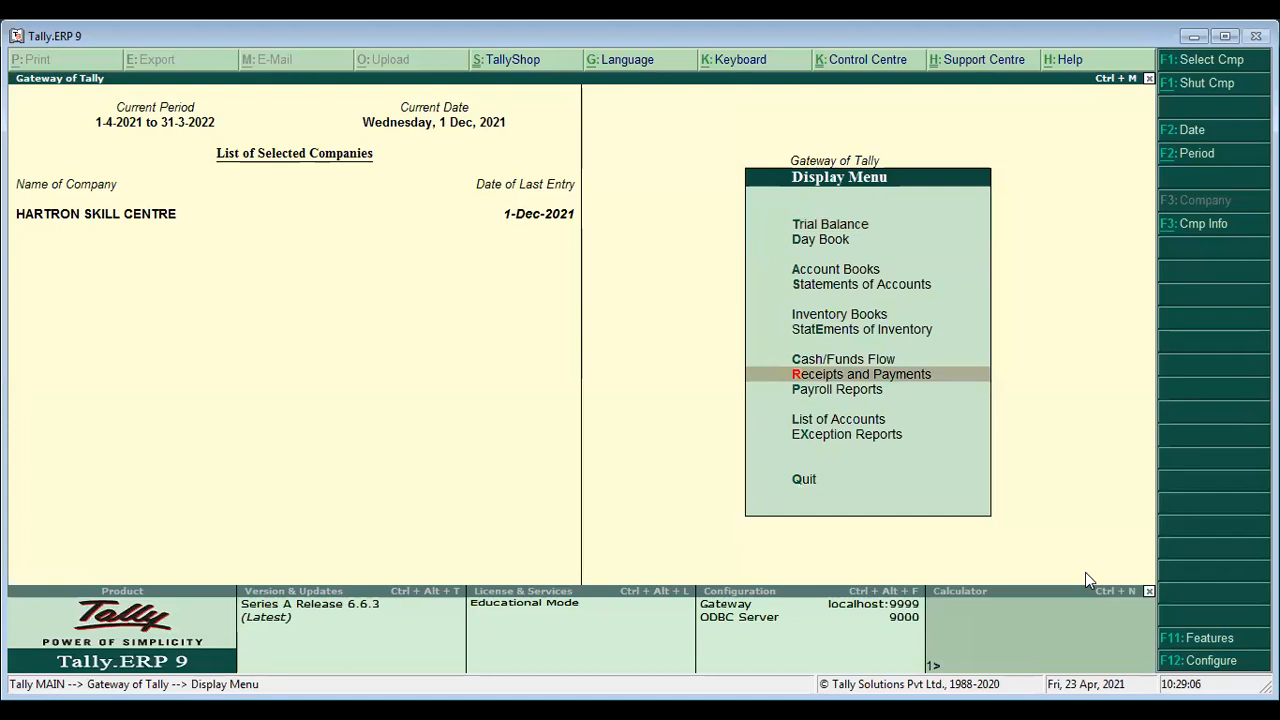
key("Down")
key("Return")
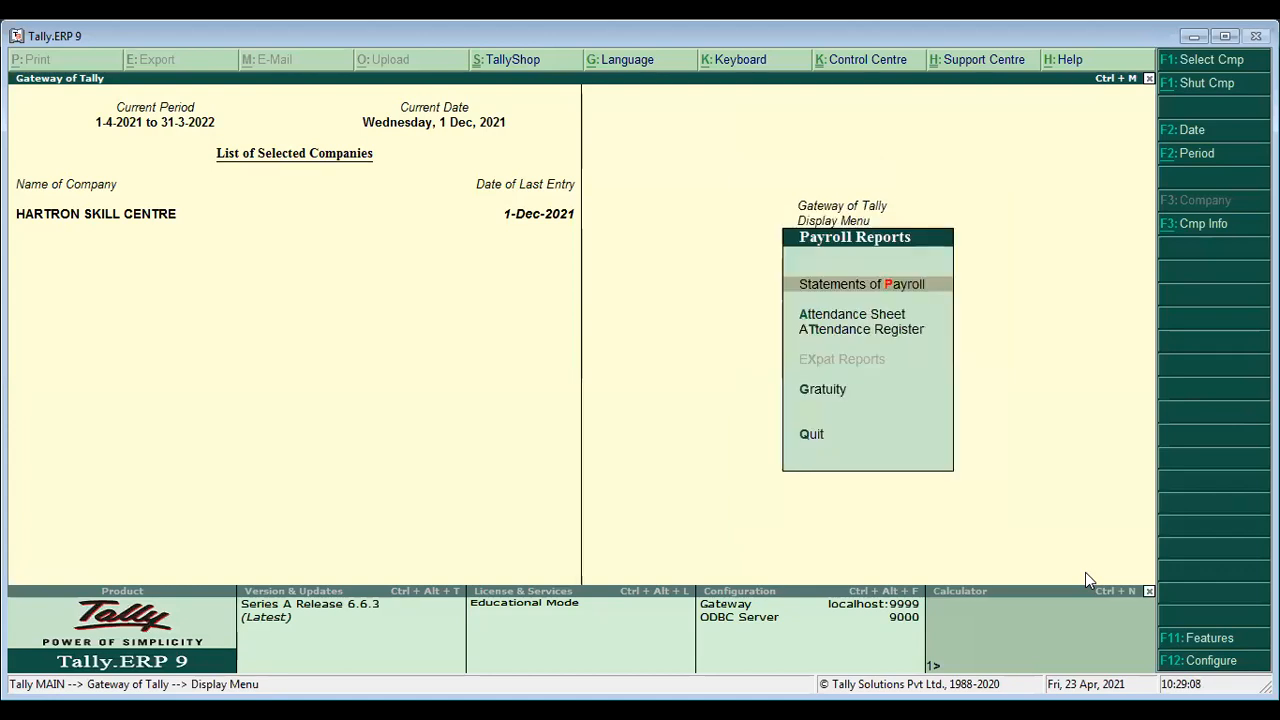
Open the single pay slip of the employee with the TDS deduction and check its earnings and deductions
key("Return")
key("Return")
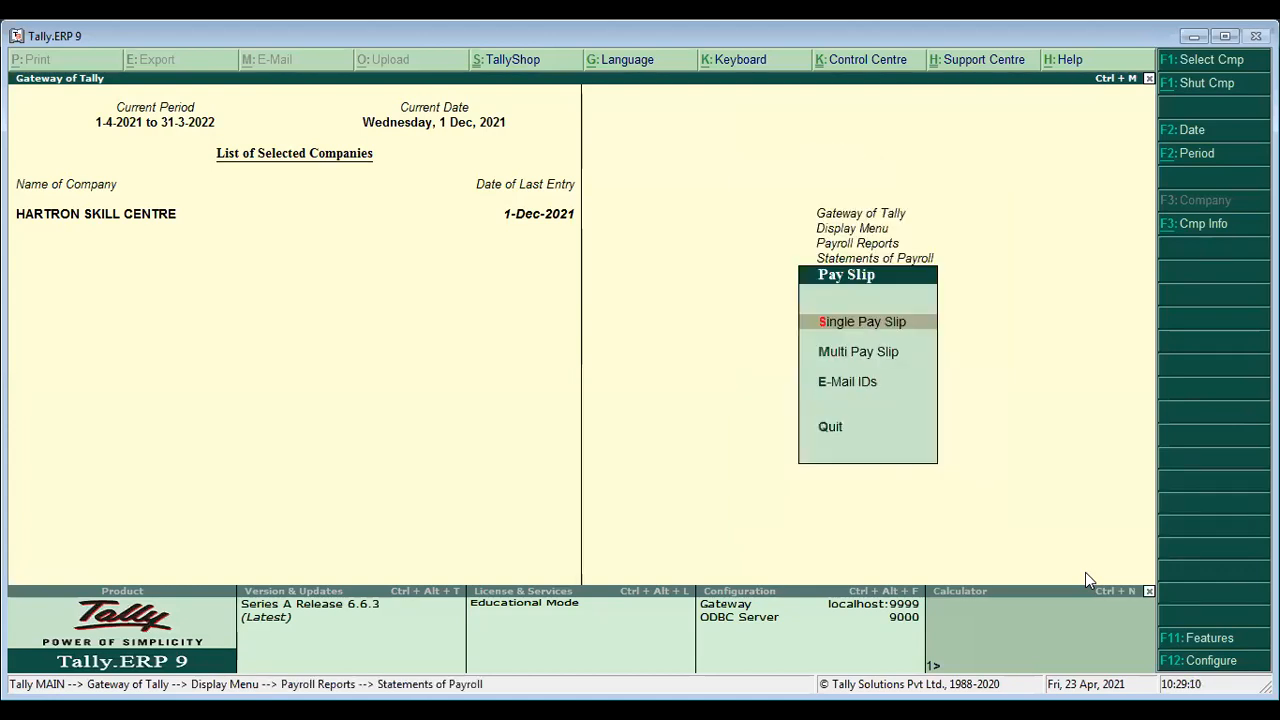
key("Return")
key("Down")
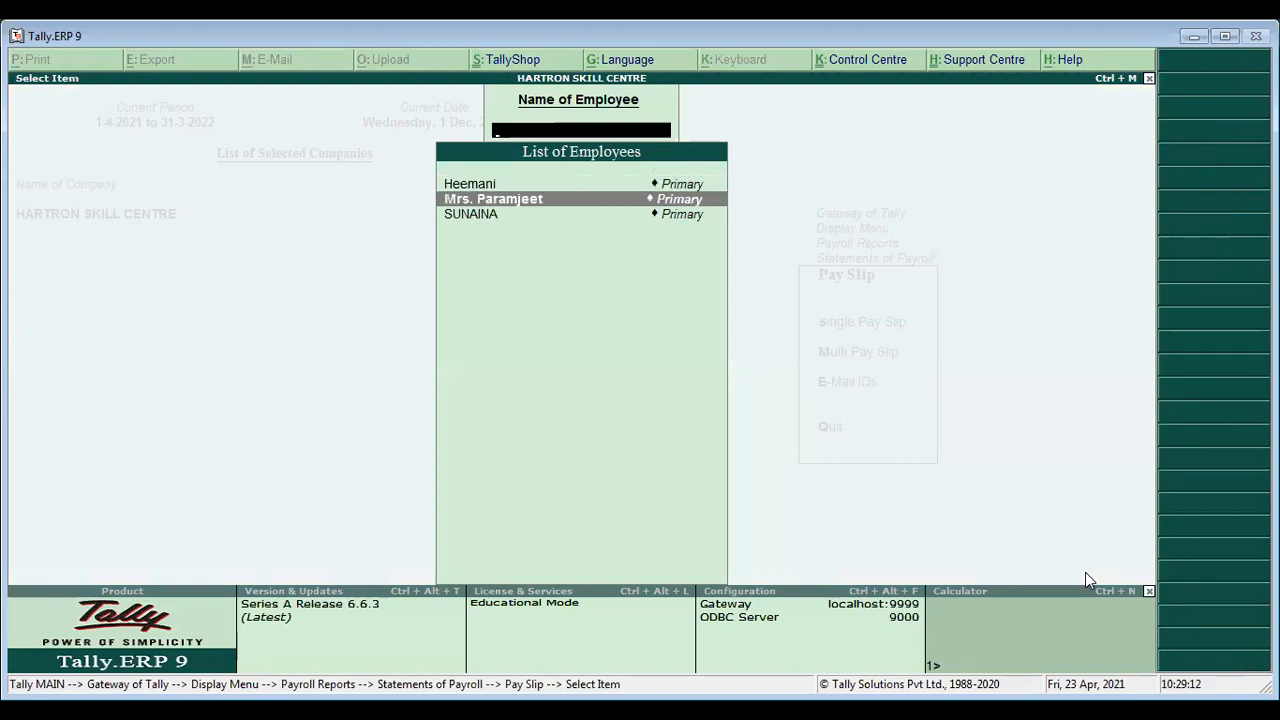
key("Return")
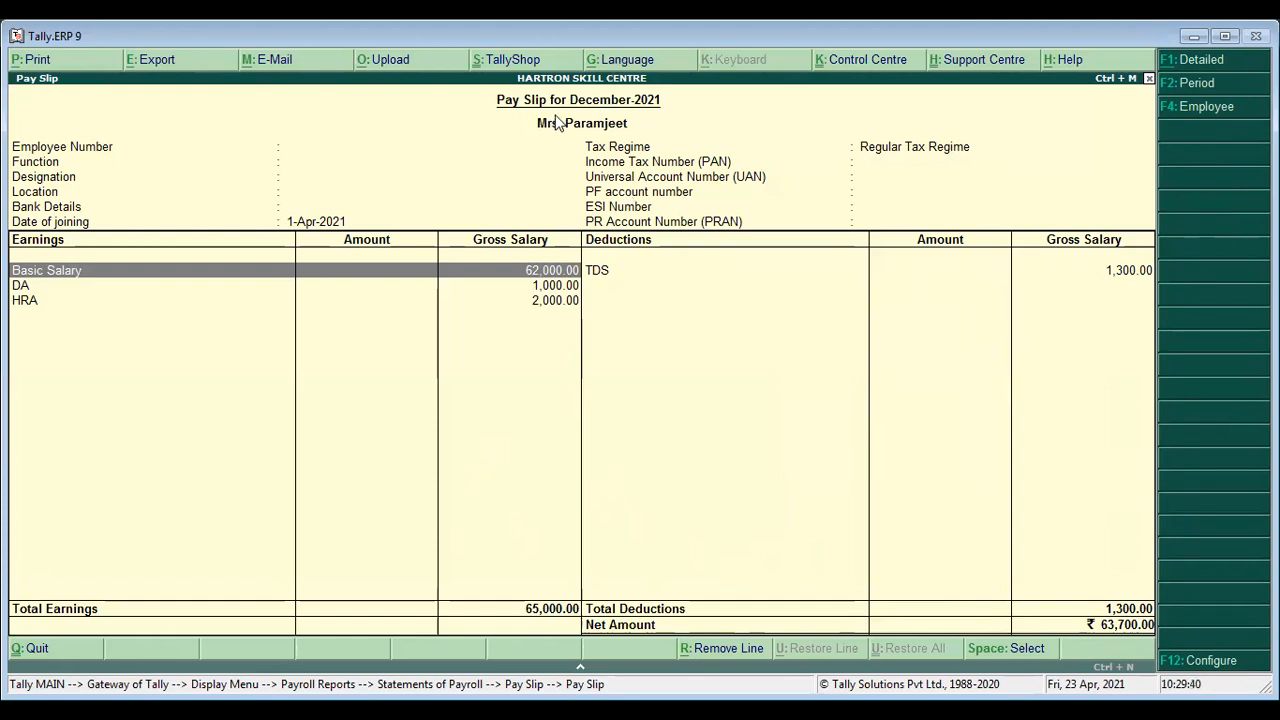
Set the pay slip period from 1-4-2021 to 1-4-2021 and check the attendance, earnings, TDS and net amount
key("F2")
type("1")
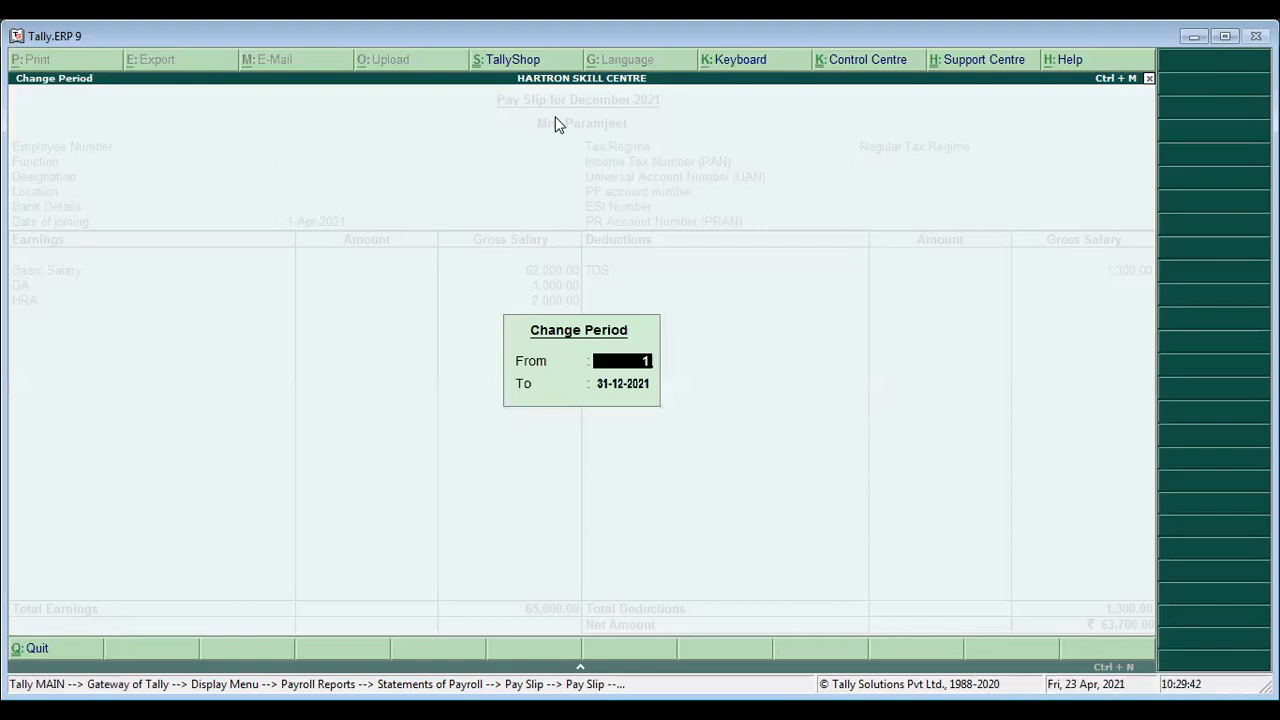
type("/4")
key("Return")
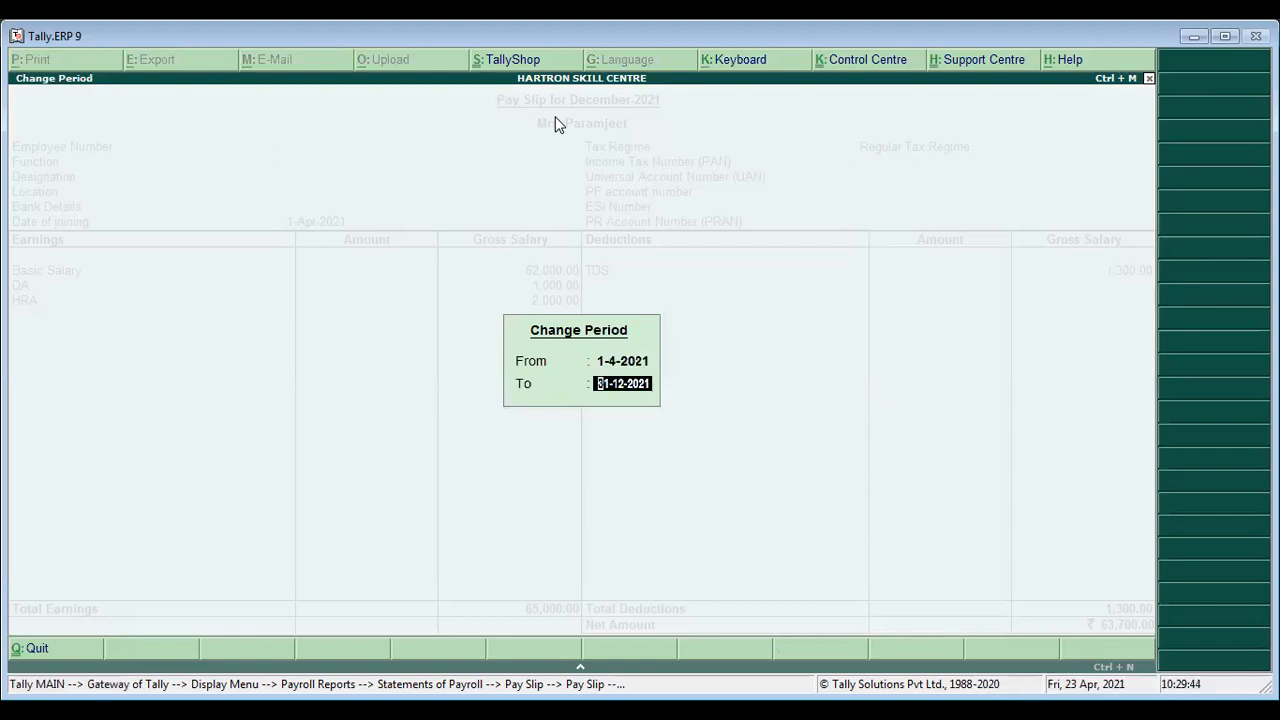
type("1/4")
key("Return")
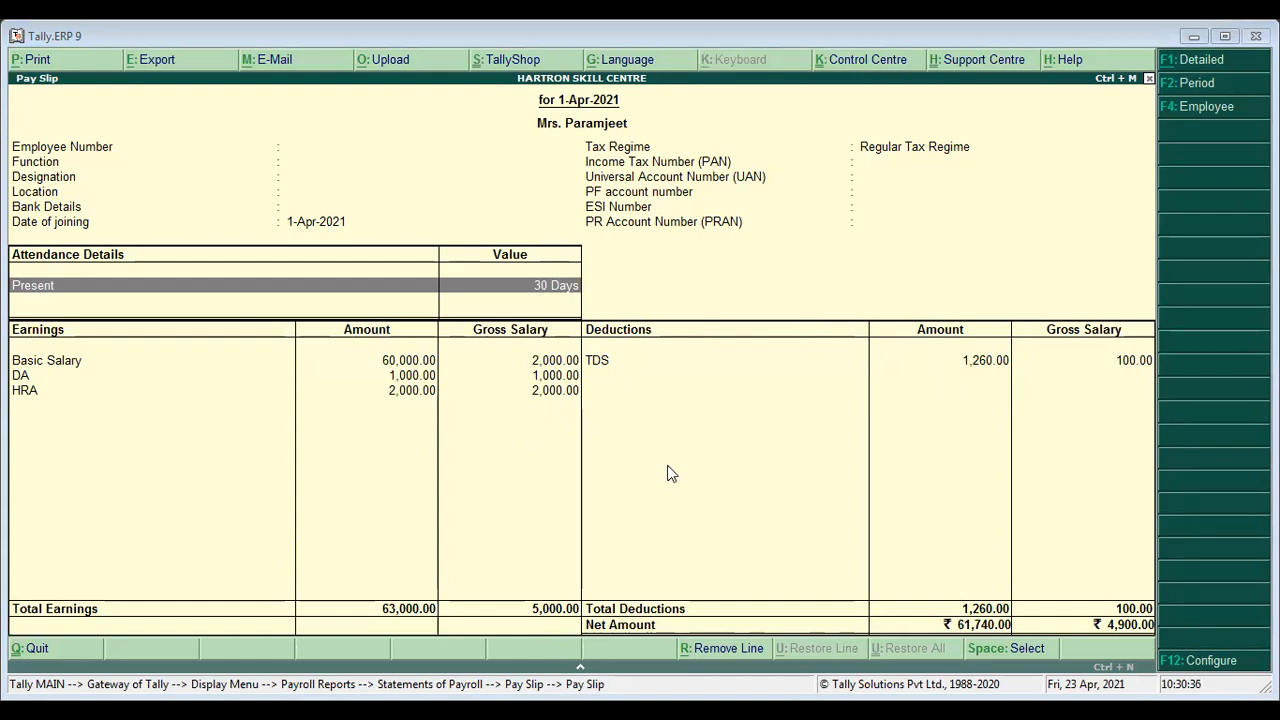
Close the employee's pay slip and return to the Statements of Payroll
key("Escape")
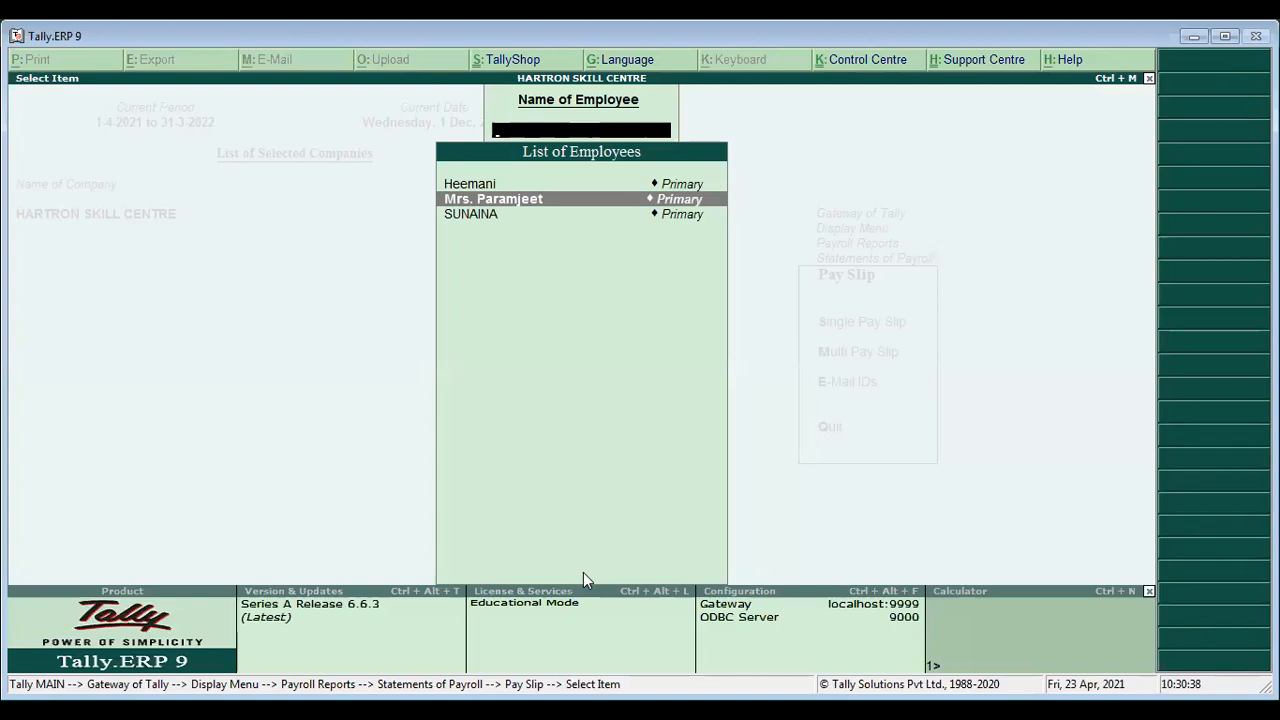
key("Escape")
key("Escape")
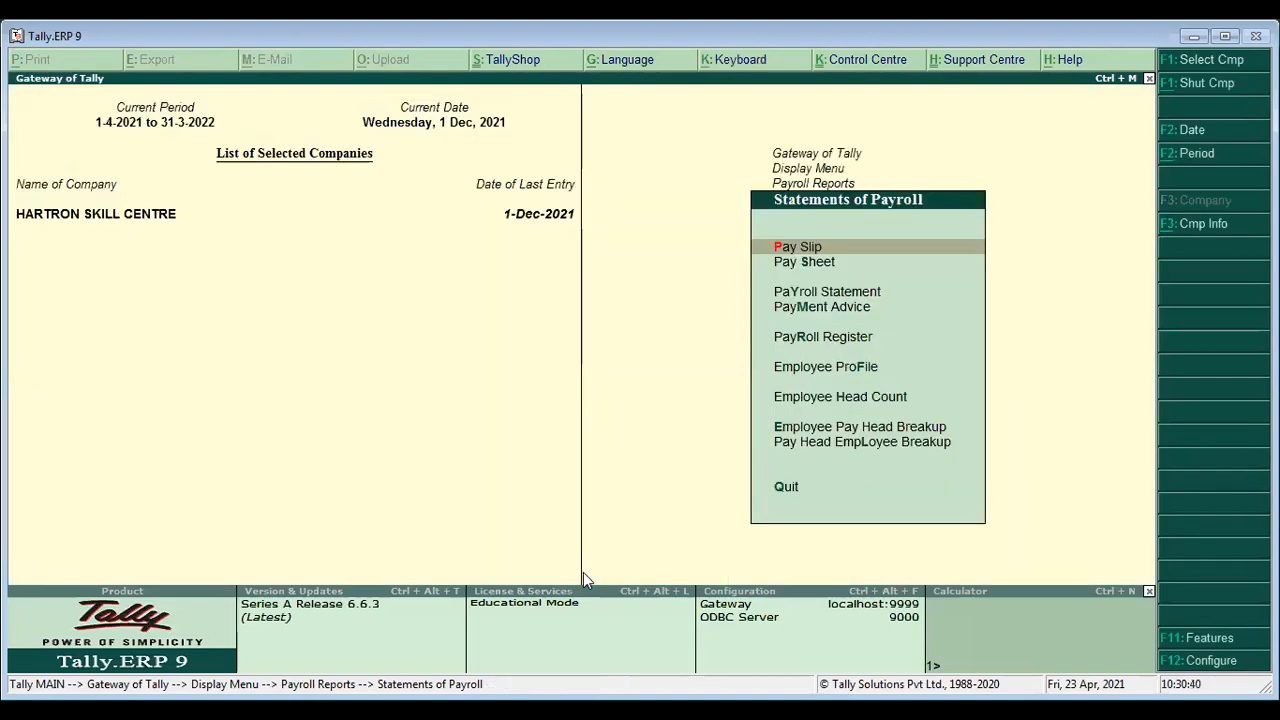